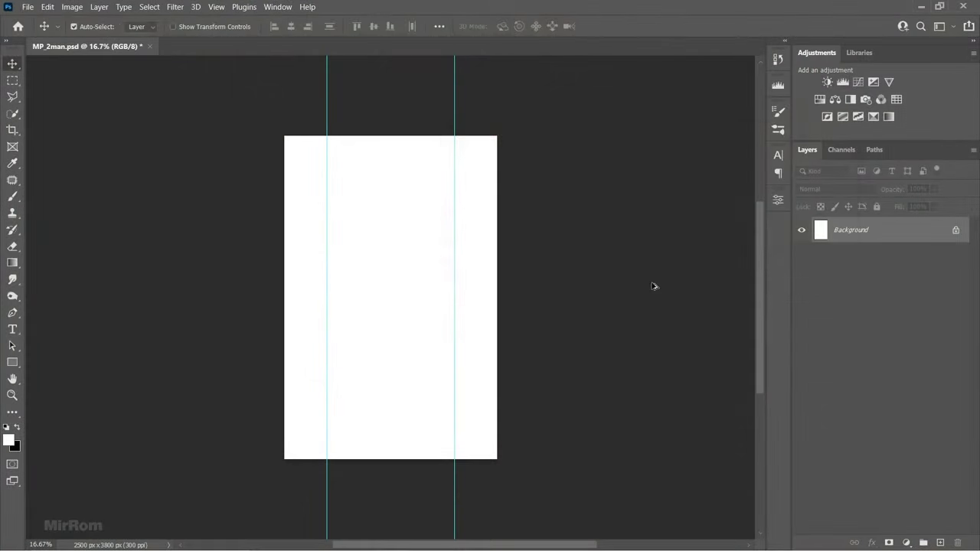
- Check the Image Size of the blank 2500 × 3800 px, 300 ppi MP_2man canvas
{"action": "key", "text": "ctrl+alt+i"}
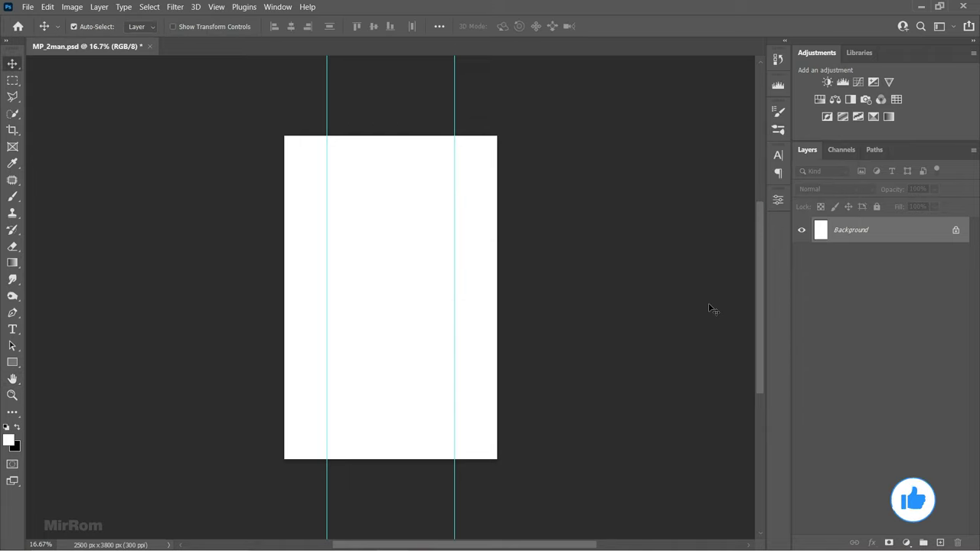
- Bring the pexels-cottonbro-7654051 portrait into the poster document and close its source file
{"action": "left_click", "coordinate": [27, 7]}
{"action": "left_click", "coordinate": [101, 31]}
{"action": "double_click", "coordinate": [444, 108]}
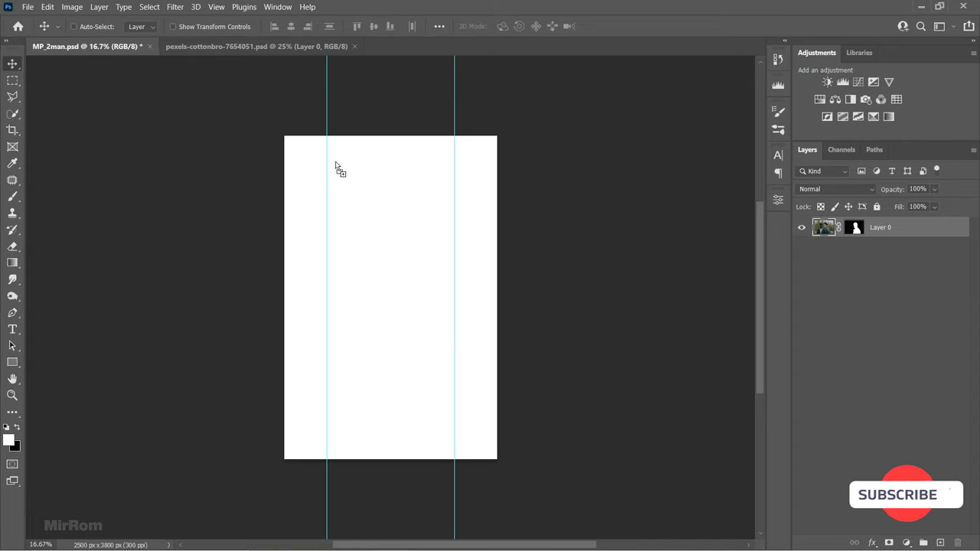
{"action": "mouse_move", "coordinate": [434, 215]}
{"action": "left_mouse_down"}
{"action": "mouse_move", "coordinate": [404, 249]}
{"action": "mouse_move", "coordinate": [377, 231]}
{"action": "left_mouse_up"}
{"action": "left_click", "coordinate": [383, 46]}
- Rename the portrait layer M1, apply its layer mask, and convert it to a smart object
{"action": "double_click", "coordinate": [867, 229]}
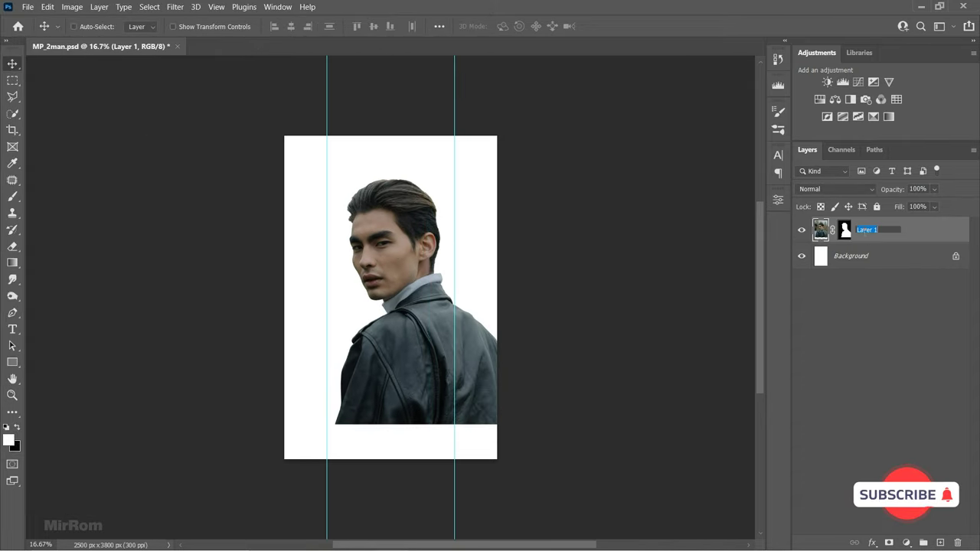
{"action": "type", "text": "M1"}
{"action": "key", "text": "Return"}
{"action": "right_click", "coordinate": [845, 230]}
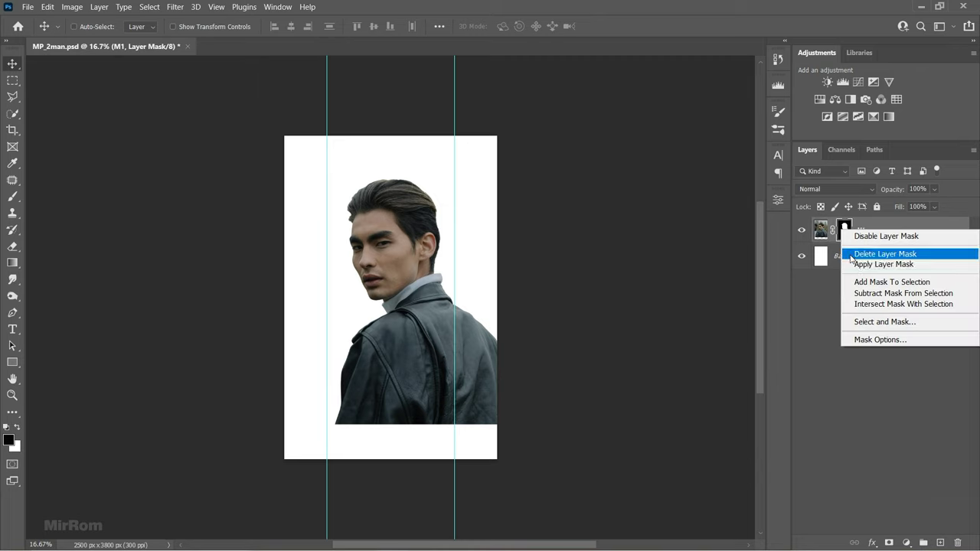
{"action": "left_click", "coordinate": [881, 246]}
{"action": "left_click", "coordinate": [972, 151]}
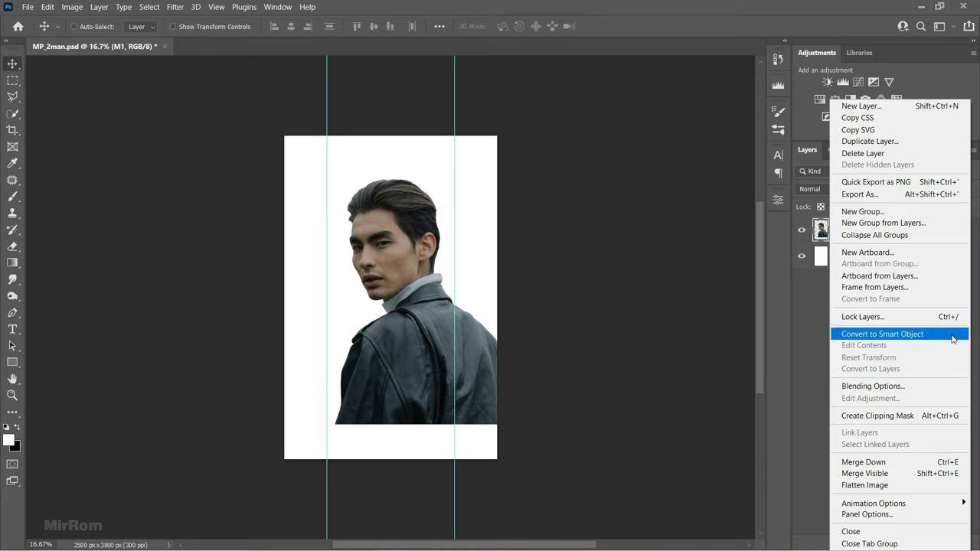
{"action": "left_click", "coordinate": [880, 334]}
- Move M1 up-left, nudge it down slightly, and scale it to about 98%
{"action": "left_click_drag", "start_coordinate": [402, 261], "coordinate": [366, 242]}
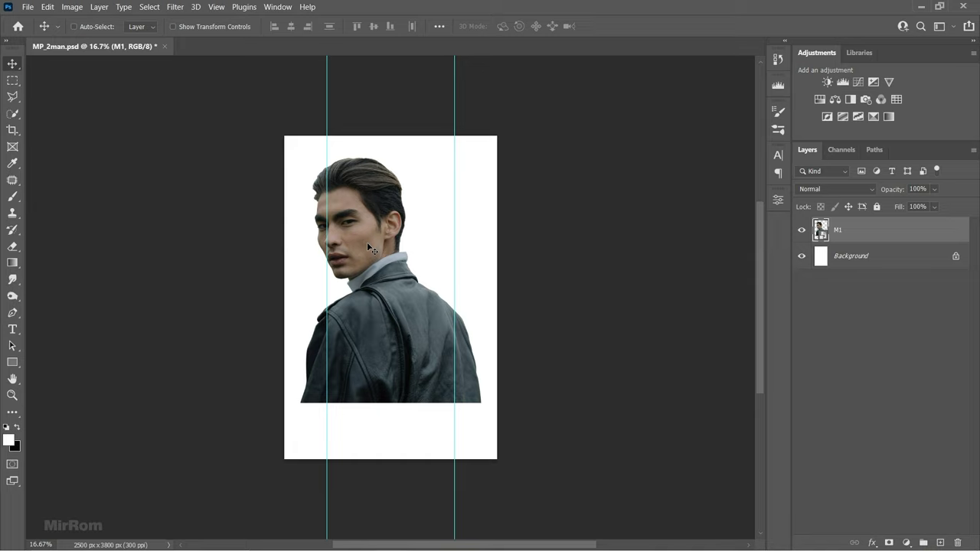
{"action": "key", "text": "shift+Down"}
{"action": "key", "text": "shift+Down"}
{"action": "key", "text": "shift+Down"}
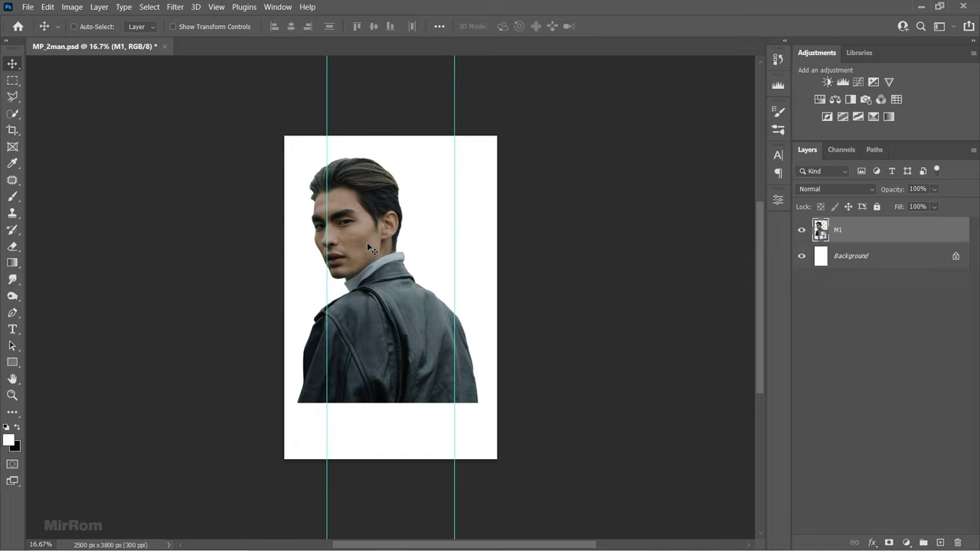
{"action": "key", "text": "shift+Down"}
{"action": "key", "text": "shift+Down"}
{"action": "key", "text": "shift+Down"}
{"action": "key", "text": "shift+Down"}
{"action": "key", "text": "ctrl+t"}
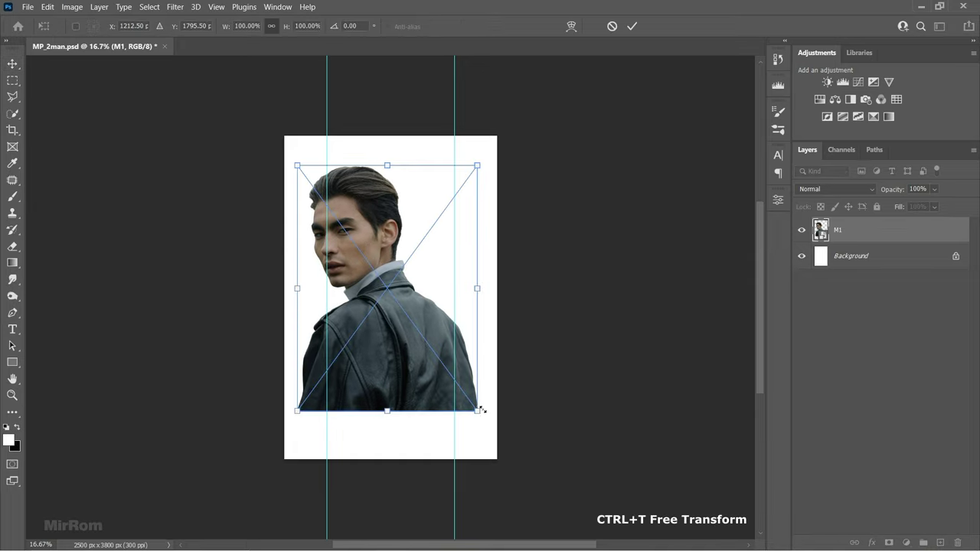
{"action": "left_click_drag", "start_coordinate": [478, 411], "coordinate": [474, 408]}
{"action": "key", "text": "Return"}
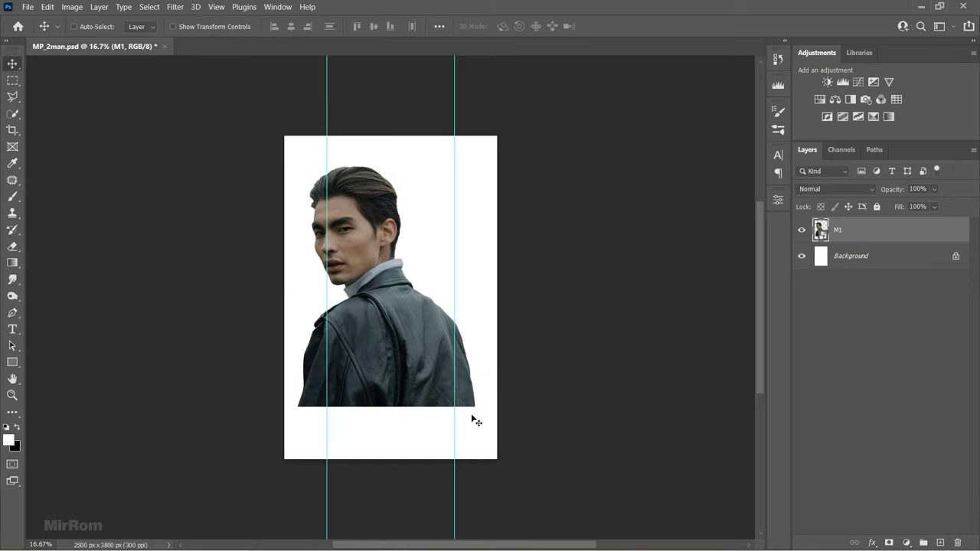
- Bring the pexels-koolshooters-8105788 gun-holding man into the poster and close its source file
{"action": "left_click", "coordinate": [27, 7]}
{"action": "left_click", "coordinate": [33, 28]}
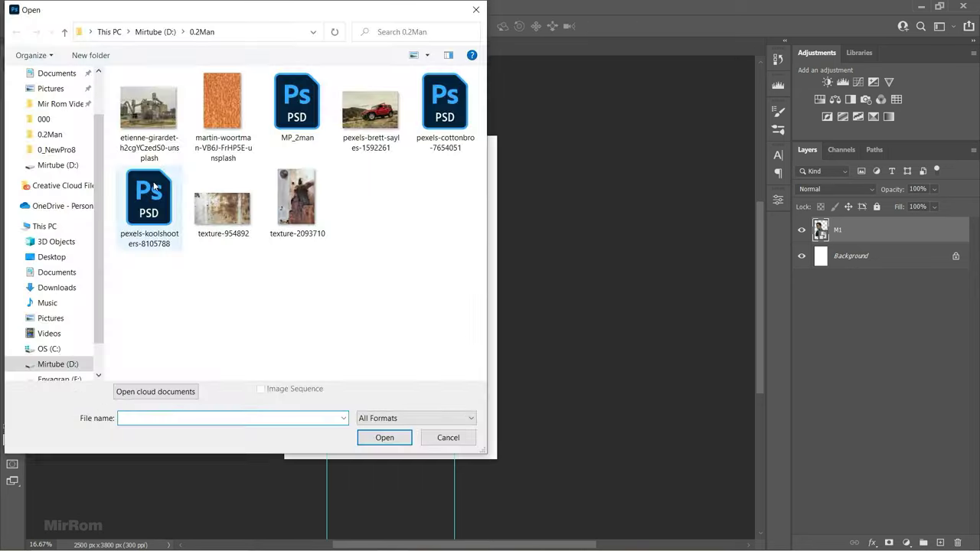
{"action": "double_click", "coordinate": [146, 200]}
{"action": "left_click_drag", "start_coordinate": [304, 239], "coordinate": [347, 202]}
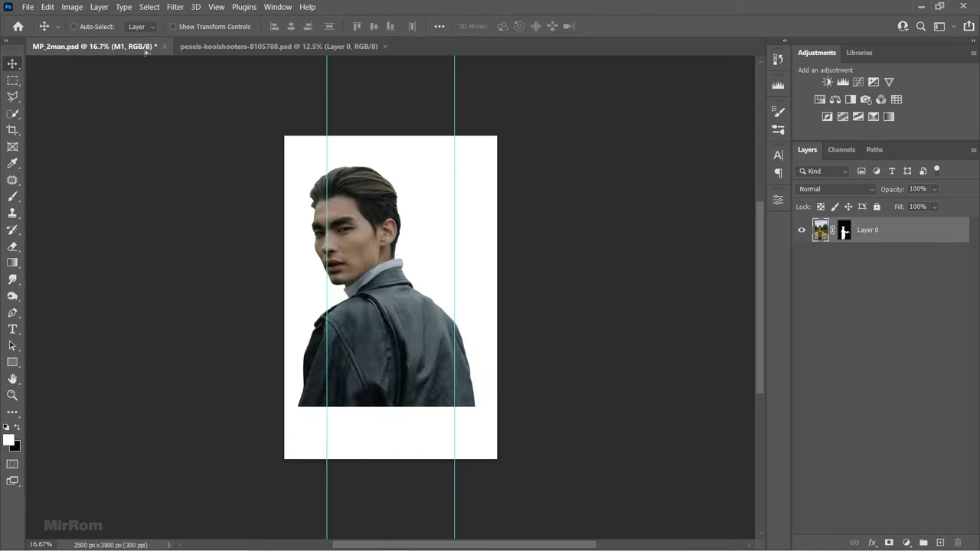
{"action": "left_click", "coordinate": [385, 46]}
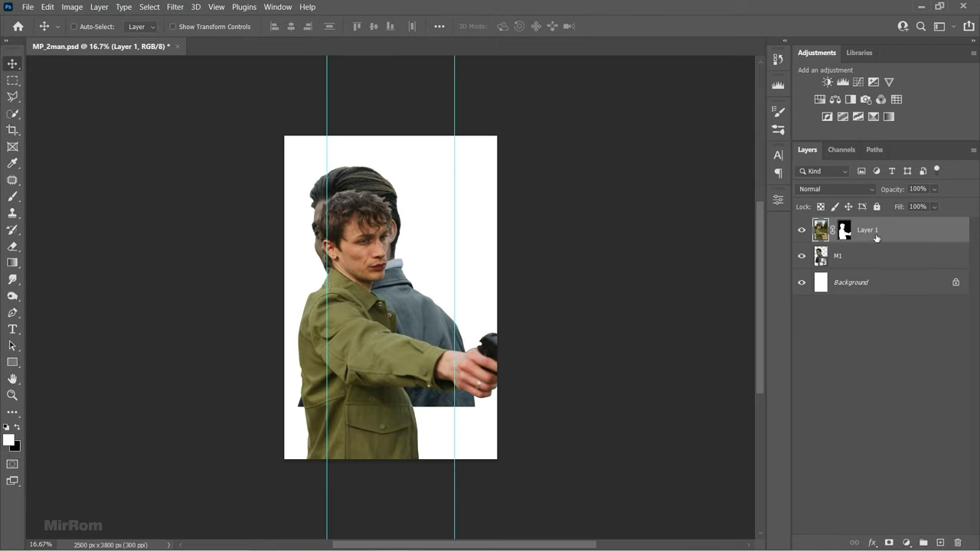
- Rename the new layer M2, apply its layer mask, and convert it to a smart object
{"action": "type", "text": "M2"}
{"action": "key", "text": "Return"}
{"action": "right_click", "coordinate": [844, 229]}
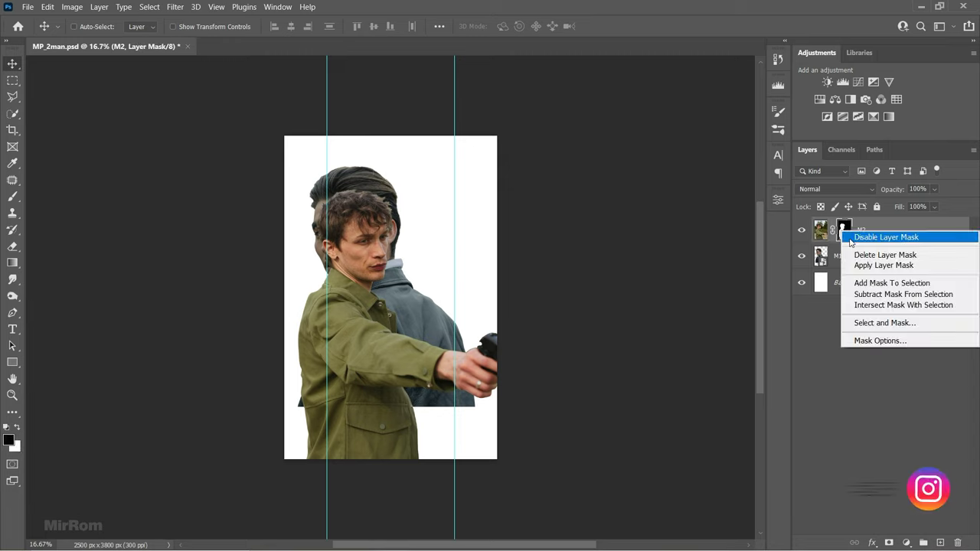
{"action": "left_click", "coordinate": [865, 262]}
{"action": "left_click", "coordinate": [973, 150]}
{"action": "left_click", "coordinate": [855, 251]}
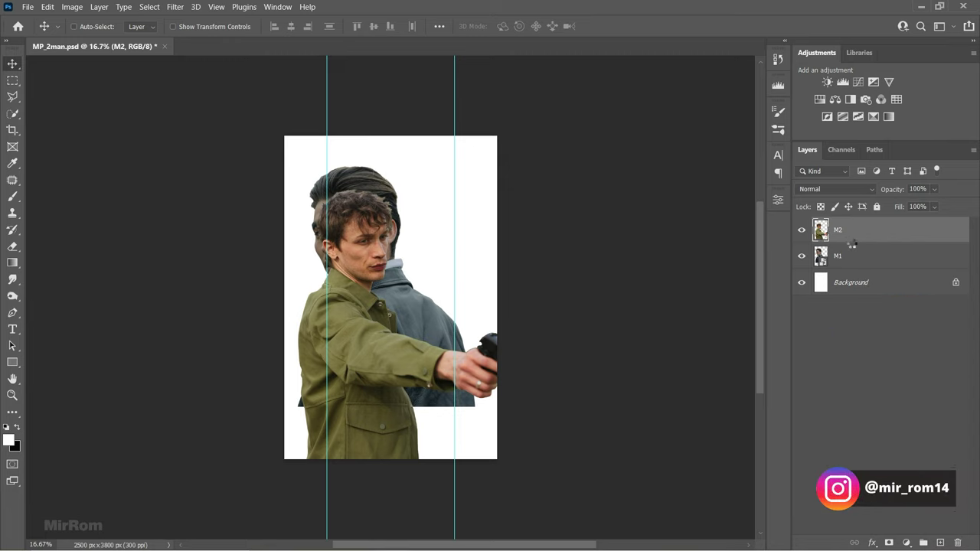
- Scale M2 down to about 65% and move it beside the first man's shoulder
{"action": "key", "text": "ctrl+t"}
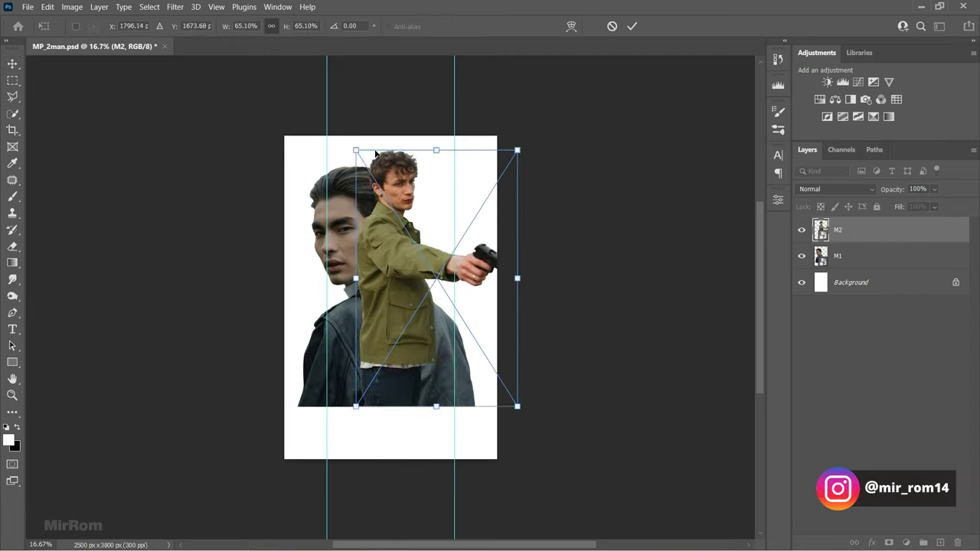
{"action": "left_click_drag", "start_coordinate": [297, 189], "coordinate": [382, 193]}
{"action": "left_click", "coordinate": [632, 26]}
{"action": "left_click_drag", "start_coordinate": [440, 291], "coordinate": [425, 291]}
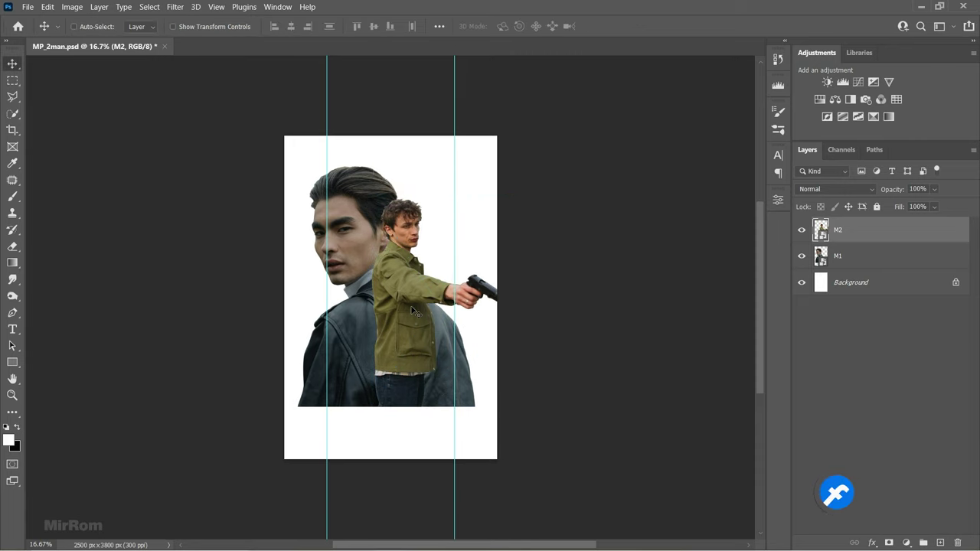
- Shrink M2 further to its final size of about 1349 × 2143 px
{"action": "key", "text": "ctrl+t"}
{"action": "left_click_drag", "start_coordinate": [497, 199], "coordinate": [469, 218]}
{"action": "key", "text": "Return"}
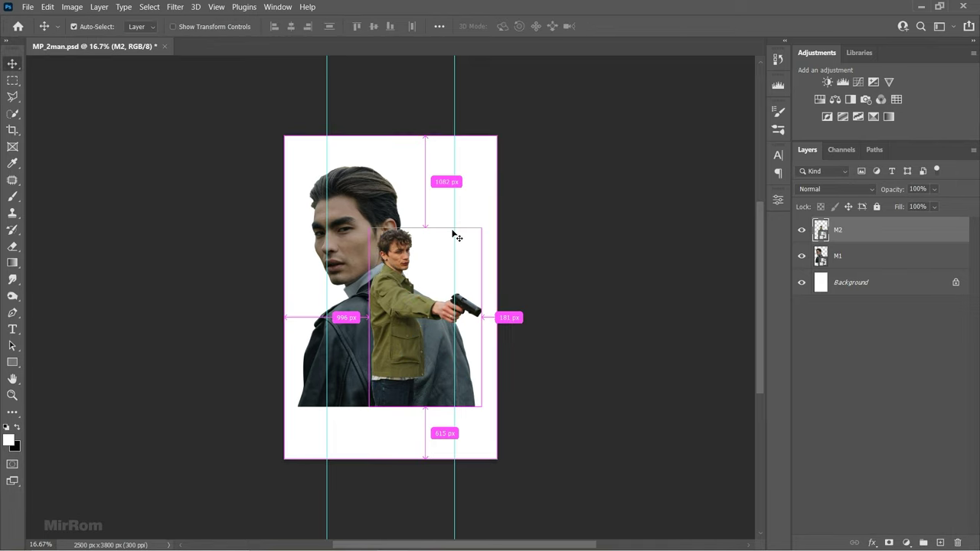
{"action": "key", "text": "ctrl+t"}
{"action": "left_click_drag", "start_coordinate": [481, 224], "coordinate": [484, 224]}
{"action": "key", "text": "Return"}
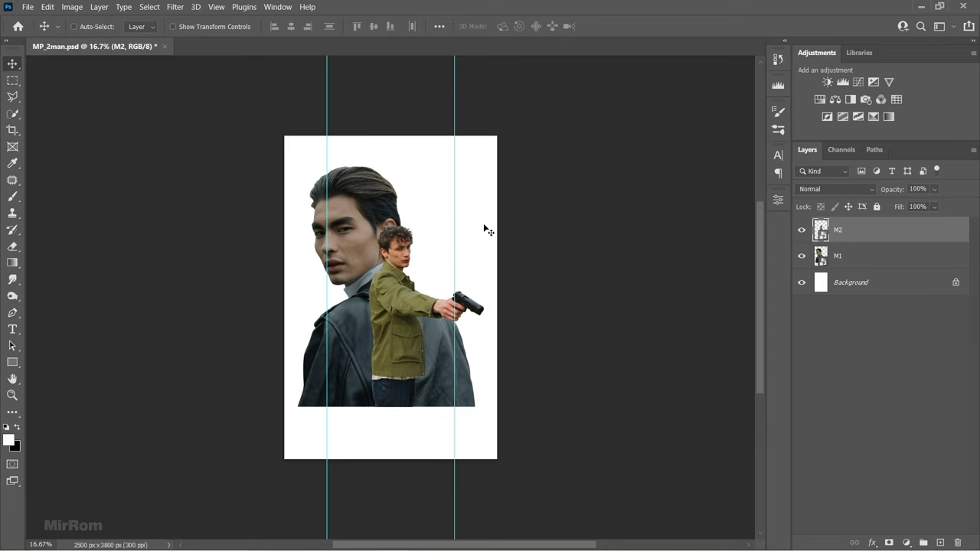
{"action": "scroll", "coordinate": [482, 223], "scroll_direction": "up", "scroll_amount": 3}
- Add a Gradient fill layer above Background with cream f5debe and white ffffff stops
{"action": "left_click", "coordinate": [536, 240], "text": "ctrl"}
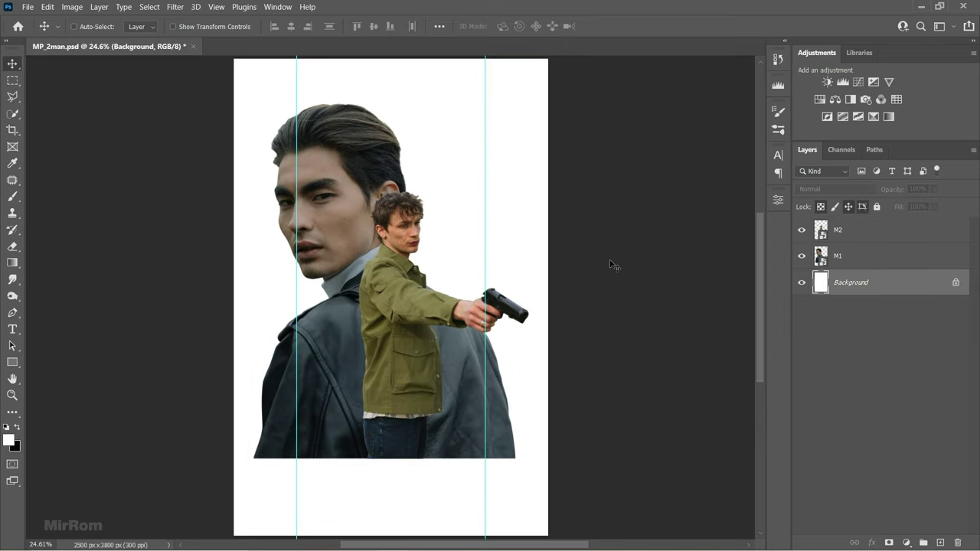
{"action": "left_click", "coordinate": [905, 542]}
{"action": "left_click", "coordinate": [923, 330]}
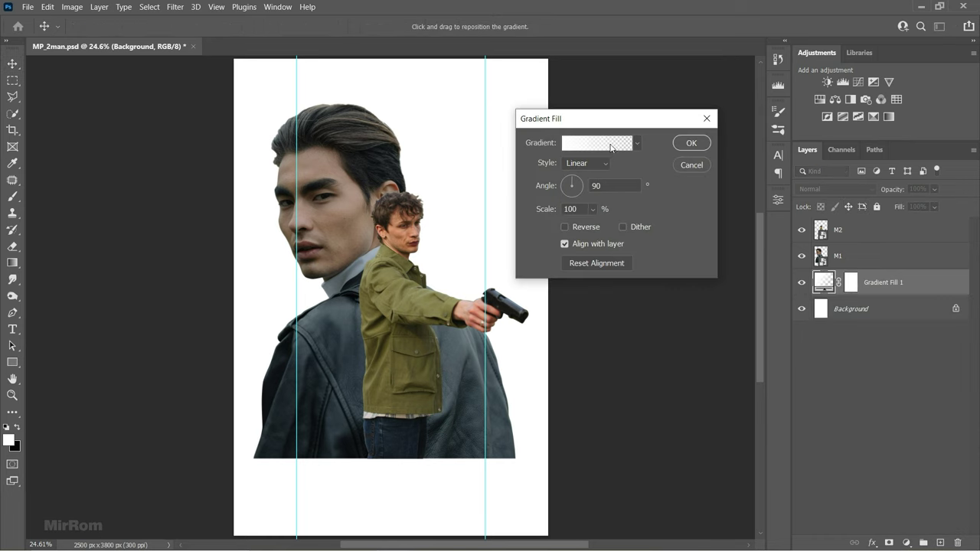
{"action": "left_click", "coordinate": [610, 146]}
{"action": "scroll", "coordinate": [758, 191], "scroll_direction": "down", "scroll_amount": 3}
{"action": "left_click", "coordinate": [756, 222]}
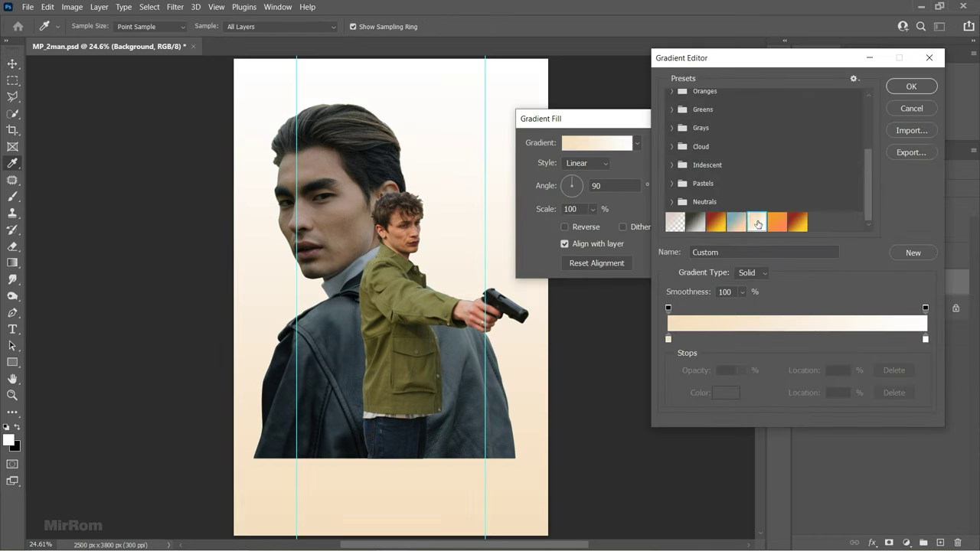
{"action": "double_click", "coordinate": [668, 341]}
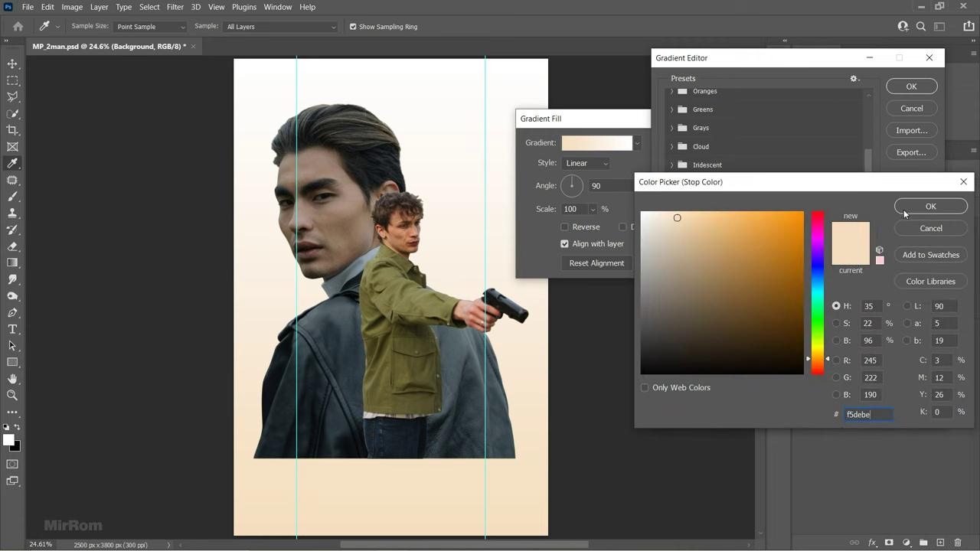
{"action": "left_click", "coordinate": [904, 212]}
{"action": "double_click", "coordinate": [925, 339]}
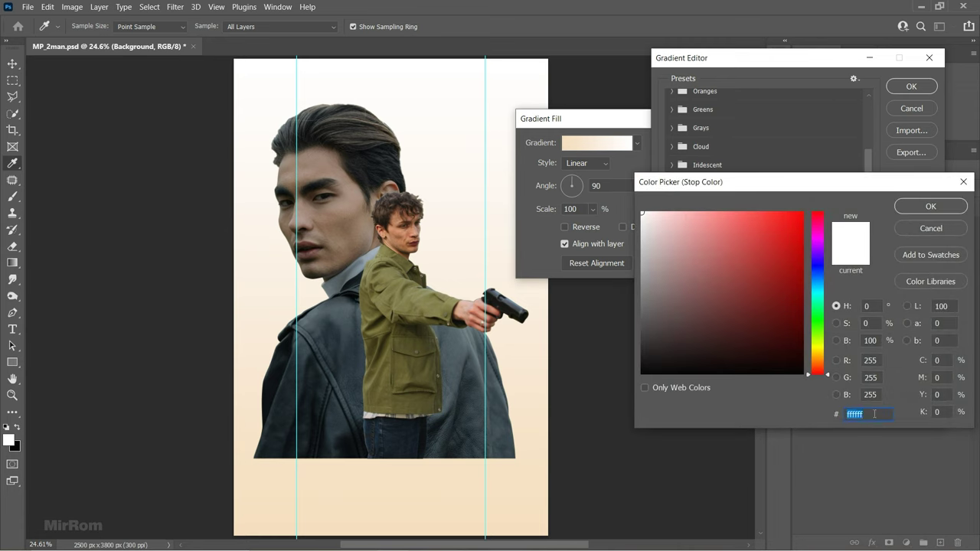
{"action": "left_click", "coordinate": [917, 208]}
{"action": "left_click", "coordinate": [907, 87]}
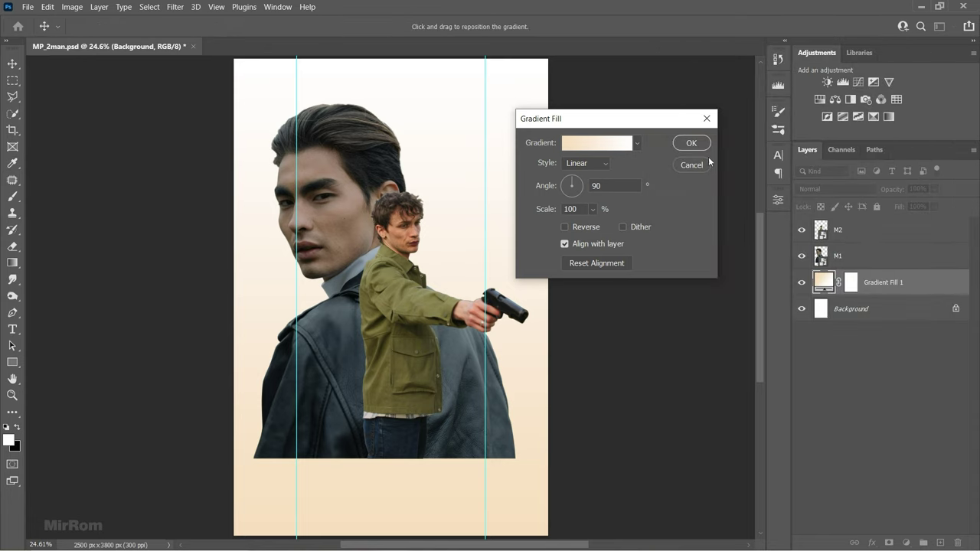
- Make the gradient radial, reversed, at 92% scale, then zoom out to the whole poster
{"action": "left_click", "coordinate": [586, 163]}
{"action": "left_click", "coordinate": [565, 227]}
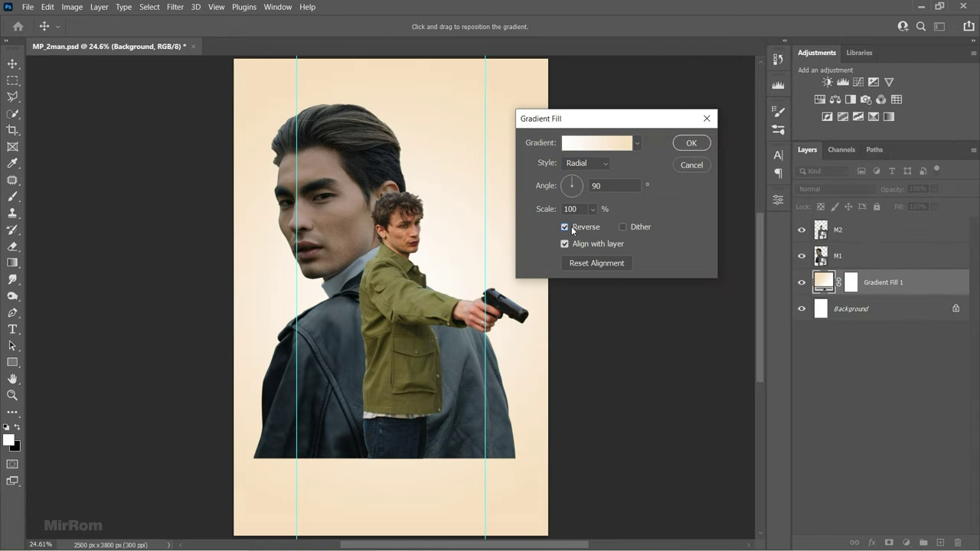
{"action": "left_click", "coordinate": [592, 211]}
{"action": "left_click", "coordinate": [594, 227]}
{"action": "key", "text": "Up"}
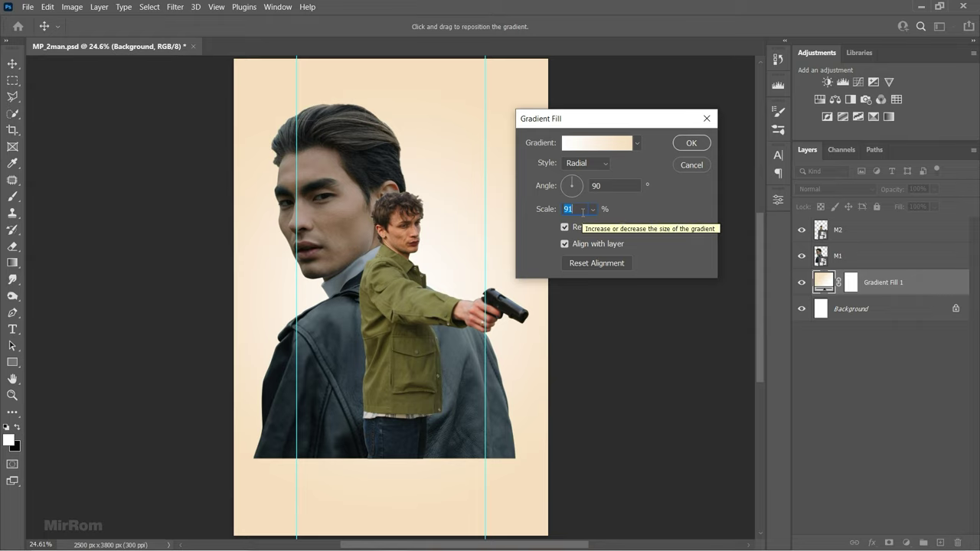
{"action": "left_click", "coordinate": [690, 142]}
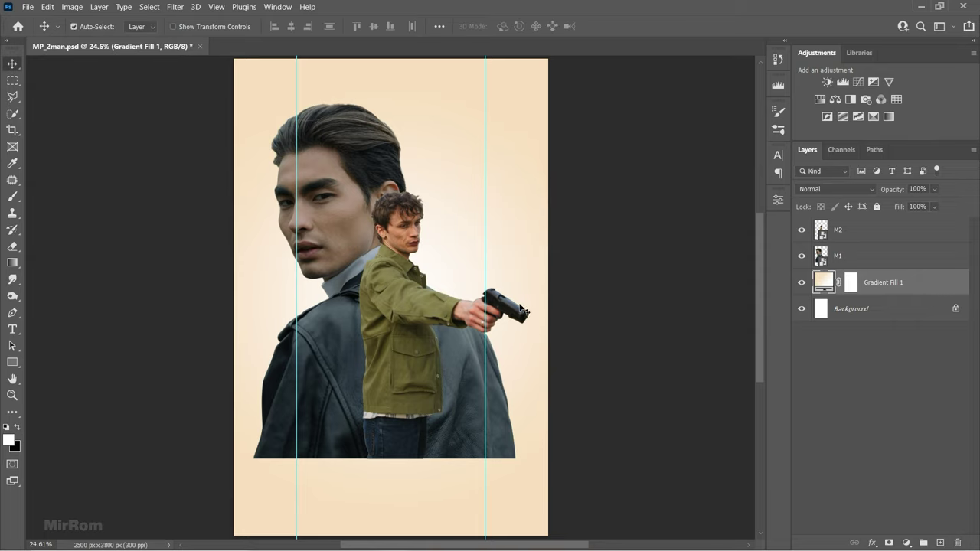
{"action": "scroll", "coordinate": [505, 326], "scroll_direction": "down", "scroll_amount": 2}
{"action": "scroll", "coordinate": [505, 325], "scroll_direction": "up", "scroll_amount": 1}
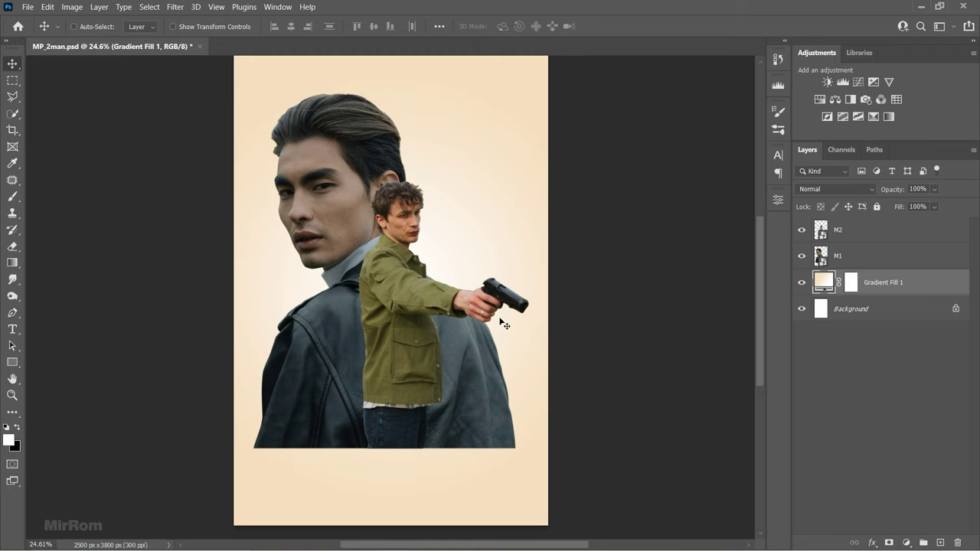
{"action": "key", "text": "ctrl+minus"}
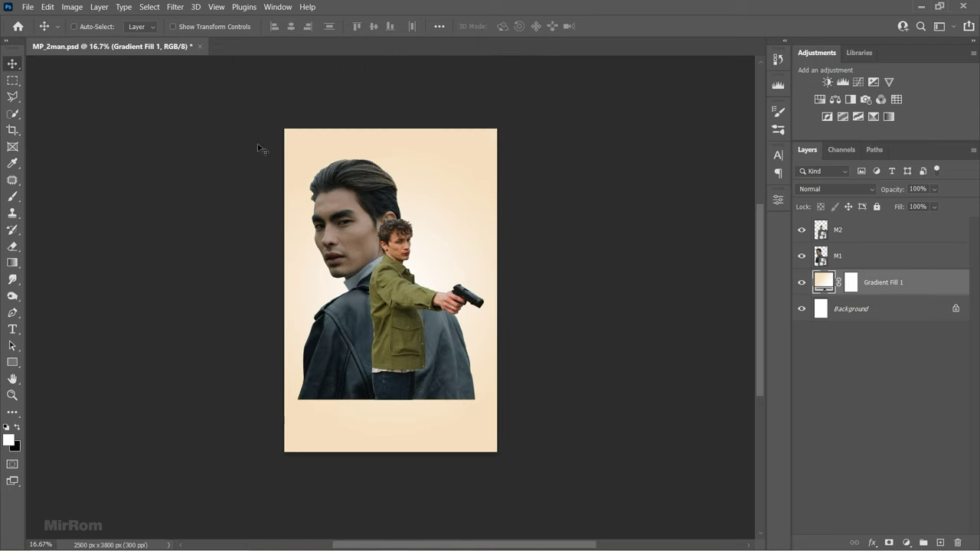
- Bring the rust texture into the poster as Layer 1 and close its source document
{"action": "left_click", "coordinate": [36, 10]}
{"action": "left_click", "coordinate": [46, 36]}
{"action": "key", "text": "Escape"}
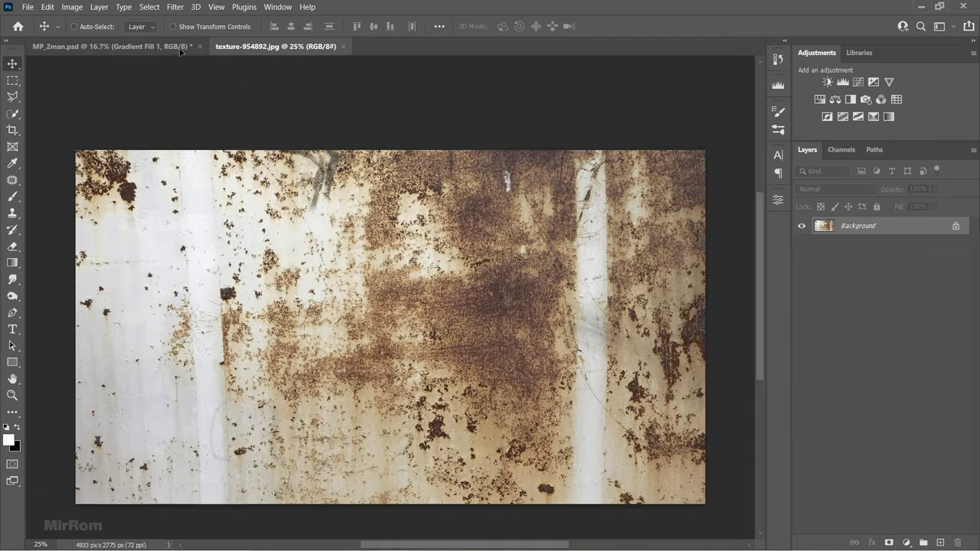
{"action": "left_click_drag", "start_coordinate": [260, 205], "coordinate": [246, 98]}
{"action": "left_click", "coordinate": [323, 47]}
- Rotate the rust texture 90° to portrait, scale it to about 98%, and nudge it down
{"action": "key", "text": "ctrl+t"}
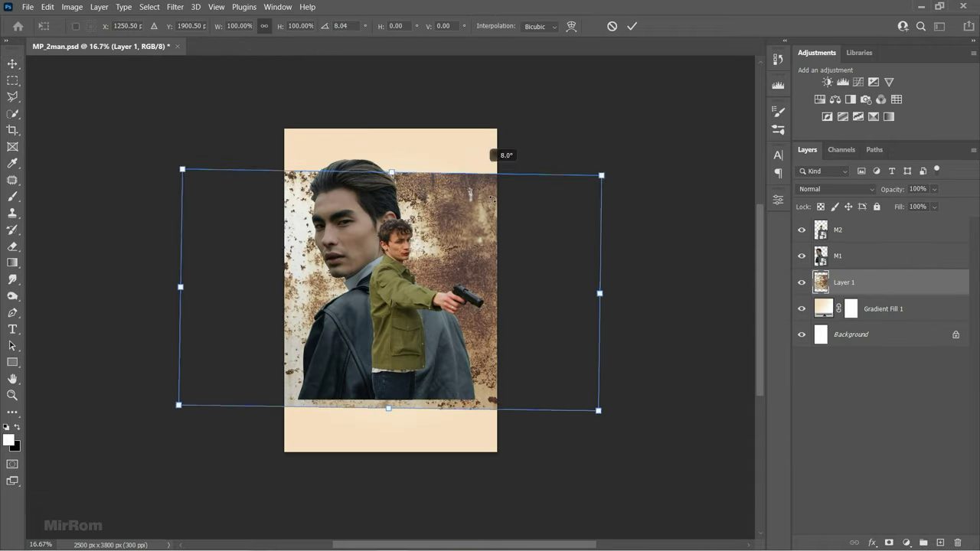
{"action": "left_click_drag", "start_coordinate": [490, 153], "coordinate": [517, 329]}
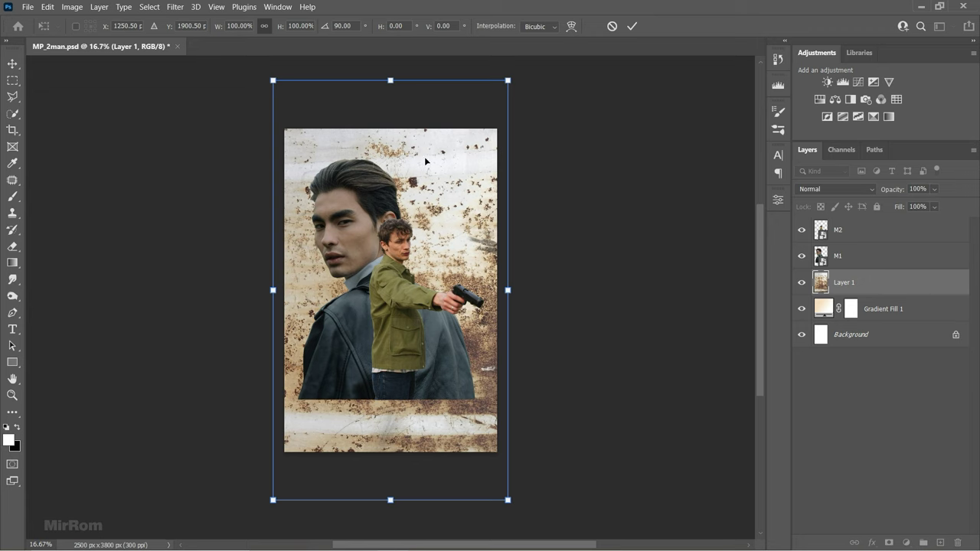
{"action": "left_click_drag", "start_coordinate": [274, 501], "coordinate": [276, 496]}
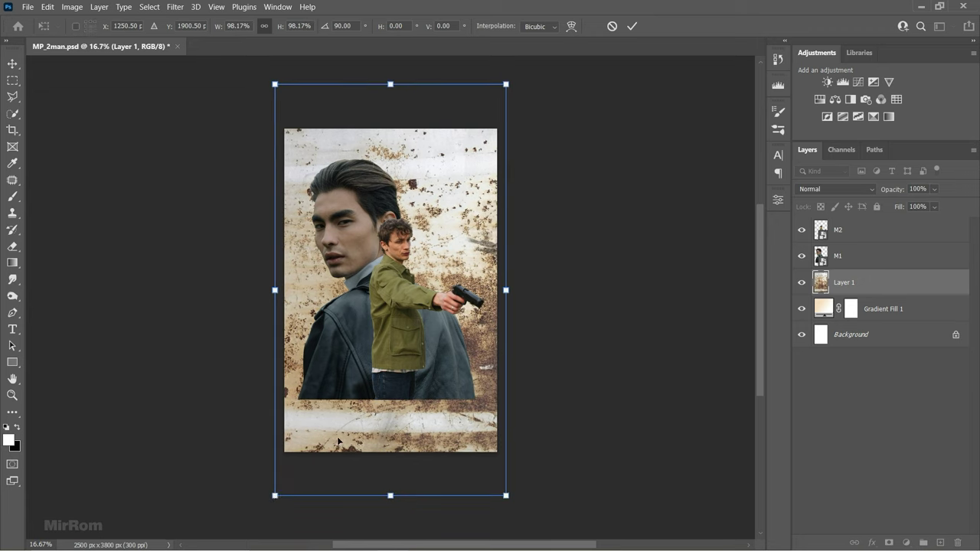
{"action": "left_click_drag", "start_coordinate": [337, 440], "coordinate": [338, 441]}
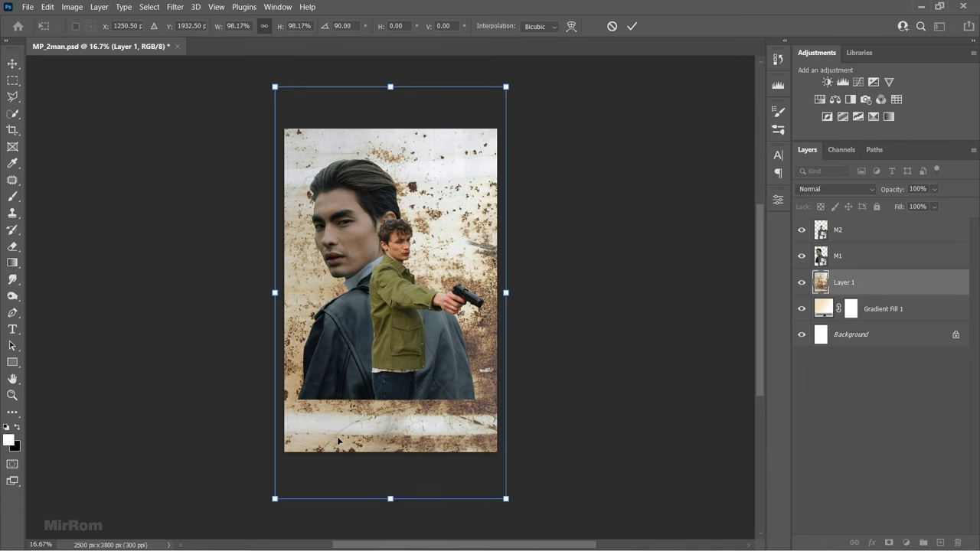
{"action": "key", "text": "Return"}
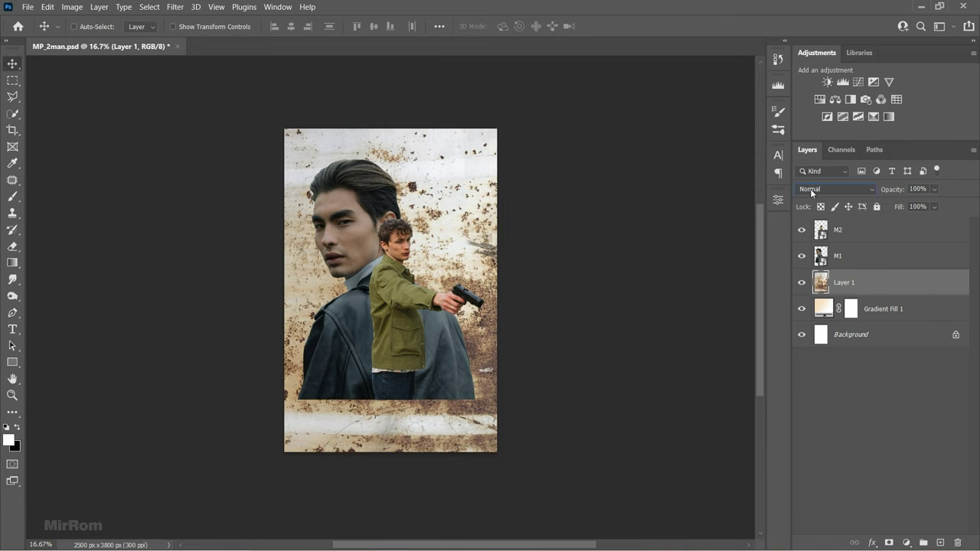
- Set Layer 1 to Darken blend mode and add a clipped Brightness/Contrast adjustment above it
{"action": "left_click", "coordinate": [810, 191]}
{"action": "left_click", "coordinate": [824, 227]}
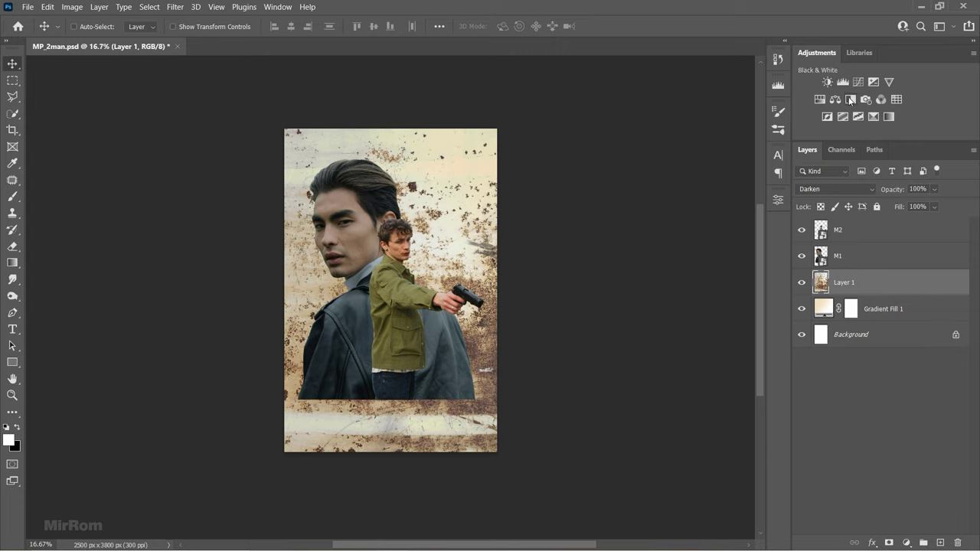
{"action": "left_click", "coordinate": [826, 82]}
{"action": "left_click", "coordinate": [668, 449]}
- Set Brightness/Contrast to 98 and −34, then add a Gradient Map with orange stops
{"action": "left_click_drag", "start_coordinate": [669, 272], "coordinate": [720, 273]}
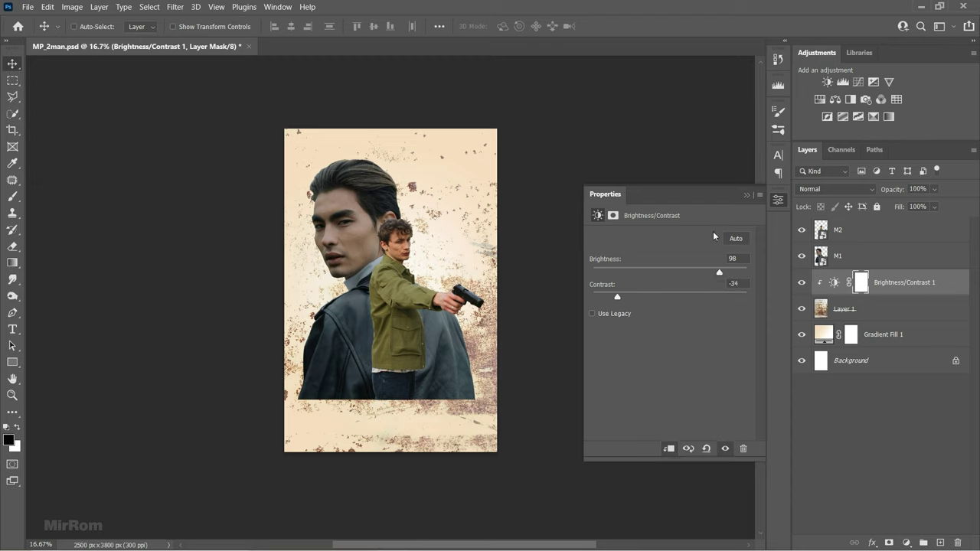
{"action": "left_click", "coordinate": [746, 195]}
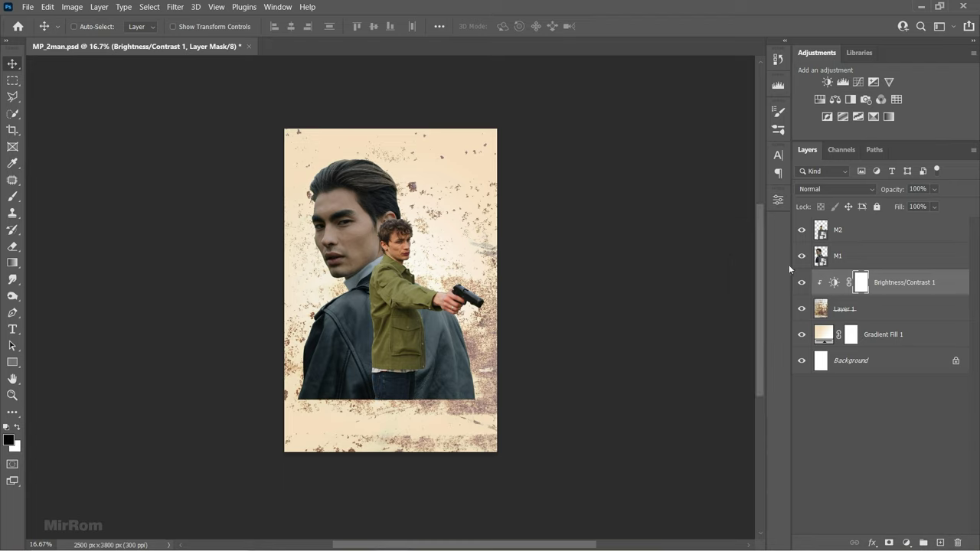
{"action": "left_click", "coordinate": [889, 117]}
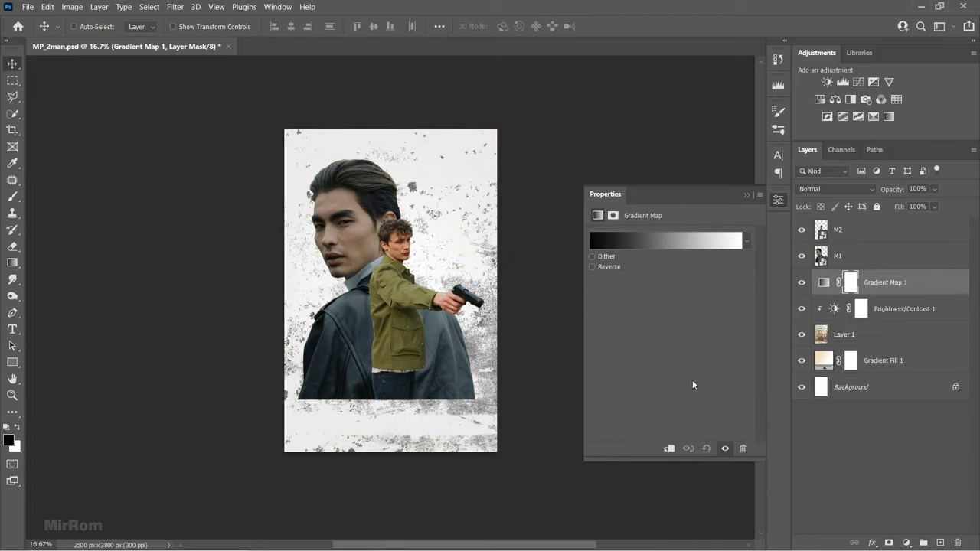
{"action": "left_click", "coordinate": [663, 240]}
{"action": "left_click_drag", "start_coordinate": [868, 145], "coordinate": [868, 198]}
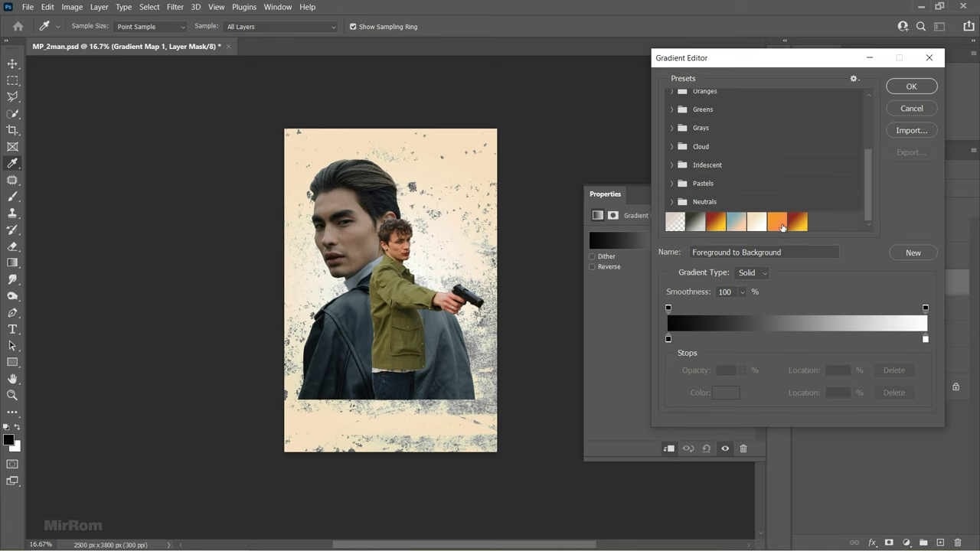
{"action": "left_click", "coordinate": [777, 221]}
{"action": "double_click", "coordinate": [668, 339]}
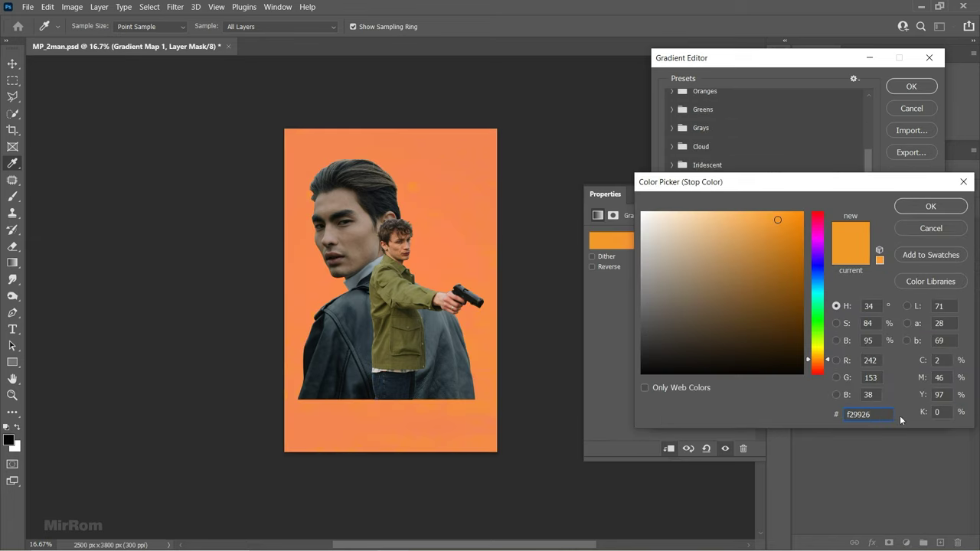
{"action": "left_click", "coordinate": [930, 206]}
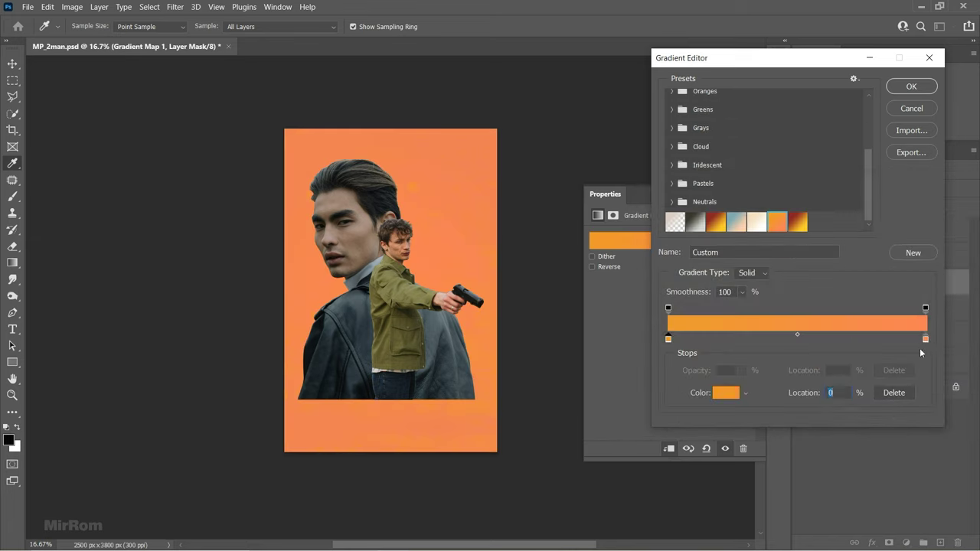
{"action": "left_click", "coordinate": [737, 393]}
{"action": "left_click", "coordinate": [925, 208]}
{"action": "left_click", "coordinate": [910, 87]}
- Set the Gradient Map to Soft Light blend mode and reselect the rust texture Layer 1
{"action": "left_click", "coordinate": [834, 189]}
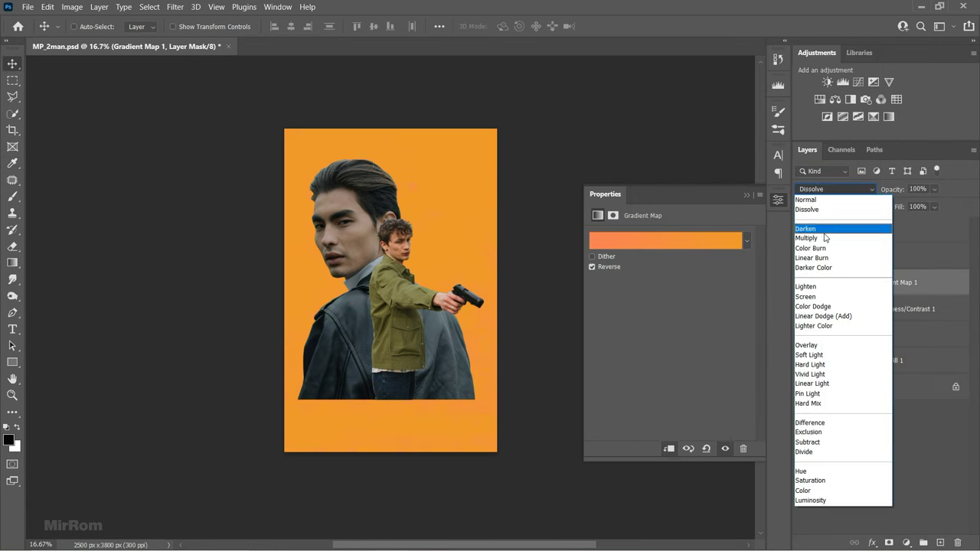
{"action": "left_click", "coordinate": [825, 353]}
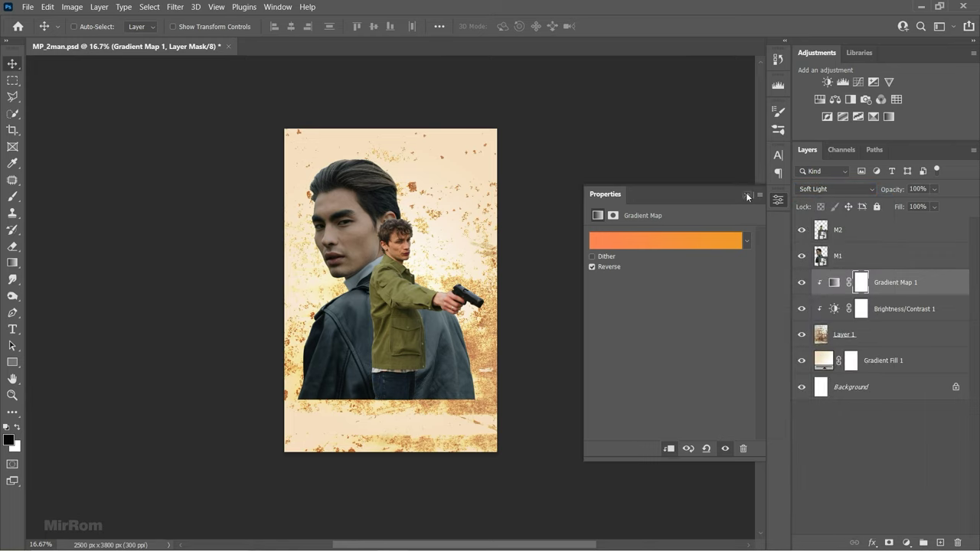
{"action": "left_click", "coordinate": [745, 193]}
{"action": "left_click", "coordinate": [854, 334]}
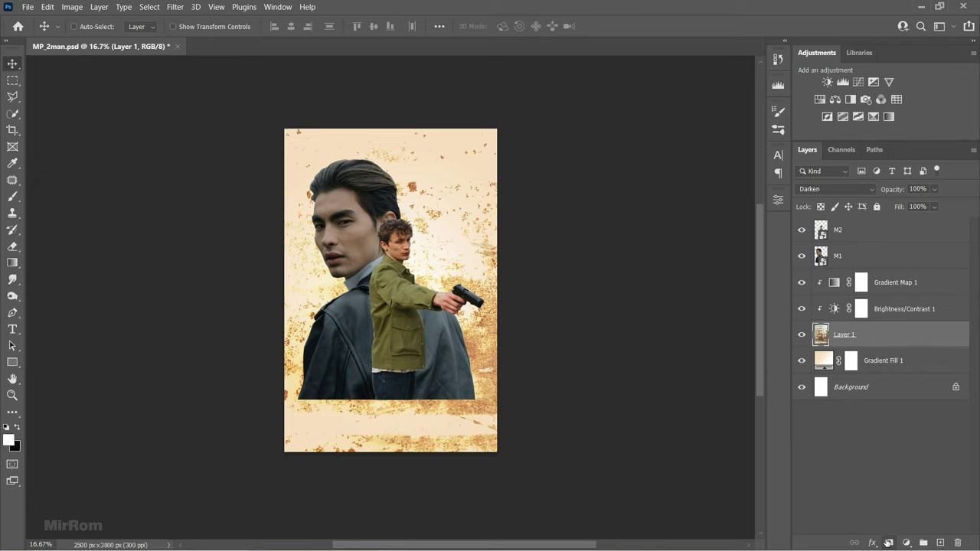
- Add a mask to Layer 1 and paint out the lower-right texture with a 1500 px soft brush
{"action": "left_click", "coordinate": [888, 543]}
{"action": "scroll", "coordinate": [464, 447], "scroll_direction": "up", "scroll_amount": 1}
{"action": "scroll", "coordinate": [464, 447], "scroll_direction": "down", "scroll_amount": 1}
{"action": "scroll", "coordinate": [463, 447], "scroll_direction": "up", "scroll_amount": 4}
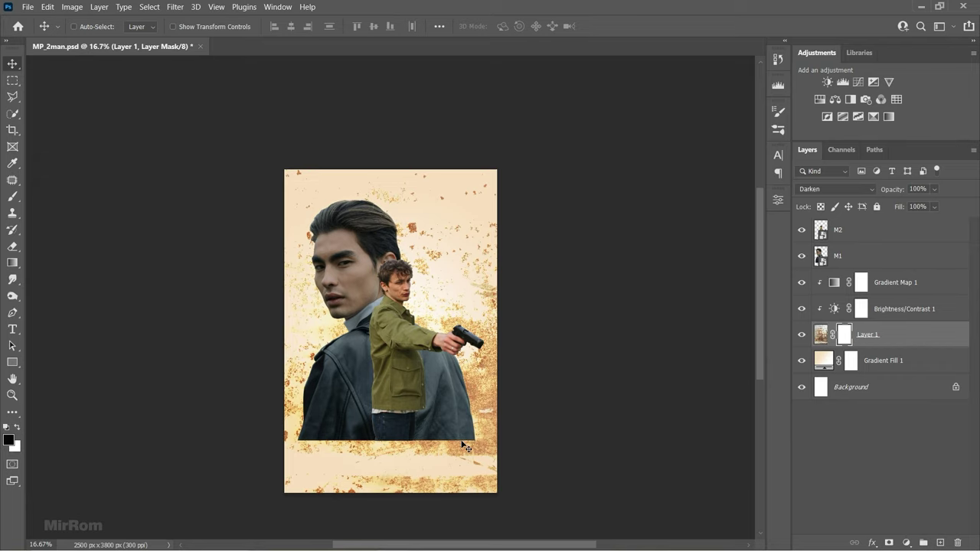
{"action": "key", "text": "b"}
{"action": "scroll", "coordinate": [445, 401], "scroll_direction": "down", "scroll_amount": 5}
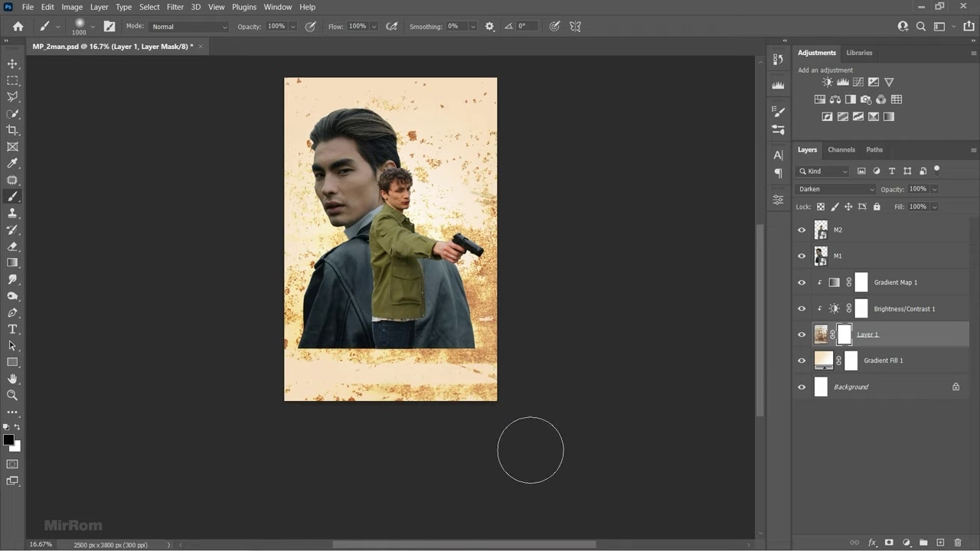
{"action": "right_click", "coordinate": [13, 196]}
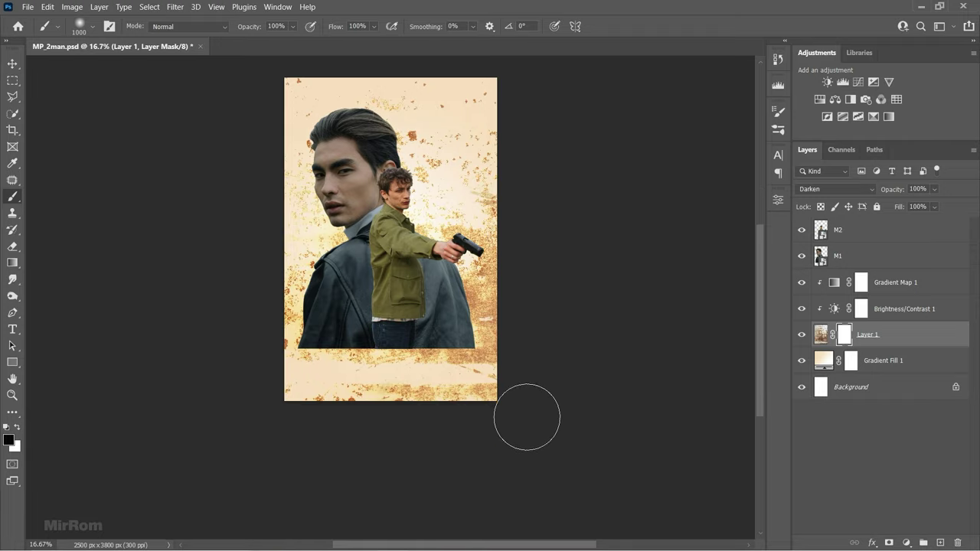
{"action": "key", "text": "bracketright"}
{"action": "key", "text": "bracketright"}
{"action": "key", "text": "bracketright"}
{"action": "mouse_move", "coordinate": [547, 295]}
{"action": "left_mouse_down"}
{"action": "mouse_move", "coordinate": [534, 352]}
{"action": "mouse_move", "coordinate": [449, 426]}
{"action": "left_mouse_up"}
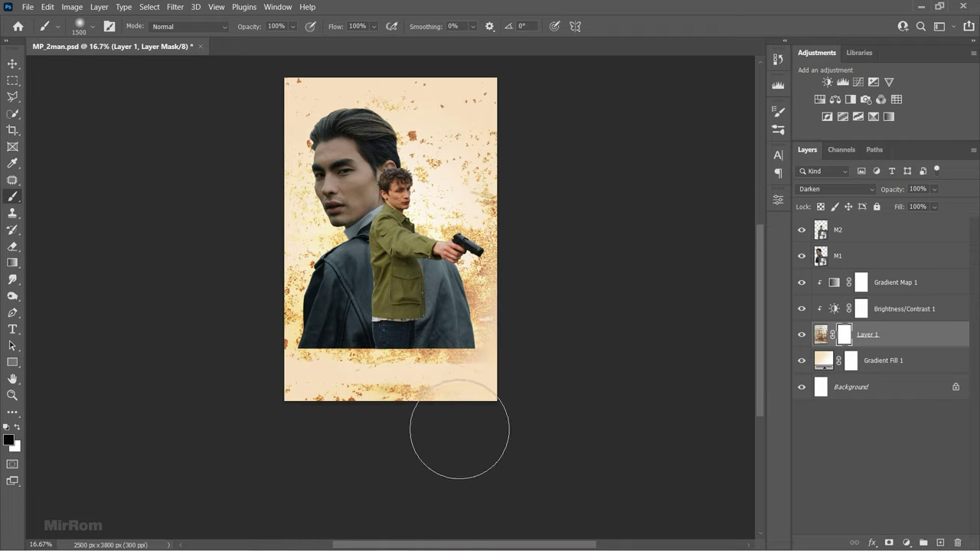
- Fade the texture's top and bottom edges with an ~1800 px brush, then select Gradient Map 1
{"action": "key", "text": "bracketright"}
{"action": "key", "text": "bracketright"}
{"action": "key", "text": "bracketright"}
{"action": "left_click_drag", "start_coordinate": [544, 112], "coordinate": [234, 225]}
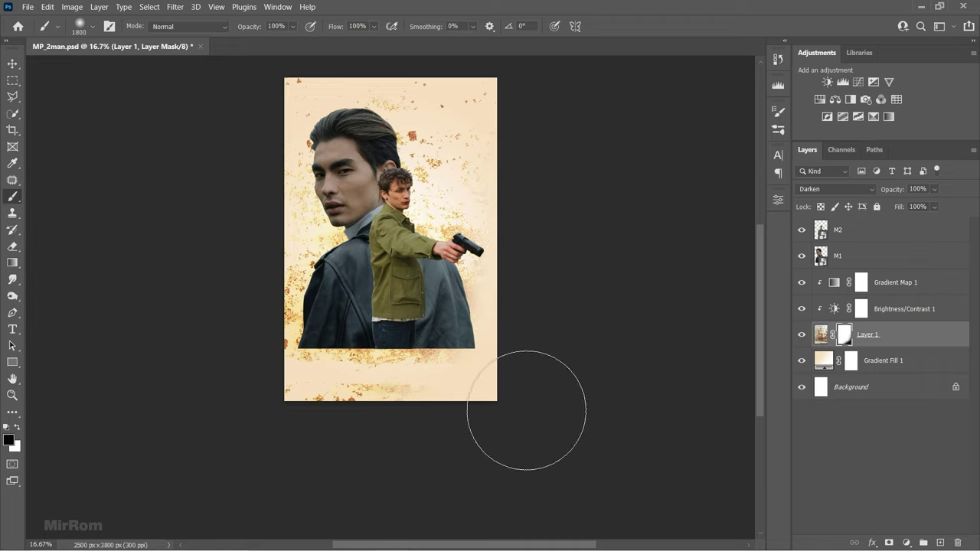
{"action": "key", "text": "bracketleft"}
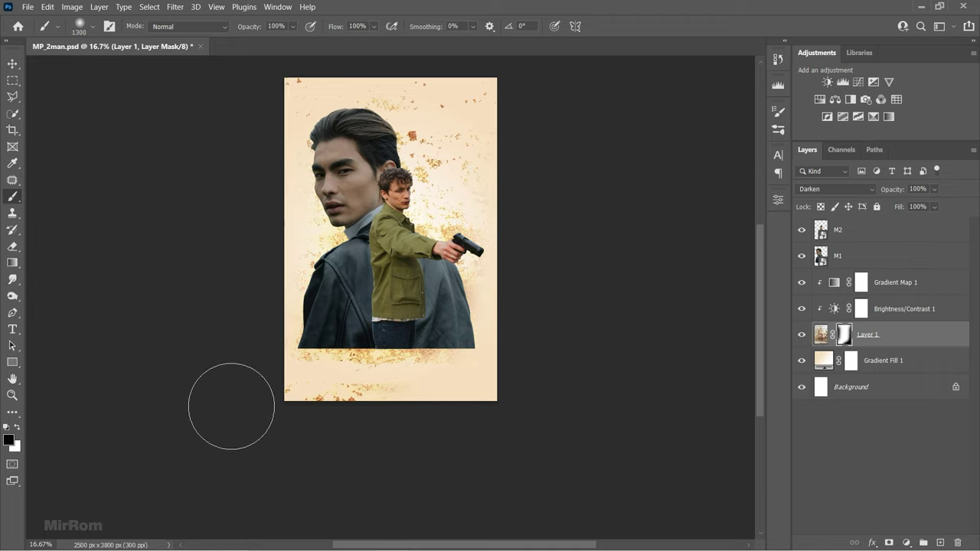
{"action": "left_click_drag", "start_coordinate": [230, 409], "coordinate": [452, 409]}
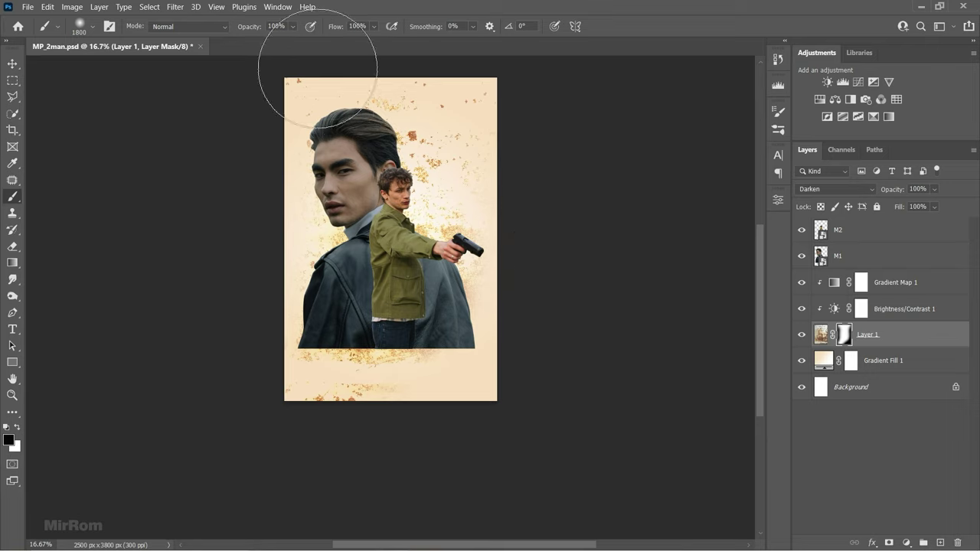
{"action": "key", "text": "v"}
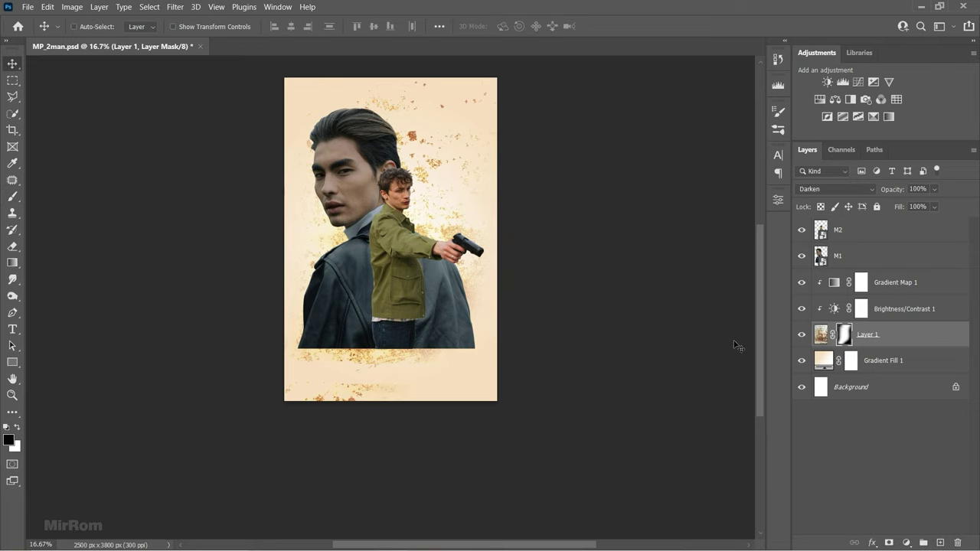
{"action": "left_click", "coordinate": [914, 292]}
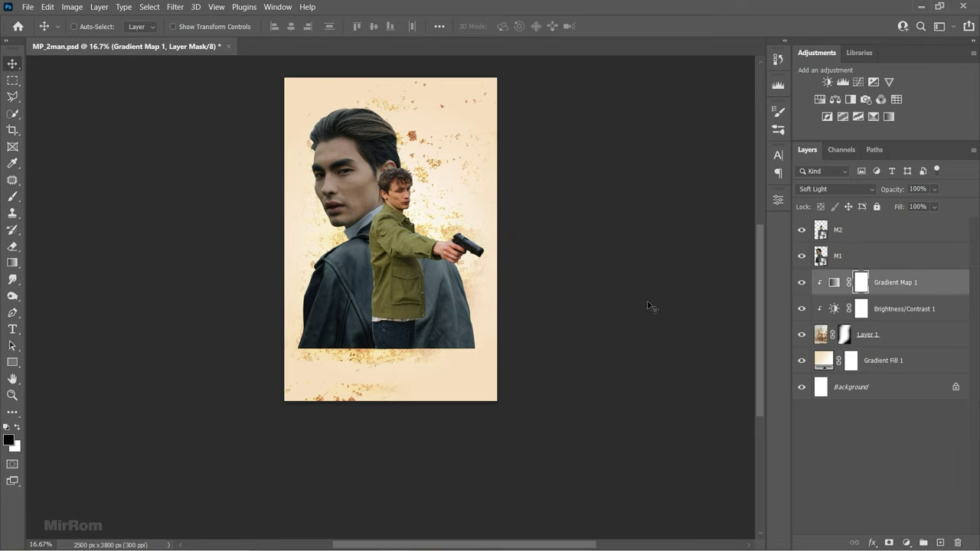
- Bring the texture-2093710 rust image into the poster and close its source document
{"action": "left_click", "coordinate": [28, 7]}
{"action": "left_click", "coordinate": [38, 26]}
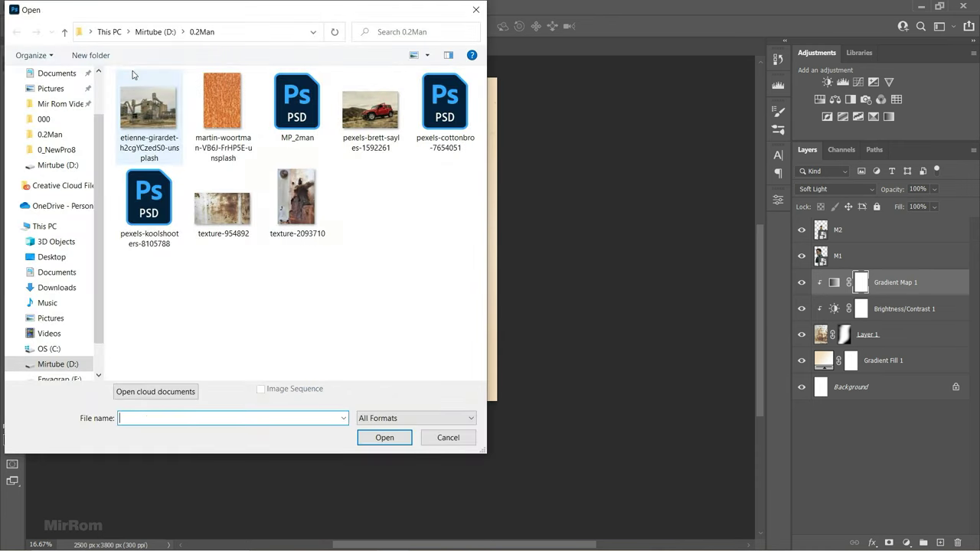
{"action": "double_click", "coordinate": [307, 211]}
{"action": "left_click_drag", "start_coordinate": [306, 211], "coordinate": [298, 143]}
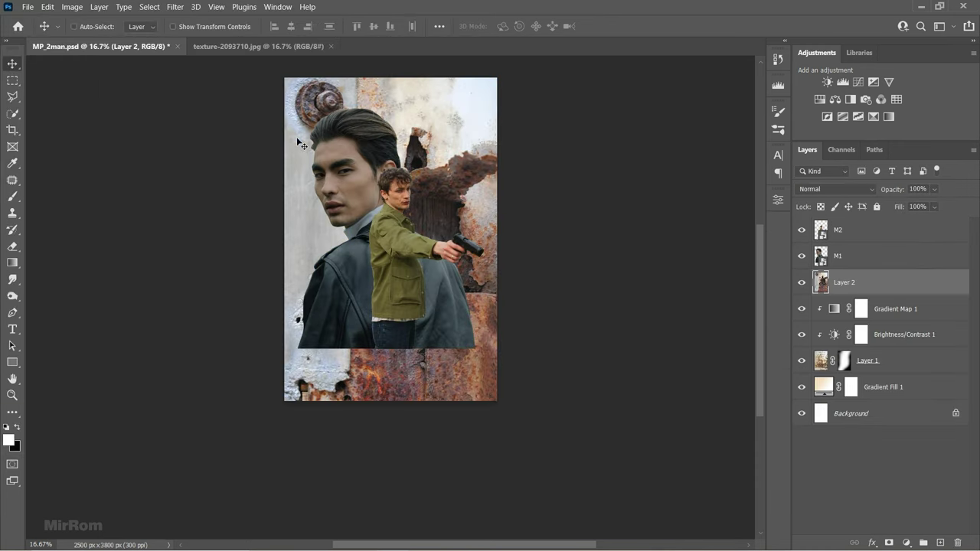
{"action": "left_click", "coordinate": [329, 46]}
- Rotate the new texture 180° and stretch it to cover the full poster height
{"action": "key", "text": "ctrl+t"}
{"action": "left_click_drag", "start_coordinate": [540, 168], "coordinate": [87, 385]}
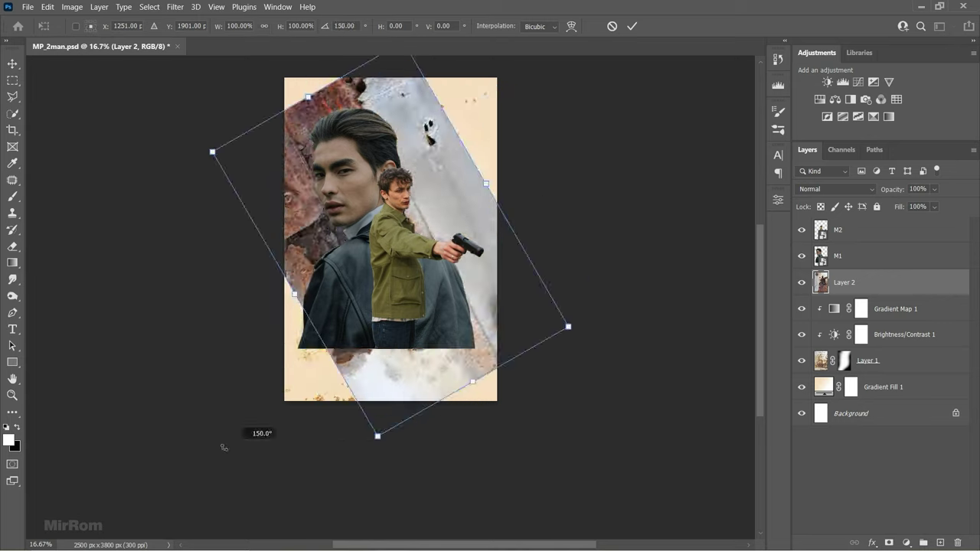
{"action": "left_click_drag", "start_coordinate": [396, 245], "coordinate": [401, 255]}
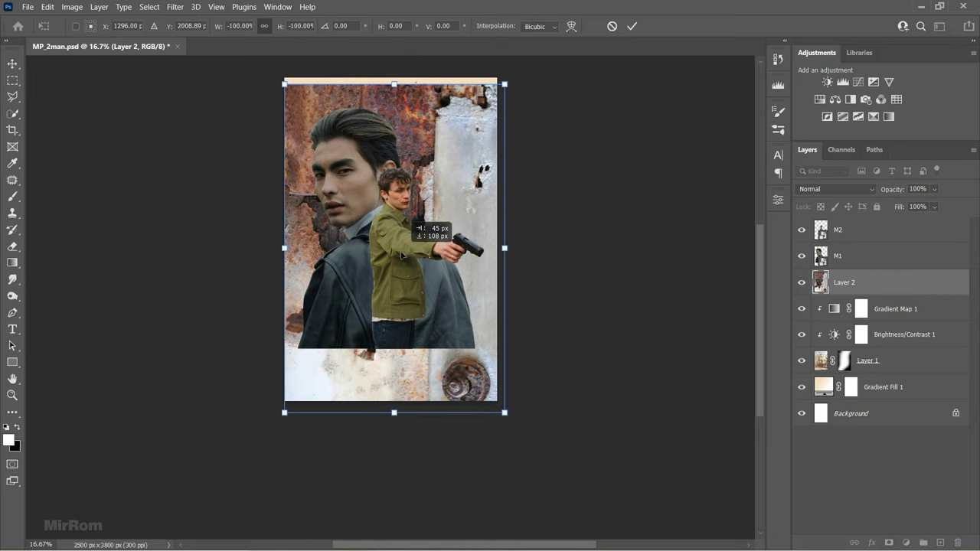
{"action": "left_click_drag", "start_coordinate": [394, 84], "coordinate": [393, 97]}
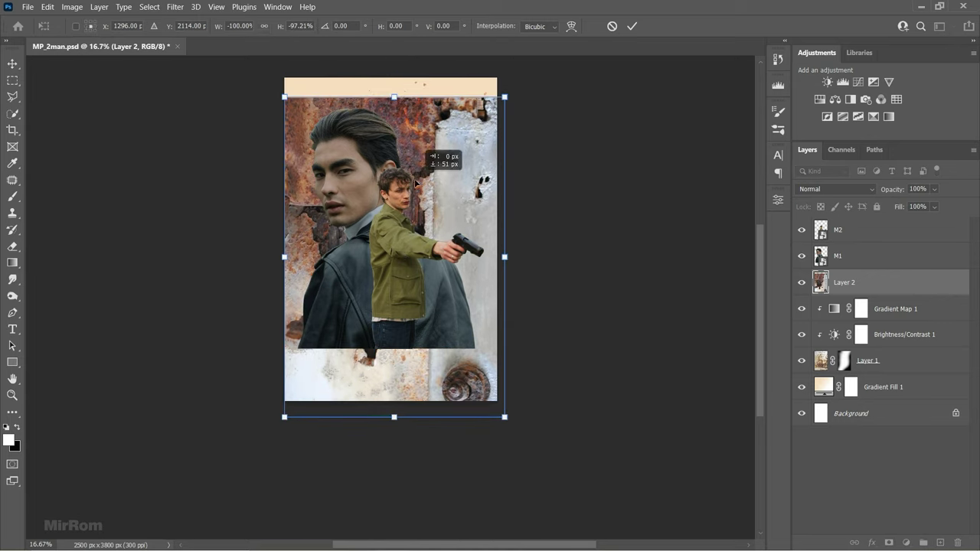
{"action": "left_click_drag", "start_coordinate": [394, 416], "coordinate": [394, 426]}
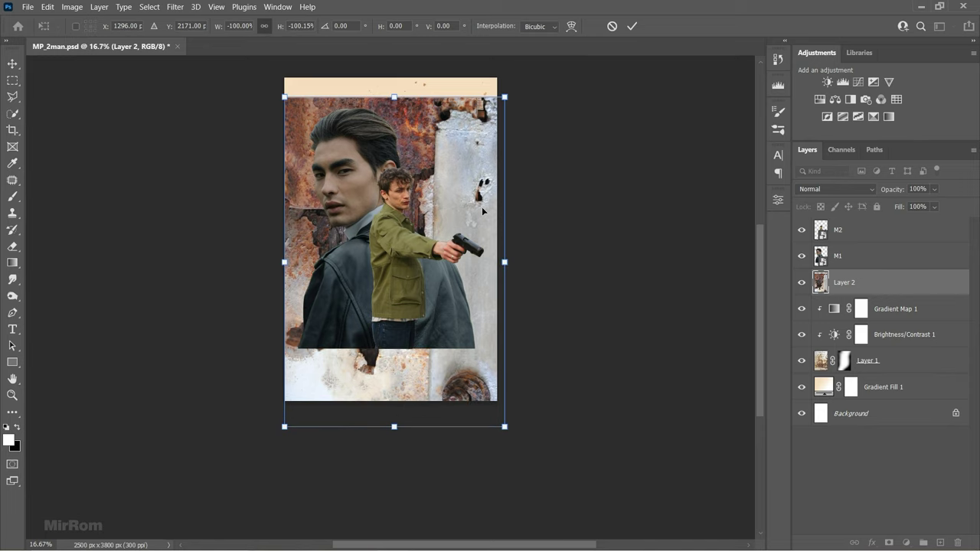
{"action": "left_click", "coordinate": [628, 28]}
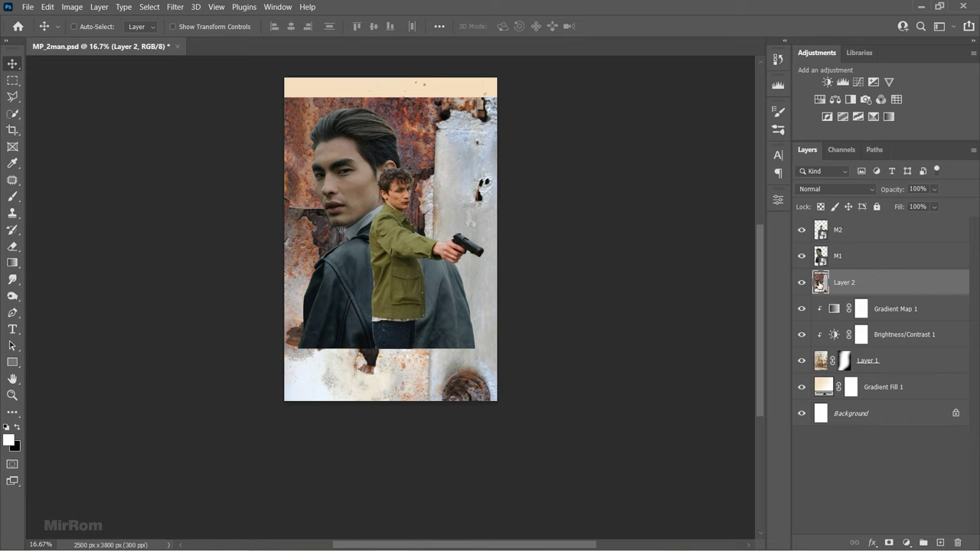
- Hide M2, lower M1's opacity to about 53%, and select Layer 2
{"action": "left_click", "coordinate": [842, 260]}
{"action": "left_click", "coordinate": [801, 230]}
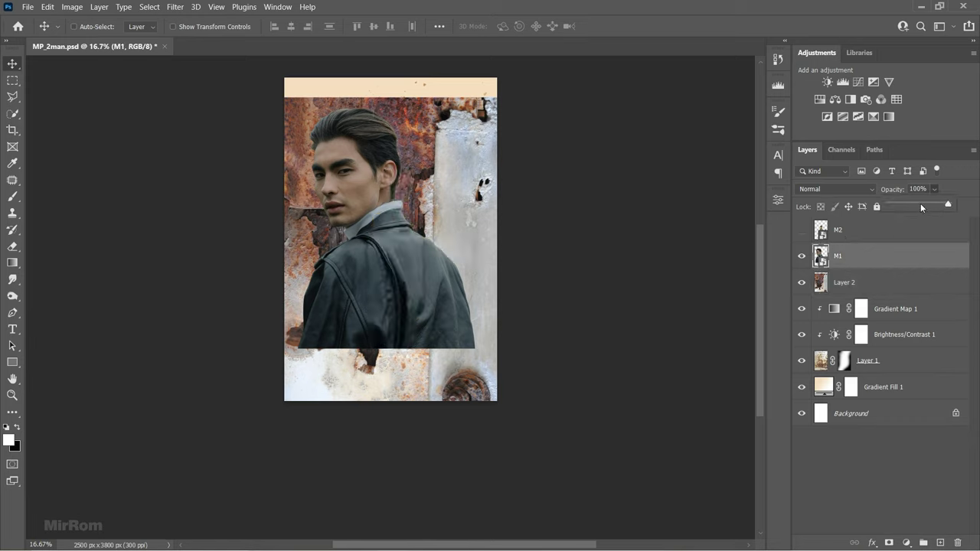
{"action": "left_click", "coordinate": [920, 205]}
{"action": "left_click", "coordinate": [854, 284]}
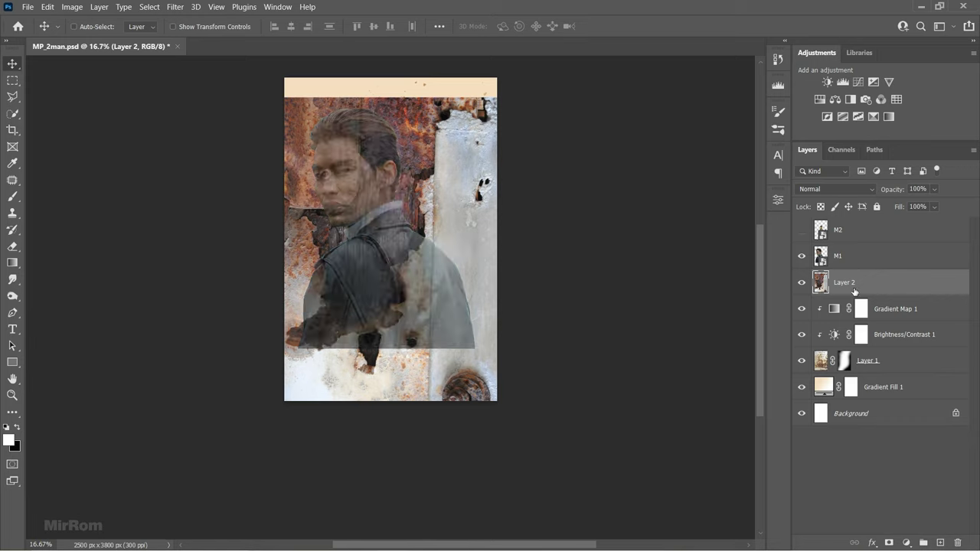
{"action": "left_click", "coordinate": [974, 156]}
- Warp Layer 2 so its right side, bottom and left middle bulge outward
{"action": "key", "text": "ctrl+t"}
{"action": "left_click", "coordinate": [575, 26]}
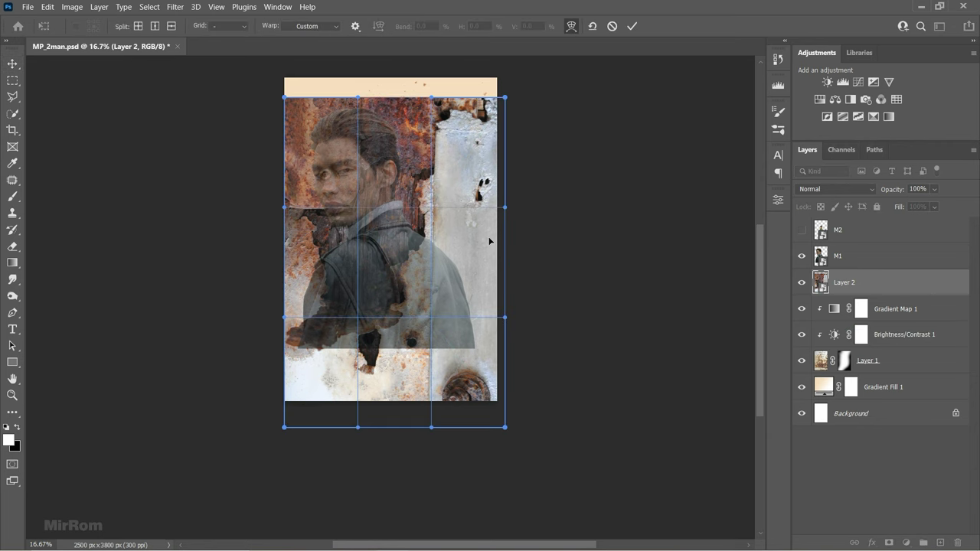
{"action": "left_click_drag", "start_coordinate": [305, 293], "coordinate": [491, 264]}
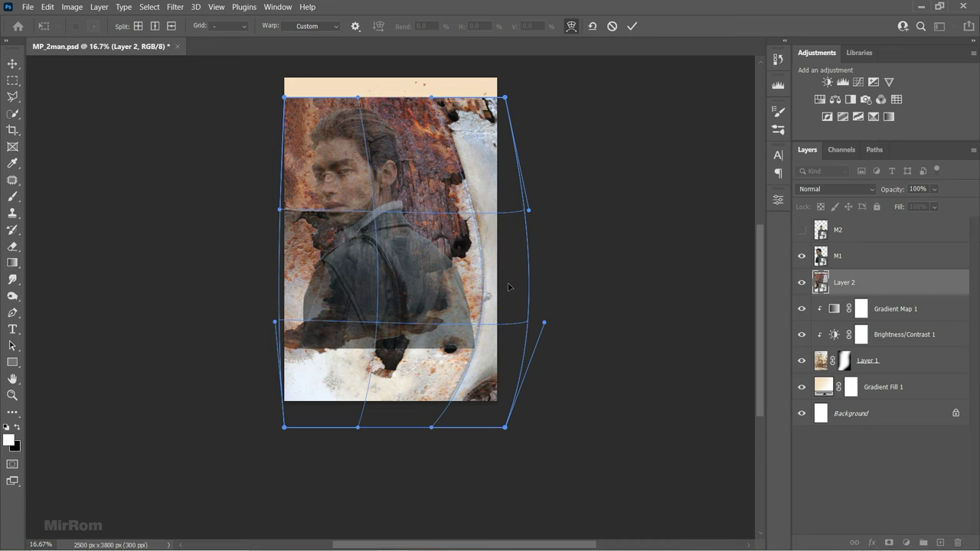
{"action": "left_click_drag", "start_coordinate": [438, 428], "coordinate": [458, 432]}
{"action": "left_click_drag", "start_coordinate": [275, 322], "coordinate": [259, 323]}
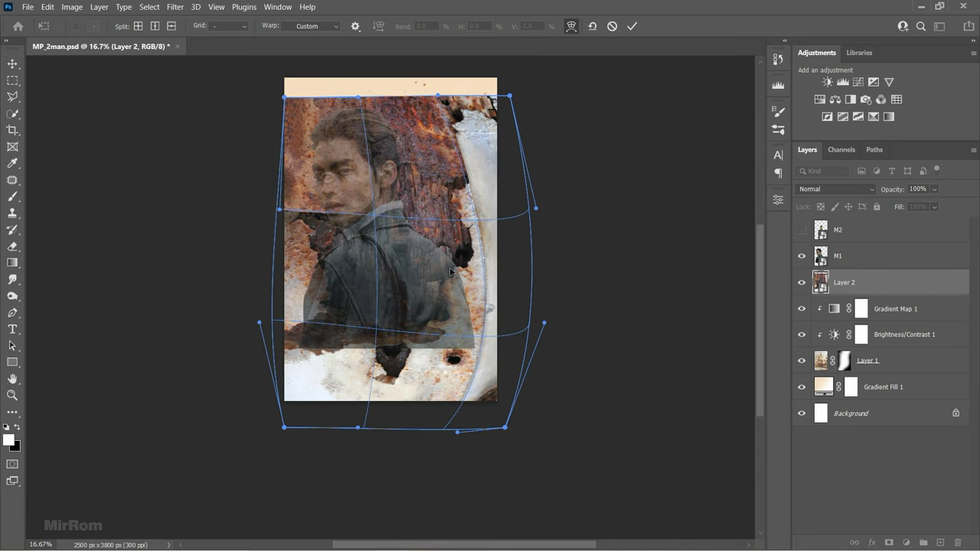
{"action": "key", "text": "Return"}
- Widen Layer 2 to the right, warp its bottom-right corner outward, then hide M1
{"action": "key", "text": "ctrl+t"}
{"action": "left_click_drag", "start_coordinate": [590, 263], "coordinate": [609, 263]}
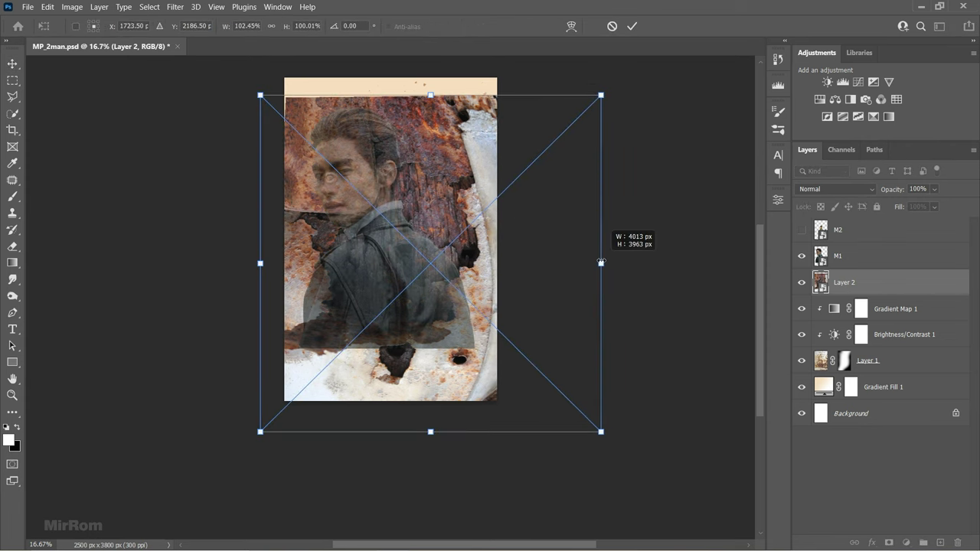
{"action": "left_click", "coordinate": [570, 26]}
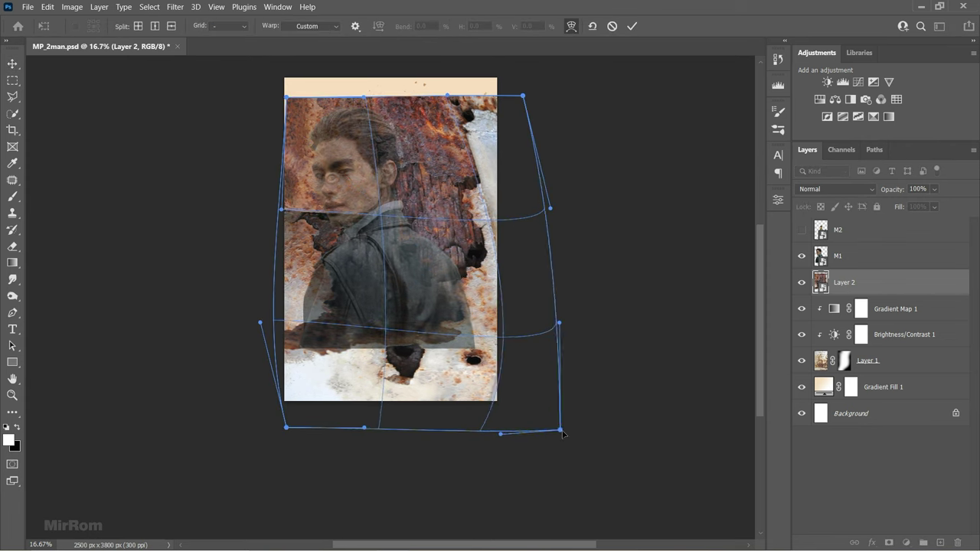
{"action": "left_click_drag", "start_coordinate": [566, 430], "coordinate": [599, 434]}
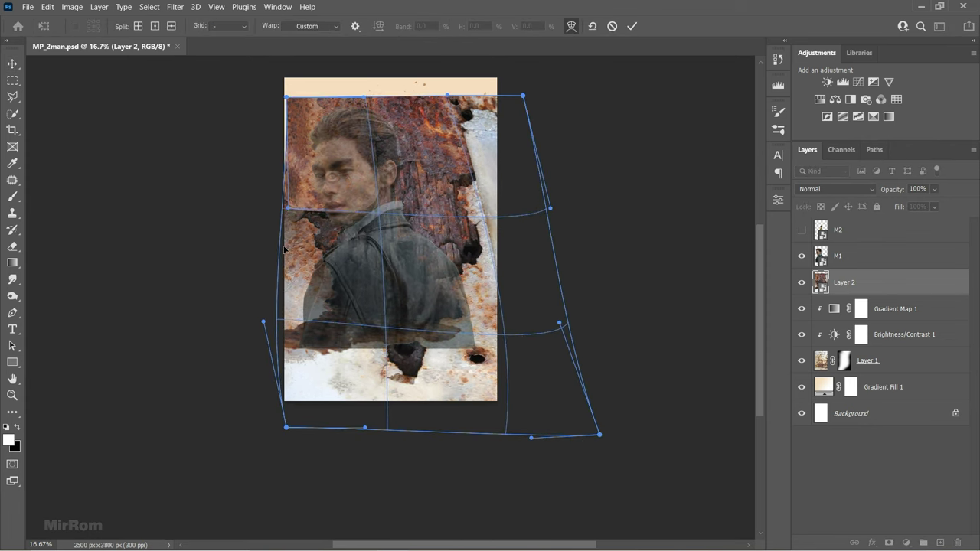
{"action": "left_click_drag", "start_coordinate": [490, 281], "coordinate": [488, 258]}
{"action": "left_click", "coordinate": [632, 27]}
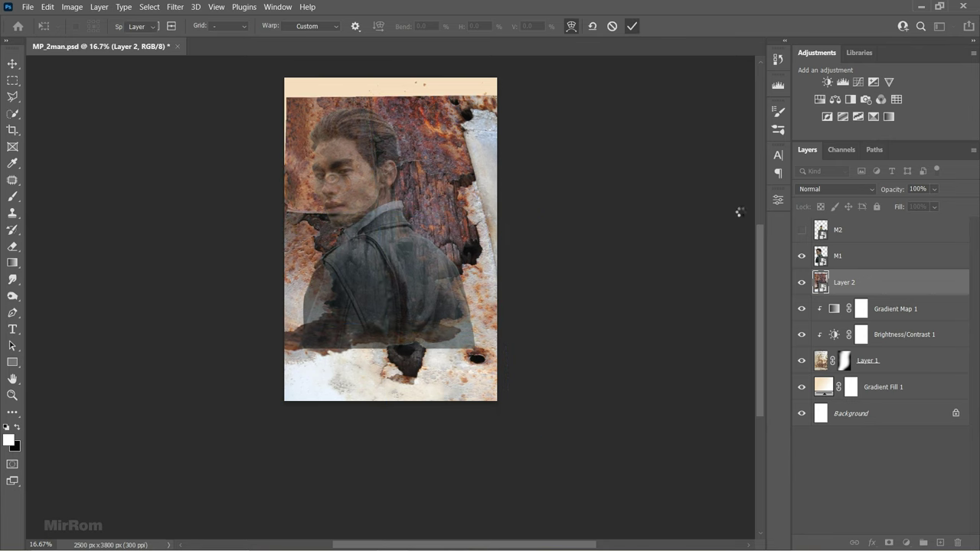
{"action": "left_click", "coordinate": [842, 256]}
{"action": "left_click", "coordinate": [802, 256]}
{"action": "left_click", "coordinate": [843, 283]}
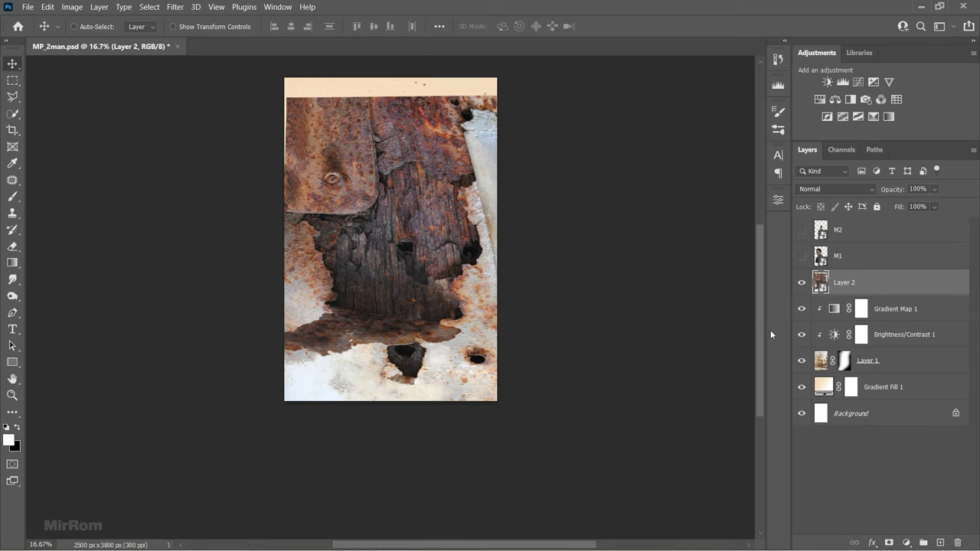
- Add a layer mask to the rust texture Layer 2 and set up a black brush
{"action": "left_click", "coordinate": [801, 259]}
{"action": "left_click", "coordinate": [802, 256]}
{"action": "left_click", "coordinate": [889, 542]}
{"action": "scroll", "coordinate": [492, 320], "scroll_direction": "up", "scroll_amount": 1}
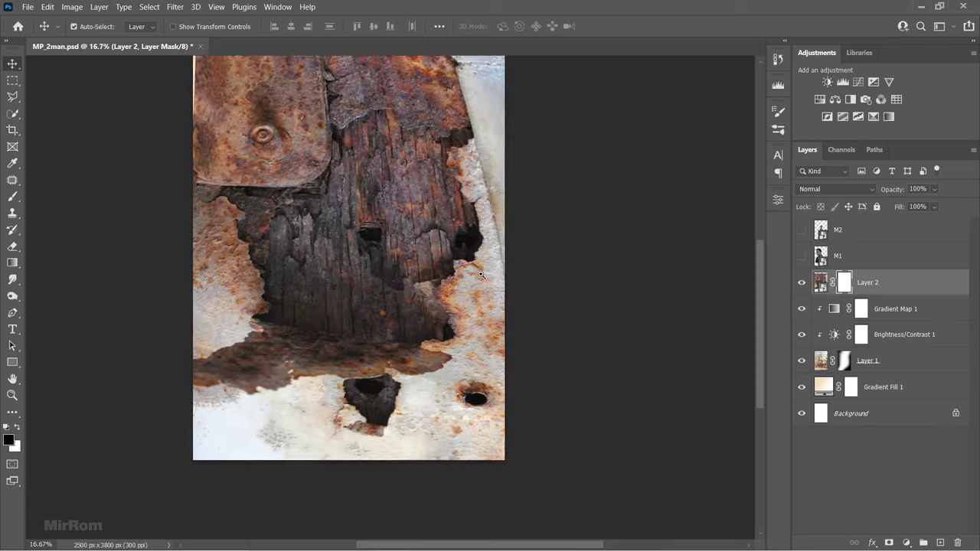
{"action": "key", "text": "b"}
{"action": "key", "text": "x"}
{"action": "key", "text": "bracketleft"}
{"action": "key", "text": "bracketleft"}
{"action": "key", "text": "bracketleft"}
- Paint the mask black around the rust's edges, leaving a ragged central patch
{"action": "mouse_move", "coordinate": [538, 282]}
{"action": "left_mouse_down"}
{"action": "mouse_move", "coordinate": [526, 421]}
{"action": "mouse_move", "coordinate": [498, 448]}
{"action": "mouse_move", "coordinate": [357, 459]}
{"action": "mouse_move", "coordinate": [232, 432]}
{"action": "mouse_move", "coordinate": [163, 284]}
{"action": "mouse_move", "coordinate": [157, 234]}
{"action": "left_mouse_up"}
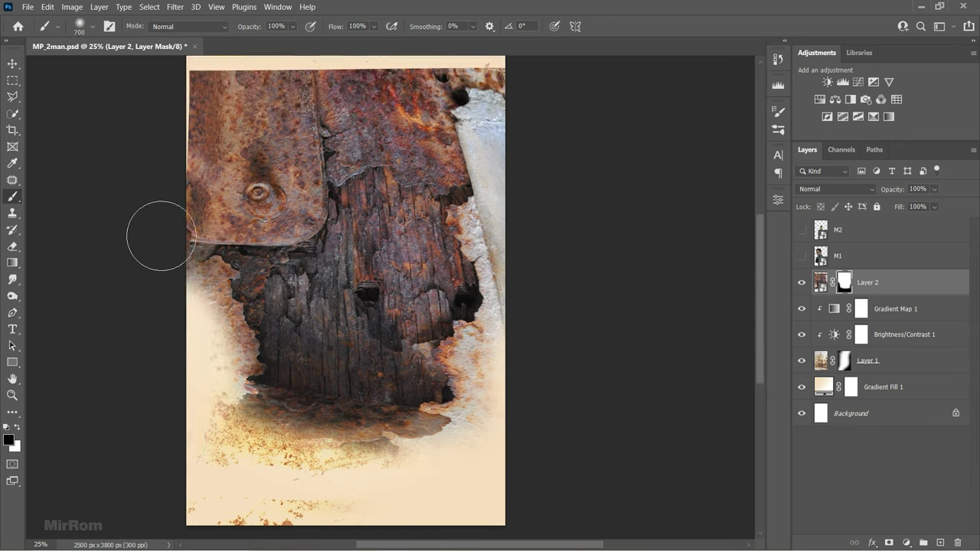
{"action": "key", "text": "bracketright"}
{"action": "scroll", "coordinate": [191, 199], "scroll_direction": "up", "scroll_amount": 1}
{"action": "mouse_move", "coordinate": [222, 170]}
{"action": "left_mouse_down"}
{"action": "mouse_move", "coordinate": [465, 201]}
{"action": "mouse_move", "coordinate": [528, 372]}
{"action": "left_mouse_up"}
{"action": "scroll", "coordinate": [527, 372], "scroll_direction": "down", "scroll_amount": 1}
{"action": "key", "text": "bracketleft"}
{"action": "key", "text": "bracketleft"}
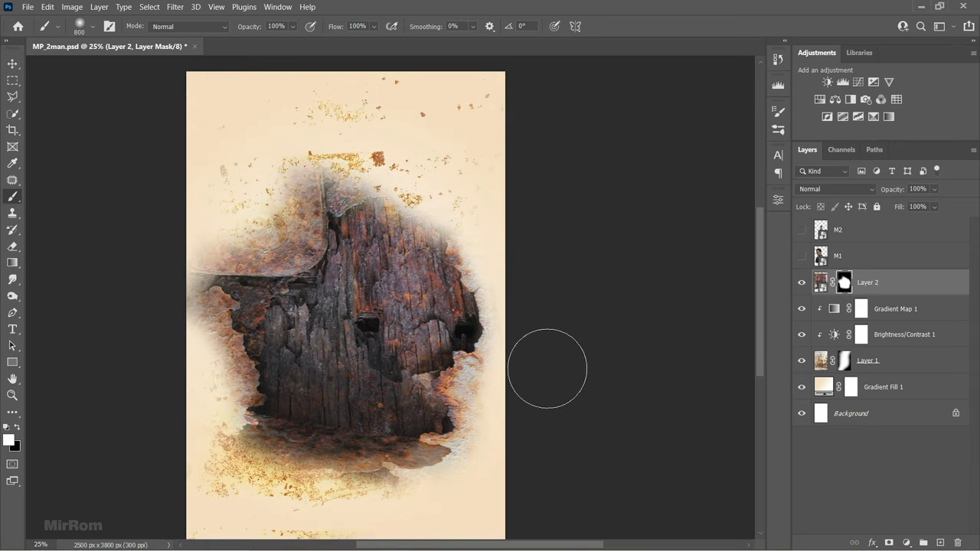
{"action": "scroll", "coordinate": [574, 329], "scroll_direction": "up", "scroll_amount": 1}
{"action": "key", "text": "v"}
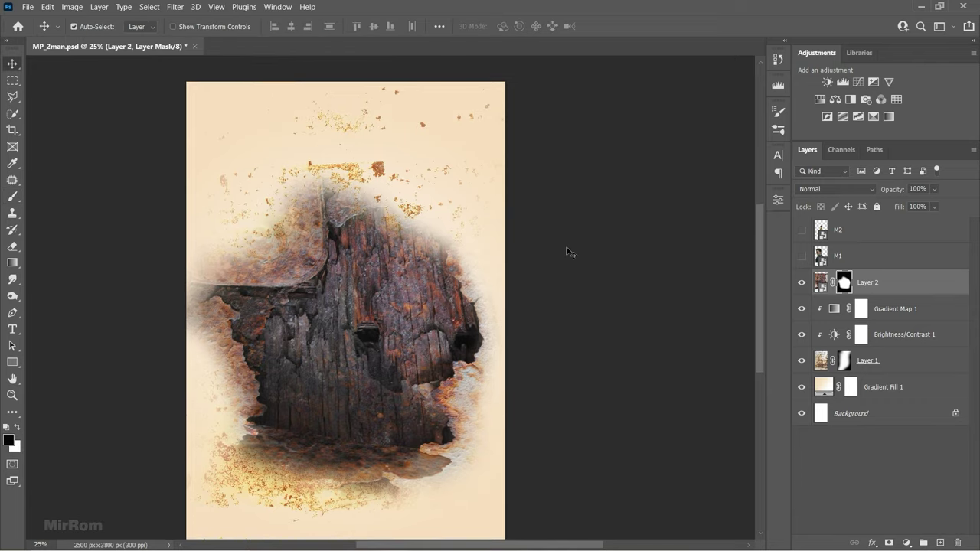
{"action": "scroll", "coordinate": [571, 252], "scroll_direction": "down", "scroll_amount": 1}
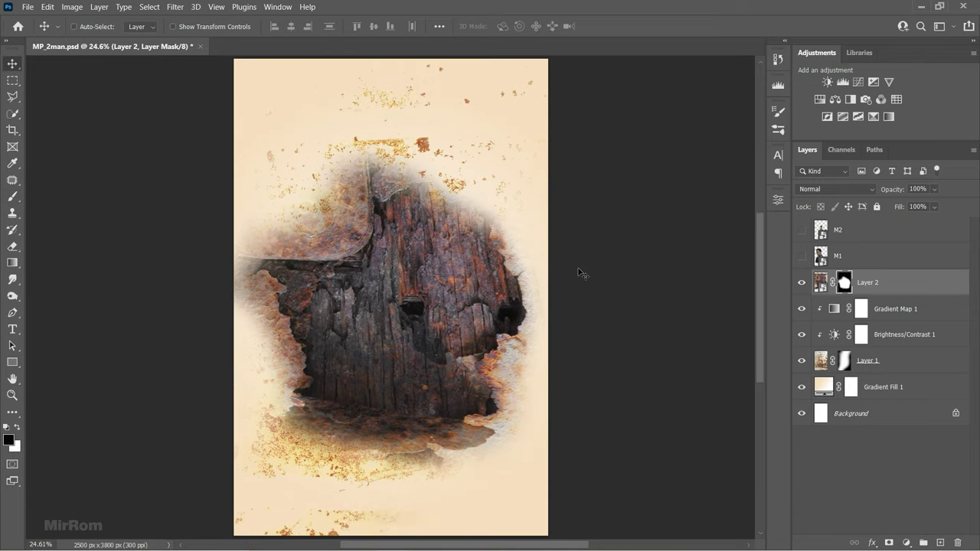
- Add a Levels adjustment clipped to Layer 2 with midtones raised to 1.30
{"action": "left_click", "coordinate": [842, 82]}
{"action": "left_click", "coordinate": [668, 448]}
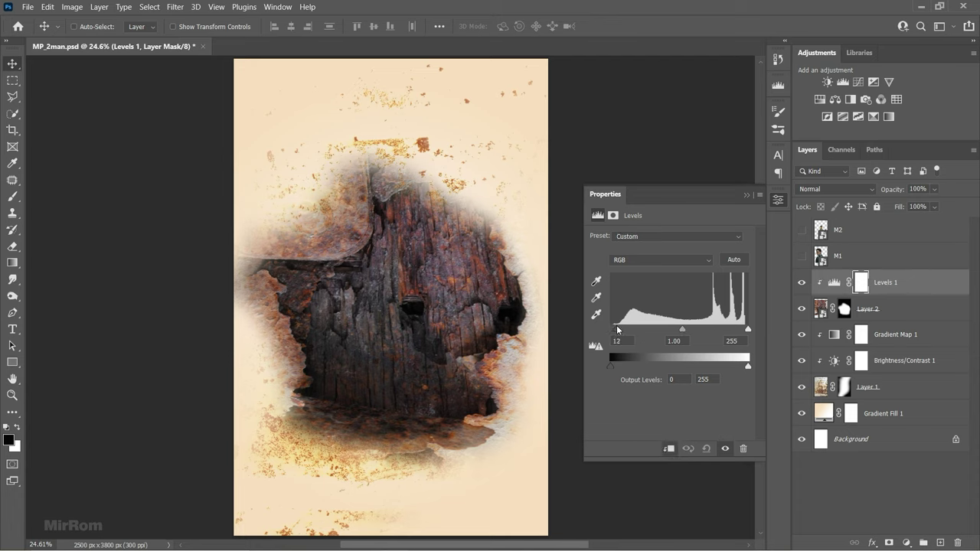
{"action": "left_click_drag", "start_coordinate": [685, 329], "coordinate": [673, 332]}
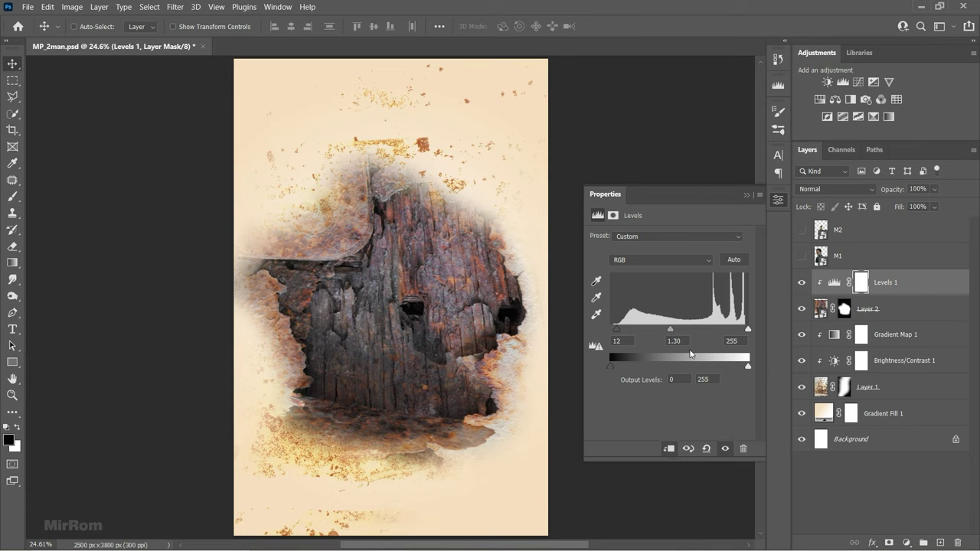
{"action": "left_click", "coordinate": [747, 195]}
- Add a clipped Color Balance warming the midtones (about +16 red, −21 yellow)
{"action": "left_click", "coordinate": [834, 99]}
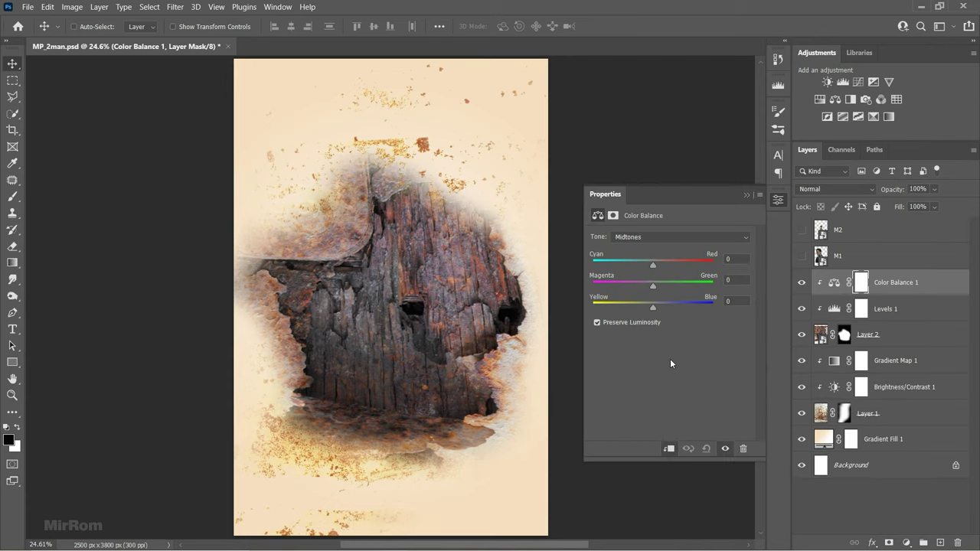
{"action": "left_click_drag", "start_coordinate": [657, 263], "coordinate": [662, 266]}
{"action": "left_click_drag", "start_coordinate": [652, 307], "coordinate": [638, 306]}
{"action": "left_click", "coordinate": [746, 195]}
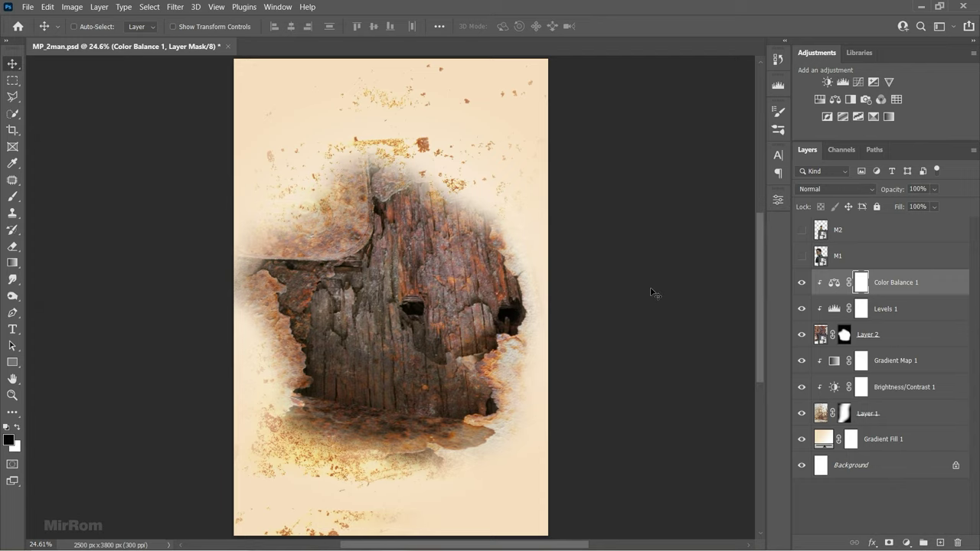
{"action": "left_click", "coordinate": [801, 256]}
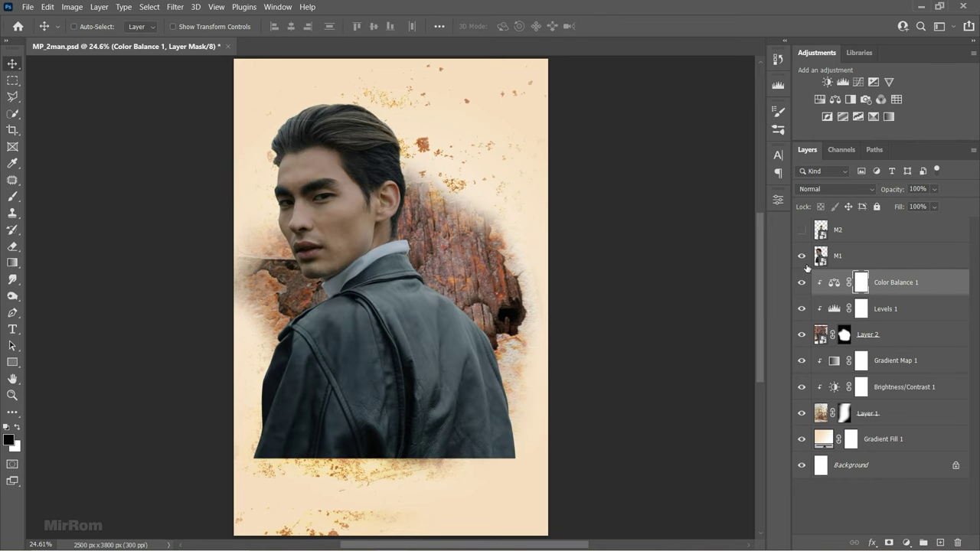
{"action": "left_click", "coordinate": [802, 256]}
{"action": "left_click", "coordinate": [802, 256]}
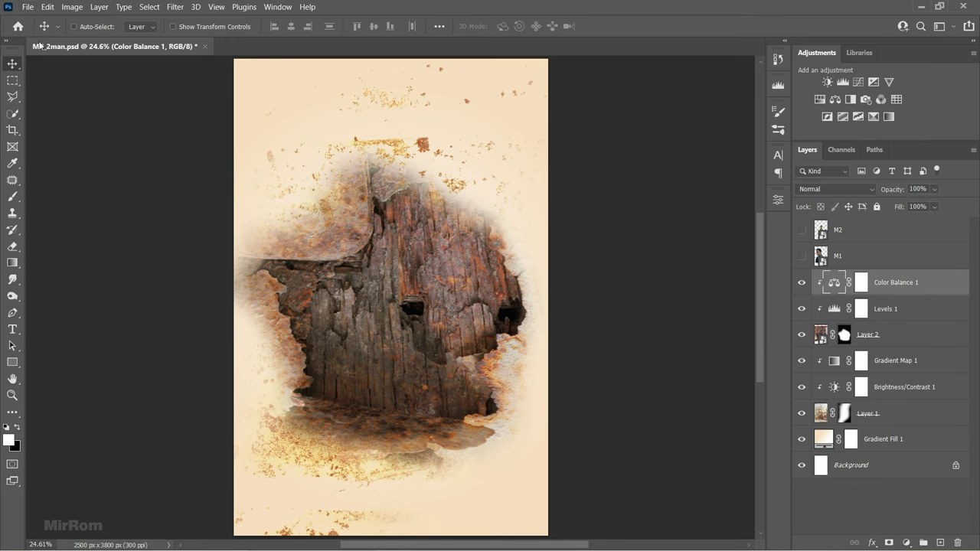
- Copy the industrial plant photo into the poster as a new layer and position it
{"action": "left_click", "coordinate": [27, 6]}
{"action": "left_click", "coordinate": [44, 31]}
{"action": "double_click", "coordinate": [149, 115]}
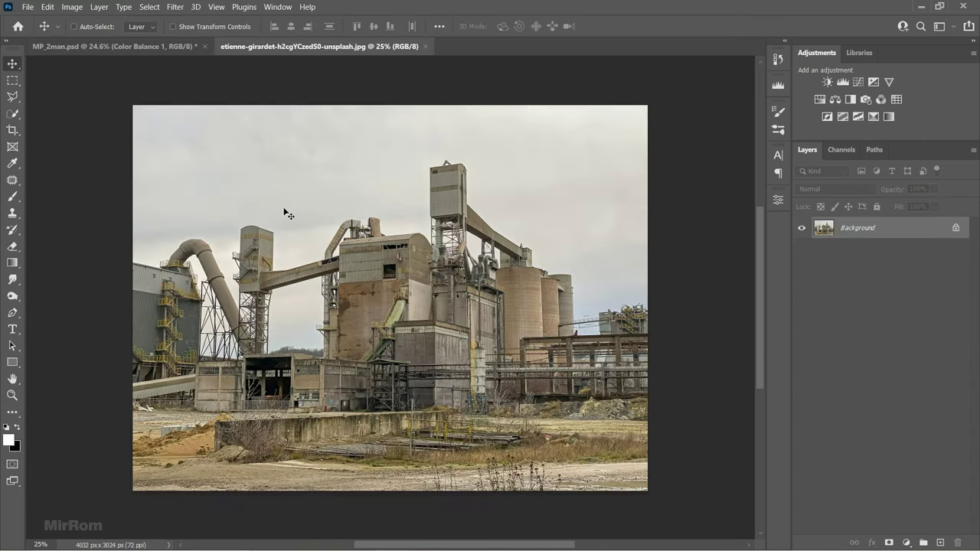
{"action": "key", "text": "ctrl+a"}
{"action": "key", "text": "ctrl+c"}
{"action": "key", "text": "ctrl+w"}
{"action": "key", "text": "ctrl+v"}
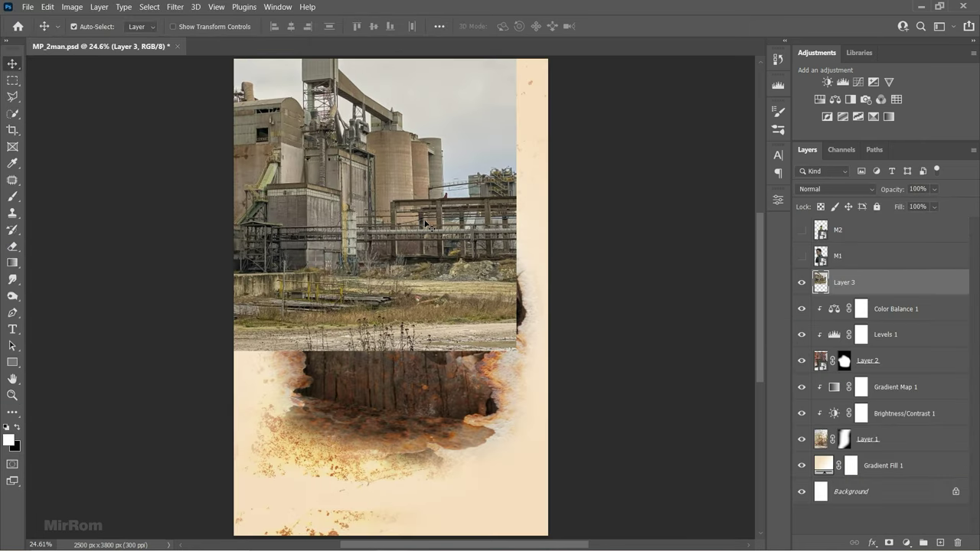
{"action": "left_click_drag", "start_coordinate": [427, 225], "coordinate": [469, 296]}
- Convert the factory layer to a smart object in Darken blend mode
{"action": "right_click", "coordinate": [888, 283]}
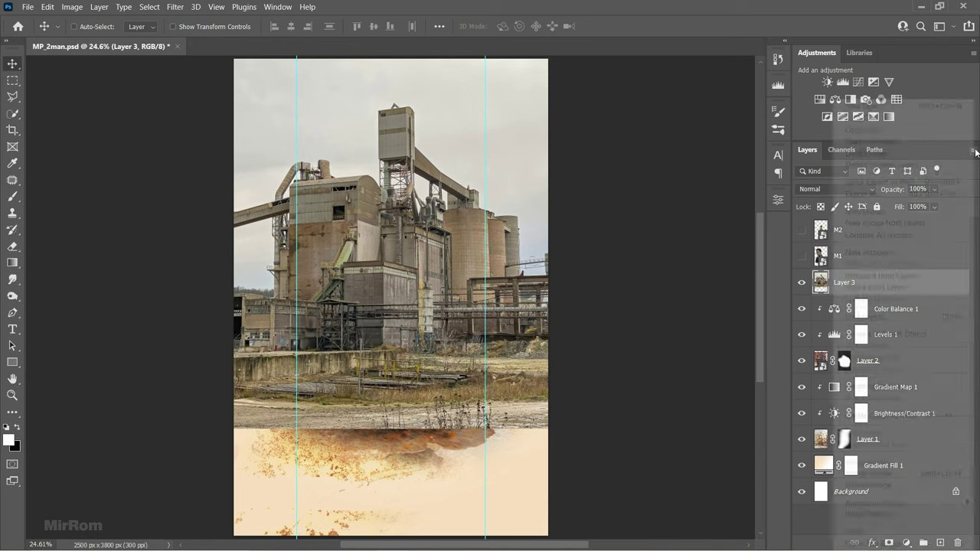
{"action": "left_click", "coordinate": [873, 334]}
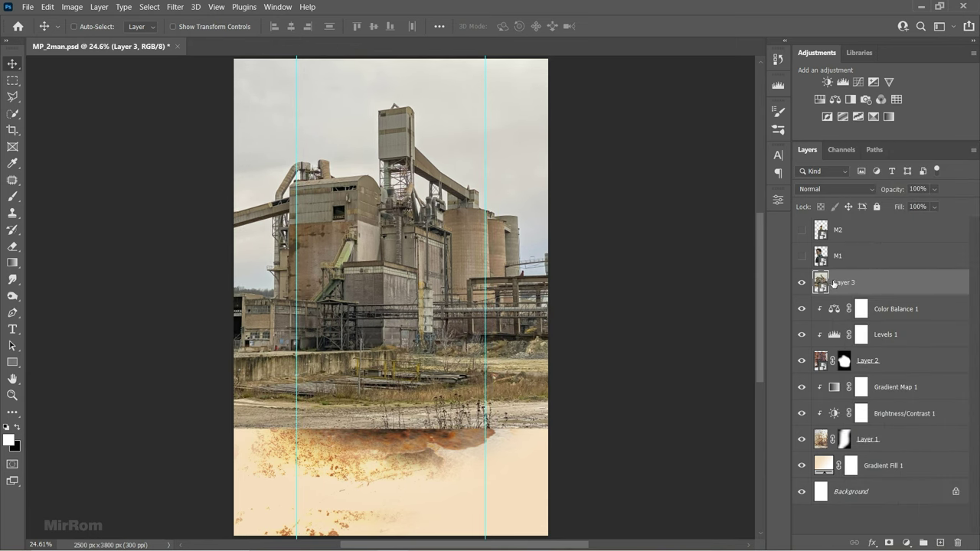
{"action": "left_click", "coordinate": [820, 189]}
{"action": "left_click", "coordinate": [827, 225]}
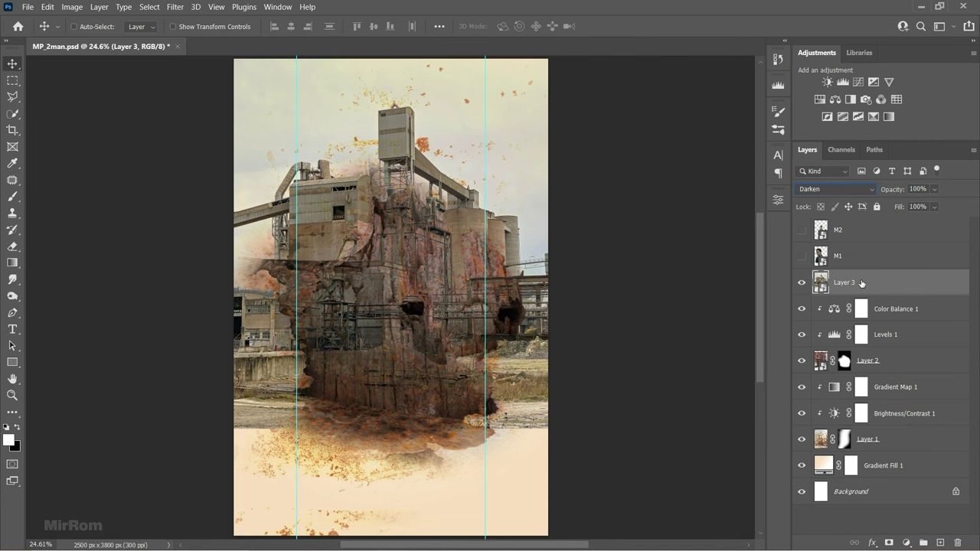
- Scale the factory layer down to about 76% and apply the transform
{"action": "key", "text": "ctrl+t"}
{"action": "left_click_drag", "start_coordinate": [85, 427], "coordinate": [144, 384]}
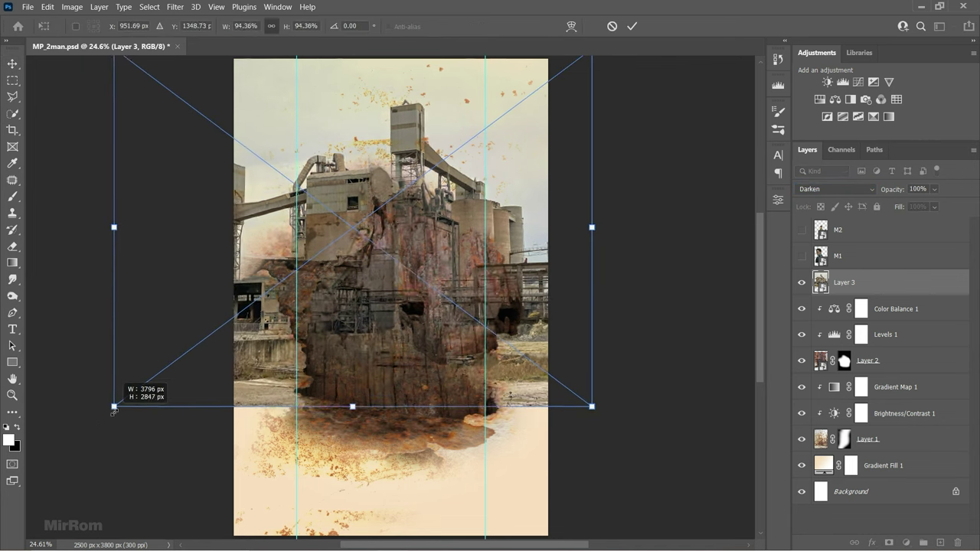
{"action": "left_click_drag", "start_coordinate": [592, 383], "coordinate": [555, 355]}
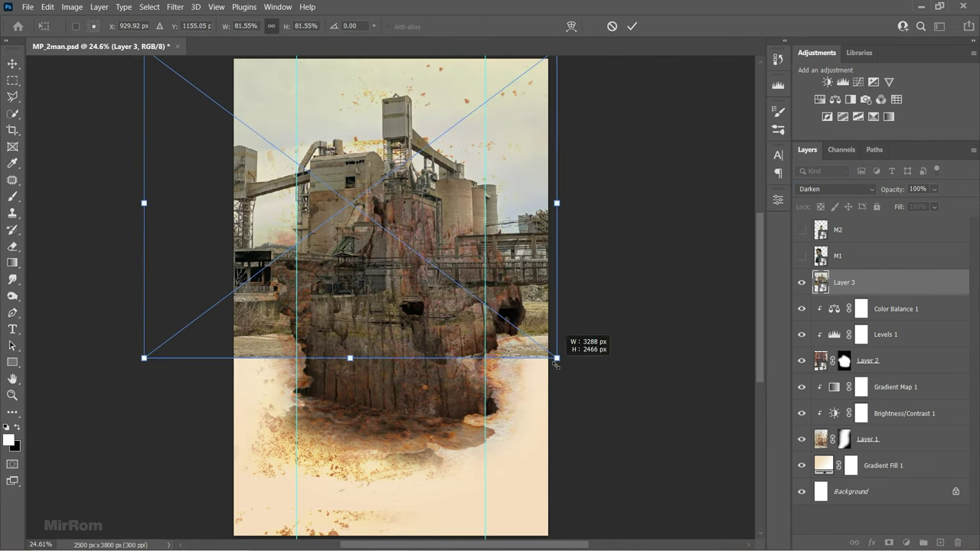
{"action": "left_click_drag", "start_coordinate": [144, 355], "coordinate": [172, 331]}
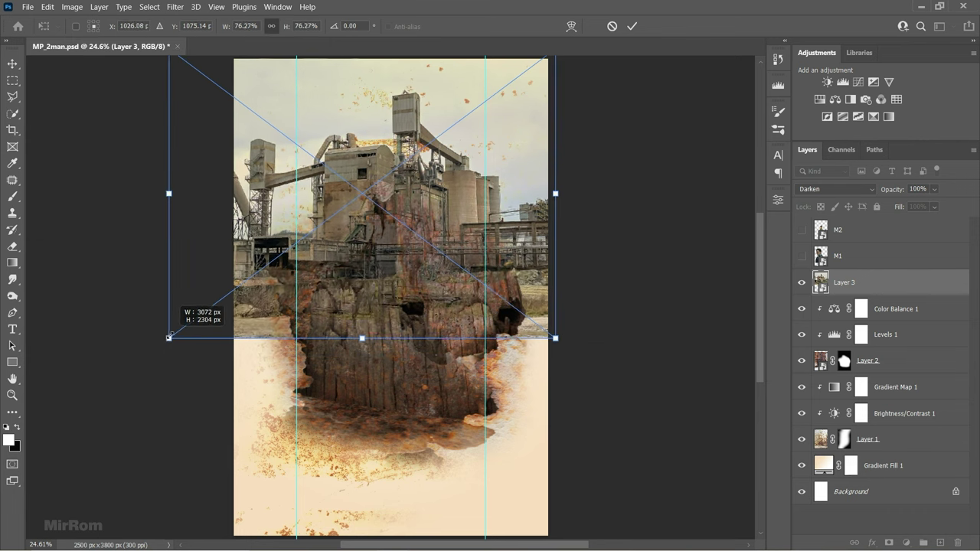
{"action": "left_click_drag", "start_coordinate": [555, 331], "coordinate": [551, 331]}
{"action": "key", "text": "Return"}
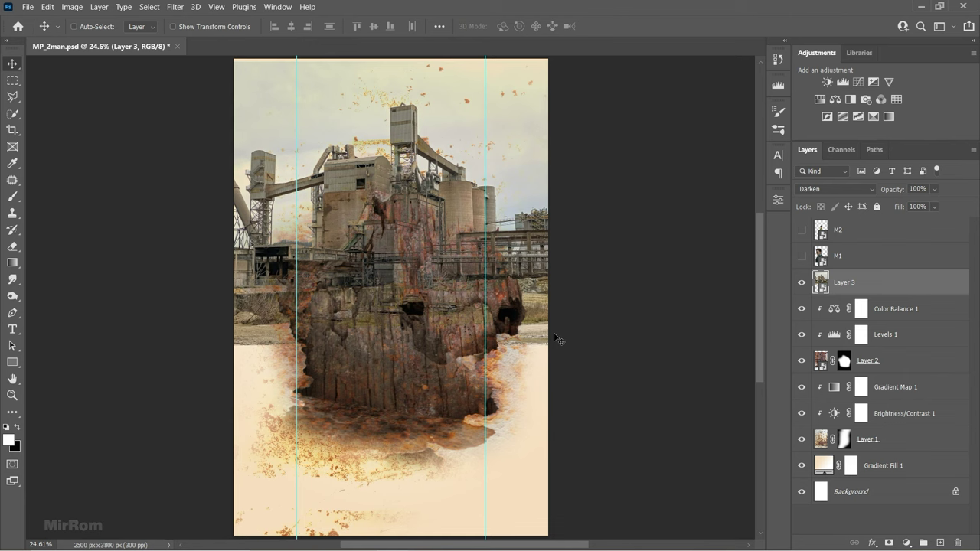
- Apply a Camera Raw smart filter to the factory with Texture +24 and Clarity +20
{"action": "left_click", "coordinate": [175, 7]}
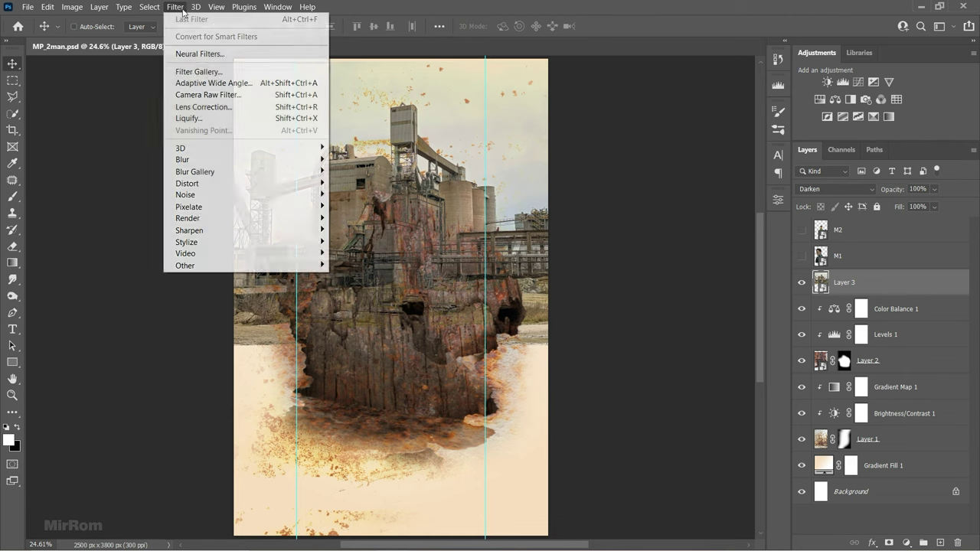
{"action": "left_click", "coordinate": [298, 96]}
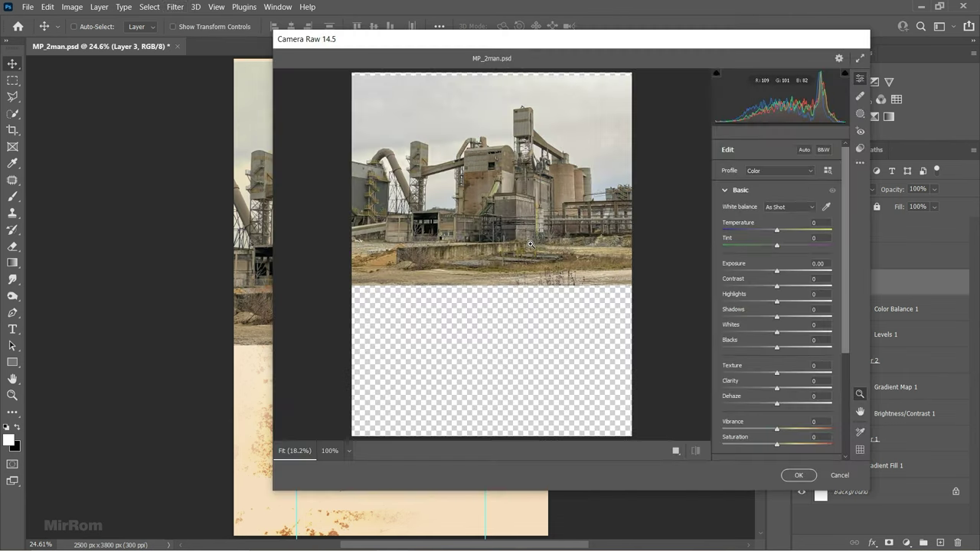
{"action": "left_click", "coordinate": [525, 181]}
{"action": "left_click", "coordinate": [523, 191], "text": "alt"}
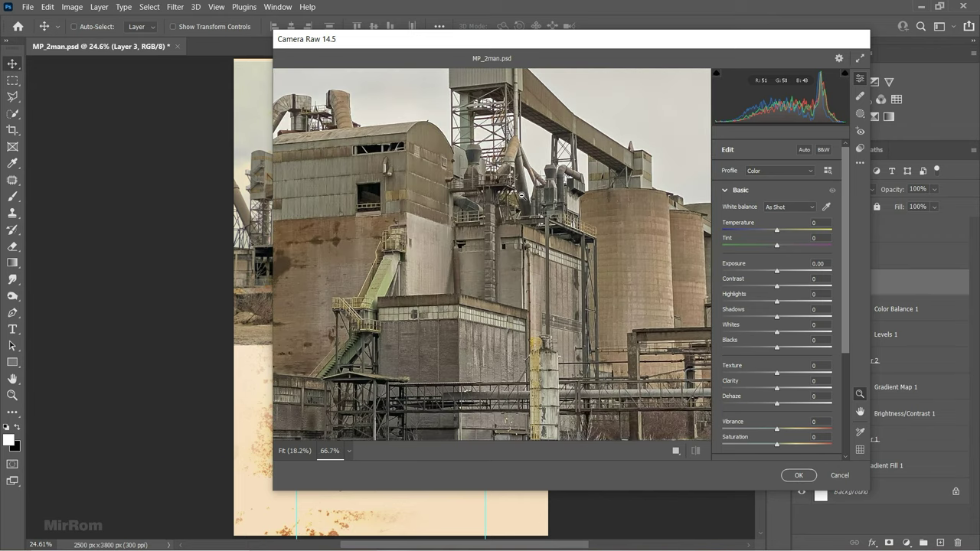
{"action": "left_click_drag", "start_coordinate": [532, 208], "coordinate": [508, 181]}
{"action": "left_click", "coordinate": [724, 191]}
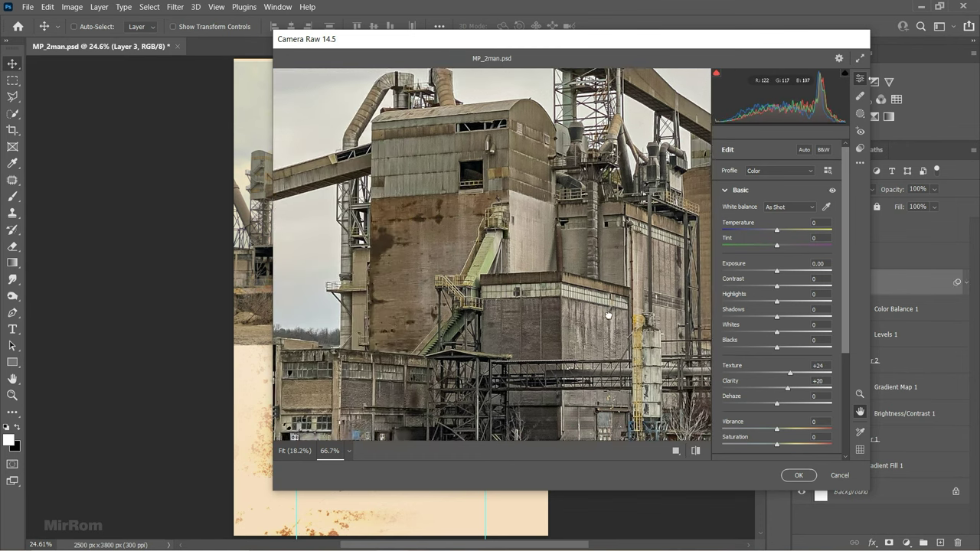
{"action": "left_click", "coordinate": [796, 475]}
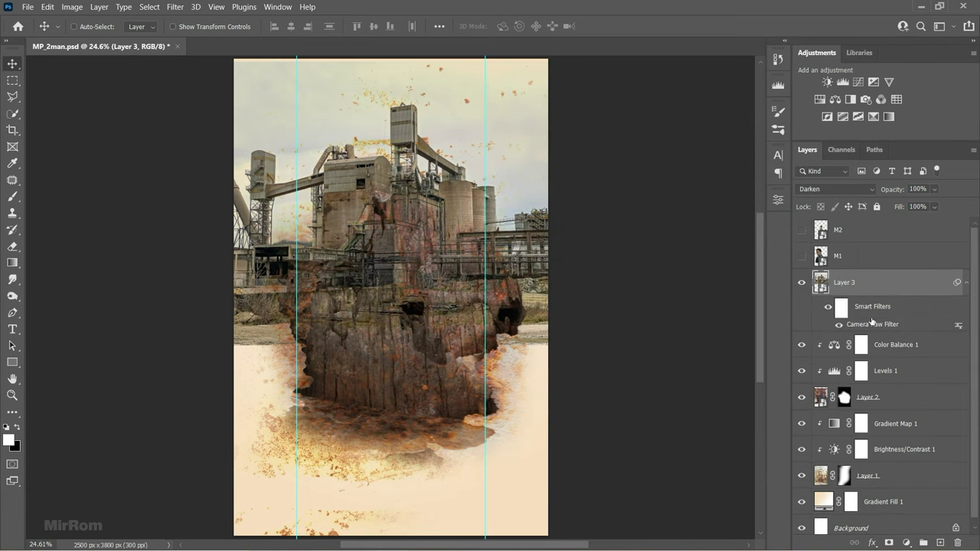
{"action": "left_click", "coordinate": [965, 279]}
- Mask Layer 3 with black paint so the factory's left and right edges fade into cream
{"action": "left_click", "coordinate": [889, 542]}
{"action": "key", "text": "b"}
{"action": "key", "text": "x"}
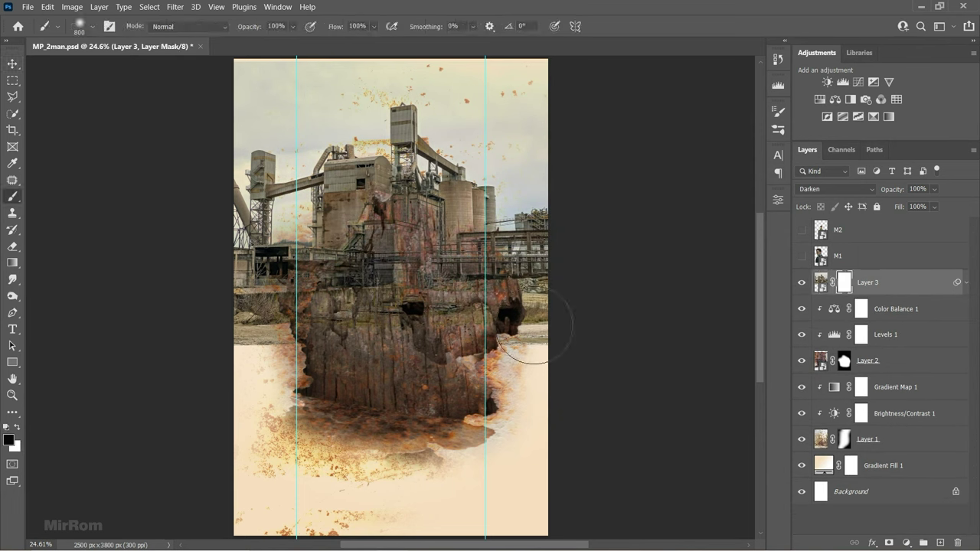
{"action": "mouse_move", "coordinate": [550, 229]}
{"action": "left_mouse_down"}
{"action": "mouse_move", "coordinate": [564, 339]}
{"action": "mouse_move", "coordinate": [553, 175]}
{"action": "mouse_move", "coordinate": [564, 354]}
{"action": "mouse_move", "coordinate": [575, 303]}
{"action": "mouse_move", "coordinate": [543, 192]}
{"action": "mouse_move", "coordinate": [505, 360]}
{"action": "left_mouse_up"}
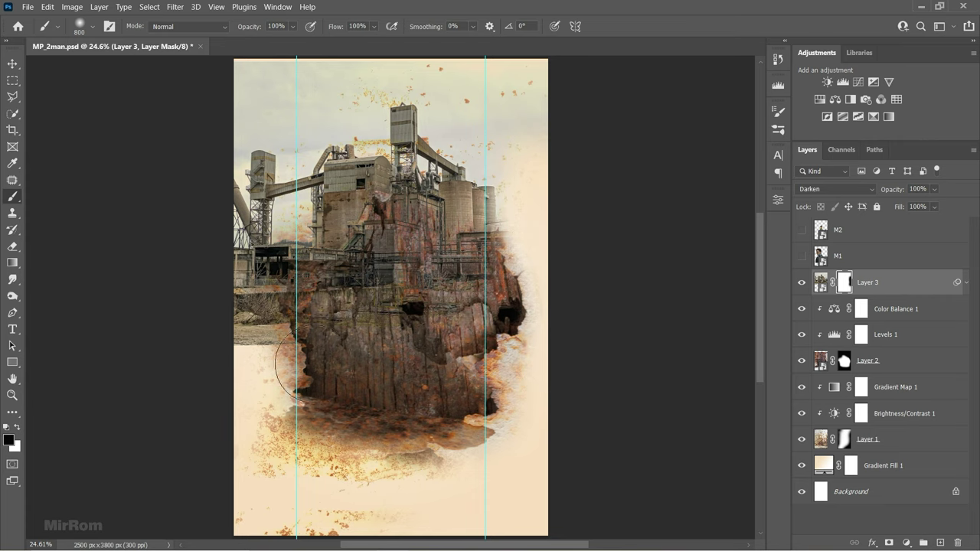
{"action": "mouse_move", "coordinate": [249, 153]}
{"action": "left_mouse_down"}
{"action": "mouse_move", "coordinate": [236, 300]}
{"action": "mouse_move", "coordinate": [267, 105]}
{"action": "left_mouse_up"}
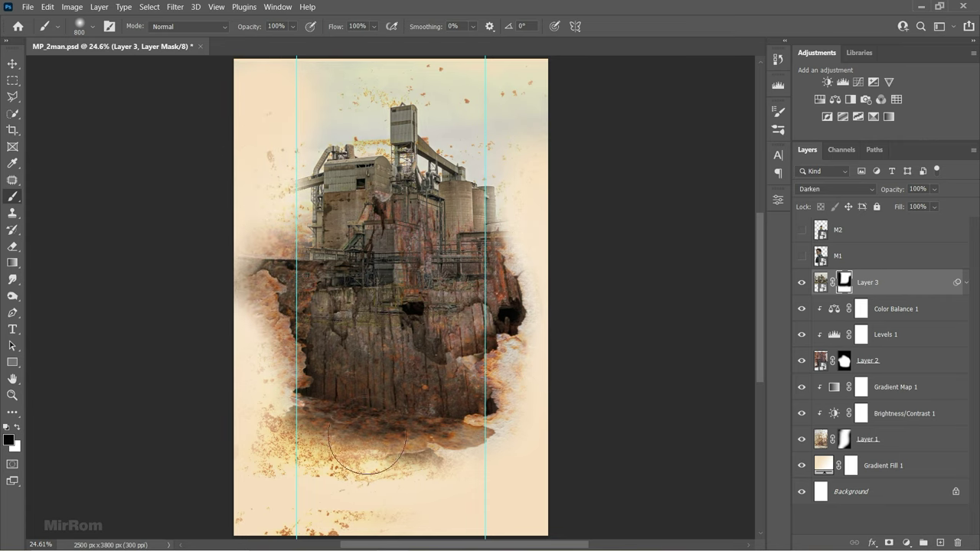
- Preview the man M1 over the factory and add a Levels adjustment above Layer 3
{"action": "key", "text": "v"}
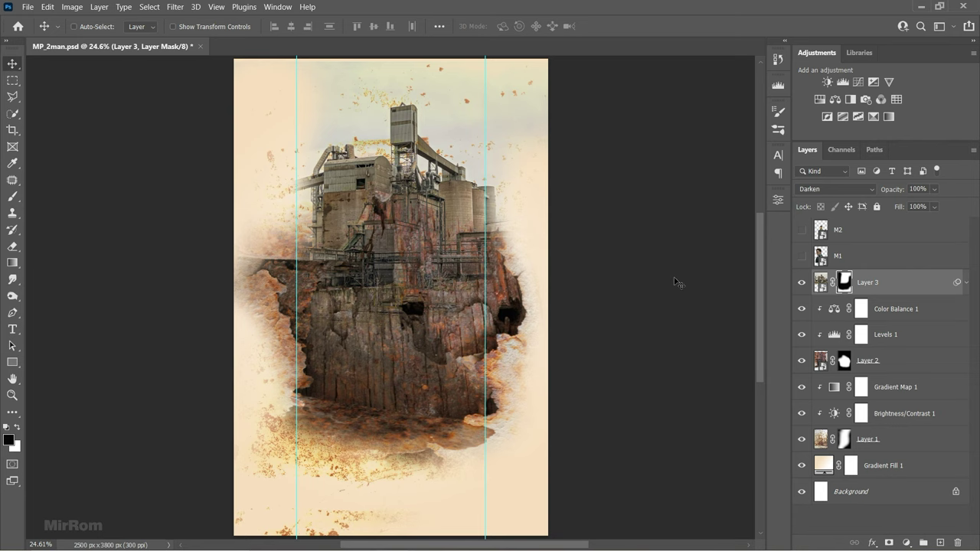
{"action": "scroll", "coordinate": [676, 282], "scroll_direction": "up", "scroll_amount": 2}
{"action": "left_click", "coordinate": [801, 256]}
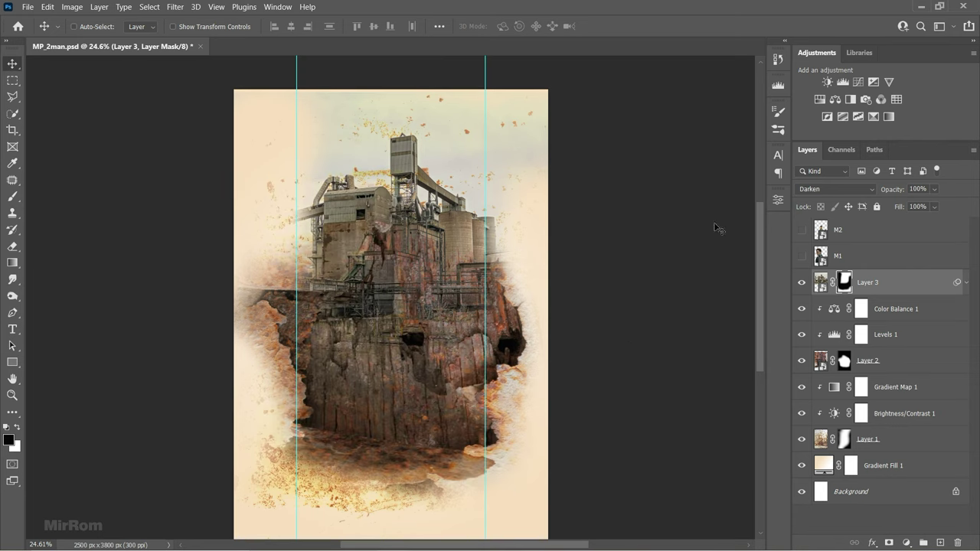
{"action": "left_click", "coordinate": [842, 82]}
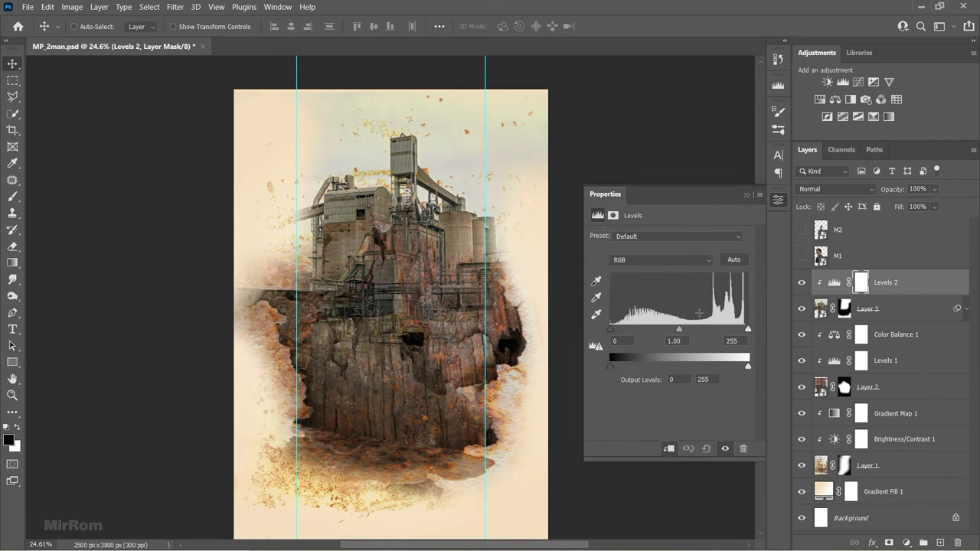
- Set Levels 2 input to 0 / 0.82 / 174 and the output black to 32
{"action": "left_click_drag", "start_coordinate": [747, 329], "coordinate": [659, 330]}
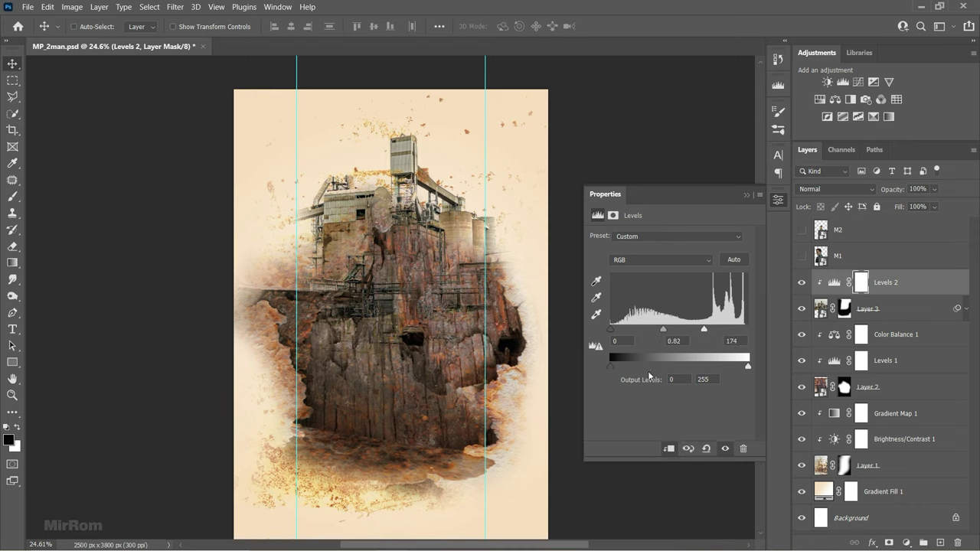
{"action": "left_click_drag", "start_coordinate": [610, 366], "coordinate": [614, 367]}
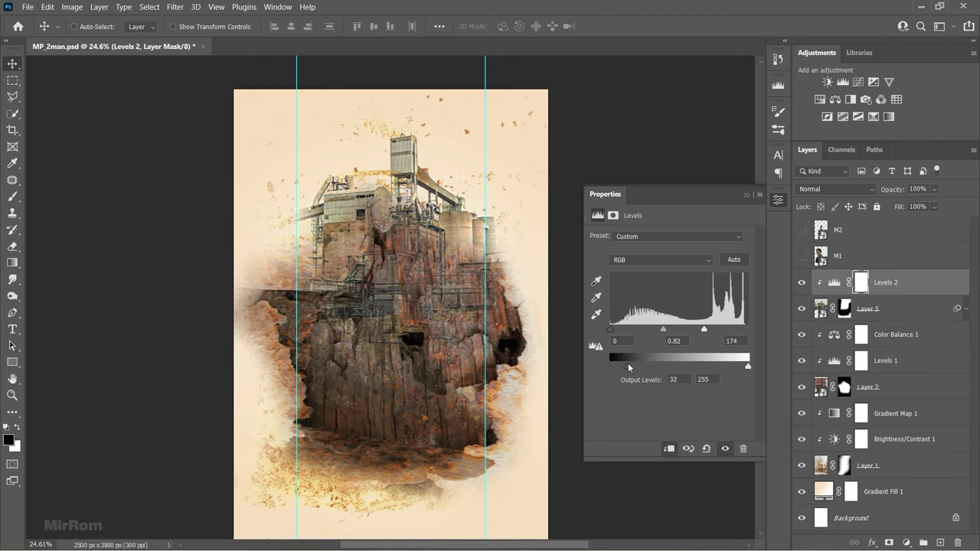
{"action": "left_click", "coordinate": [746, 194]}
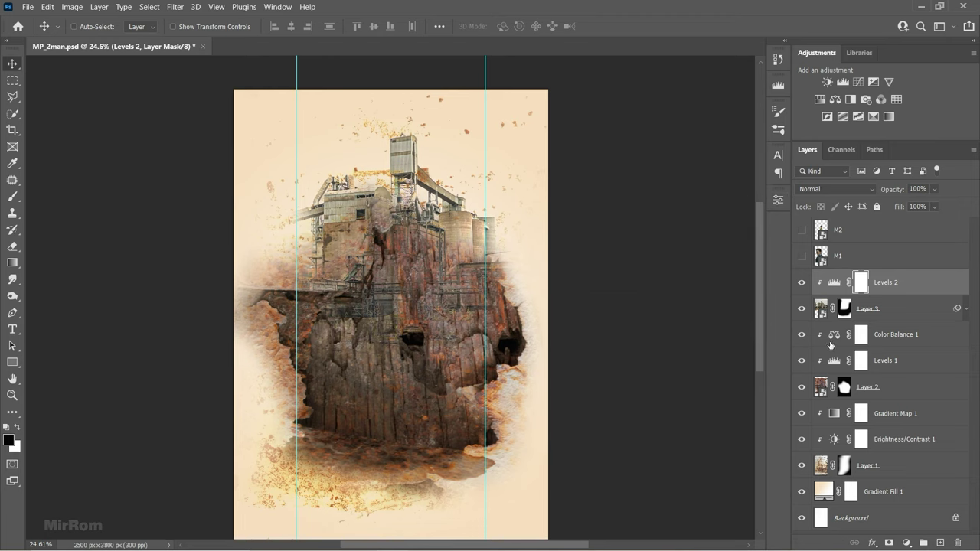
- Paint Layer 2's mask black with an 1100 px brush over the right silos, then hide guides
{"action": "left_click", "coordinate": [847, 392]}
{"action": "key", "text": "b"}
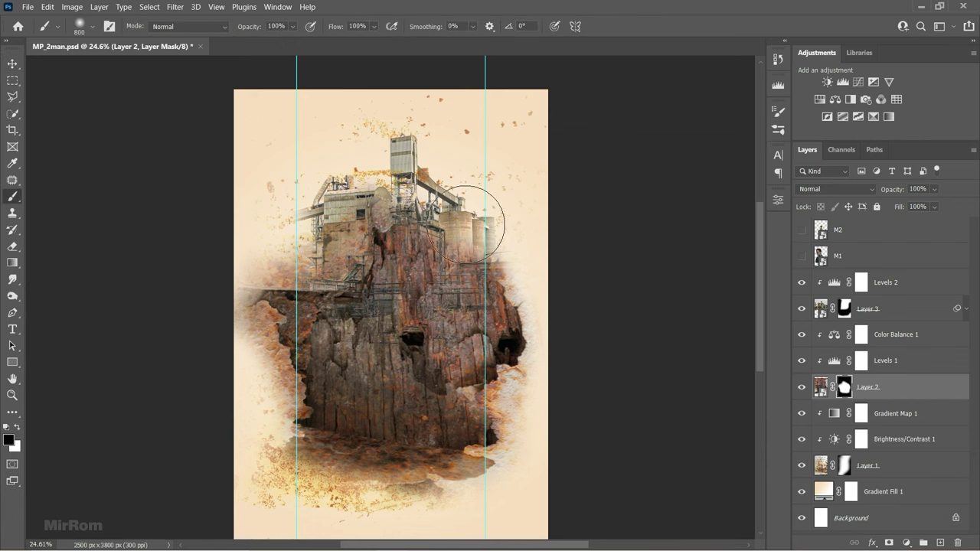
{"action": "key", "text": "backslash"}
{"action": "key", "text": "backslash"}
{"action": "key", "text": "bracketright"}
{"action": "key", "text": "bracketright"}
{"action": "right_click", "coordinate": [502, 192]}
{"action": "key", "text": "Escape"}
{"action": "mouse_move", "coordinate": [494, 225]}
{"action": "left_mouse_down"}
{"action": "mouse_move", "coordinate": [481, 186]}
{"action": "mouse_move", "coordinate": [525, 240]}
{"action": "mouse_move", "coordinate": [470, 164]}
{"action": "mouse_move", "coordinate": [533, 235]}
{"action": "left_mouse_up"}
{"action": "key", "text": "v"}
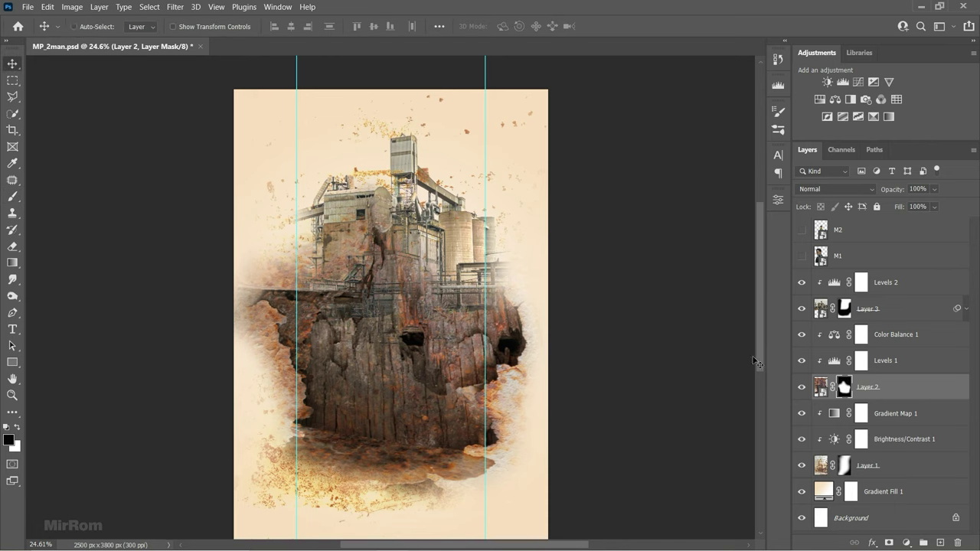
{"action": "key", "text": "ctrl+semicolon"}
- Hide the man M1 and select the rust texture Layer 2
{"action": "left_click", "coordinate": [801, 257]}
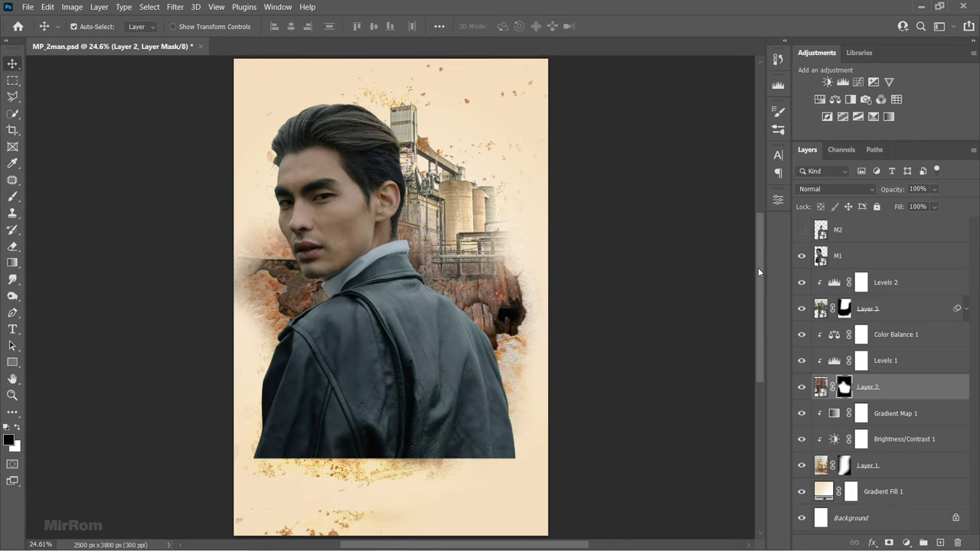
{"action": "key", "text": "ctrl+minus"}
{"action": "left_click", "coordinate": [855, 263]}
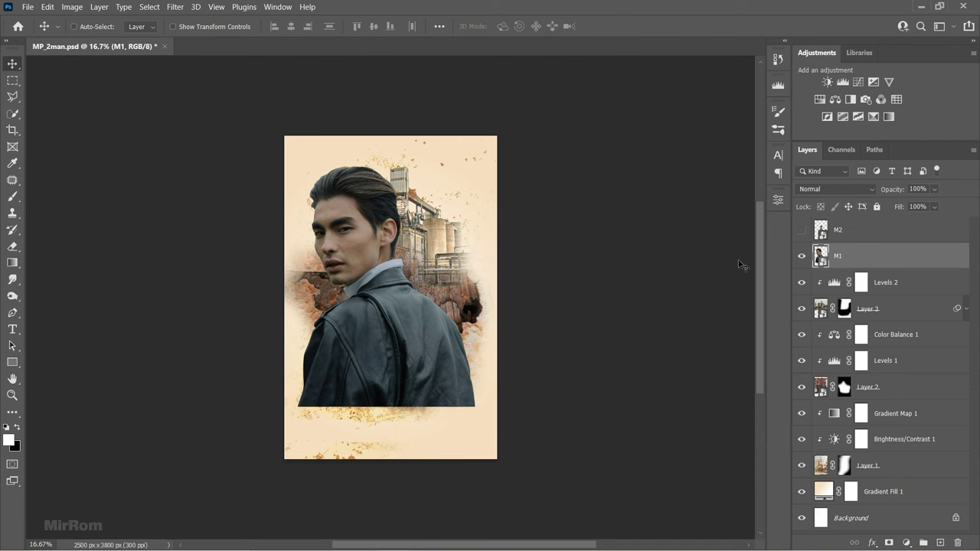
{"action": "left_click", "coordinate": [801, 256]}
{"action": "left_click", "coordinate": [817, 310]}
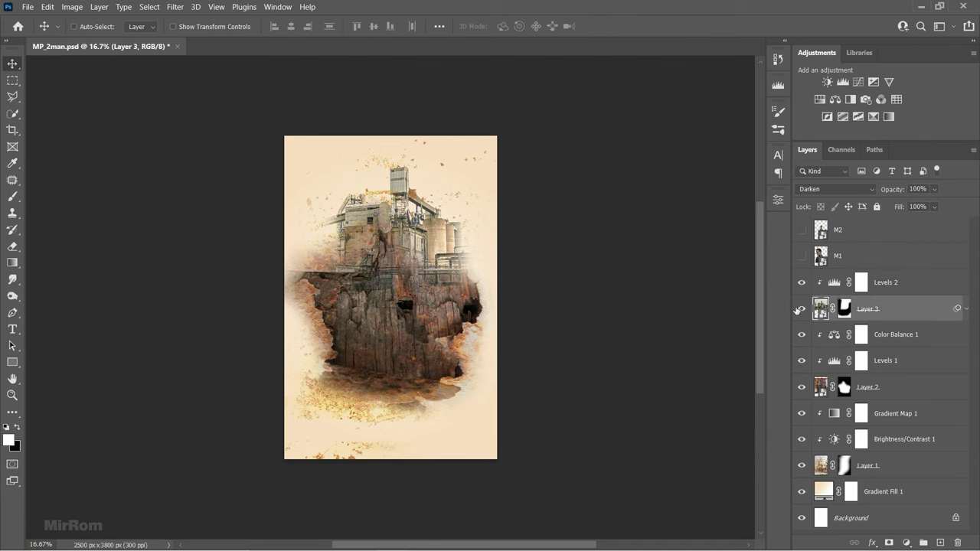
{"action": "left_click", "coordinate": [808, 388]}
{"action": "scroll", "coordinate": [390, 398], "scroll_direction": "up", "scroll_amount": 2}
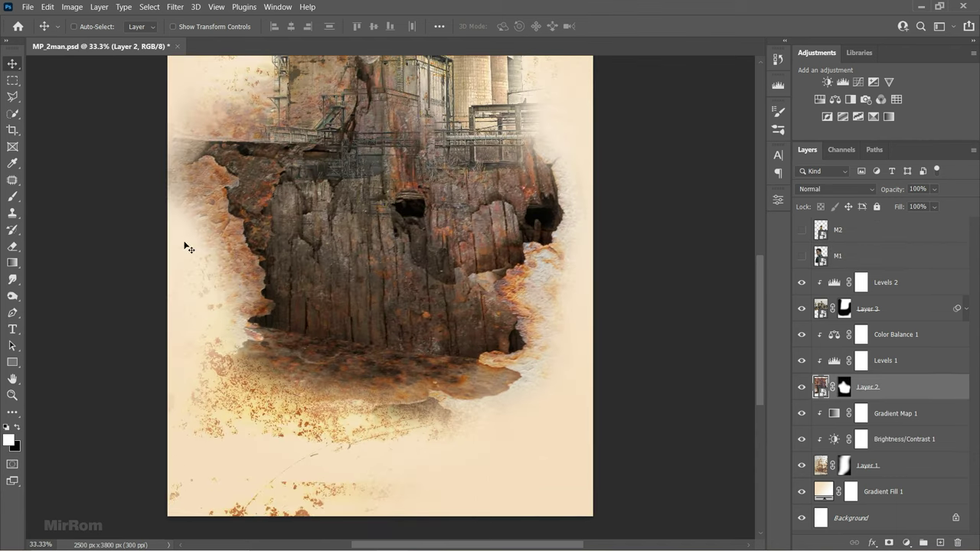
- Quick-select the rusty cliff area, refining its left and right edges
{"action": "left_click", "coordinate": [19, 121]}
{"action": "left_click", "coordinate": [58, 120]}
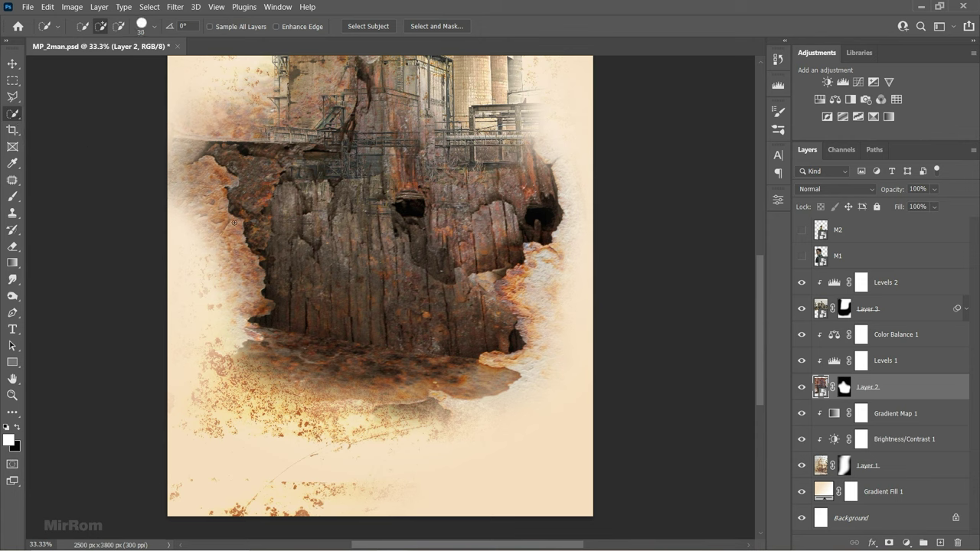
{"action": "left_click_drag", "start_coordinate": [259, 231], "coordinate": [499, 251]}
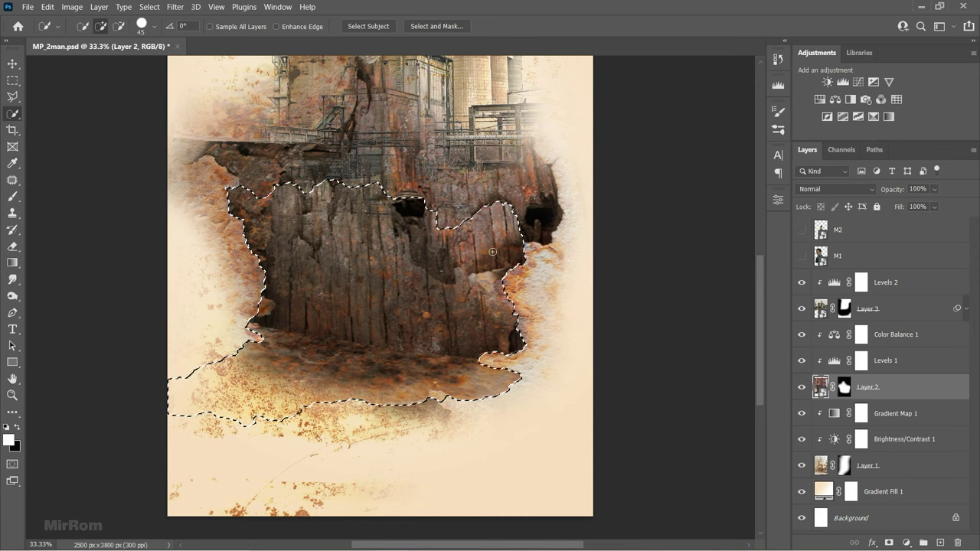
{"action": "scroll", "coordinate": [512, 387], "scroll_direction": "up", "scroll_amount": 1}
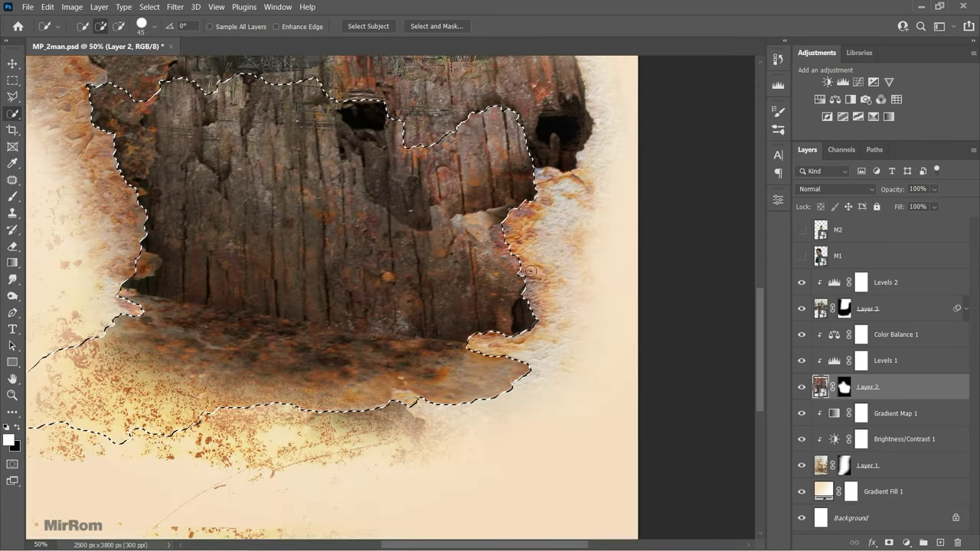
{"action": "key", "text": "alt"}
{"action": "left_click", "coordinate": [510, 247], "text": "alt"}
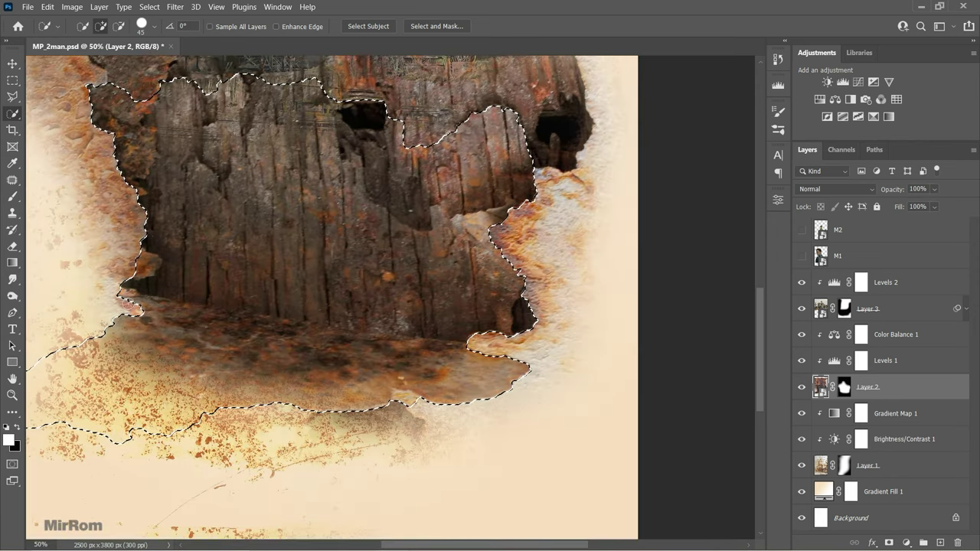
{"action": "left_click", "coordinate": [141, 272]}
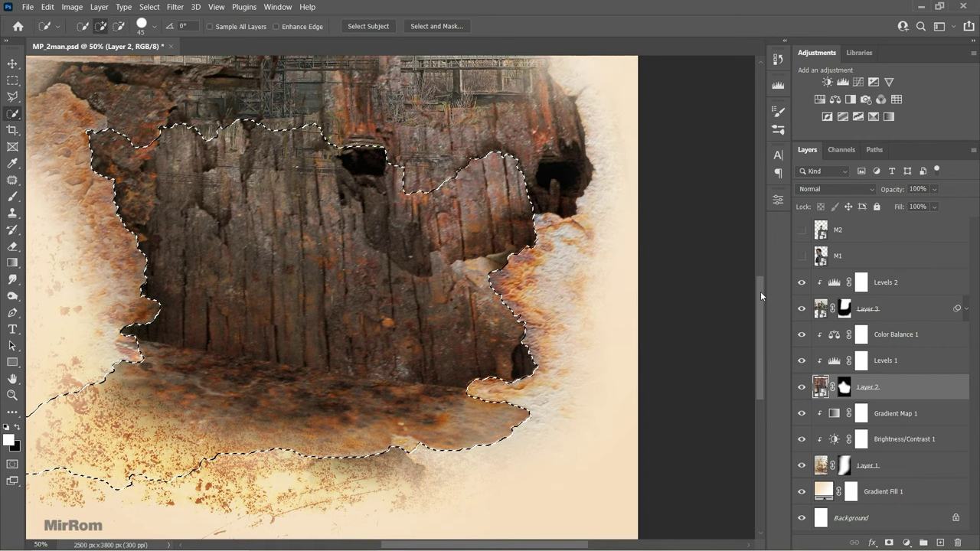
{"action": "left_click_drag", "start_coordinate": [760, 303], "coordinate": [759, 288]}
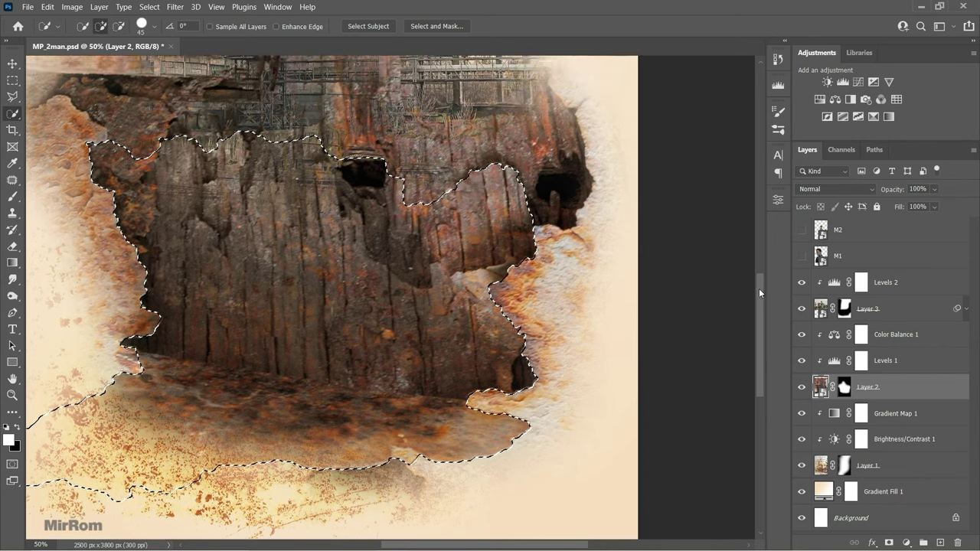
{"action": "key", "text": "ctrl+minus"}
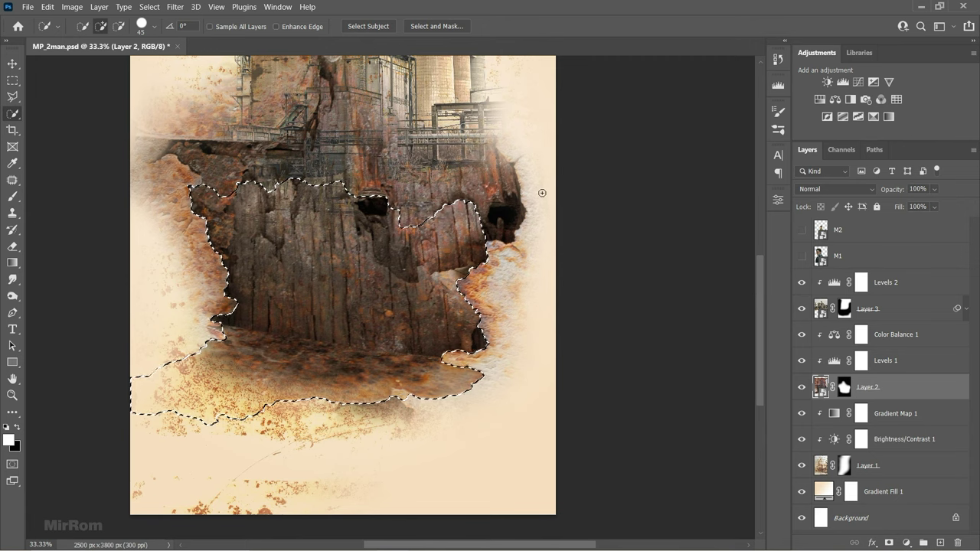
- Save the cliff selection as a channel and deselect
{"action": "left_click", "coordinate": [153, 8]}
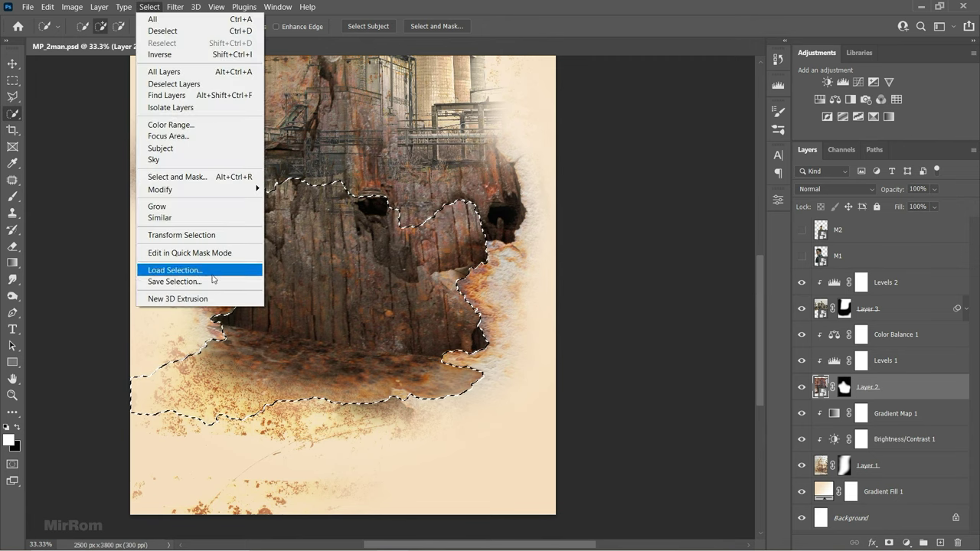
{"action": "left_click", "coordinate": [176, 281]}
{"action": "type", "text": "Sel"}
{"action": "key", "text": "Return"}
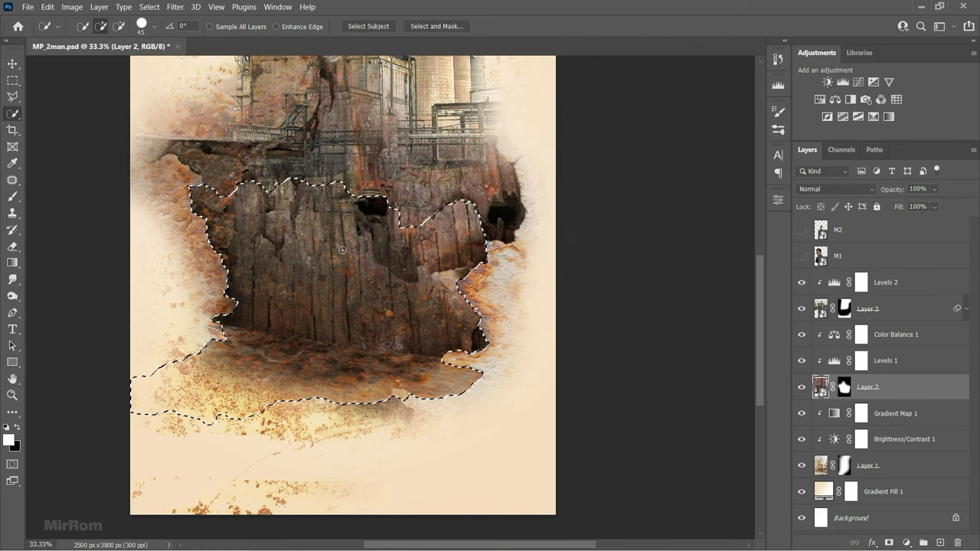
{"action": "key", "text": "ctrl+d"}
{"action": "key", "text": "ctrl+minus"}
{"action": "key", "text": "ctrl+minus"}
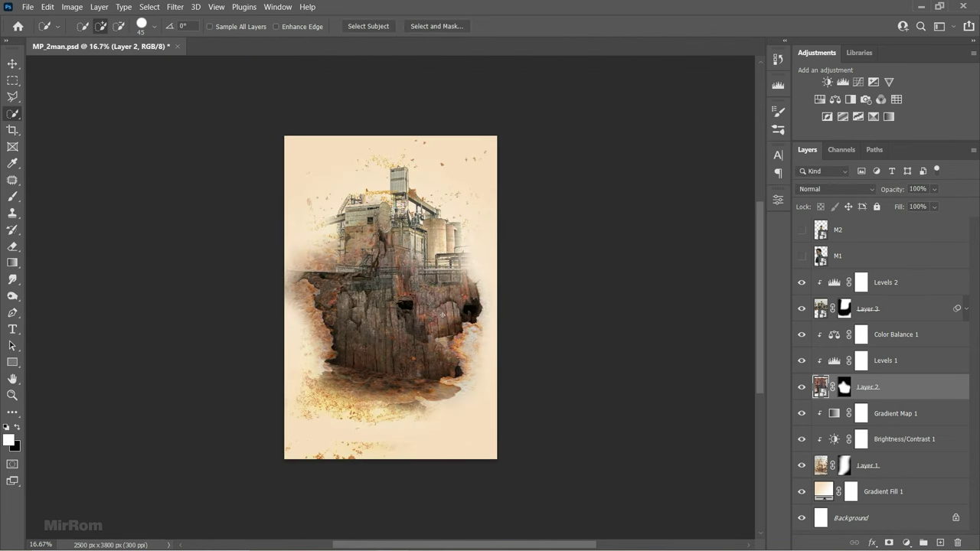
- Show the man M1 and give his layer a layer mask
{"action": "key", "text": "v"}
{"action": "left_click", "coordinate": [801, 256]}
{"action": "left_click", "coordinate": [888, 543]}
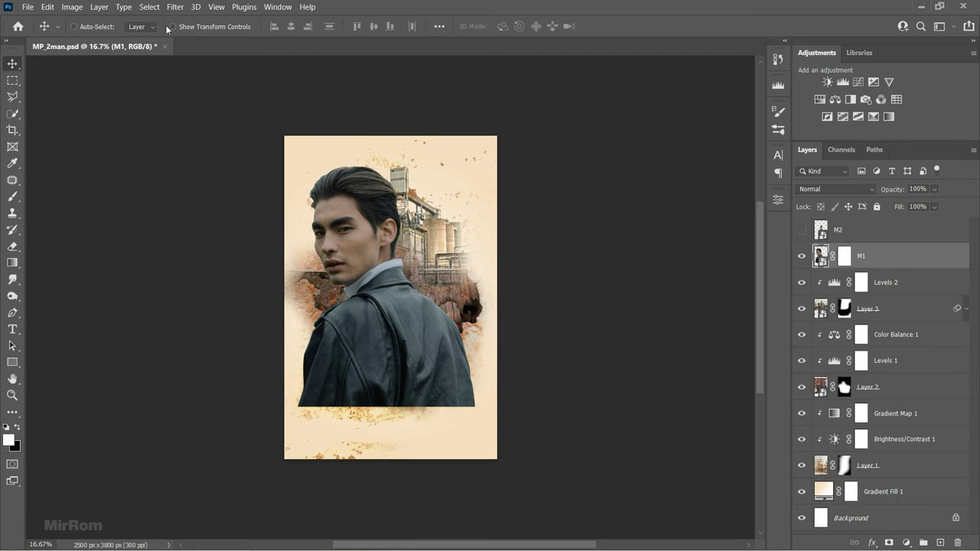
- Load the saved Sel1 channel as an inverted selection
{"action": "left_click", "coordinate": [149, 7]}
{"action": "left_click", "coordinate": [208, 268]}
{"action": "left_click", "coordinate": [440, 164]}
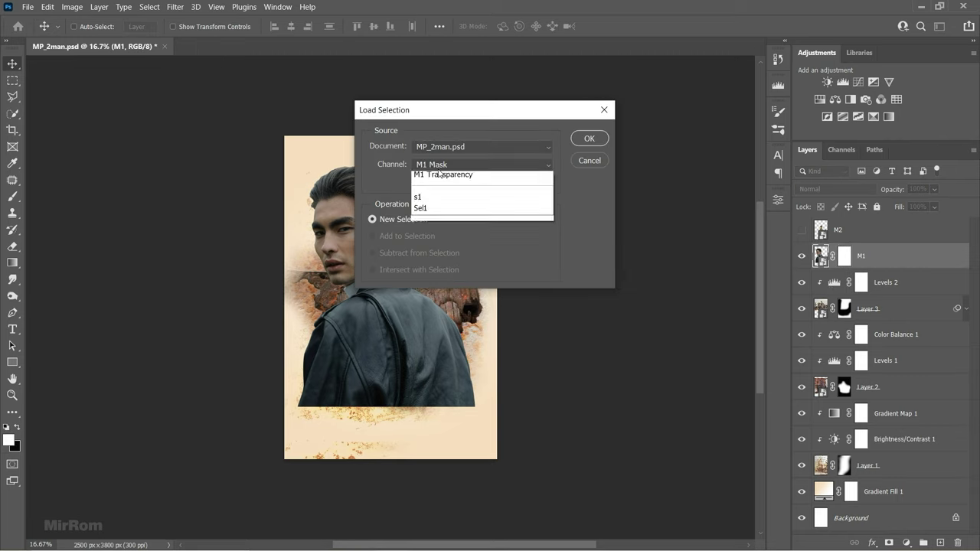
{"action": "left_click", "coordinate": [439, 218]}
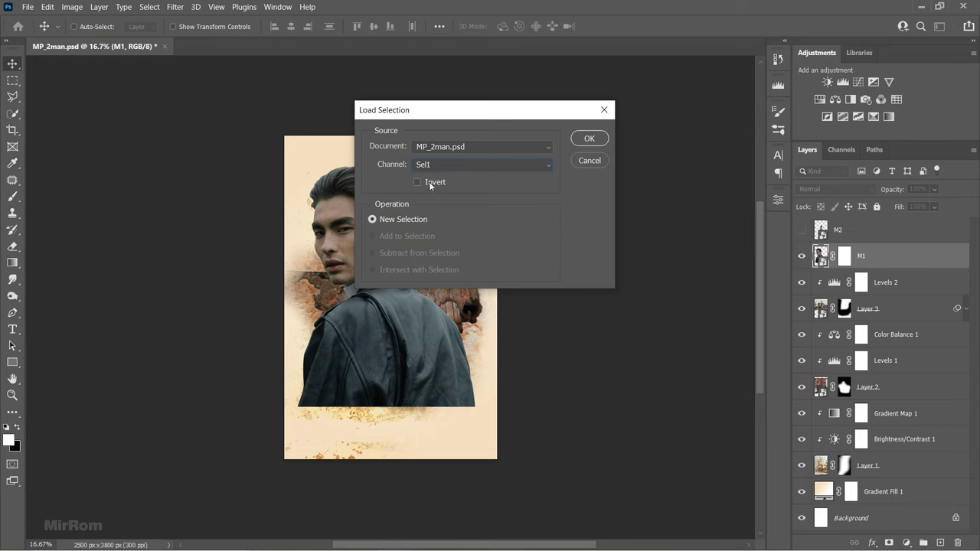
{"action": "left_click", "coordinate": [589, 139]}
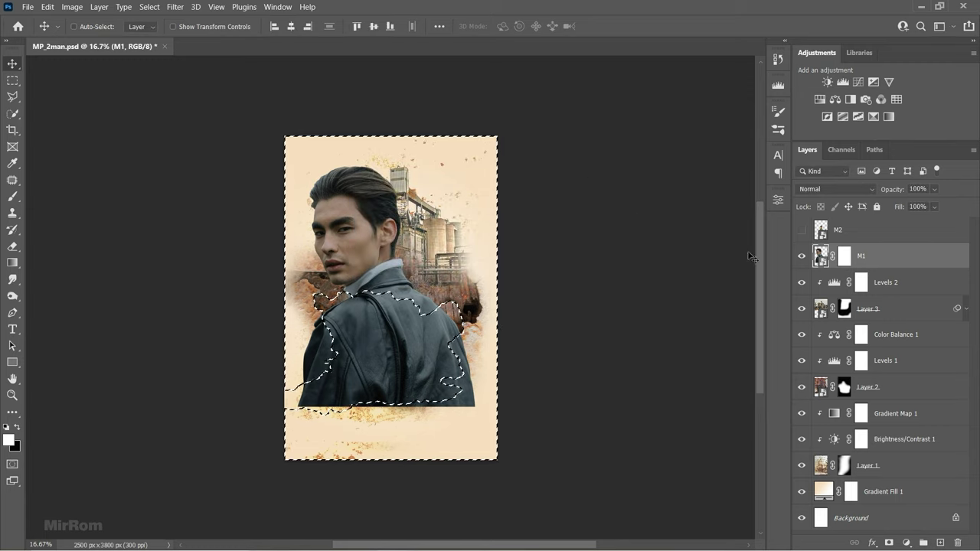
- Paint M1's mask black around the jacket edges so the rust shows through
{"action": "left_click", "coordinate": [844, 257]}
{"action": "key", "text": "x"}
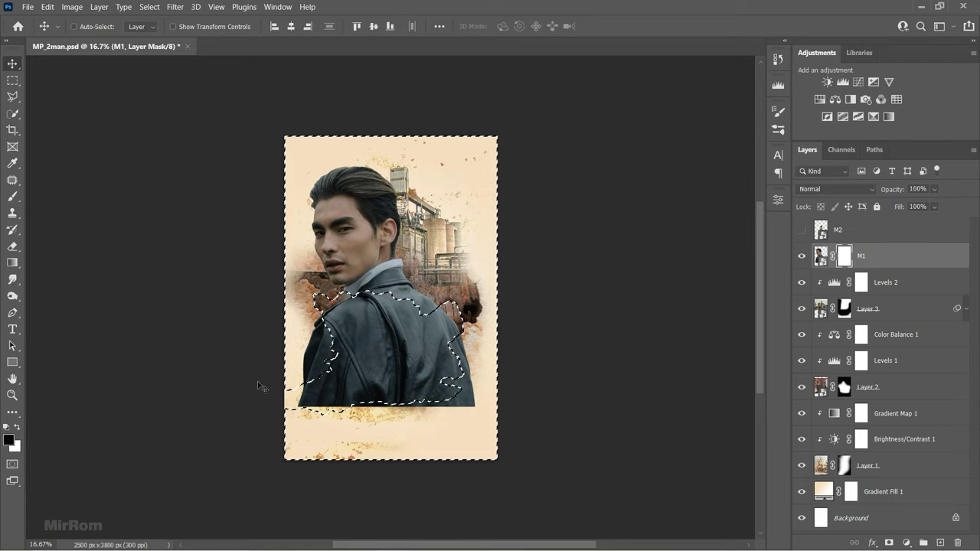
{"action": "key", "text": "b"}
{"action": "key", "text": "bracketleft"}
{"action": "key", "text": "bracketleft"}
{"action": "key", "text": "bracketleft"}
{"action": "scroll", "coordinate": [276, 405], "scroll_direction": "up", "scroll_amount": 3}
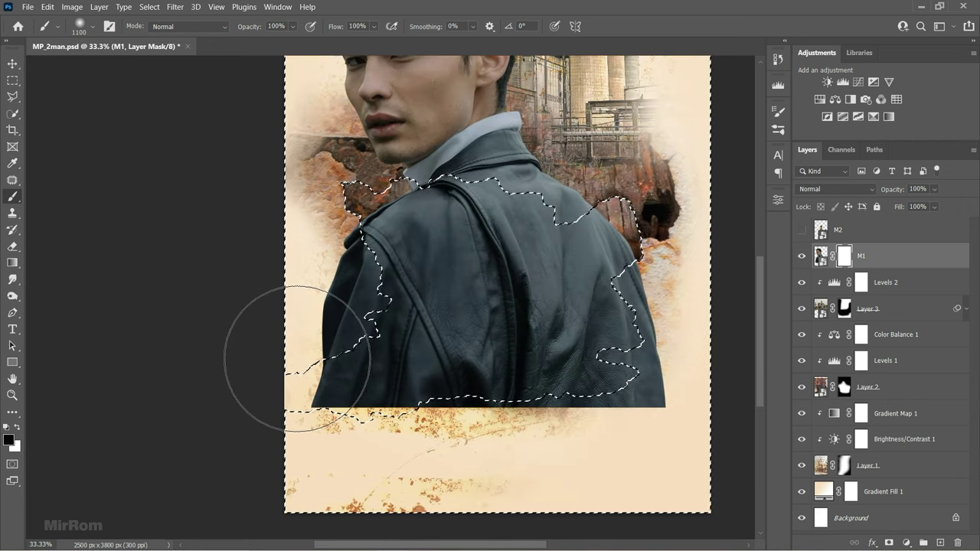
{"action": "key", "text": "bracketleft"}
{"action": "key", "text": "bracketleft"}
{"action": "key", "text": "bracketleft"}
{"action": "mouse_move", "coordinate": [341, 340]}
{"action": "left_mouse_down"}
{"action": "mouse_move", "coordinate": [333, 267]}
{"action": "mouse_move", "coordinate": [379, 287]}
{"action": "mouse_move", "coordinate": [369, 326]}
{"action": "mouse_move", "coordinate": [329, 352]}
{"action": "left_mouse_up"}
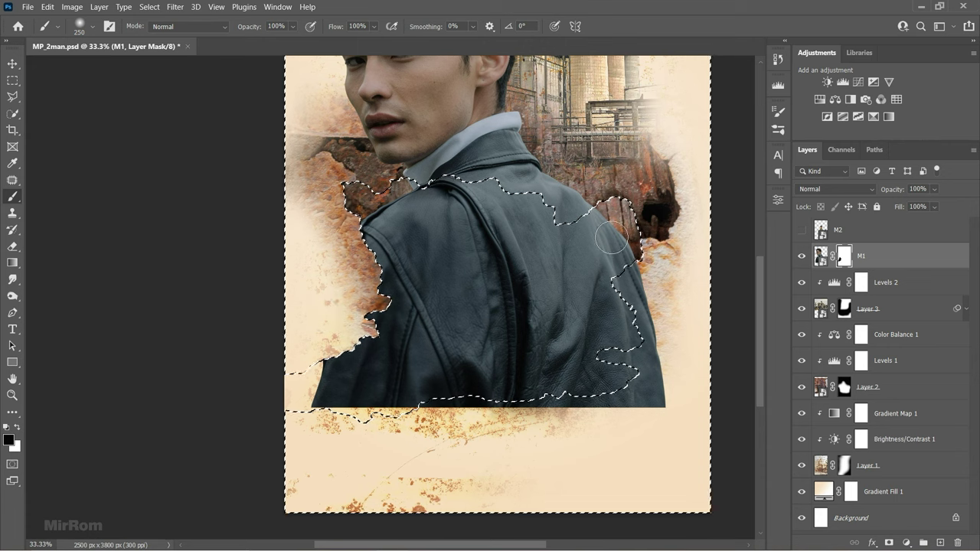
{"action": "mouse_move", "coordinate": [639, 253]}
{"action": "left_mouse_down"}
{"action": "mouse_move", "coordinate": [627, 281]}
{"action": "mouse_move", "coordinate": [646, 337]}
{"action": "mouse_move", "coordinate": [604, 356]}
{"action": "mouse_move", "coordinate": [651, 390]}
{"action": "left_mouse_up"}
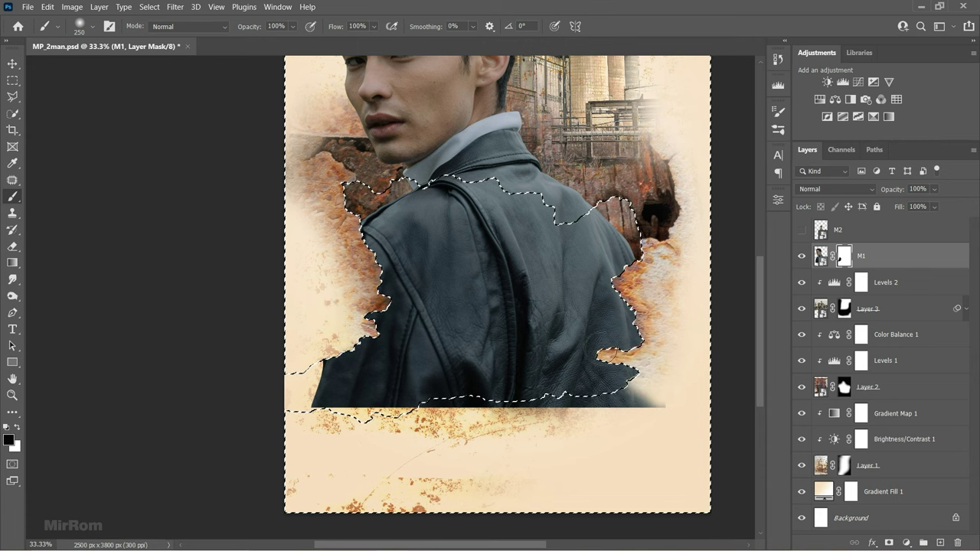
{"action": "mouse_move", "coordinate": [341, 337]}
{"action": "left_mouse_down"}
{"action": "mouse_move", "coordinate": [332, 349]}
{"action": "mouse_move", "coordinate": [301, 280]}
{"action": "left_mouse_up"}
- Deselect and softly fade the jacket's hard bottom edge into the background
{"action": "key", "text": "ctrl+d"}
{"action": "left_click_drag", "start_coordinate": [331, 356], "coordinate": [348, 417]}
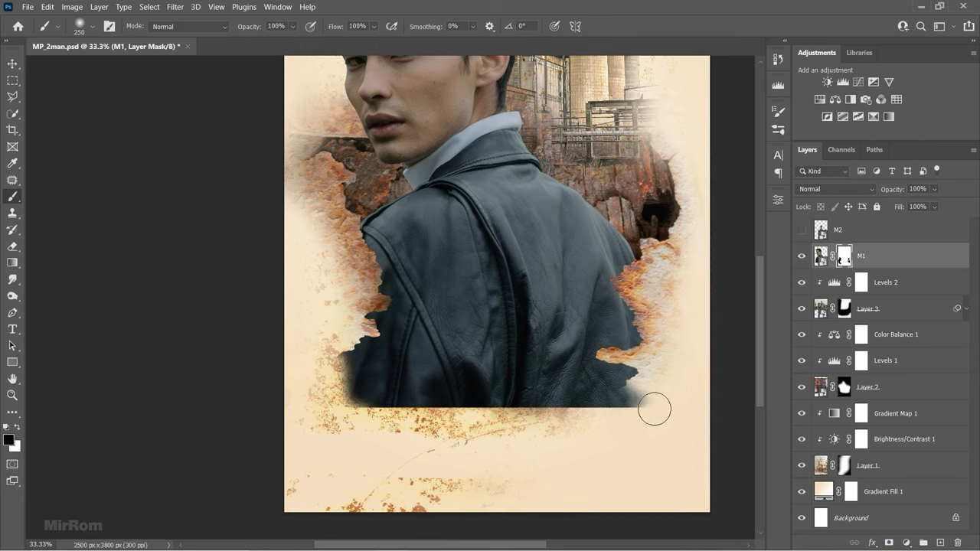
{"action": "mouse_move", "coordinate": [649, 409]}
{"action": "left_mouse_down"}
{"action": "mouse_move", "coordinate": [384, 411]}
{"action": "mouse_move", "coordinate": [327, 429]}
{"action": "left_mouse_up"}
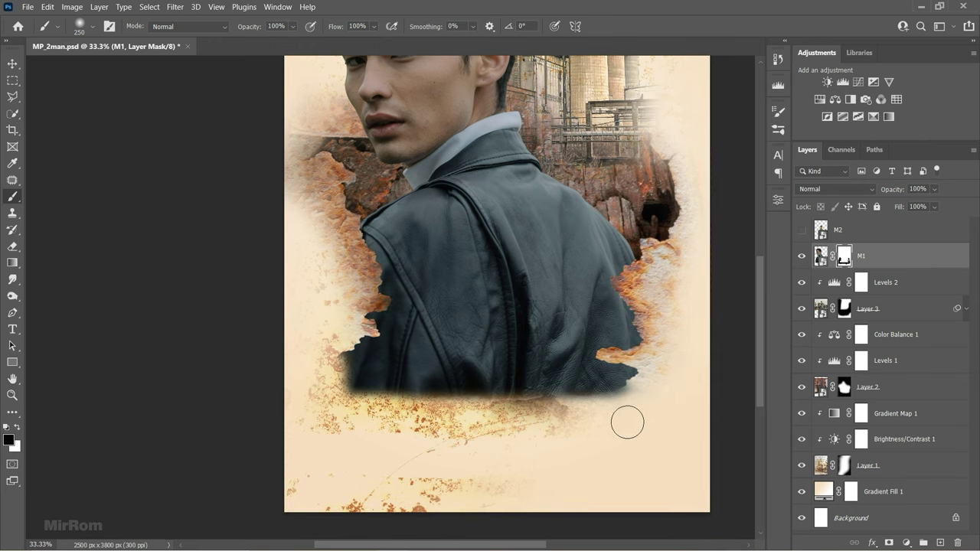
{"action": "key", "text": "ctrl+minus"}
{"action": "key", "text": "v"}
{"action": "scroll", "coordinate": [639, 318], "scroll_direction": "up", "scroll_amount": 1}
{"action": "scroll", "coordinate": [639, 318], "scroll_direction": "up", "scroll_amount": 2}
{"action": "scroll", "coordinate": [639, 318], "scroll_direction": "up", "scroll_amount": 2}
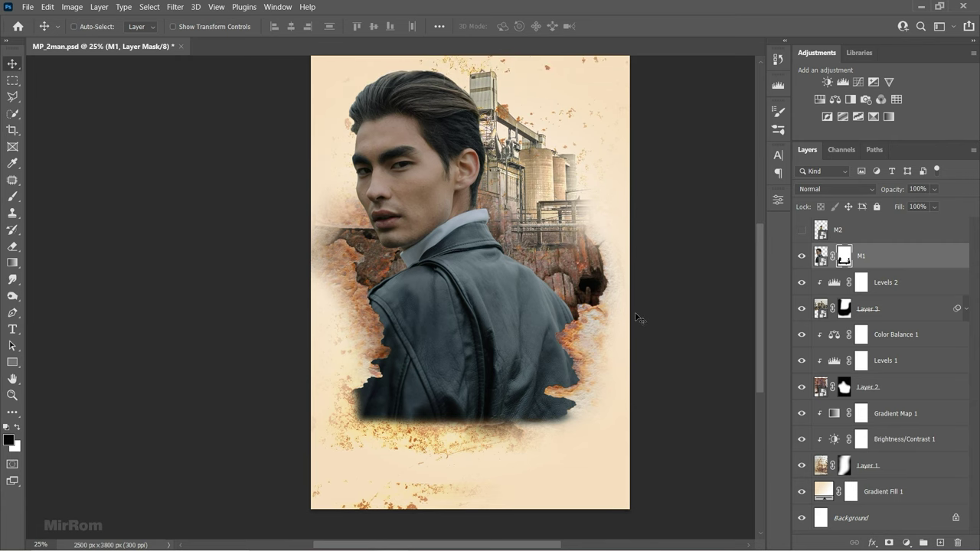
{"action": "scroll", "coordinate": [639, 318], "scroll_direction": "up", "scroll_amount": 1}
{"action": "scroll", "coordinate": [639, 317], "scroll_direction": "right", "scroll_amount": 2}
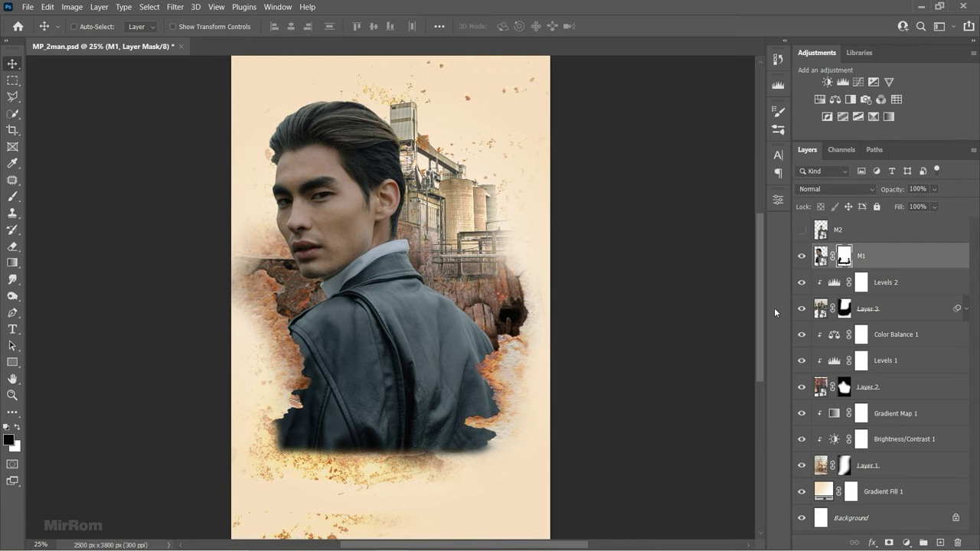
- Paint Layer 2's mask black at 27% opacity to fade rust beside the face and collar
{"action": "left_click", "coordinate": [844, 386]}
{"action": "key", "text": "b"}
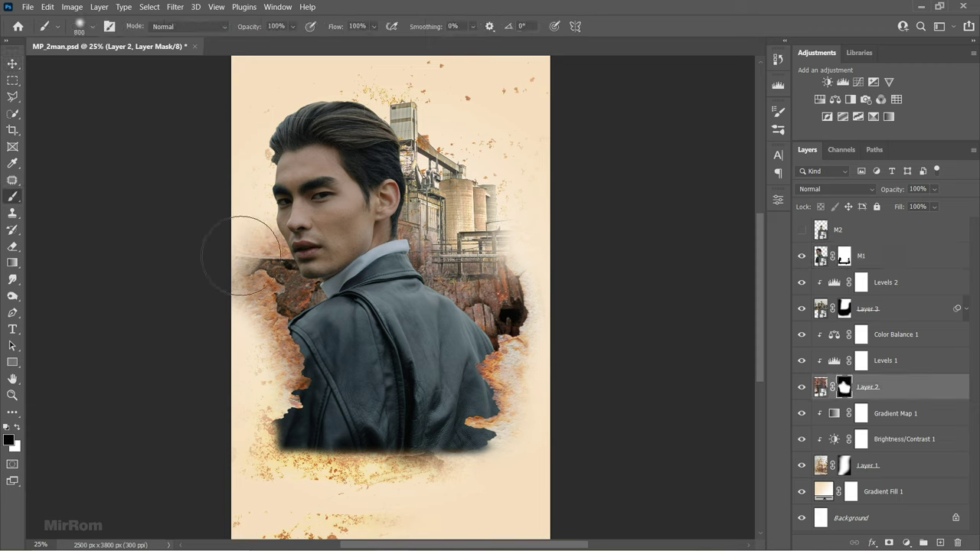
{"action": "mouse_move", "coordinate": [241, 255]}
{"action": "left_mouse_down"}
{"action": "mouse_move", "coordinate": [243, 219]}
{"action": "mouse_move", "coordinate": [219, 284]}
{"action": "left_mouse_up"}
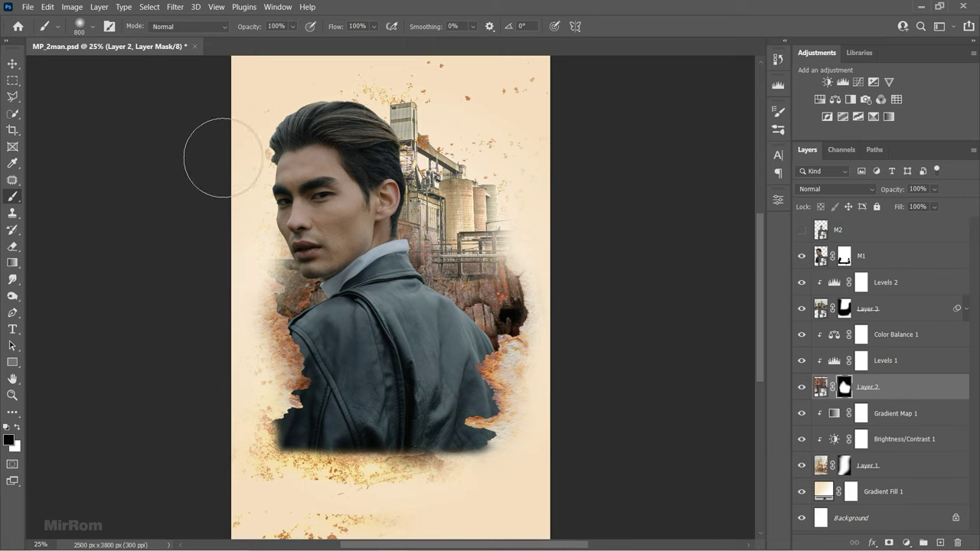
{"action": "key", "text": "bracketleft"}
{"action": "key", "text": "bracketleft"}
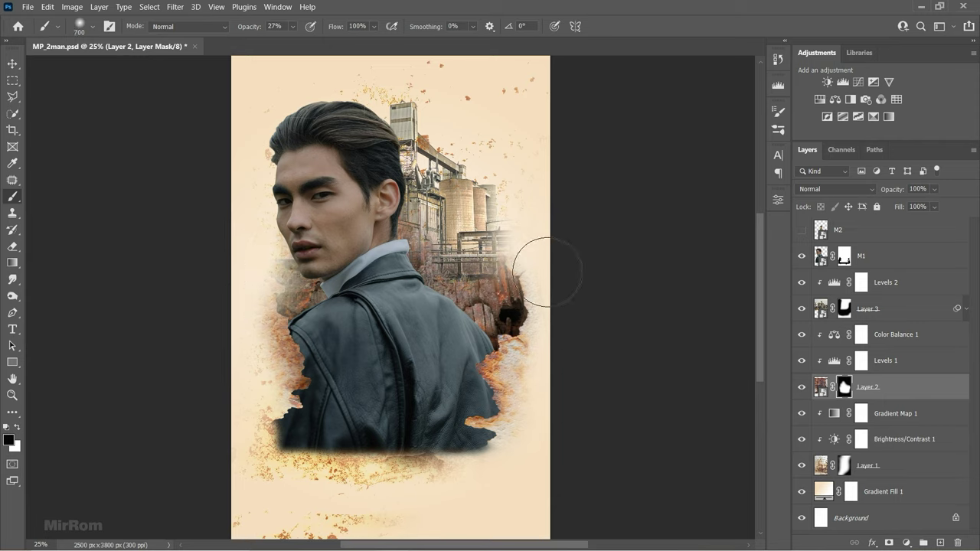
- Restore part of Layer 2's mask in white near the jacket, then select layer M1
{"action": "key", "text": "x"}
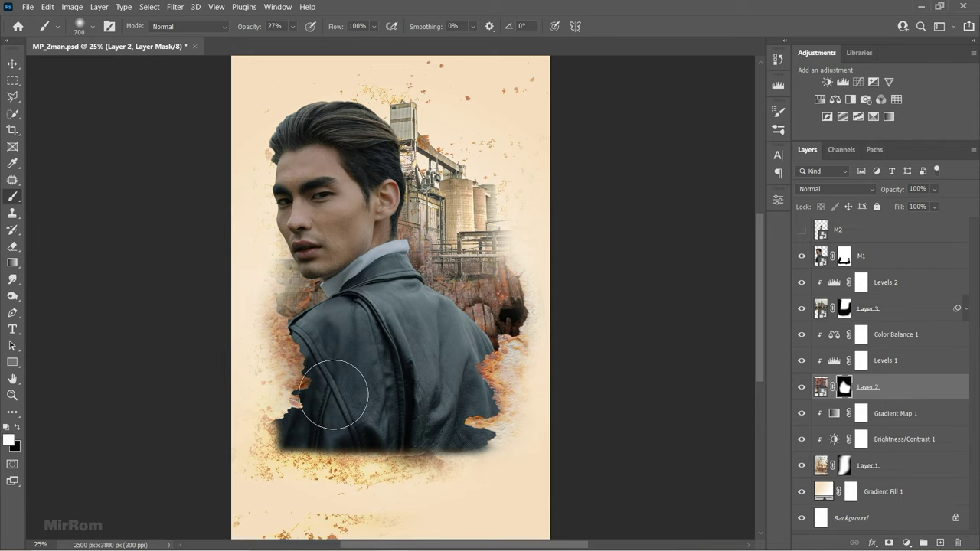
{"action": "left_click_drag", "start_coordinate": [333, 394], "coordinate": [355, 383]}
{"action": "key", "text": "v"}
{"action": "scroll", "coordinate": [362, 357], "scroll_direction": "up", "scroll_amount": 1}
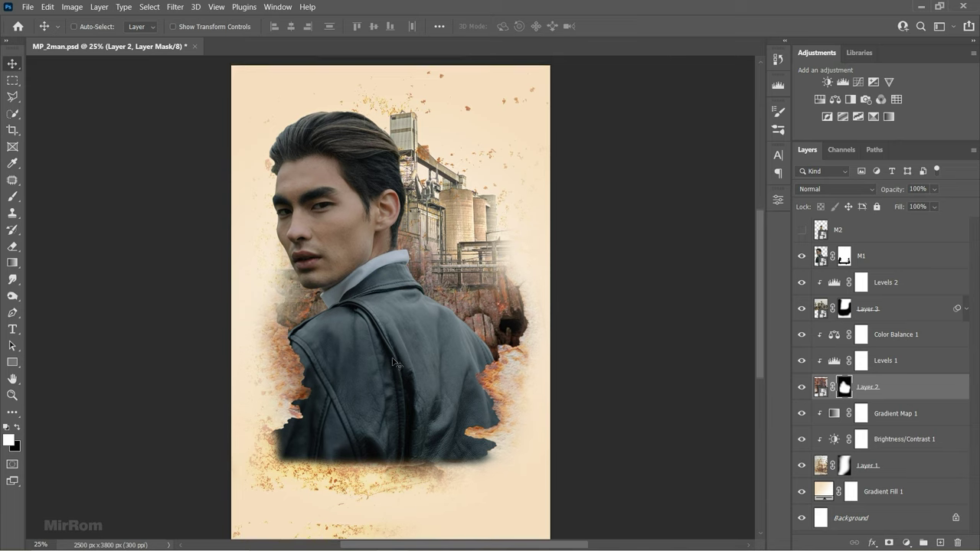
{"action": "key", "text": "ctrl+minus"}
{"action": "left_click", "coordinate": [853, 262]}
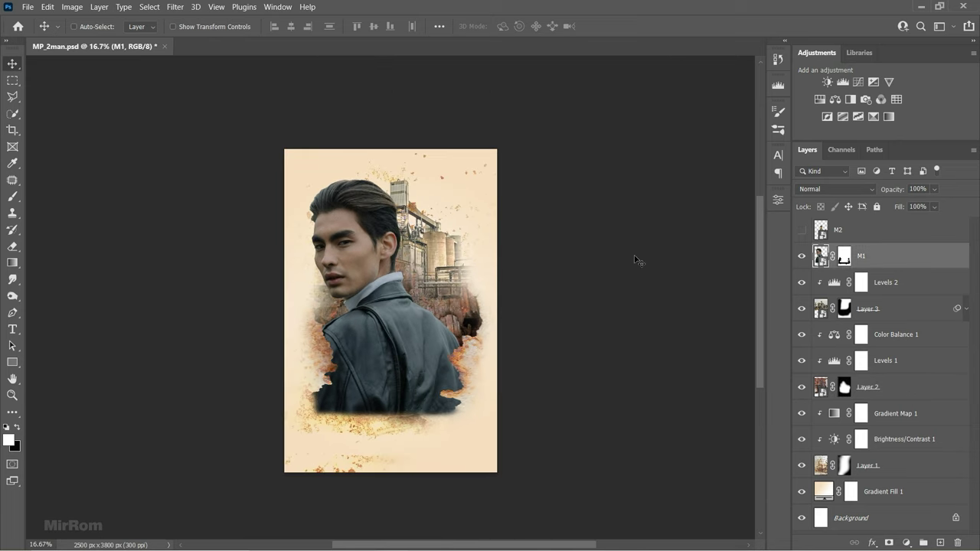
- In the Camera Raw Filter, warm M1's Temperature to +7 and raise Exposure to +1.10
{"action": "left_click", "coordinate": [175, 7]}
{"action": "left_click", "coordinate": [191, 94]}
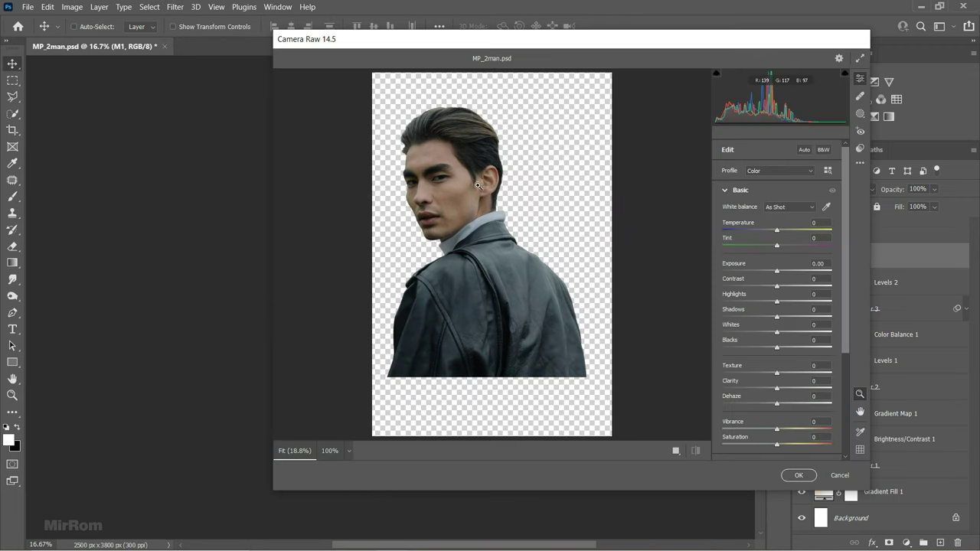
{"action": "left_click", "coordinate": [477, 184]}
{"action": "left_click", "coordinate": [459, 179], "text": "alt"}
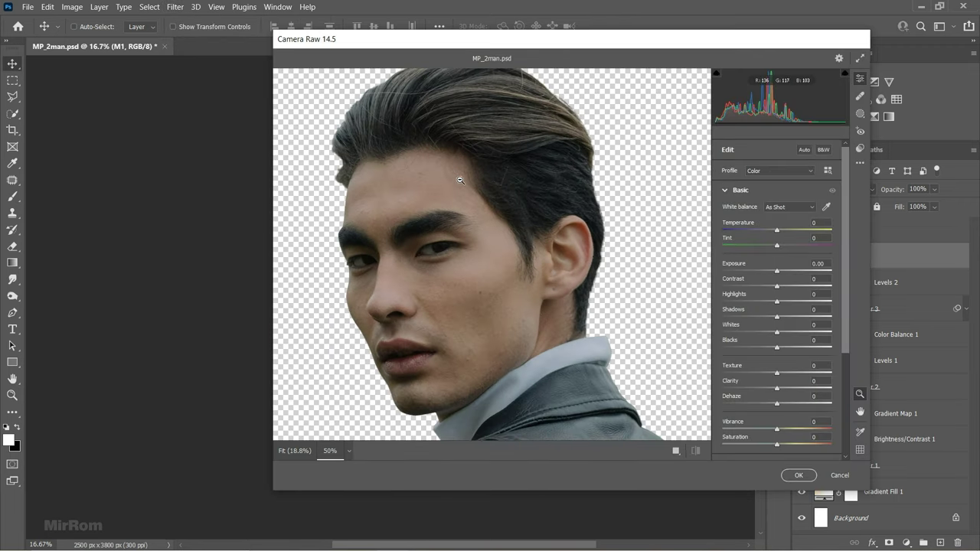
{"action": "left_click_drag", "start_coordinate": [460, 180], "coordinate": [521, 186]}
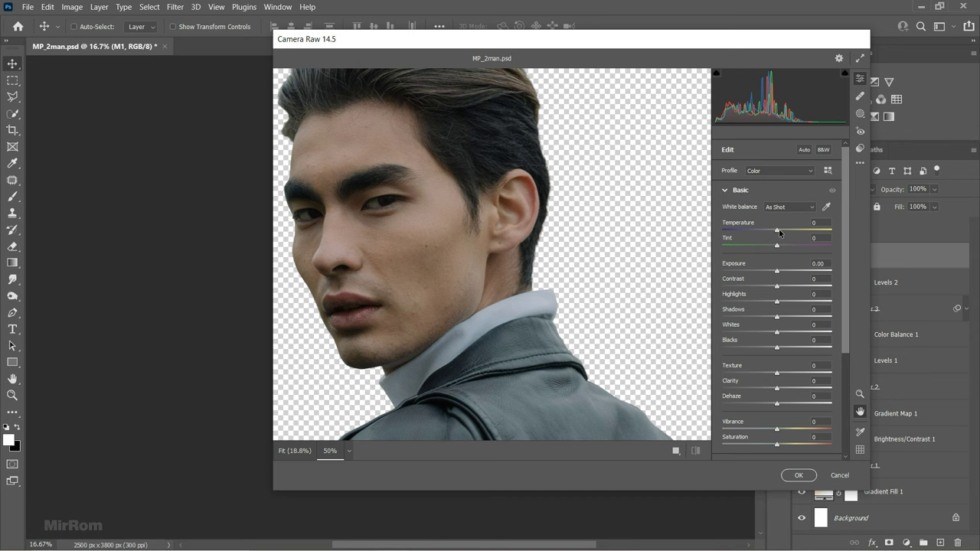
{"action": "left_click_drag", "start_coordinate": [779, 232], "coordinate": [782, 231]}
{"action": "left_click_drag", "start_coordinate": [488, 262], "coordinate": [496, 229]}
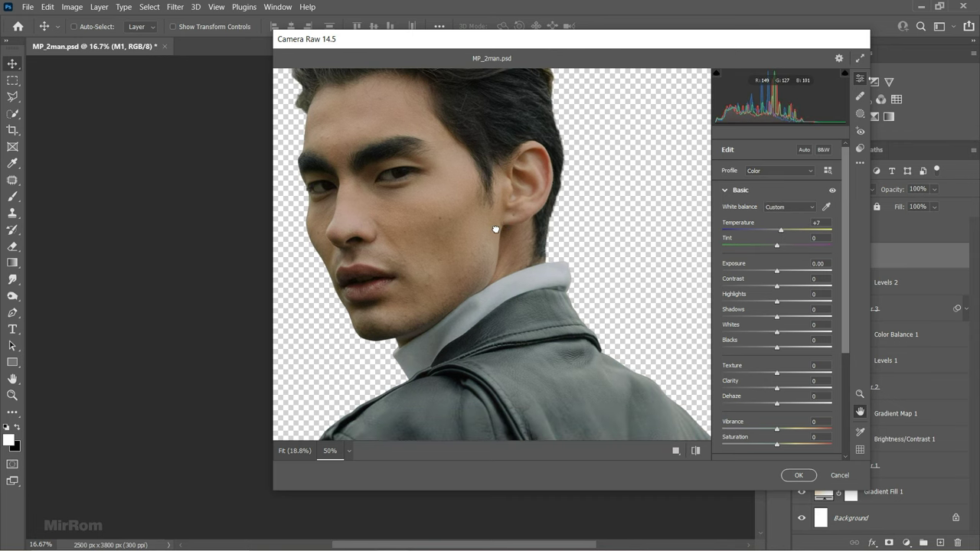
{"action": "mouse_move", "coordinate": [776, 271]}
{"action": "left_mouse_down"}
{"action": "mouse_move", "coordinate": [792, 273]}
{"action": "mouse_move", "coordinate": [780, 288]}
{"action": "left_mouse_up"}
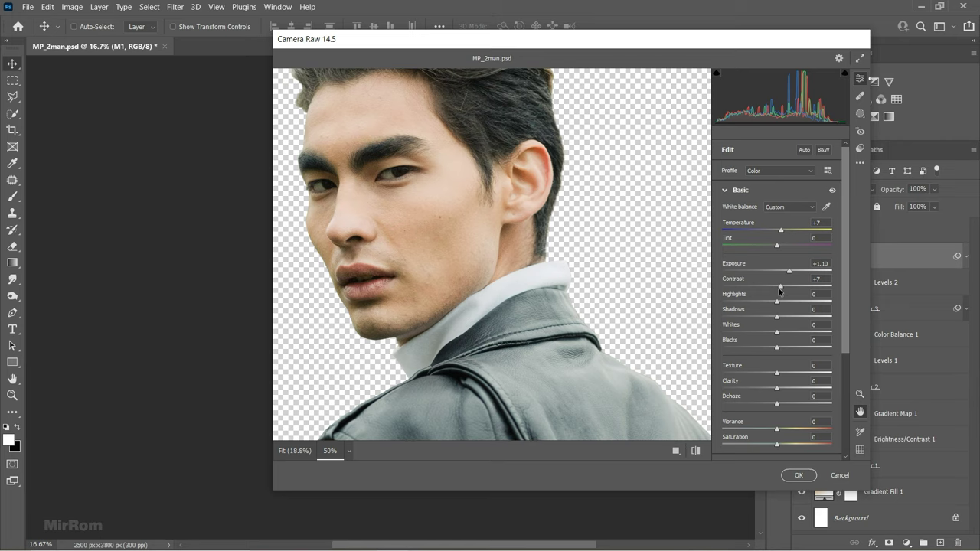
- Set Highlights +20, Shadows -46, Whites +8, Blacks -41 and Clarity +22 on the portrait
{"action": "key", "text": "ctrl+minus"}
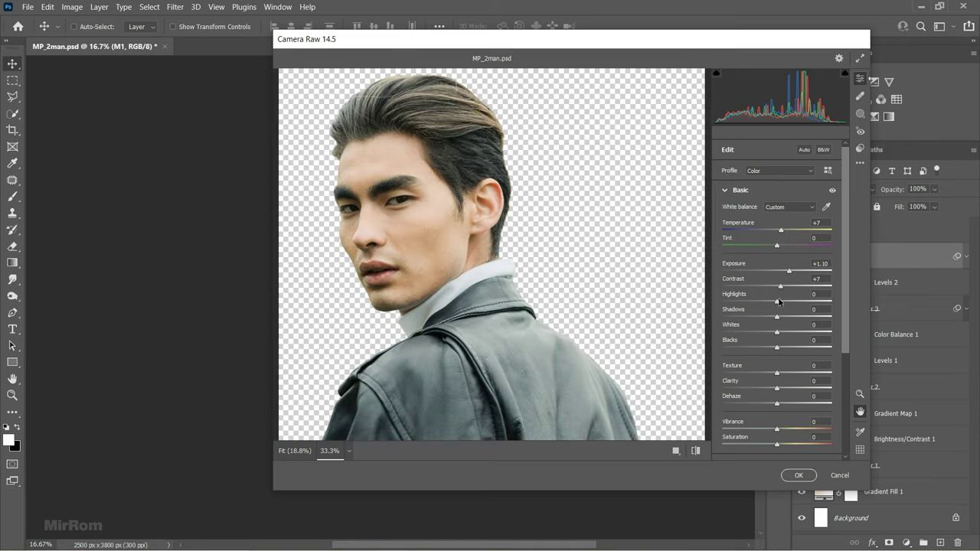
{"action": "left_click_drag", "start_coordinate": [778, 302], "coordinate": [790, 304]}
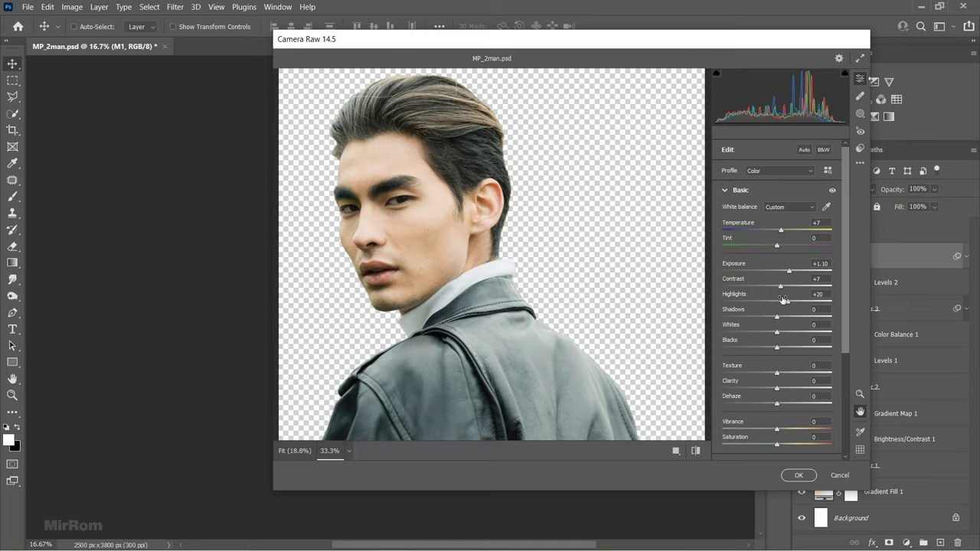
{"action": "left_click_drag", "start_coordinate": [779, 323], "coordinate": [751, 321]}
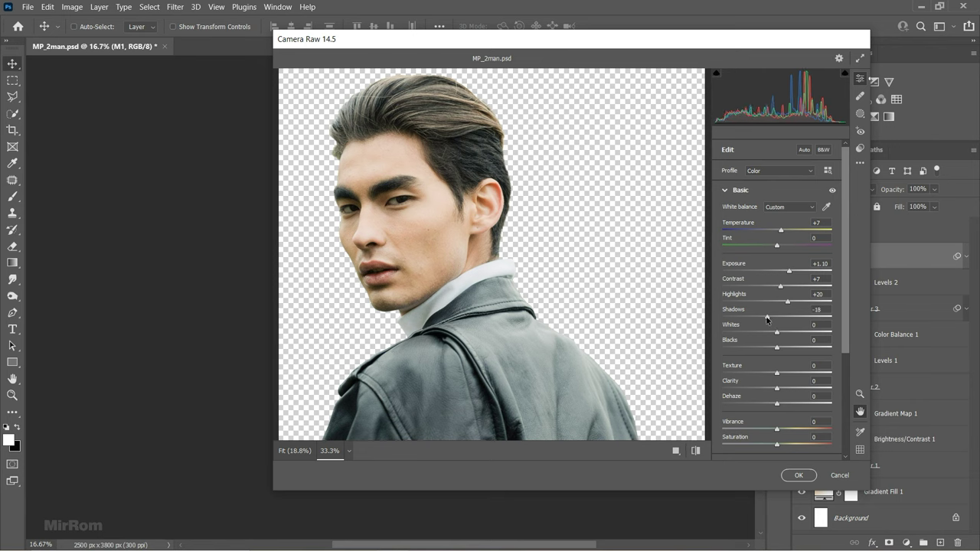
{"action": "left_click_drag", "start_coordinate": [531, 338], "coordinate": [537, 310]}
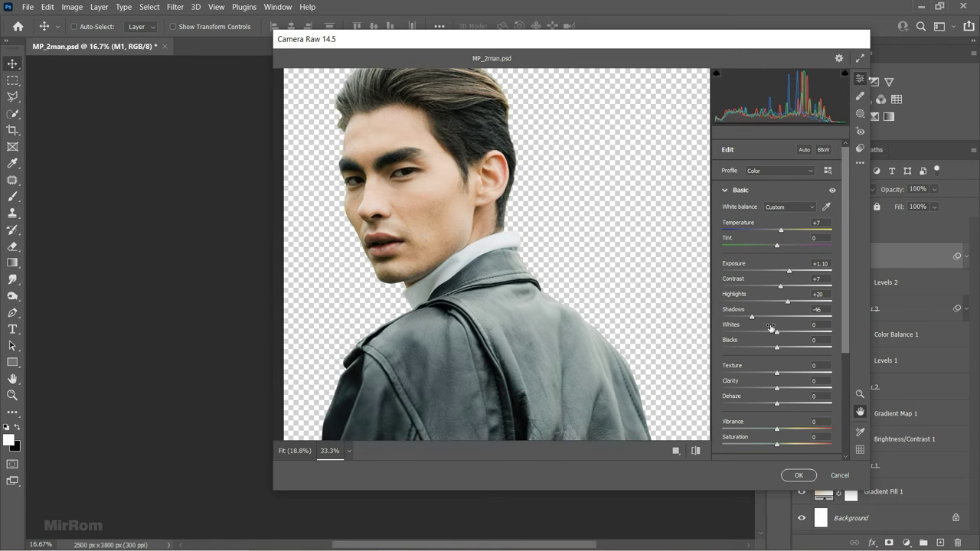
{"action": "left_click_drag", "start_coordinate": [779, 334], "coordinate": [754, 349]}
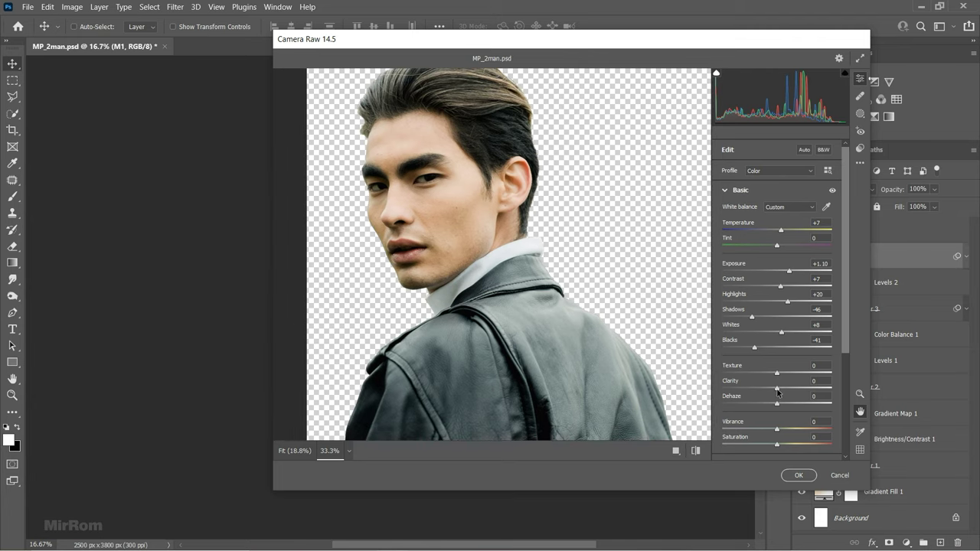
{"action": "left_click_drag", "start_coordinate": [776, 388], "coordinate": [788, 392]}
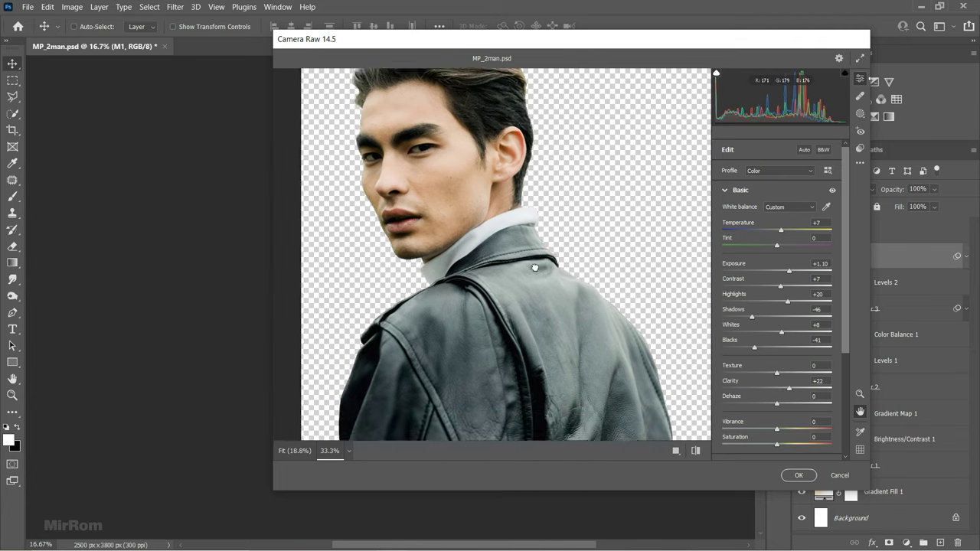
{"action": "left_click_drag", "start_coordinate": [509, 275], "coordinate": [503, 292]}
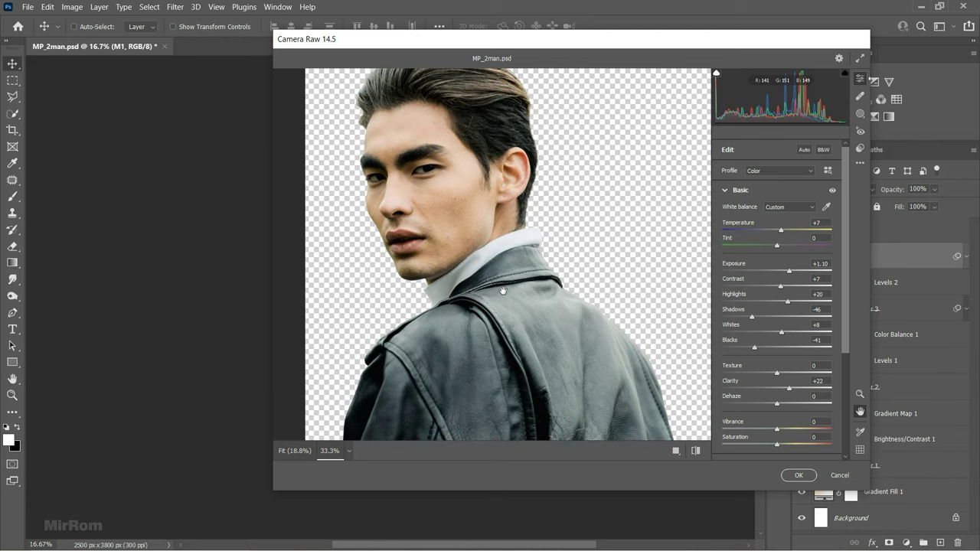
- Add Sharpening 107 and Noise Reduction 48 in Detail, then apply the Camera Raw filter
{"action": "left_click", "coordinate": [737, 190]}
{"action": "left_click", "coordinate": [739, 232]}
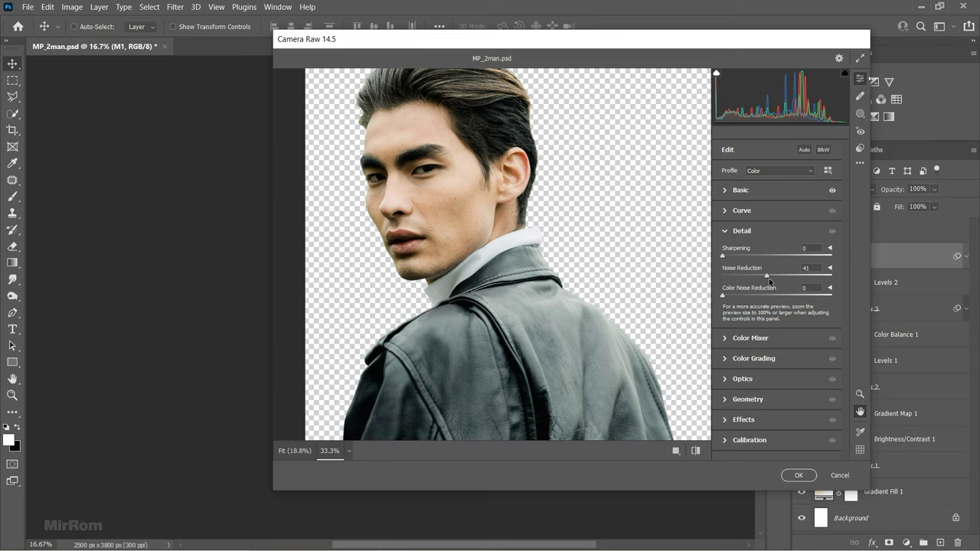
{"action": "left_click", "coordinate": [764, 255]}
{"action": "left_click_drag", "start_coordinate": [776, 278], "coordinate": [777, 277]}
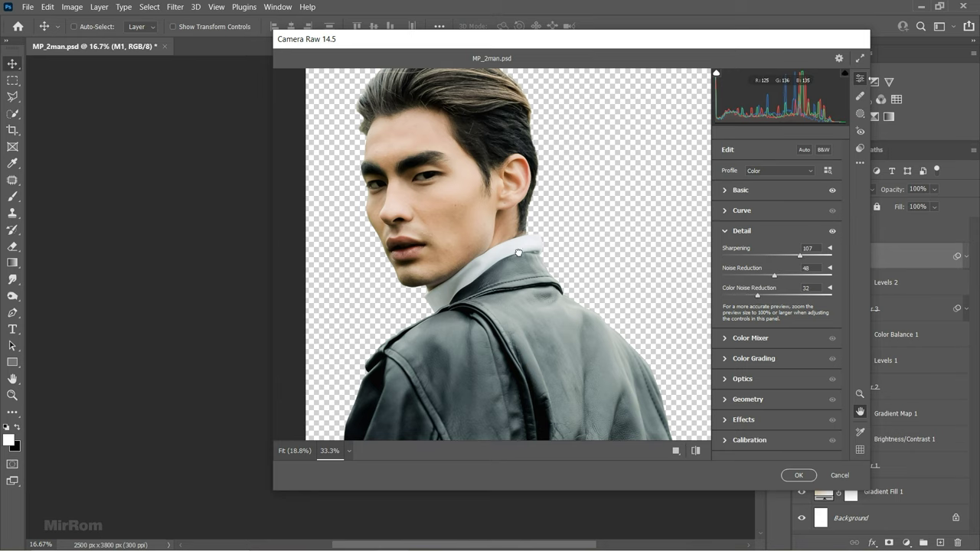
{"action": "left_click", "coordinate": [797, 476]}
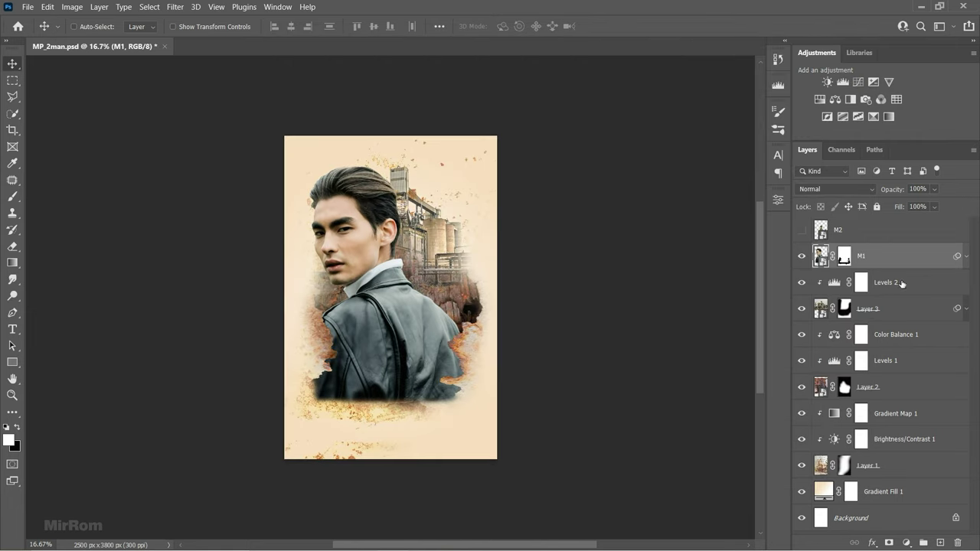
- Create a gray-labelled Overlay layer clipped to the M1 portrait
{"action": "left_click", "coordinate": [940, 542], "text": "alt"}
{"action": "left_click", "coordinate": [395, 166]}
{"action": "left_click", "coordinate": [436, 183]}
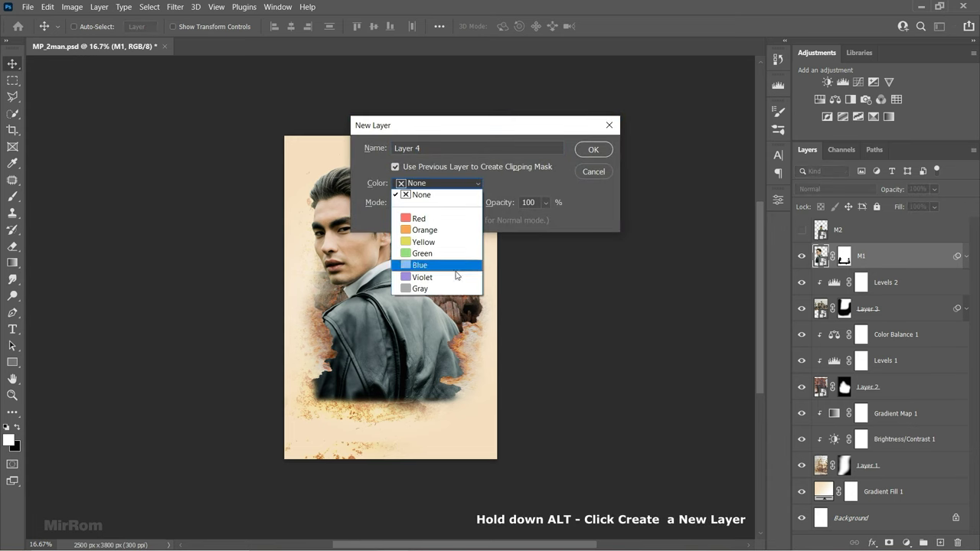
{"action": "left_click", "coordinate": [422, 288]}
{"action": "left_click", "coordinate": [434, 203]}
{"action": "left_click", "coordinate": [440, 356]}
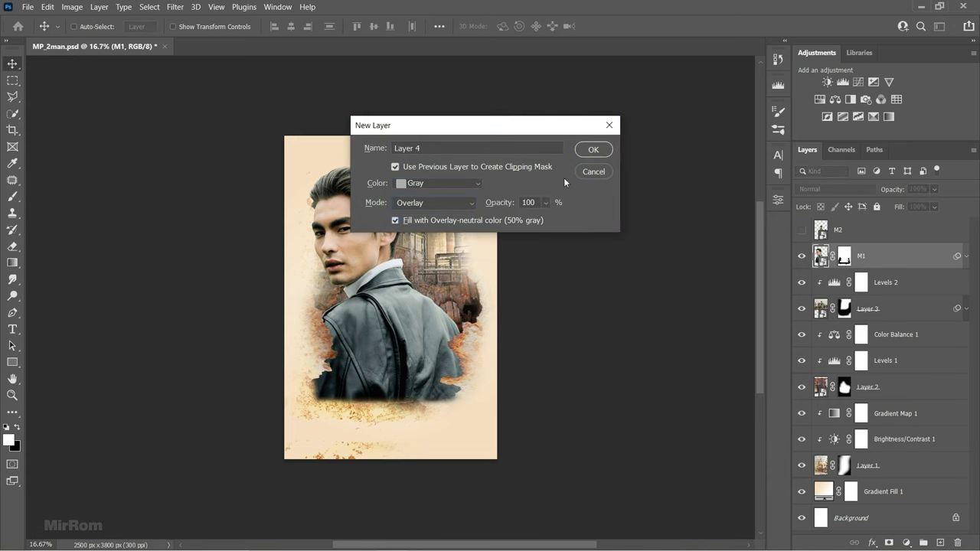
{"action": "left_click", "coordinate": [588, 153]}
- Switch to the Dodge Tool at 37% exposure, zoomed to 100% on the face
{"action": "left_click", "coordinate": [350, 262], "text": "ctrl"}
{"action": "left_click", "coordinate": [348, 222], "text": "ctrl"}
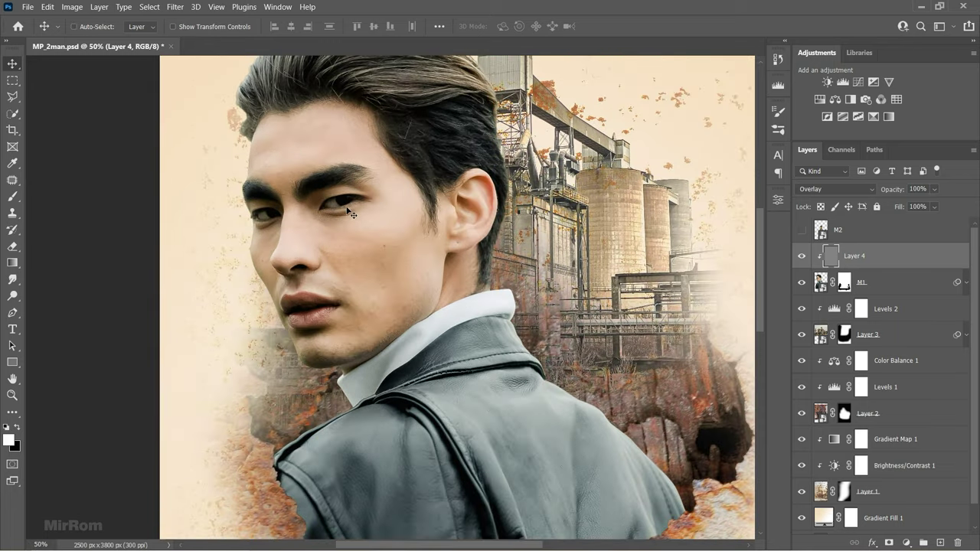
{"action": "right_click", "coordinate": [17, 299]}
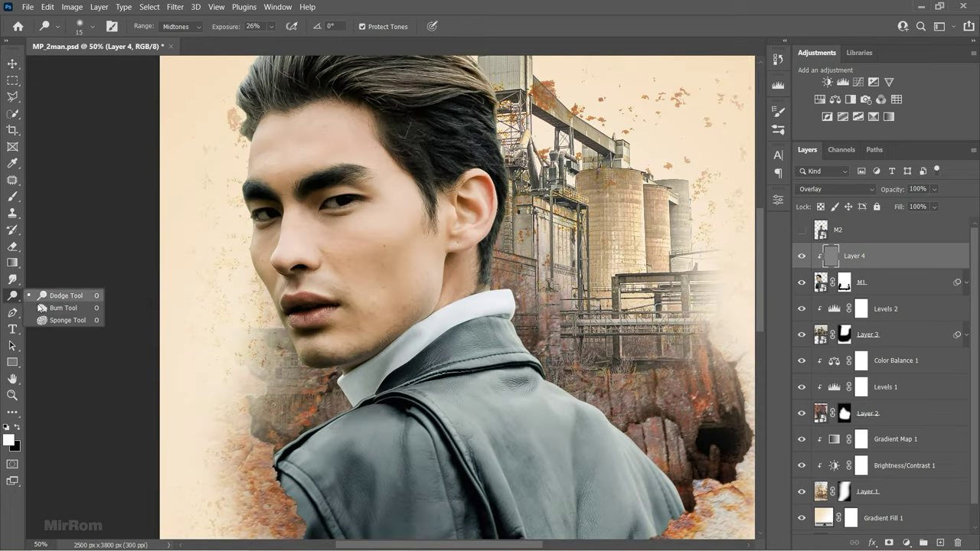
{"action": "left_click", "coordinate": [61, 297]}
{"action": "left_click", "coordinate": [226, 140], "text": "ctrl"}
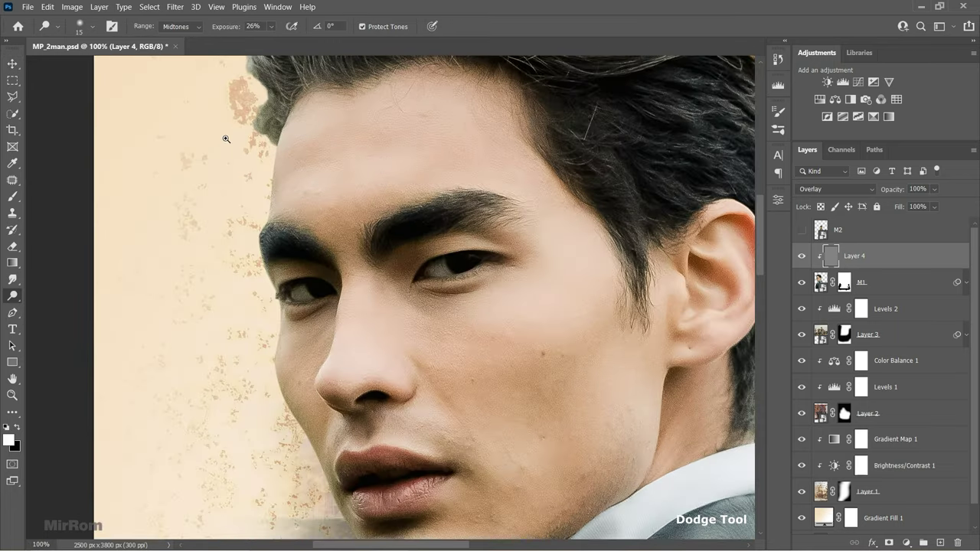
{"action": "key", "text": "bracketright"}
{"action": "key", "text": "bracketright"}
{"action": "key", "text": "bracketright"}
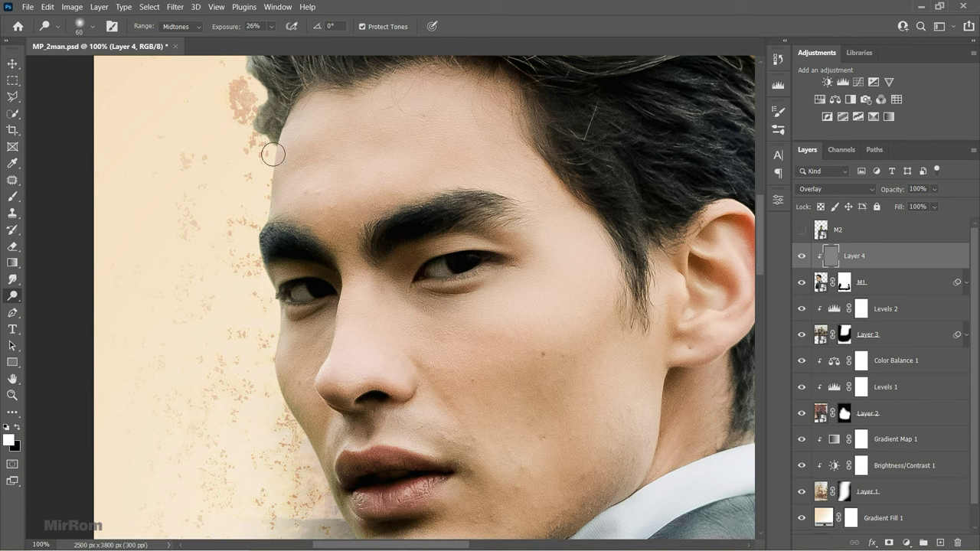
{"action": "left_click_drag", "start_coordinate": [221, 28], "coordinate": [228, 27]}
- Resize the dodge brush to 35 px and brighten the man's lower lip
{"action": "key", "text": "bracketright"}
{"action": "key", "text": "bracketright"}
{"action": "key", "text": "bracketright"}
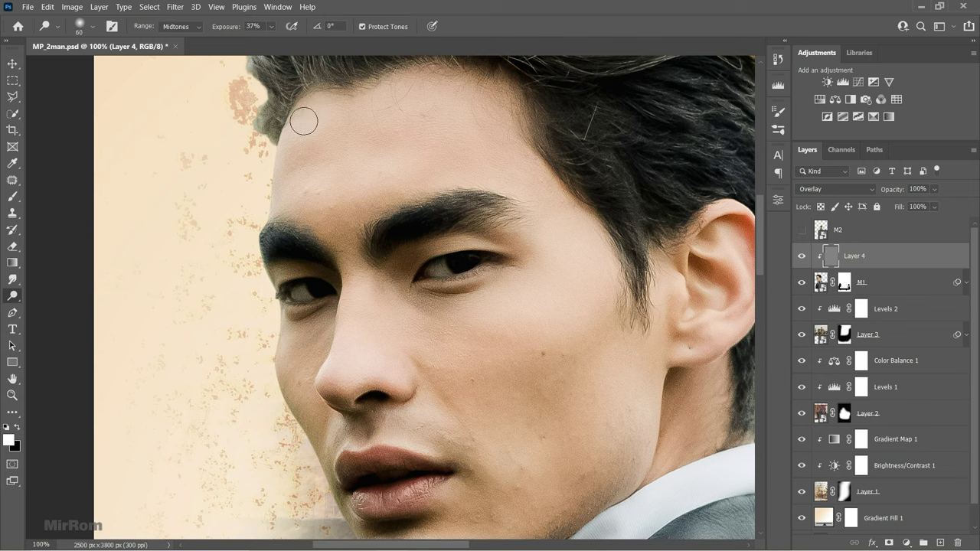
{"action": "key", "text": "bracketright"}
{"action": "key", "text": "bracketright"}
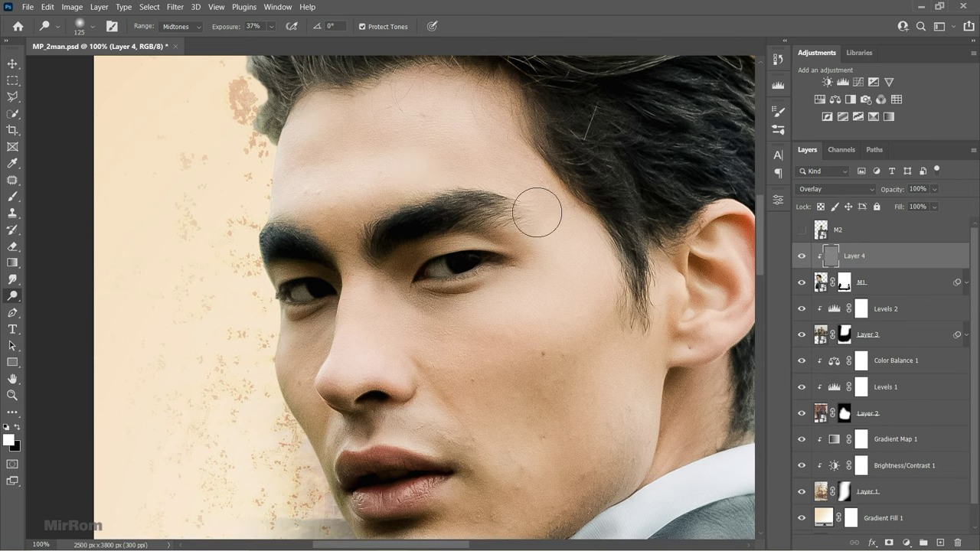
{"action": "key", "text": "bracketright"}
{"action": "key", "text": "bracketright"}
{"action": "key", "text": "bracketright"}
{"action": "scroll", "coordinate": [602, 448], "scroll_direction": "down", "scroll_amount": 5}
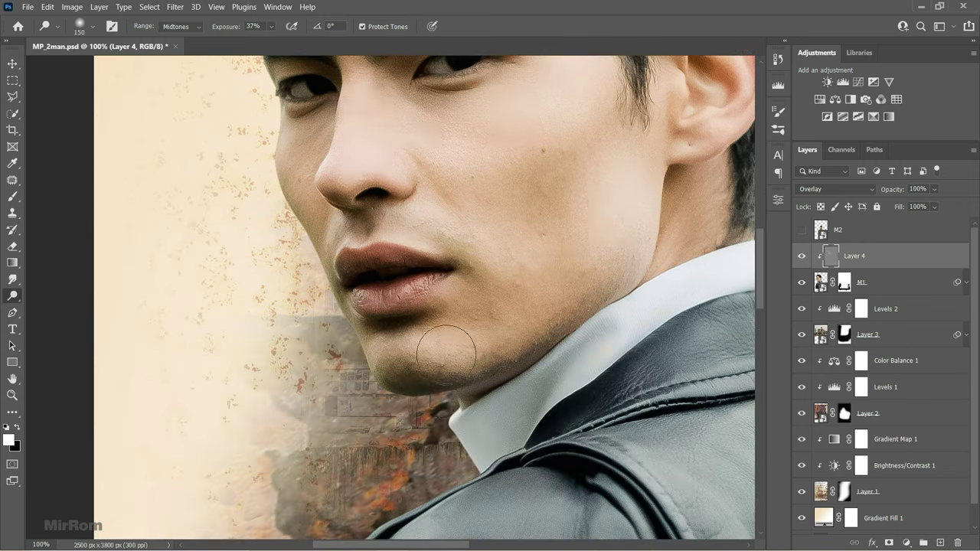
{"action": "key", "text": "bracketleft"}
{"action": "key", "text": "bracketleft"}
{"action": "key", "text": "bracketleft"}
{"action": "key", "text": "2"}
{"action": "key", "text": "2"}
{"action": "scroll", "coordinate": [282, 267], "scroll_direction": "up", "scroll_amount": 6}
{"action": "key", "text": "bracketright"}
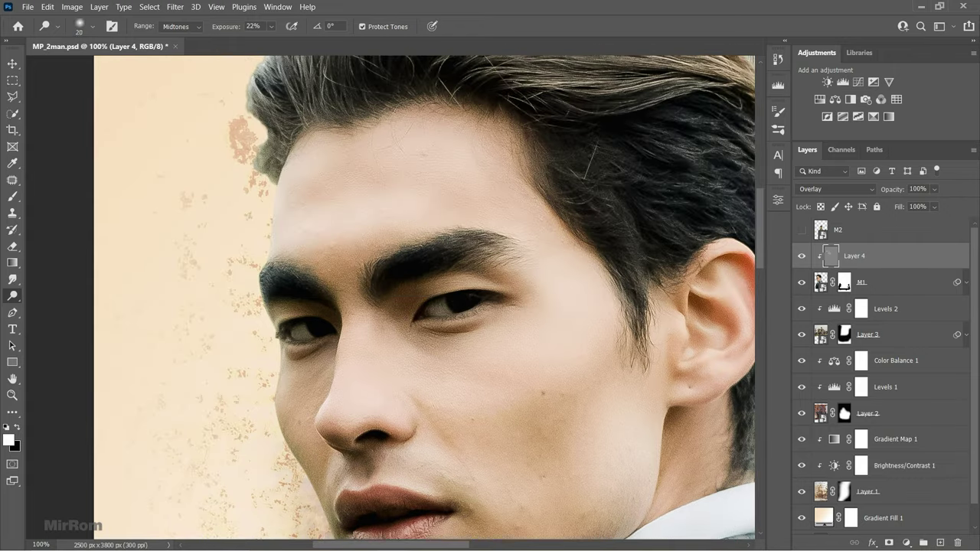
{"action": "scroll", "coordinate": [272, 386], "scroll_direction": "down", "scroll_amount": 3}
{"action": "key", "text": "bracketright"}
{"action": "key", "text": "bracketright"}
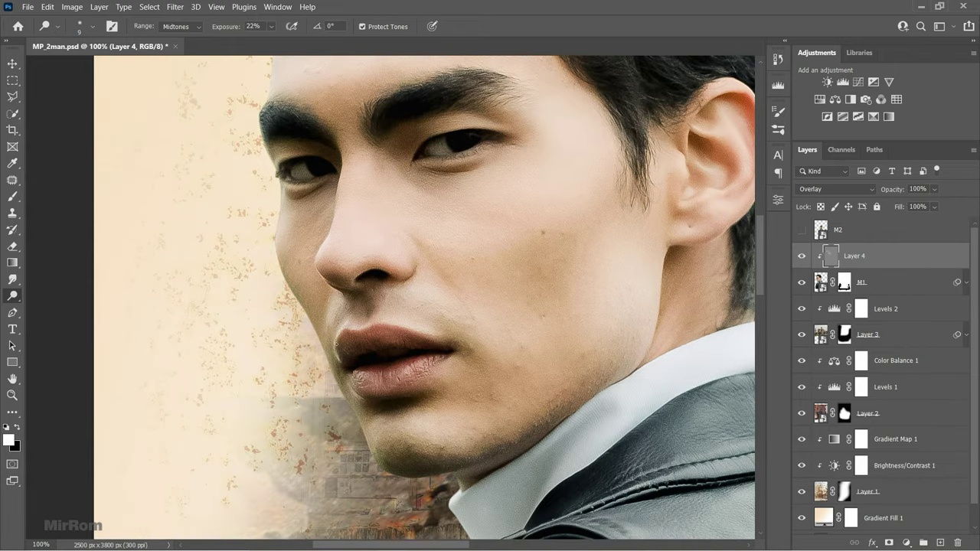
{"action": "left_click_drag", "start_coordinate": [390, 377], "coordinate": [421, 368]}
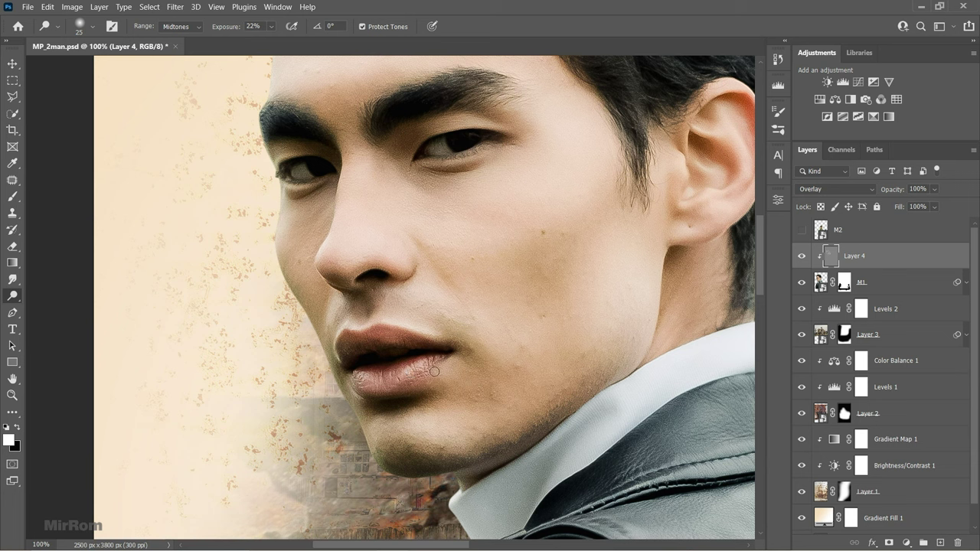
- Brighten under the eye and the upper eyelid with a 50 px dodge brush
{"action": "key", "text": "bracketright"}
{"action": "key", "text": "bracketright"}
{"action": "key", "text": "bracketright"}
{"action": "key", "text": "bracketleft"}
{"action": "key", "text": "bracketleft"}
{"action": "key", "text": "bracketleft"}
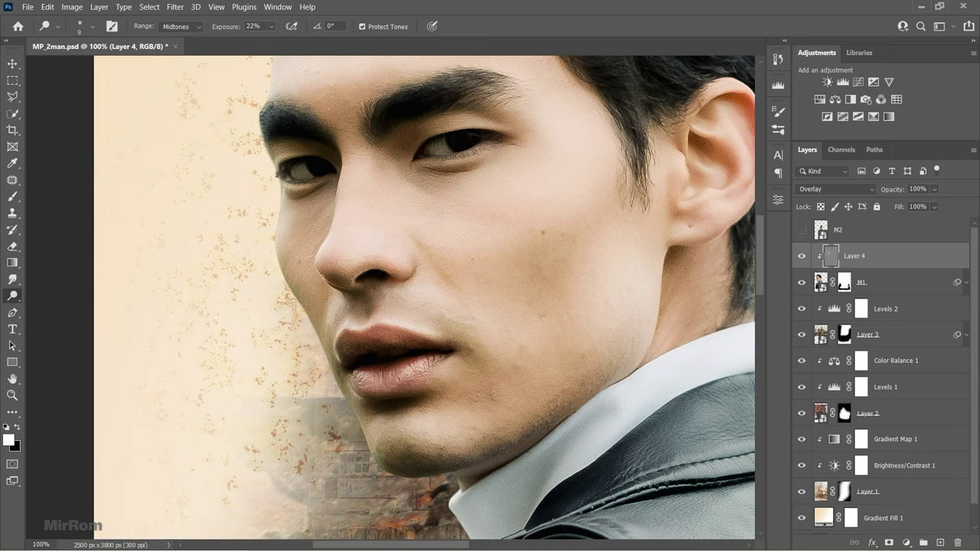
{"action": "key", "text": "bracketright"}
{"action": "key", "text": "bracketright"}
{"action": "key", "text": "bracketright"}
{"action": "mouse_move", "coordinate": [432, 163]}
{"action": "left_mouse_down"}
{"action": "mouse_move", "coordinate": [487, 153]}
{"action": "mouse_move", "coordinate": [435, 130]}
{"action": "left_mouse_up"}
{"action": "key", "text": "bracketleft"}
{"action": "key", "text": "bracketleft"}
{"action": "key", "text": "bracketleft"}
{"action": "key", "text": "bracketleft"}
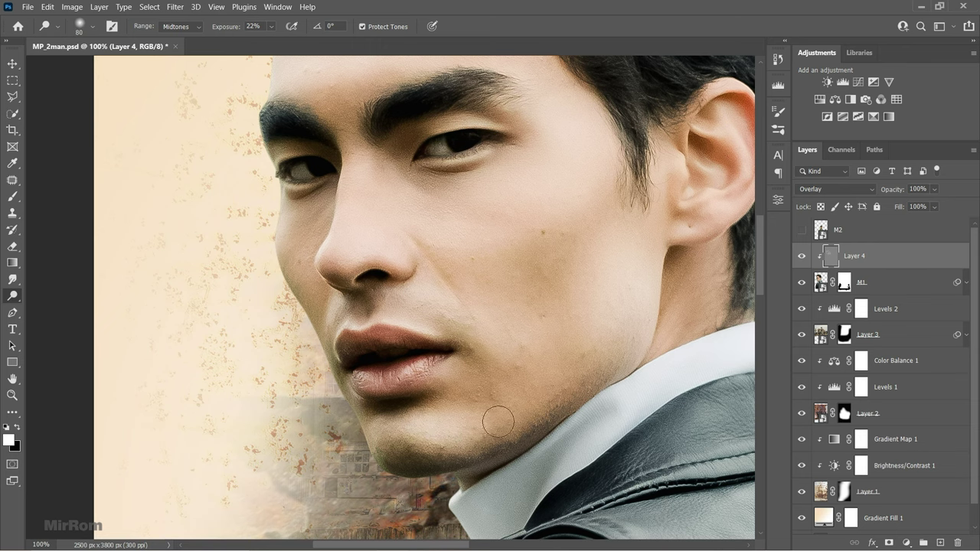
{"action": "key", "text": "bracketright"}
{"action": "key", "text": "bracketright"}
{"action": "key", "text": "ctrl+minus"}
{"action": "key", "text": "ctrl+minus"}
{"action": "key", "text": "ctrl+minus"}
- Dodge the hair strands on top of the head with a 25 px brush
{"action": "key", "text": "bracketright"}
{"action": "key", "text": "bracketright"}
{"action": "key", "text": "bracketright"}
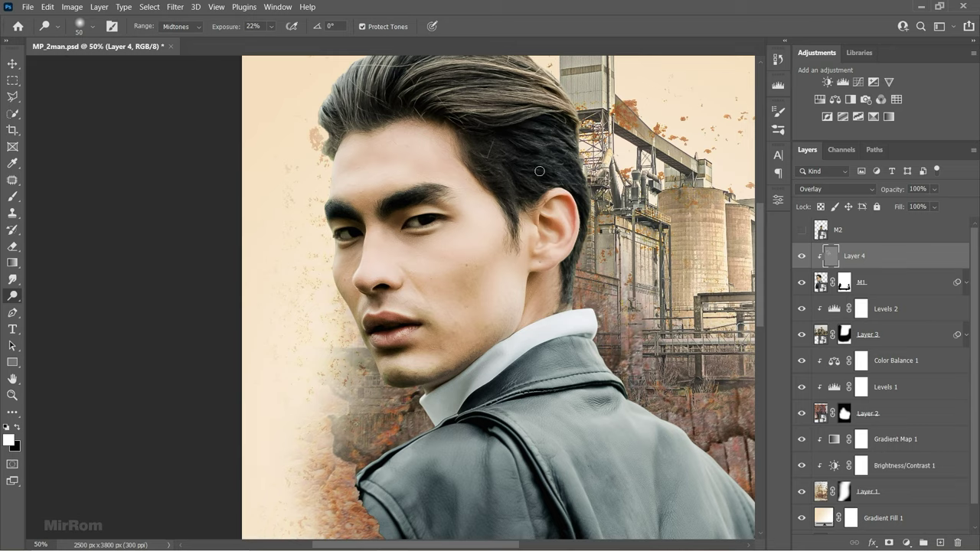
{"action": "key", "text": "ctrl+plus"}
{"action": "key", "text": "ctrl+plus"}
{"action": "scroll", "coordinate": [535, 191], "scroll_direction": "up", "scroll_amount": 3}
{"action": "key", "text": "bracketleft"}
{"action": "key", "text": "bracketleft"}
{"action": "key", "text": "bracketleft"}
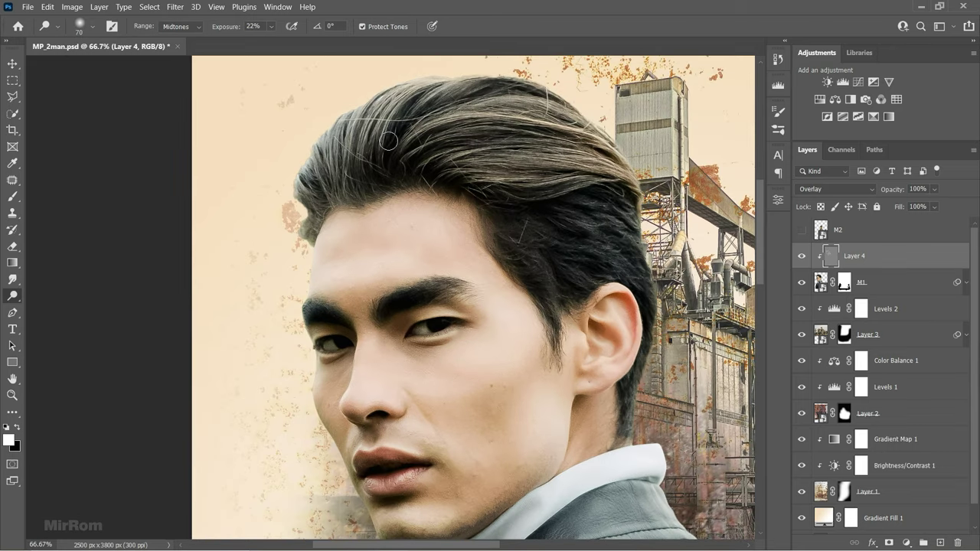
{"action": "key", "text": "bracketleft"}
{"action": "mouse_move", "coordinate": [502, 190]}
{"action": "left_mouse_down"}
{"action": "mouse_move", "coordinate": [412, 82]}
{"action": "mouse_move", "coordinate": [322, 157]}
{"action": "mouse_move", "coordinate": [304, 243]}
{"action": "left_mouse_up"}
- Dodge the leather jacket's shoulder highlights with a 50 px brush at 100% zoom
{"action": "key", "text": "bracketright"}
{"action": "key", "text": "bracketright"}
{"action": "key", "text": "bracketright"}
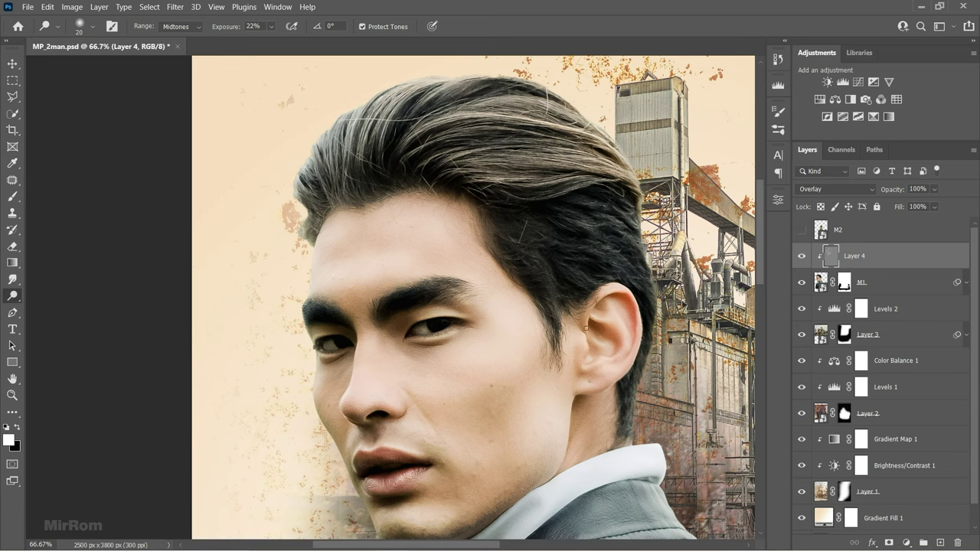
{"action": "key", "text": "ctrl+plus"}
{"action": "scroll", "coordinate": [585, 328], "scroll_direction": "down", "scroll_amount": 5}
{"action": "key", "text": "bracketright"}
{"action": "key", "text": "bracketright"}
{"action": "key", "text": "bracketright"}
{"action": "scroll", "coordinate": [354, 170], "scroll_direction": "down", "scroll_amount": 3}
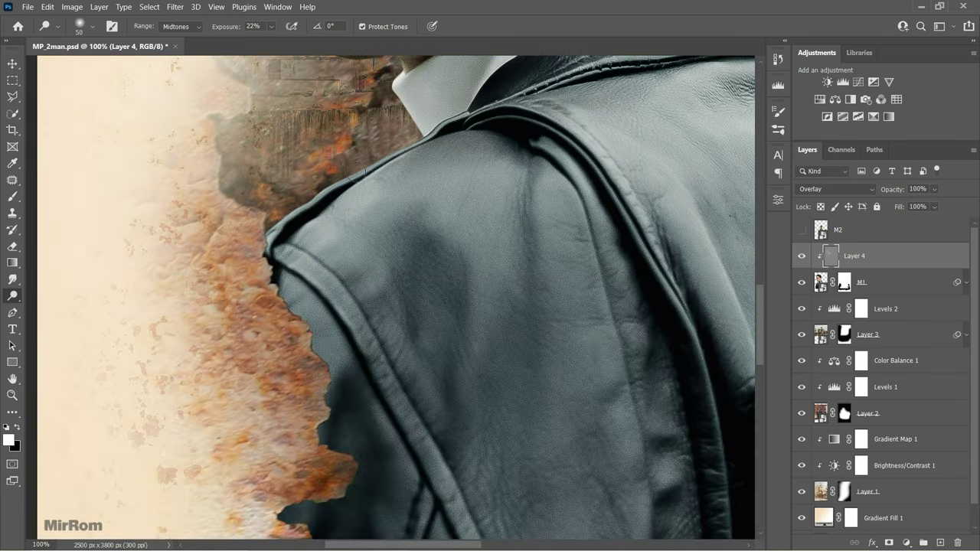
{"action": "mouse_move", "coordinate": [355, 170]}
{"action": "left_mouse_down"}
{"action": "mouse_move", "coordinate": [372, 186]}
{"action": "mouse_move", "coordinate": [499, 186]}
{"action": "mouse_move", "coordinate": [597, 230]}
{"action": "left_mouse_up"}
- Brighten the grey leather right of the green jacket with an 80 px dodge brush
{"action": "key", "text": "bracketleft"}
{"action": "key", "text": "bracketleft"}
{"action": "key", "text": "bracketleft"}
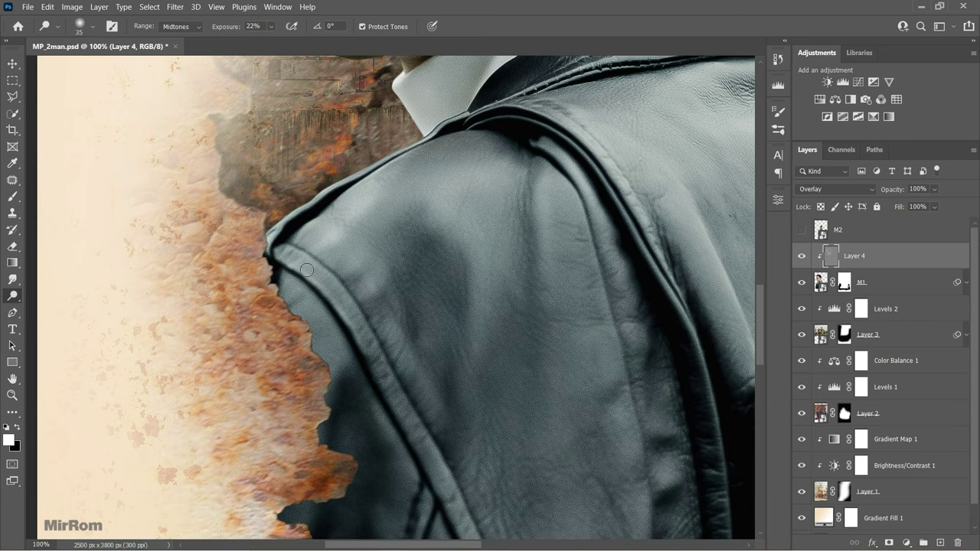
{"action": "key", "text": "ctrl+minus"}
{"action": "key", "text": "ctrl+minus"}
{"action": "key", "text": "bracketright"}
{"action": "key", "text": "bracketright"}
{"action": "key", "text": "bracketright"}
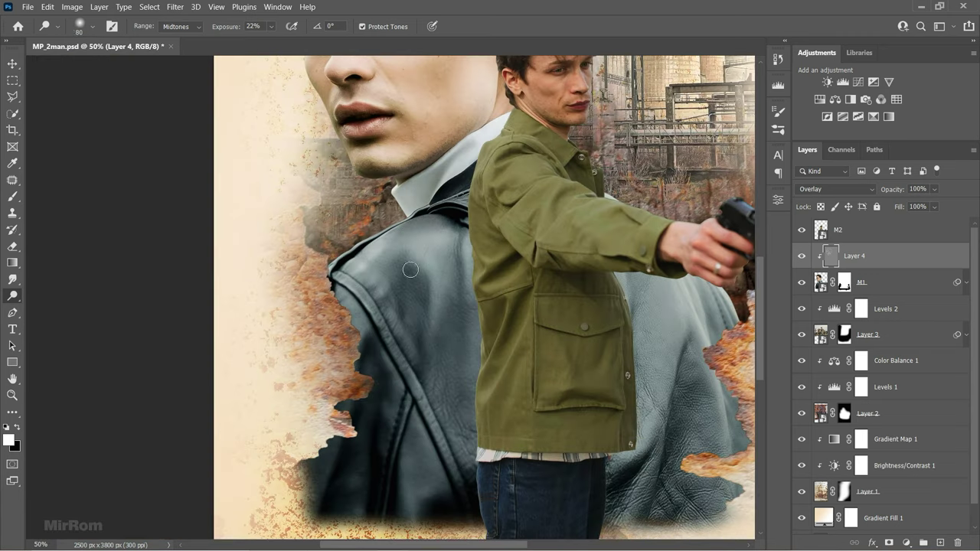
{"action": "left_click_drag", "start_coordinate": [685, 303], "coordinate": [650, 459]}
{"action": "key", "text": "bracketright"}
{"action": "key", "text": "bracketright"}
{"action": "key", "text": "bracketright"}
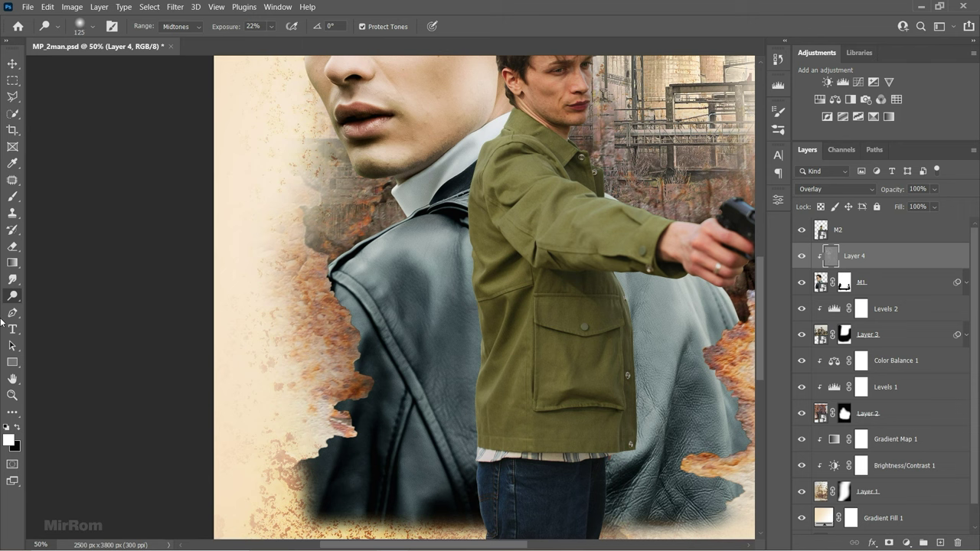
- Switch to the Burn Tool, darken the grey leather on the right, and lower exposure to 22%
{"action": "right_click", "coordinate": [13, 297]}
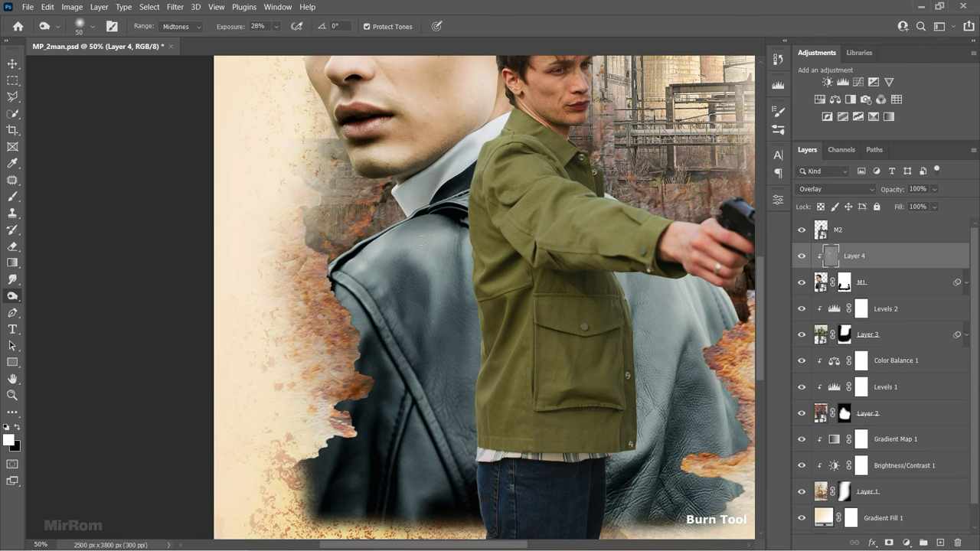
{"action": "left_click", "coordinate": [46, 309]}
{"action": "left_click_drag", "start_coordinate": [704, 398], "coordinate": [656, 306]}
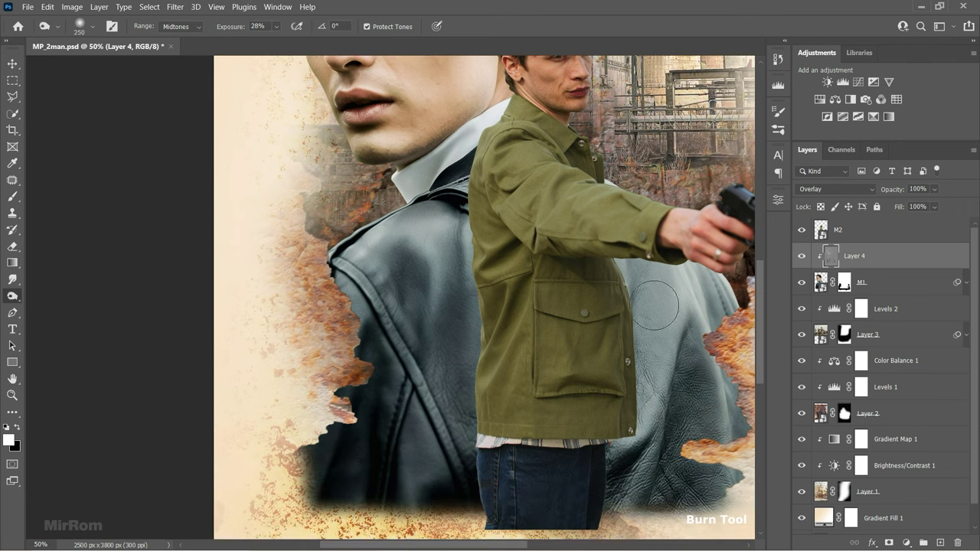
{"action": "key", "text": "bracketleft"}
{"action": "key", "text": "bracketleft"}
{"action": "key", "text": "bracketleft"}
{"action": "key", "text": "ctrl+plus"}
{"action": "key", "text": "bracketright"}
{"action": "key", "text": "bracketright"}
{"action": "key", "text": "bracketright"}
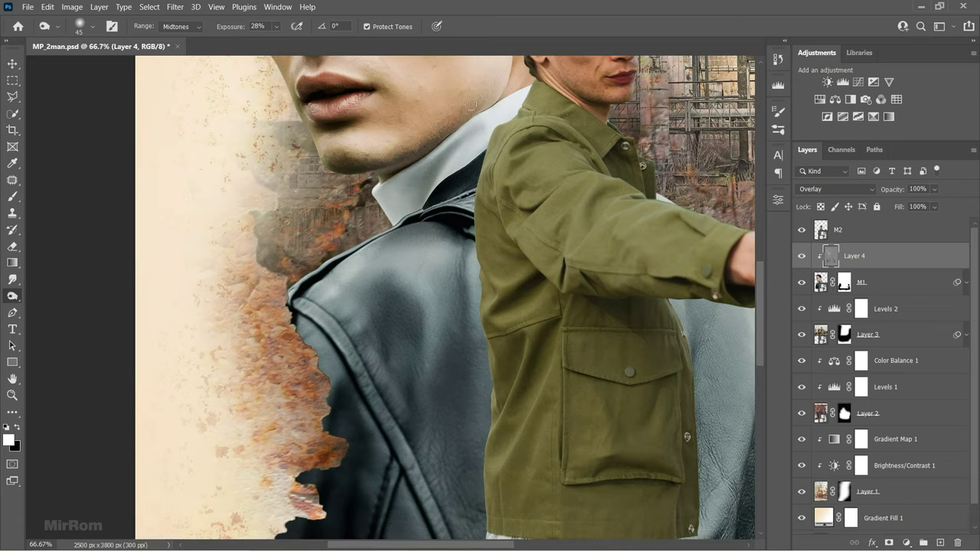
{"action": "scroll", "coordinate": [311, 177], "scroll_direction": "up", "scroll_amount": 5}
{"action": "key", "text": "bracketleft"}
{"action": "key", "text": "bracketleft"}
{"action": "key", "text": "bracketleft"}
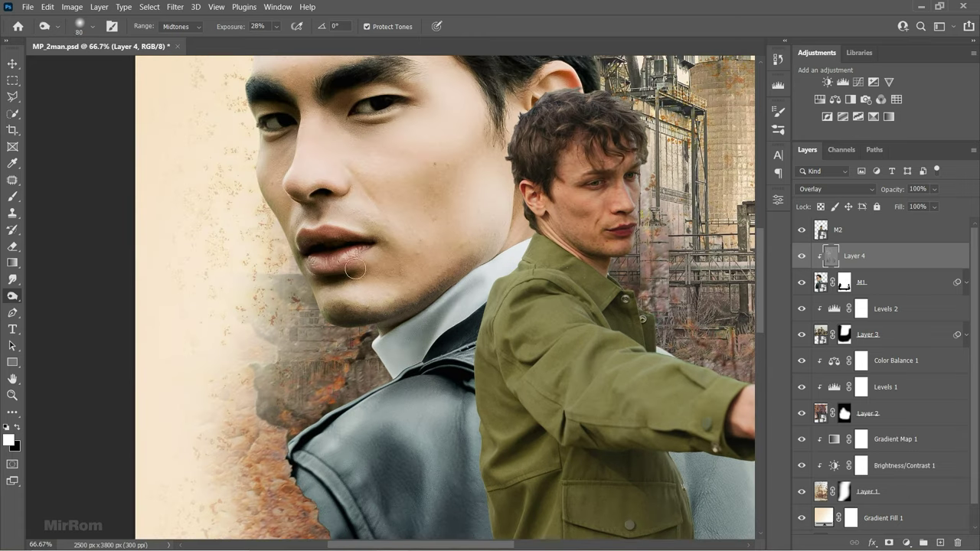
{"action": "key", "text": "2"}
{"action": "key", "text": "2"}
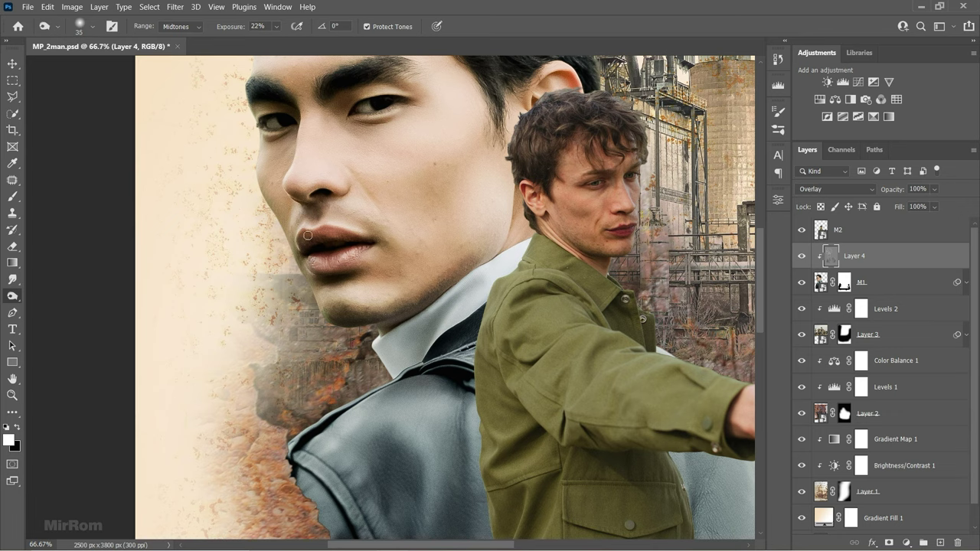
- Resize the burn brush between 10 and 80 px while framing the face
{"action": "scroll", "coordinate": [292, 188], "scroll_direction": "up", "scroll_amount": 2}
{"action": "key", "text": "bracketleft"}
{"action": "key", "text": "bracketleft"}
{"action": "key", "text": "bracketleft"}
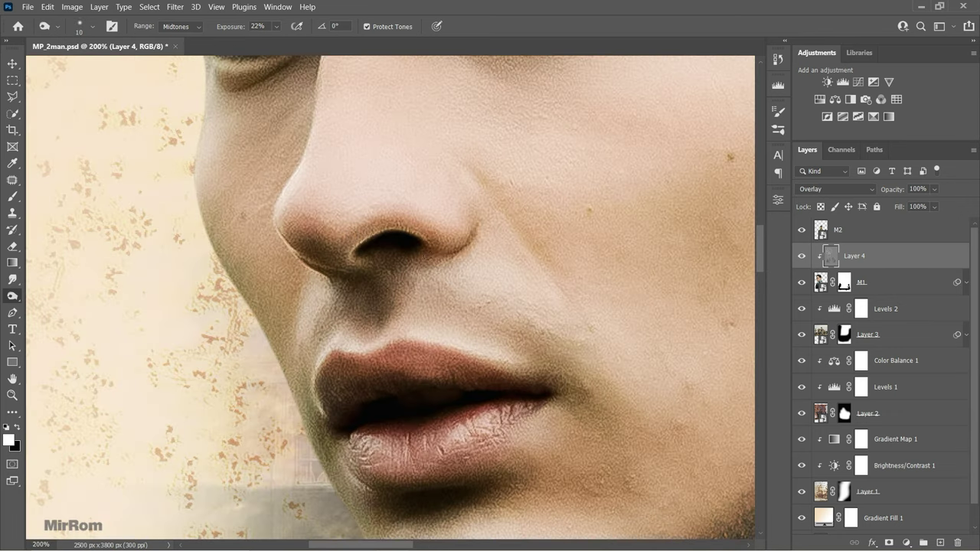
{"action": "key", "text": "bracketright"}
{"action": "key", "text": "bracketright"}
{"action": "key", "text": "bracketright"}
{"action": "scroll", "coordinate": [459, 207], "scroll_direction": "up", "scroll_amount": 3}
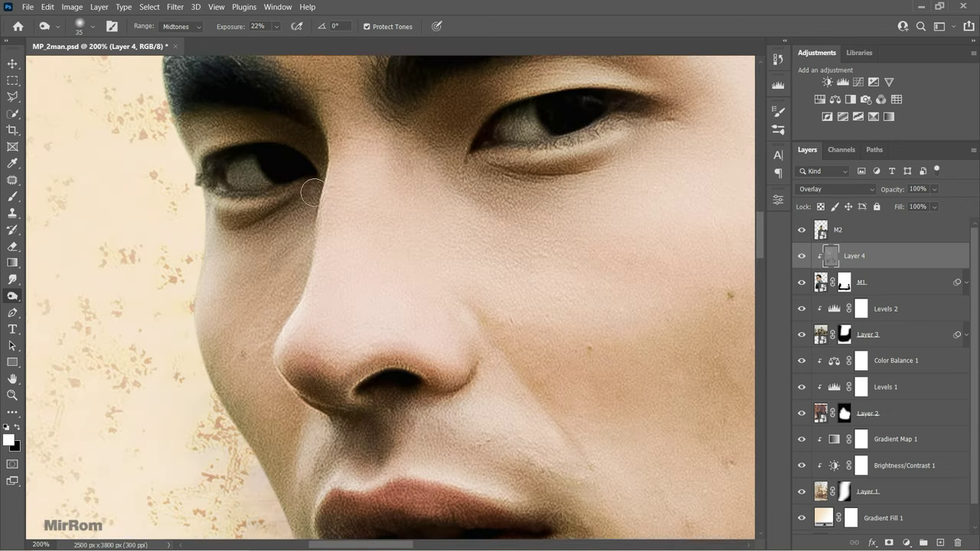
{"action": "scroll", "coordinate": [271, 485], "scroll_direction": "down", "scroll_amount": 3}
{"action": "scroll", "coordinate": [261, 306], "scroll_direction": "up", "scroll_amount": 6}
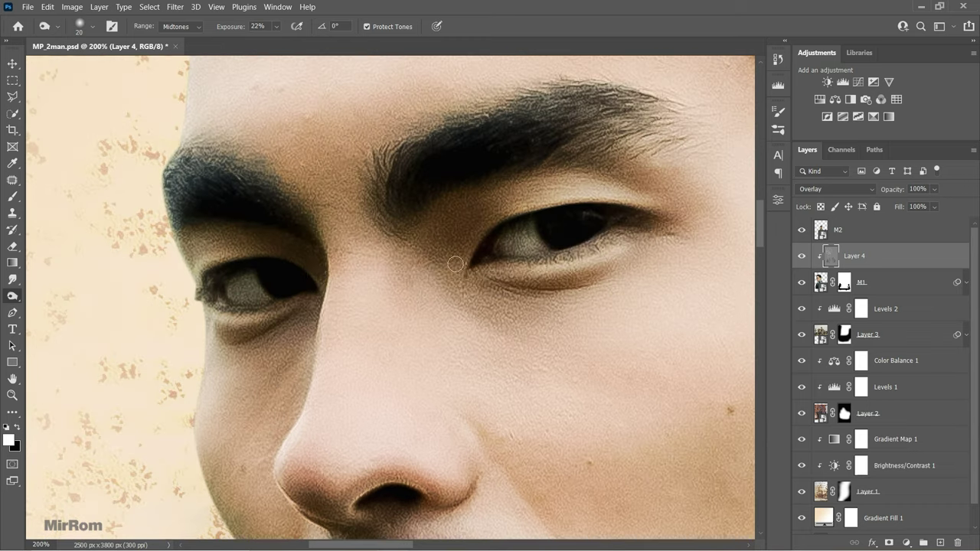
{"action": "key", "text": "bracketleft"}
{"action": "key", "text": "bracketleft"}
{"action": "key", "text": "bracketleft"}
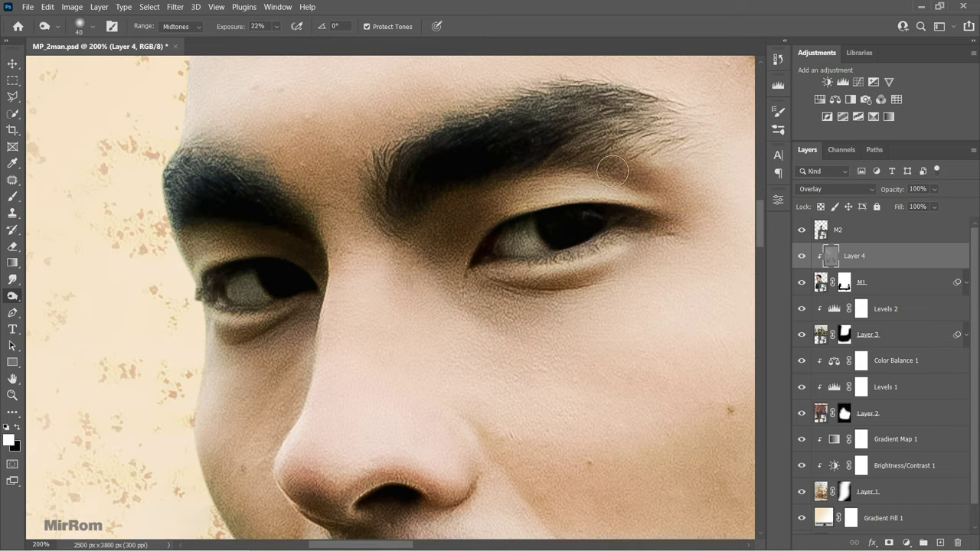
{"action": "key", "text": "bracketright"}
{"action": "key", "text": "bracketright"}
{"action": "key", "text": "bracketright"}
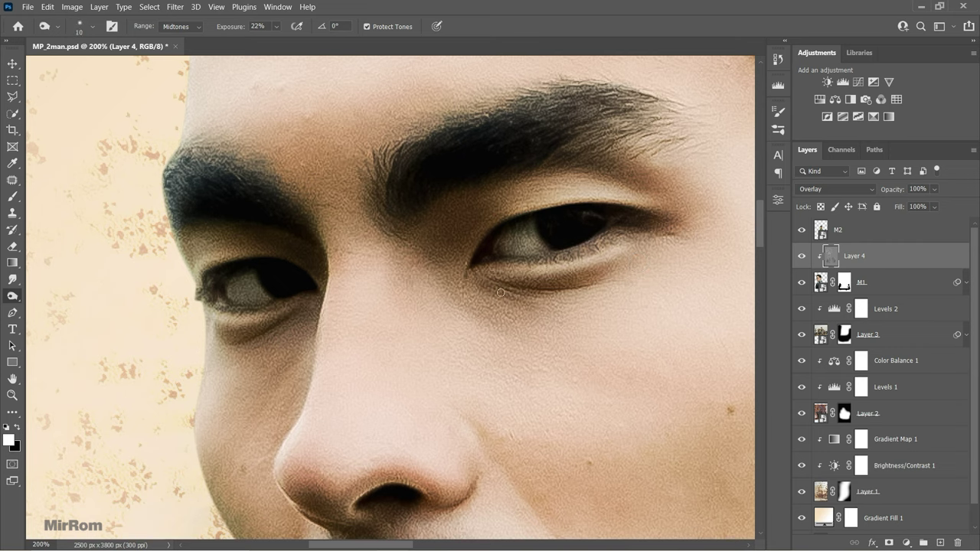
{"action": "key", "text": "bracketright"}
{"action": "key", "text": "bracketright"}
{"action": "key", "text": "bracketright"}
{"action": "scroll", "coordinate": [604, 373], "scroll_direction": "down", "scroll_amount": 3}
{"action": "scroll", "coordinate": [612, 360], "scroll_direction": "up", "scroll_amount": 2}
- Shape the hair with broad and fine strokes, then zoom out to show the whole poster
{"action": "key", "text": "bracketleft"}
{"action": "key", "text": "bracketleft"}
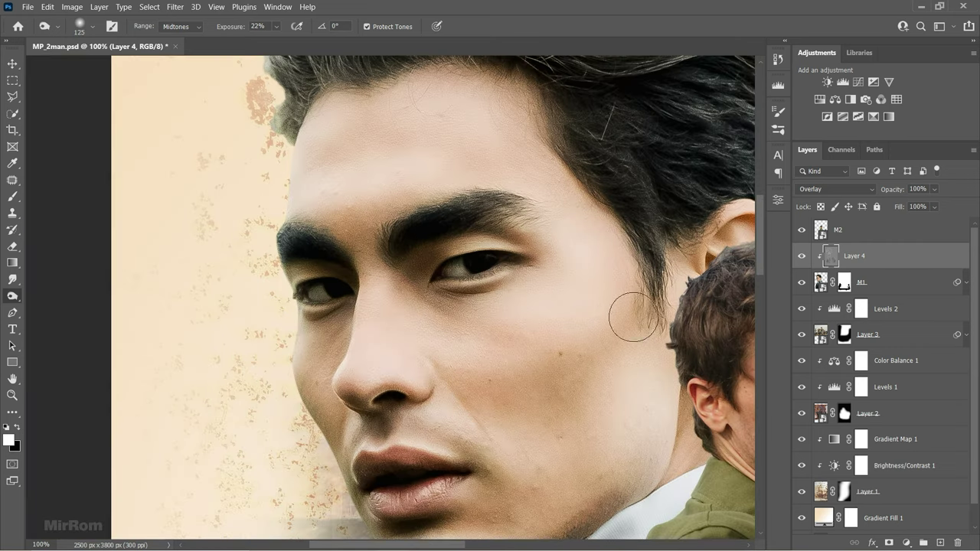
{"action": "key", "text": "bracketleft"}
{"action": "key", "text": "bracketleft"}
{"action": "key", "text": "bracketleft"}
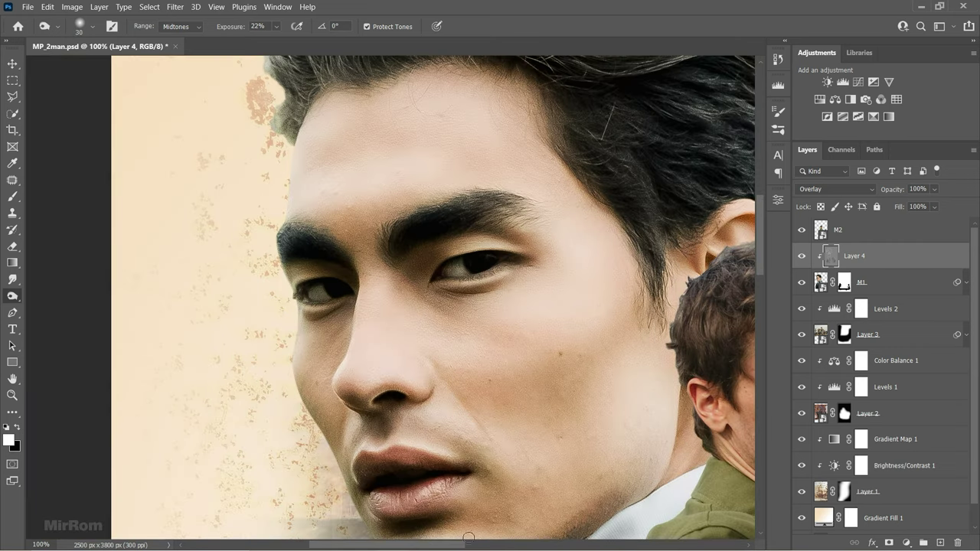
{"action": "scroll", "coordinate": [693, 459], "scroll_direction": "right", "scroll_amount": 2}
{"action": "key", "text": "bracketright"}
{"action": "key", "text": "bracketright"}
{"action": "key", "text": "bracketright"}
{"action": "scroll", "coordinate": [367, 153], "scroll_direction": "up", "scroll_amount": 3}
{"action": "key", "text": "bracketright"}
{"action": "key", "text": "bracketright"}
{"action": "key", "text": "bracketright"}
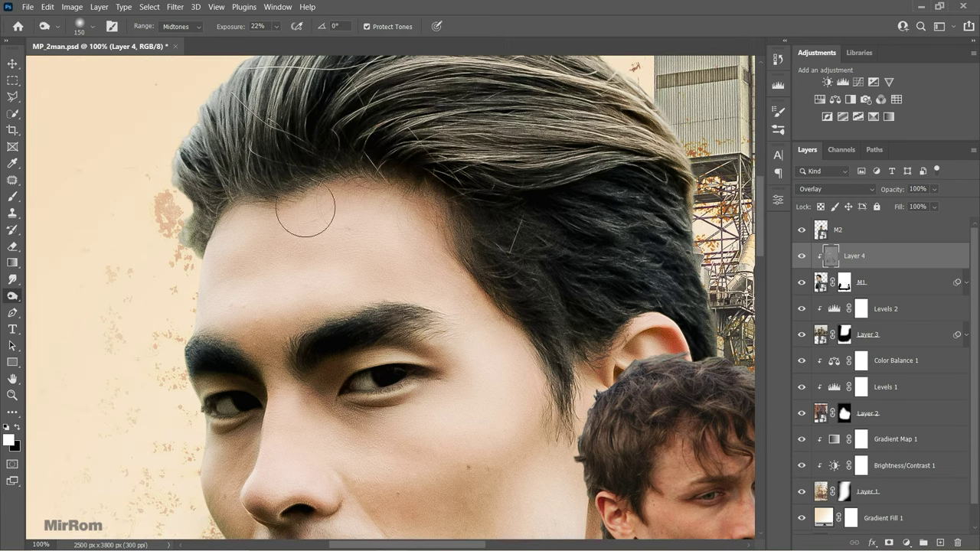
{"action": "key", "text": "bracketright"}
{"action": "key", "text": "bracketright"}
{"action": "key", "text": "bracketright"}
{"action": "key", "text": "bracketleft"}
{"action": "key", "text": "bracketleft"}
{"action": "key", "text": "bracketleft"}
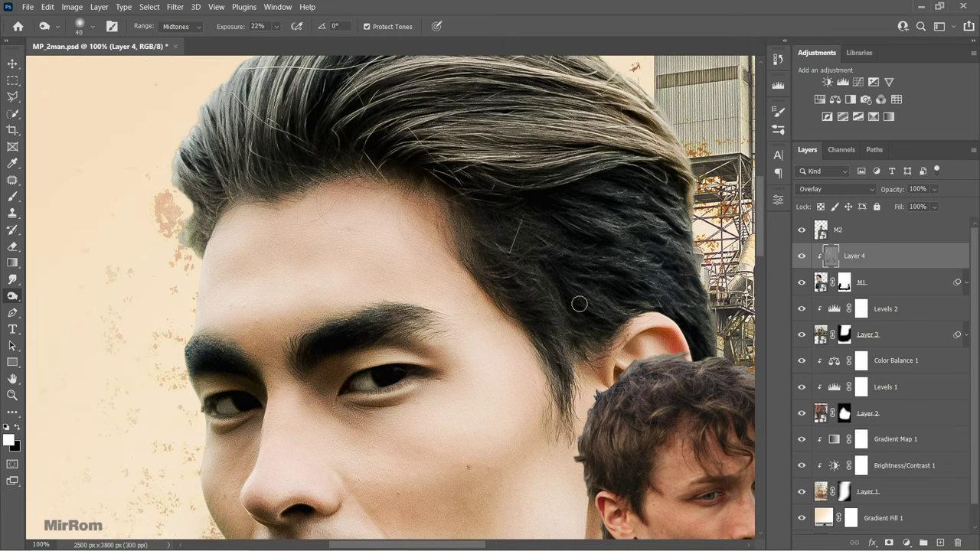
{"action": "scroll", "coordinate": [700, 369], "scroll_direction": "up", "scroll_amount": 3}
{"action": "key", "text": "bracketleft"}
{"action": "key", "text": "bracketleft"}
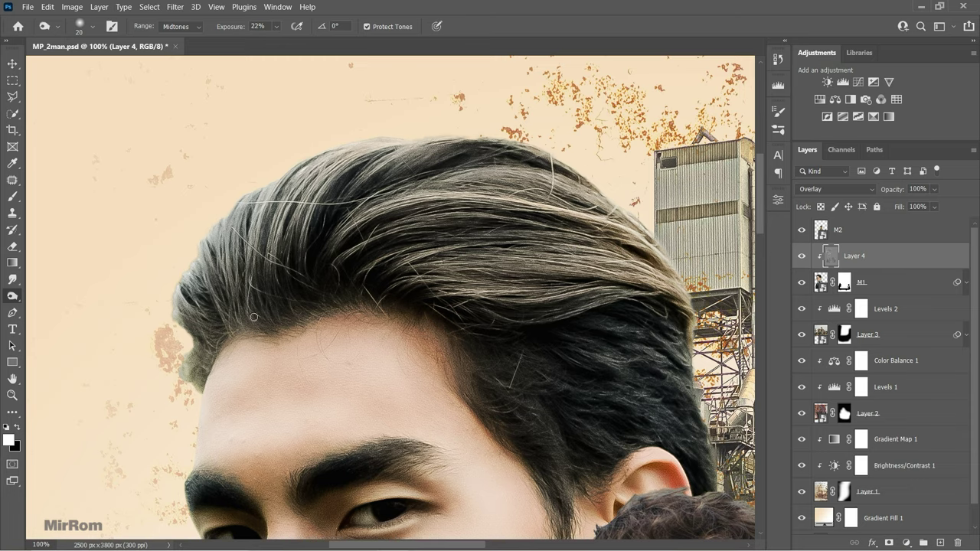
{"action": "key", "text": "bracketleft"}
{"action": "key", "text": "ctrl+minus"}
{"action": "key", "text": "ctrl+minus"}
{"action": "key", "text": "ctrl+minus"}
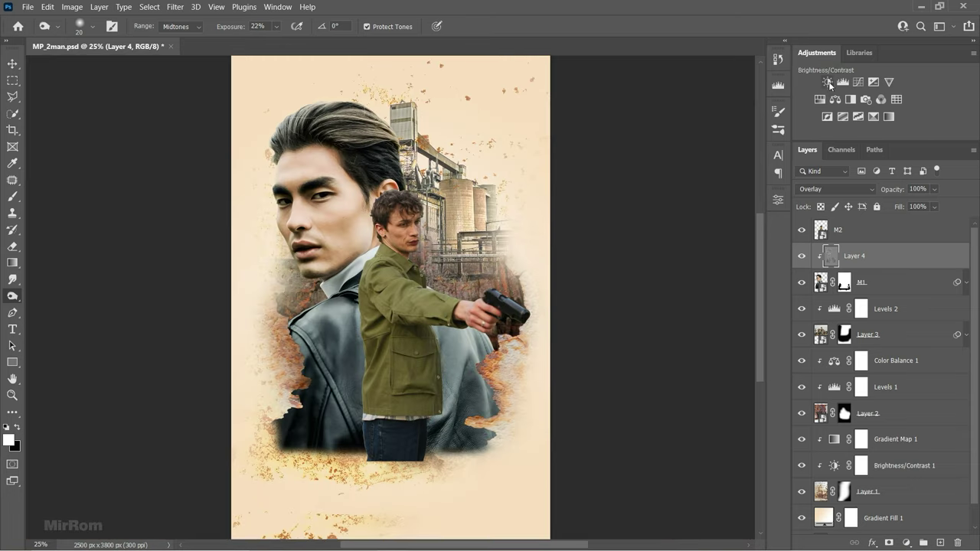
- Add a Brightness/Contrast layer with Brightness -30 and Contrast +21 for the leather-jacket man
{"action": "left_click", "coordinate": [826, 82]}
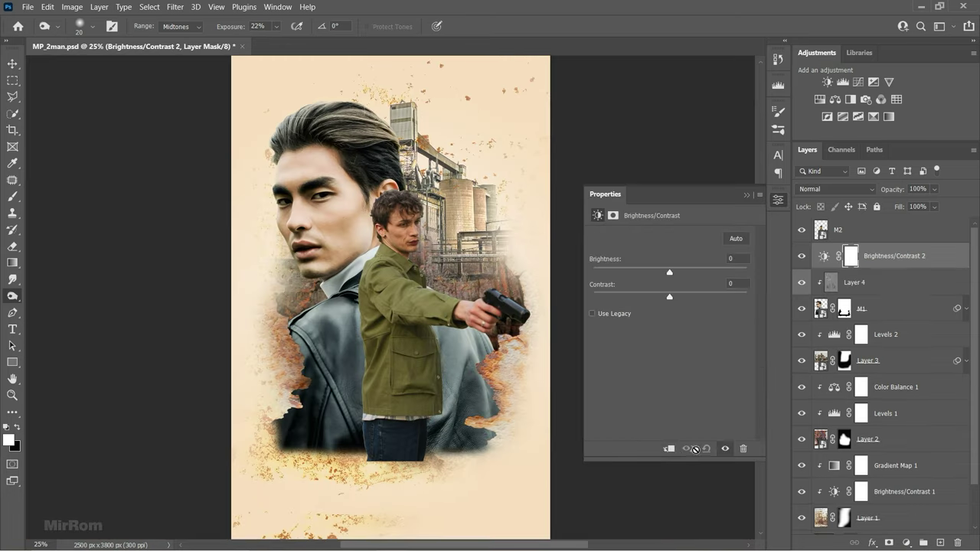
{"action": "mouse_move", "coordinate": [668, 270]}
{"action": "left_mouse_down"}
{"action": "mouse_move", "coordinate": [647, 270]}
{"action": "mouse_move", "coordinate": [694, 298]}
{"action": "left_mouse_up"}
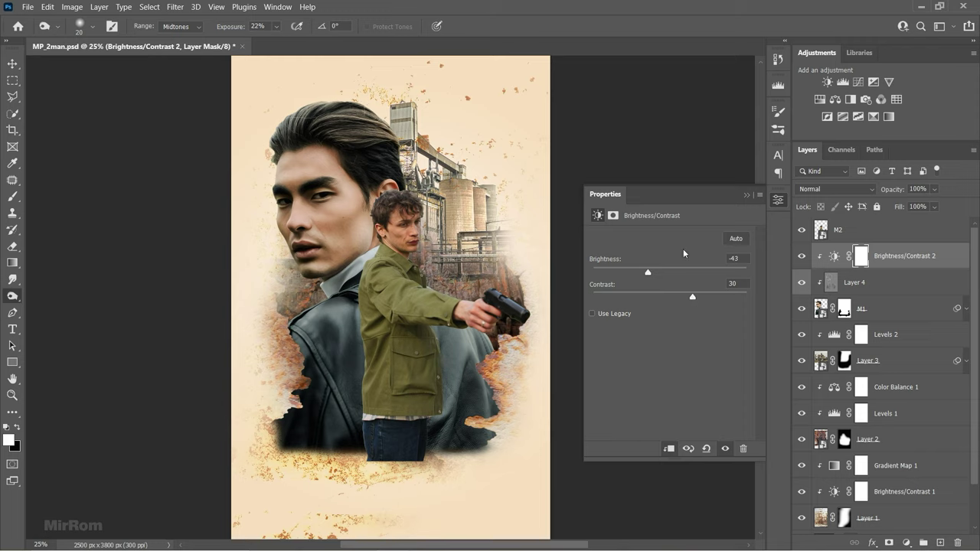
{"action": "left_click_drag", "start_coordinate": [648, 274], "coordinate": [650, 273]}
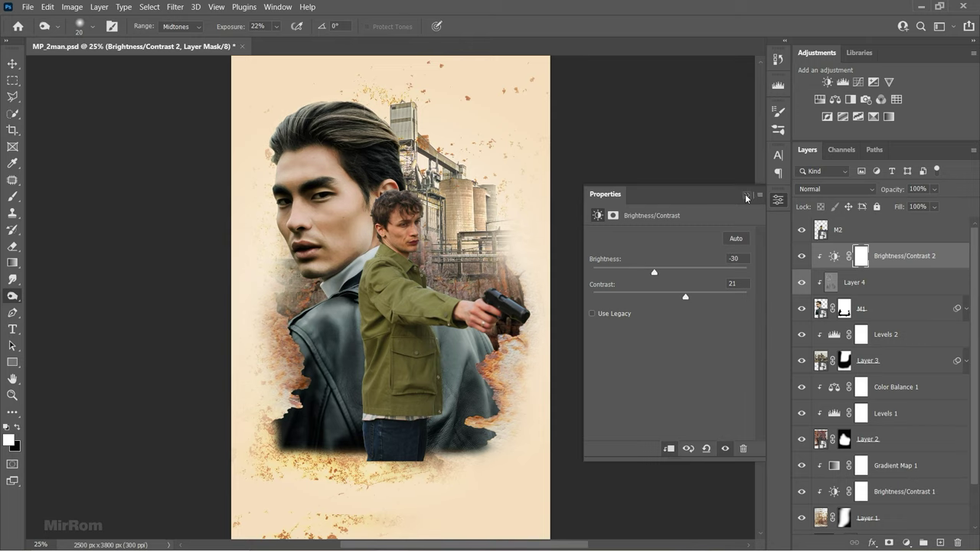
{"action": "left_click", "coordinate": [777, 199]}
- Add a clipped Color Balance layer with midtones Cyan/Red +24 and Yellow/Blue -6
{"action": "scroll", "coordinate": [433, 255], "scroll_direction": "up", "scroll_amount": 1}
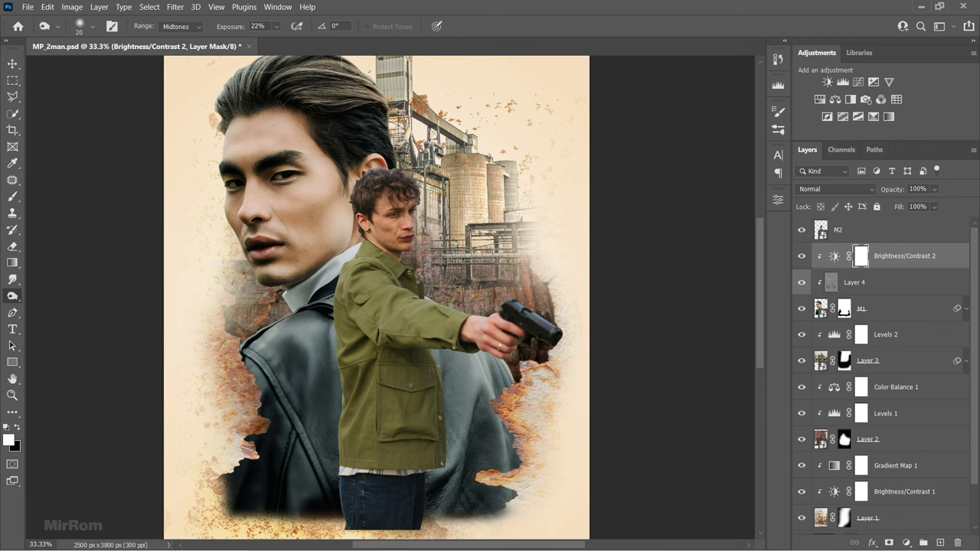
{"action": "left_click", "coordinate": [834, 232]}
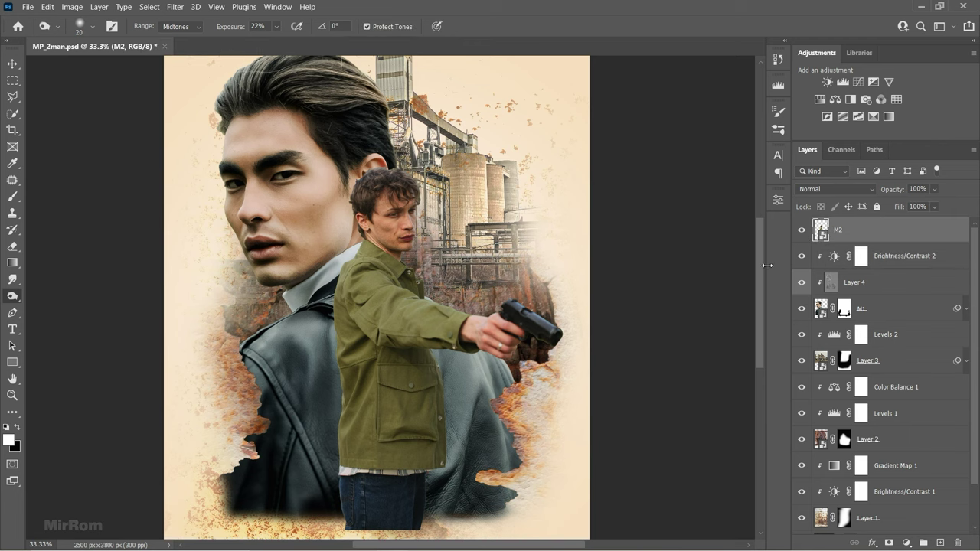
{"action": "left_click", "coordinate": [835, 98]}
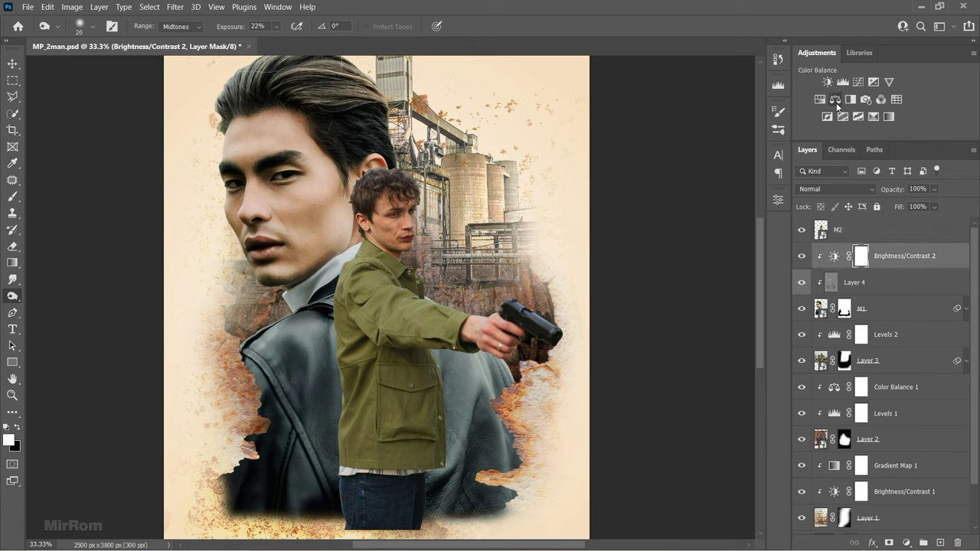
{"action": "left_click", "coordinate": [668, 448]}
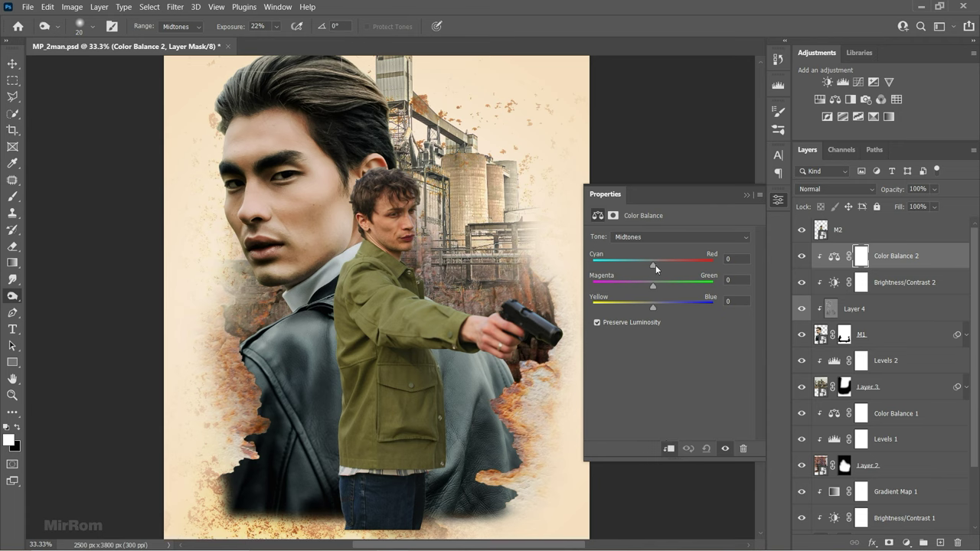
{"action": "left_click_drag", "start_coordinate": [655, 268], "coordinate": [662, 269]}
{"action": "left_click_drag", "start_coordinate": [653, 309], "coordinate": [652, 310]}
{"action": "left_click", "coordinate": [743, 196]}
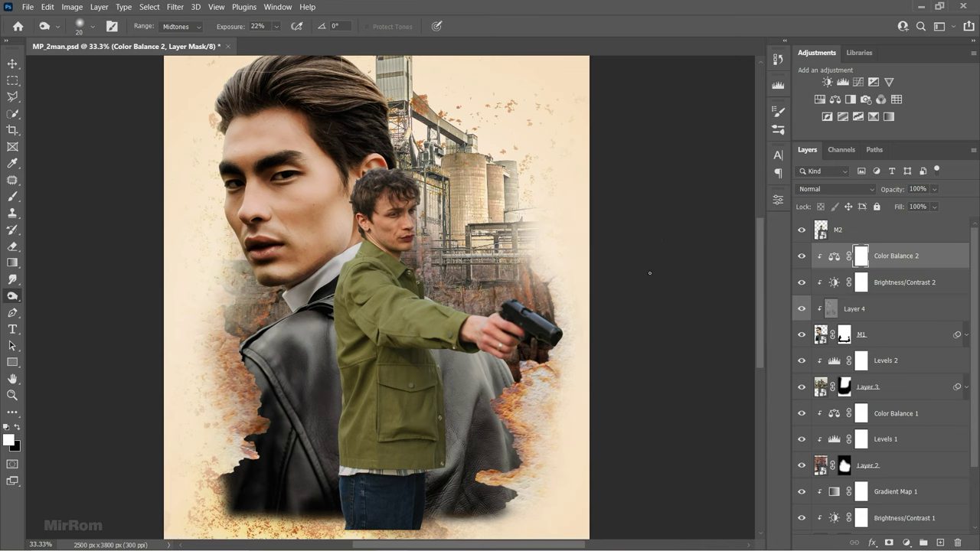
{"action": "left_click", "coordinate": [834, 229]}
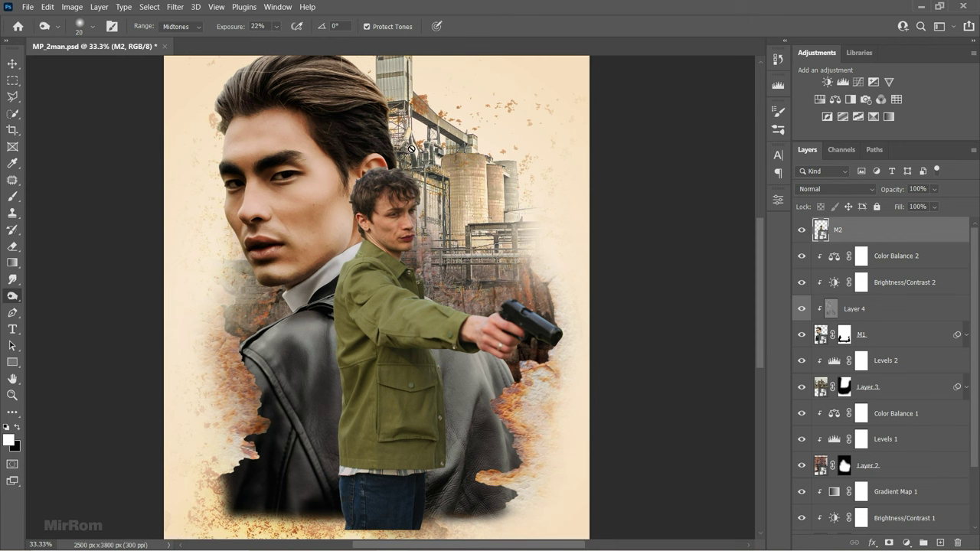
- Open the Camera Raw Filter on M2 and frame the young man's face at 100%
{"action": "key", "text": "v"}
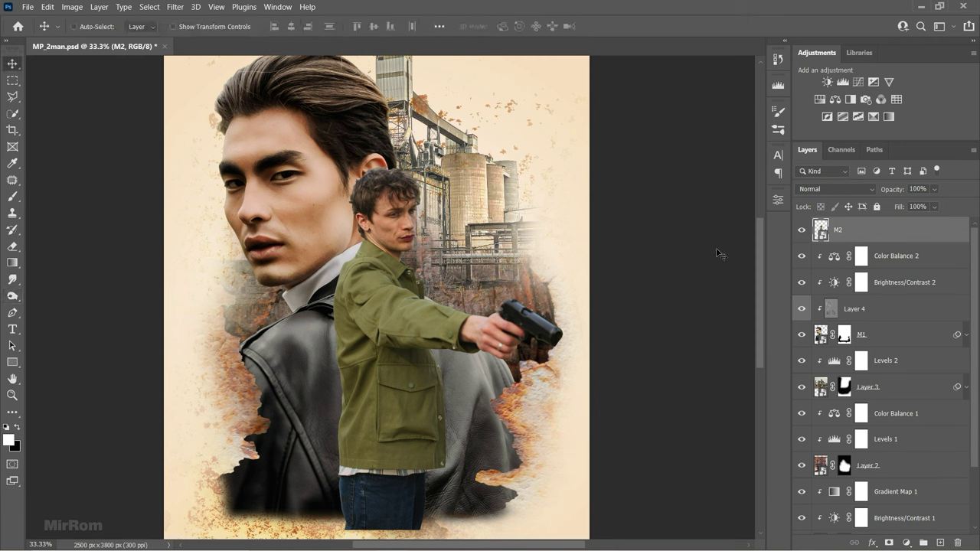
{"action": "left_click", "coordinate": [175, 6]}
{"action": "key", "text": "Escape"}
{"action": "left_click", "coordinate": [521, 259]}
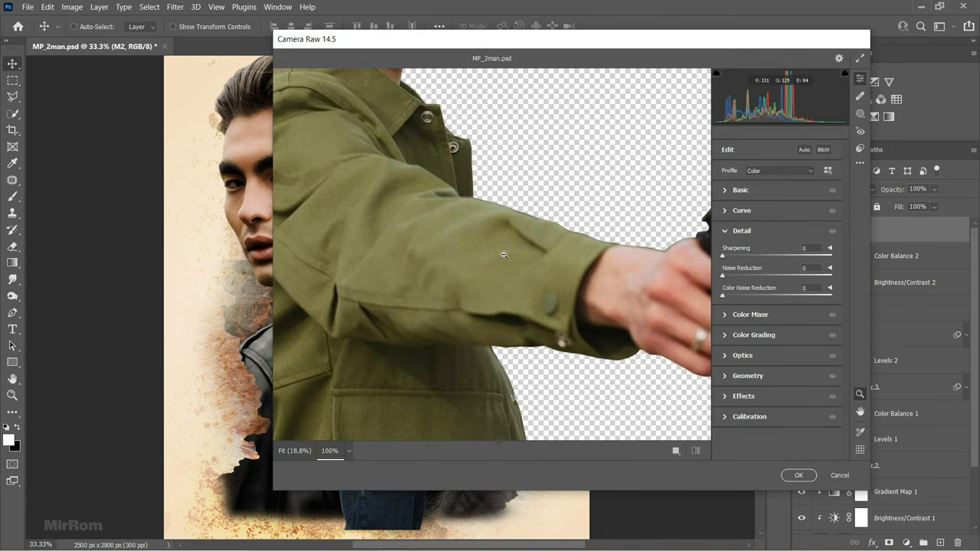
{"action": "left_click", "coordinate": [496, 253], "text": "alt"}
{"action": "left_click_drag", "start_coordinate": [719, 147], "coordinate": [719, 250]}
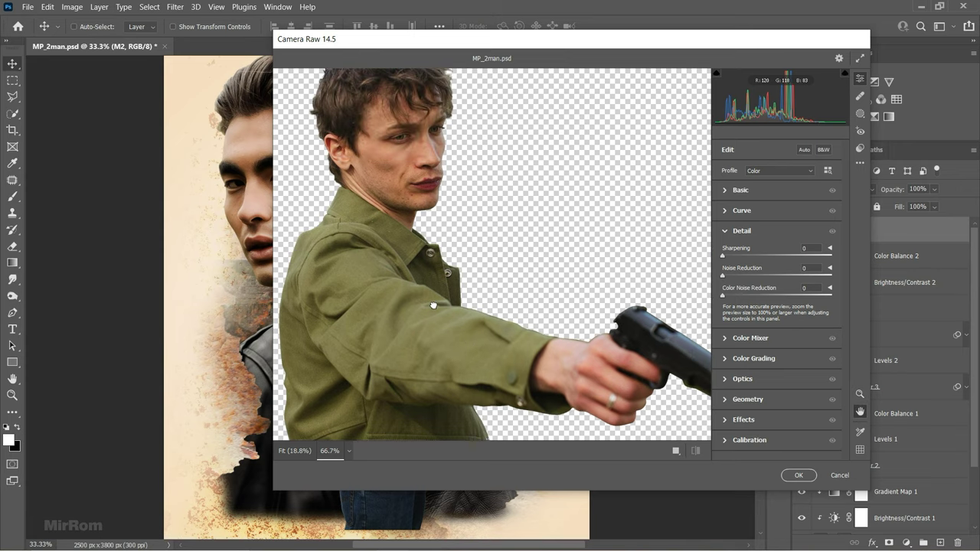
{"action": "left_click", "coordinate": [726, 192]}
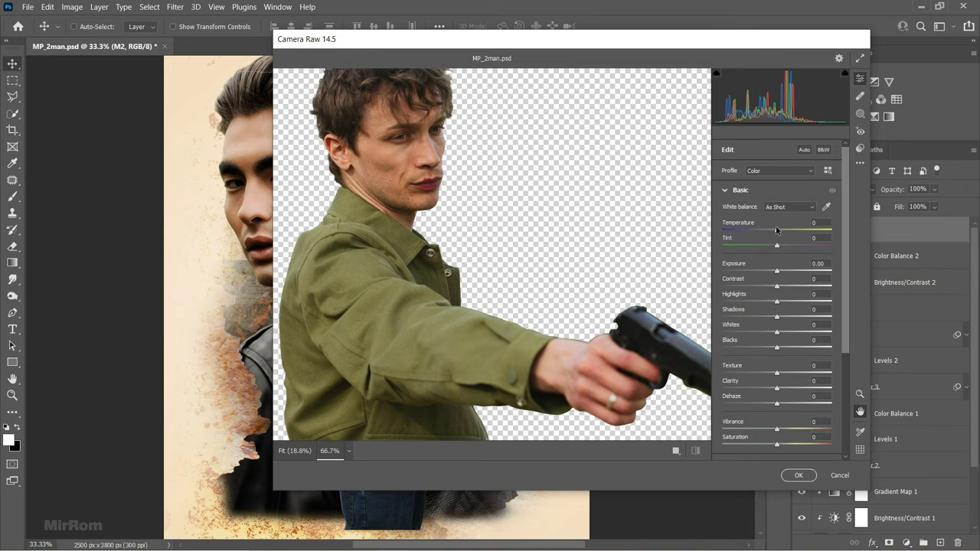
- Apply Temperature +2, Exposure +0.50, Blacks -43, Clarity +26, Sharpening 69, Noise Reduction 40
{"action": "left_click_drag", "start_coordinate": [776, 230], "coordinate": [777, 229]}
{"action": "left_click_drag", "start_coordinate": [601, 236], "coordinate": [609, 234]}
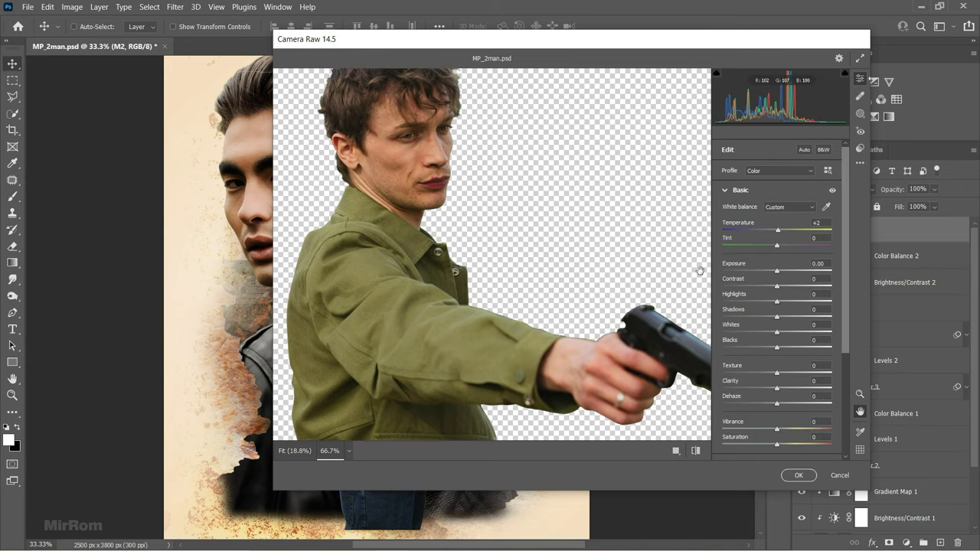
{"action": "mouse_move", "coordinate": [777, 274]}
{"action": "left_mouse_down"}
{"action": "mouse_move", "coordinate": [789, 304]}
{"action": "mouse_move", "coordinate": [764, 317]}
{"action": "mouse_move", "coordinate": [785, 335]}
{"action": "mouse_move", "coordinate": [754, 348]}
{"action": "left_mouse_up"}
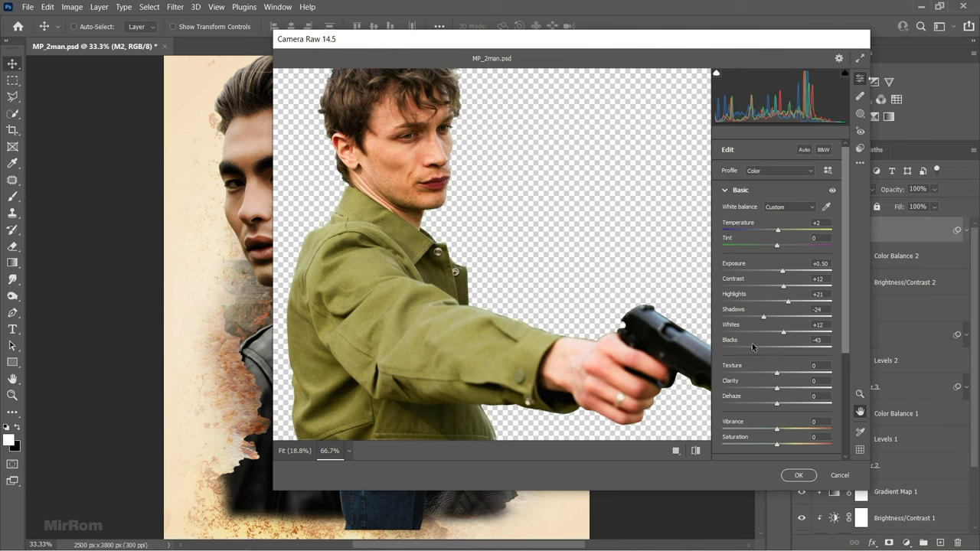
{"action": "left_click_drag", "start_coordinate": [776, 388], "coordinate": [793, 390]}
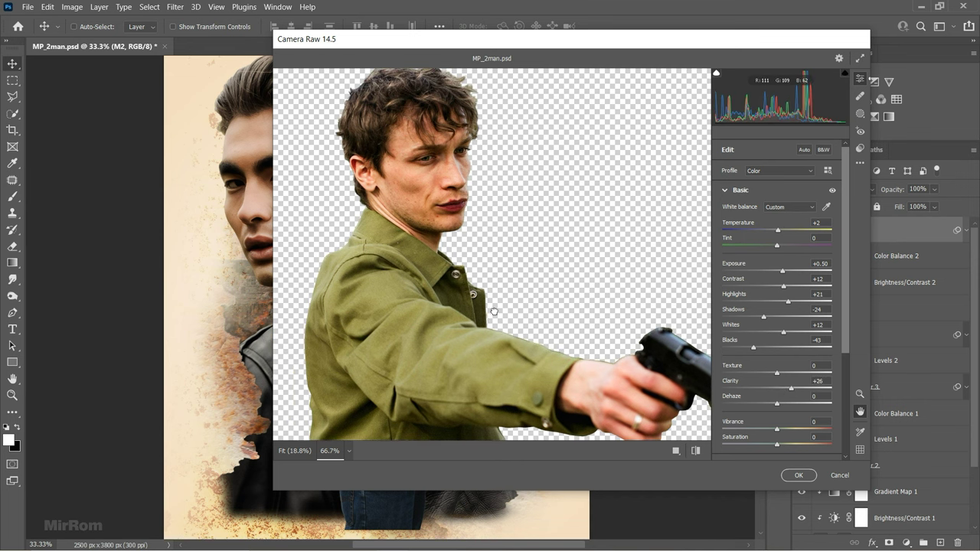
{"action": "left_click", "coordinate": [739, 190]}
{"action": "left_click", "coordinate": [737, 231]}
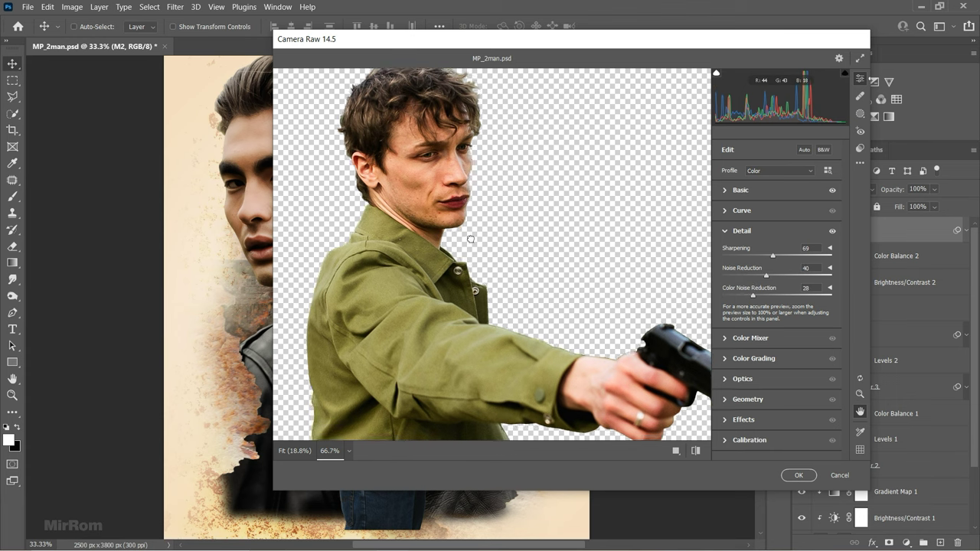
{"action": "left_click", "coordinate": [794, 477]}
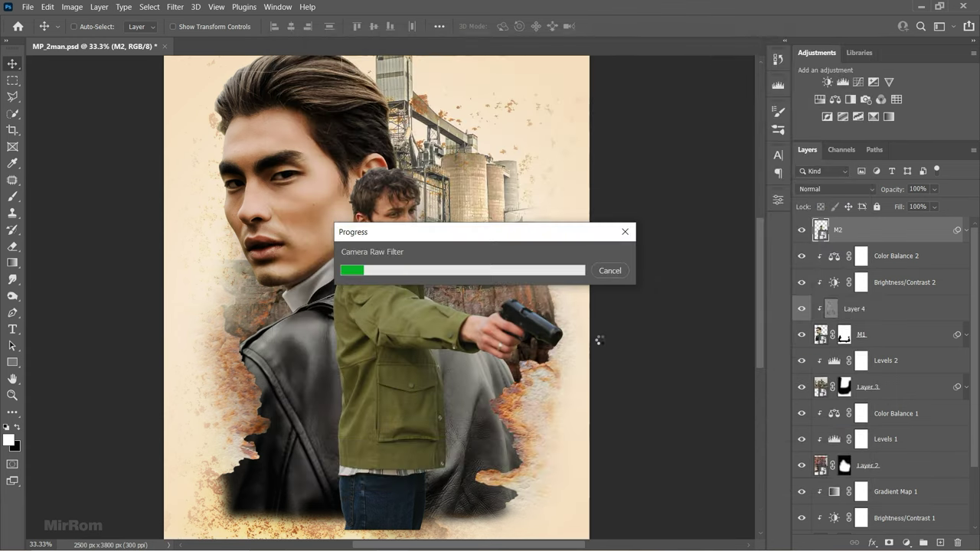
{"action": "left_click", "coordinate": [965, 231]}
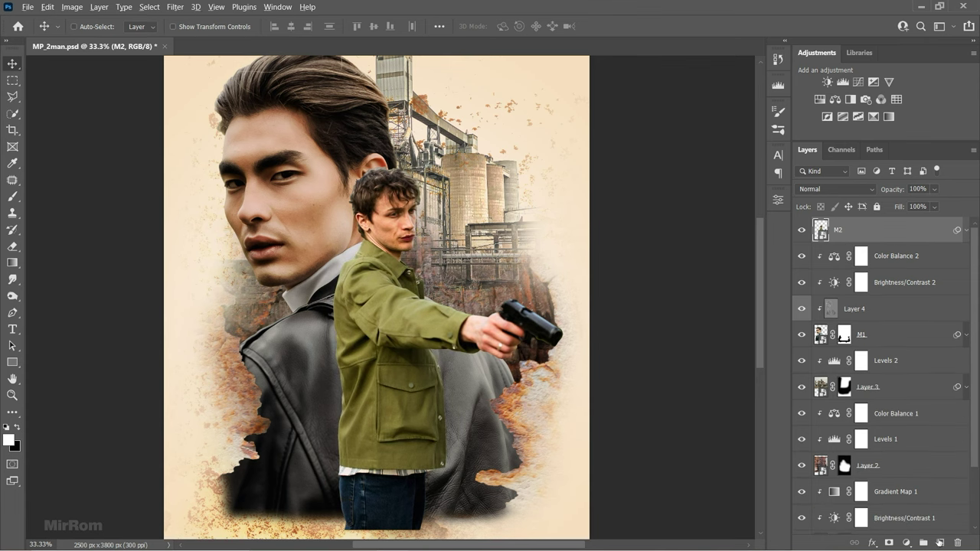
- Add a grey-labelled Overlay layer filled with neutral grey, clipped to the young man
{"action": "left_click", "coordinate": [940, 542], "text": "alt"}
{"action": "left_click", "coordinate": [436, 167]}
{"action": "left_click", "coordinate": [438, 183]}
{"action": "left_click", "coordinate": [422, 288]}
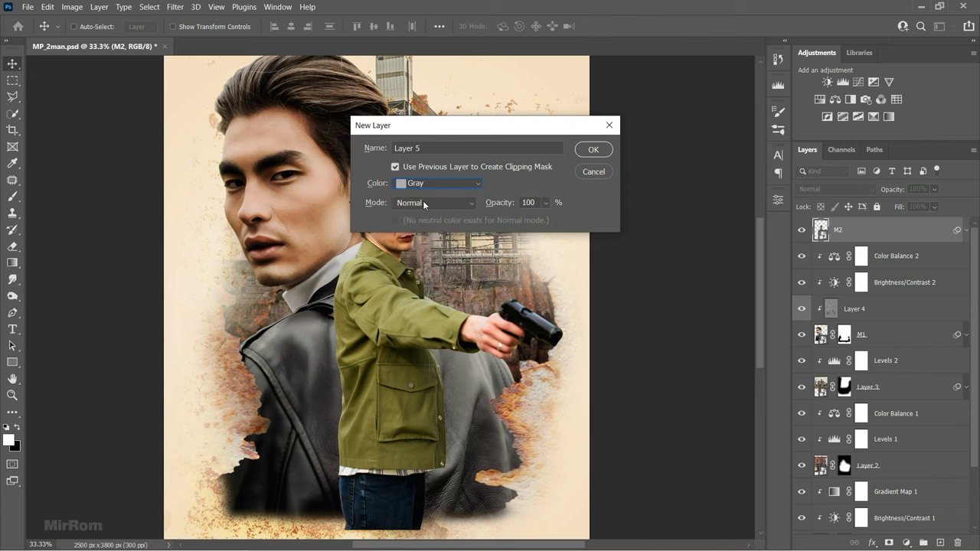
{"action": "left_click", "coordinate": [433, 202]}
{"action": "left_click", "coordinate": [425, 228]}
{"action": "left_click", "coordinate": [593, 149]}
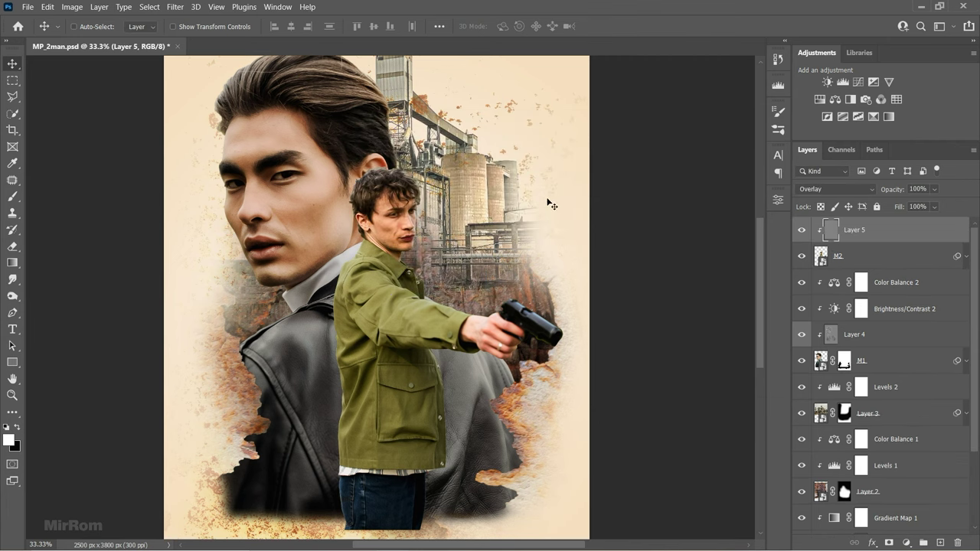
- With a smaller Dodge brush, lighten highlights on the young man's face
{"action": "right_click", "coordinate": [12, 296]}
{"action": "left_click", "coordinate": [53, 296]}
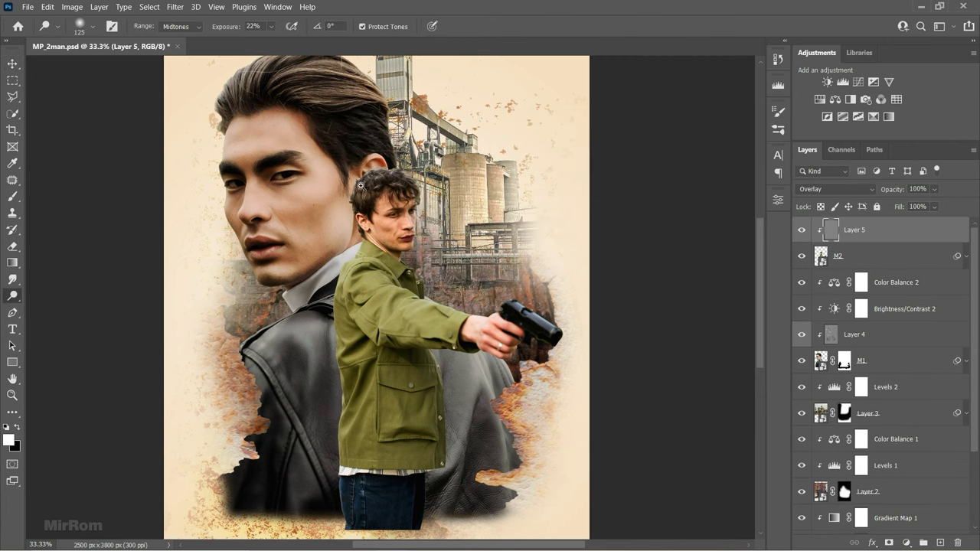
{"action": "scroll", "coordinate": [360, 185], "scroll_direction": "up", "scroll_amount": 2}
{"action": "scroll", "coordinate": [444, 247], "scroll_direction": "up", "scroll_amount": 1}
{"action": "key", "text": "bracketleft"}
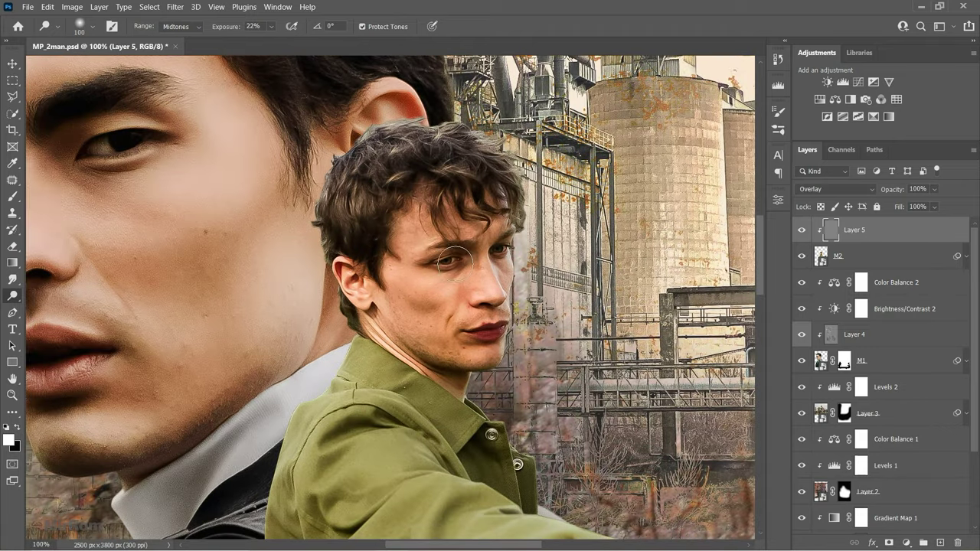
{"action": "left_click_drag", "start_coordinate": [416, 223], "coordinate": [419, 245]}
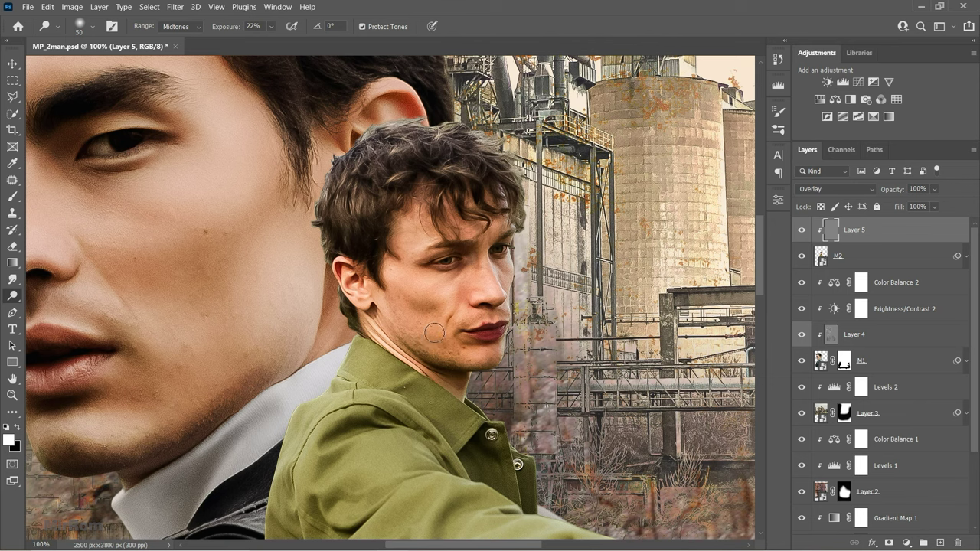
- Dodge highlights on the younger man's hair, face, eye, lips, neck and ear
{"action": "key", "text": "bracketleft"}
{"action": "key", "text": "bracketleft"}
{"action": "key", "text": "bracketleft"}
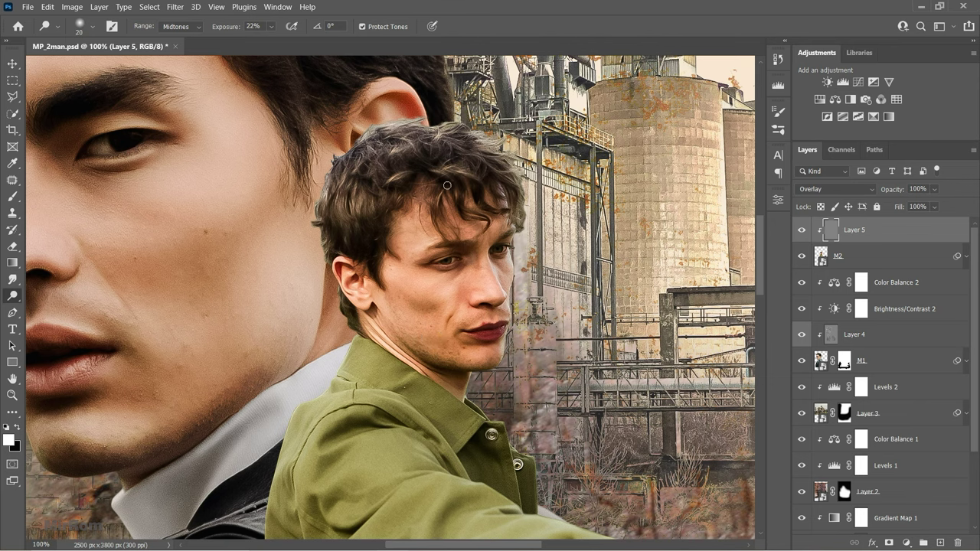
{"action": "key", "text": "bracketright"}
{"action": "key", "text": "bracketright"}
{"action": "key", "text": "bracketright"}
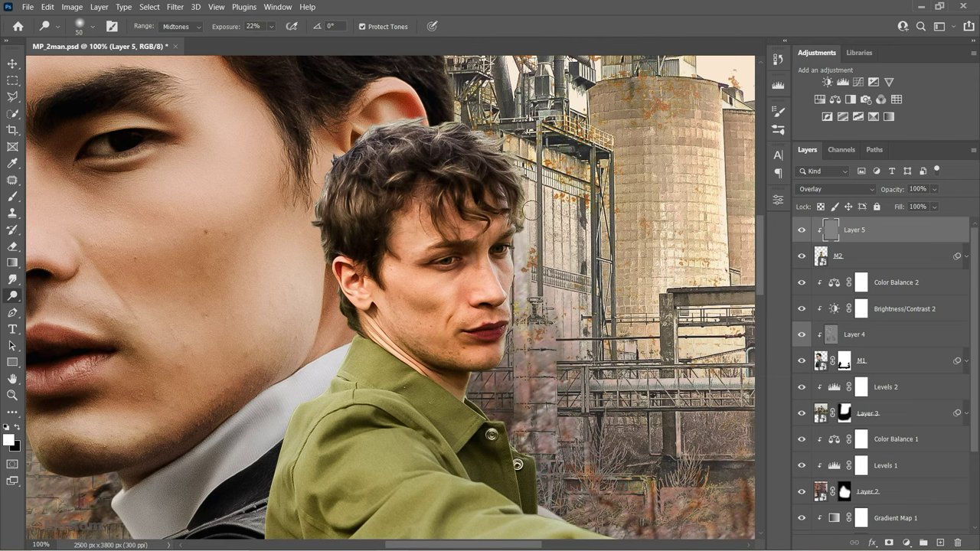
{"action": "scroll", "coordinate": [487, 261], "scroll_direction": "up", "scroll_amount": 1}
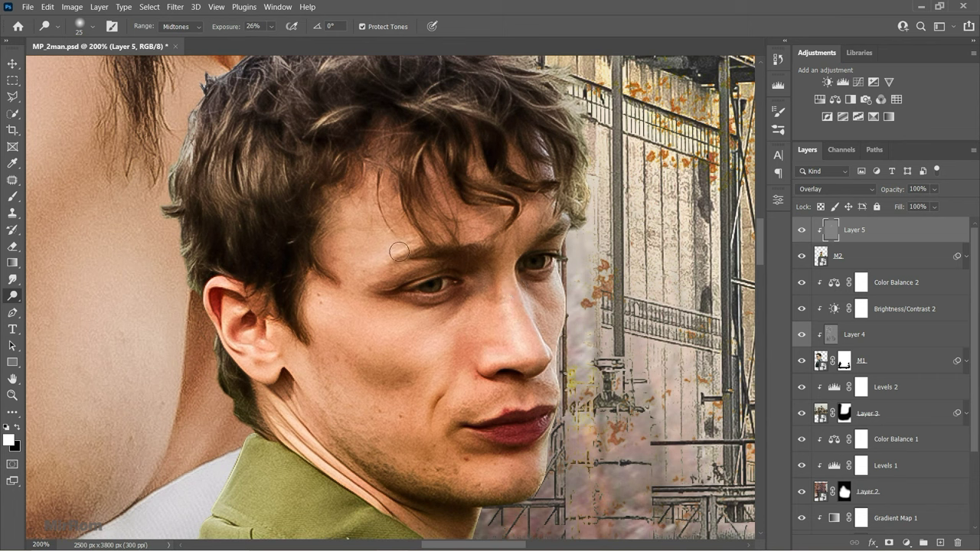
{"action": "key", "text": "bracketleft"}
{"action": "key", "text": "bracketleft"}
{"action": "key", "text": "bracketleft"}
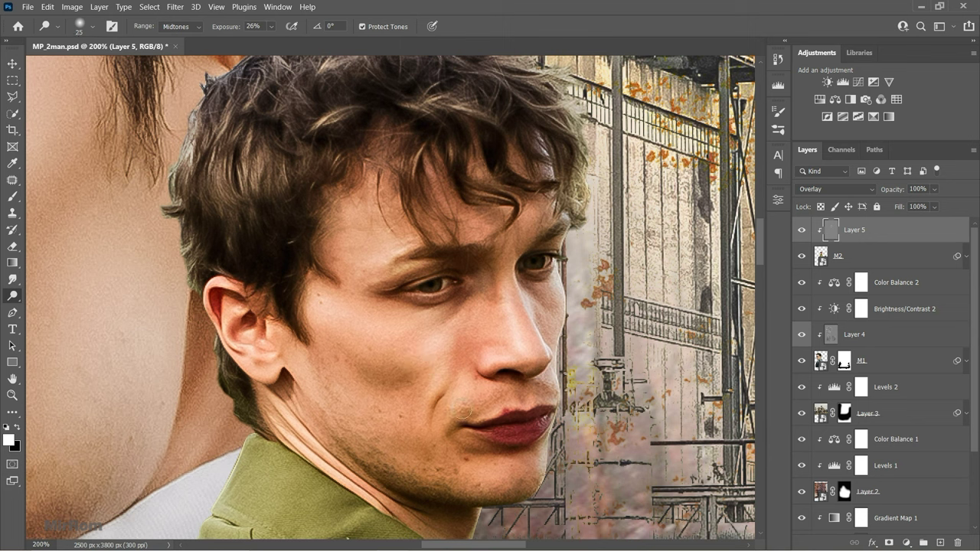
{"action": "key", "text": "bracketleft"}
{"action": "key", "text": "bracketleft"}
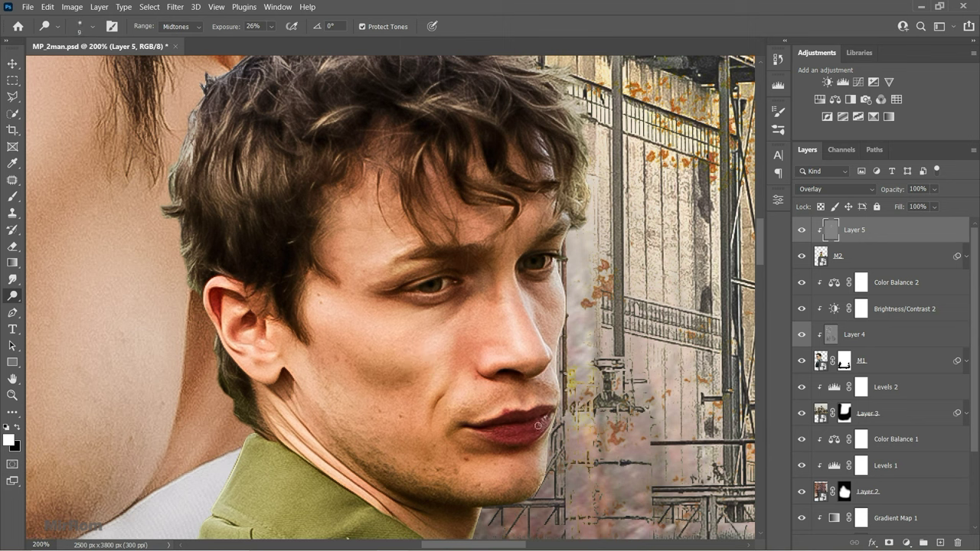
{"action": "key", "text": "bracketright"}
{"action": "key", "text": "bracketright"}
{"action": "key", "text": "bracketright"}
{"action": "key", "text": "bracketleft"}
{"action": "key", "text": "bracketleft"}
{"action": "key", "text": "bracketleft"}
{"action": "scroll", "coordinate": [528, 302], "scroll_direction": "down", "scroll_amount": 5}
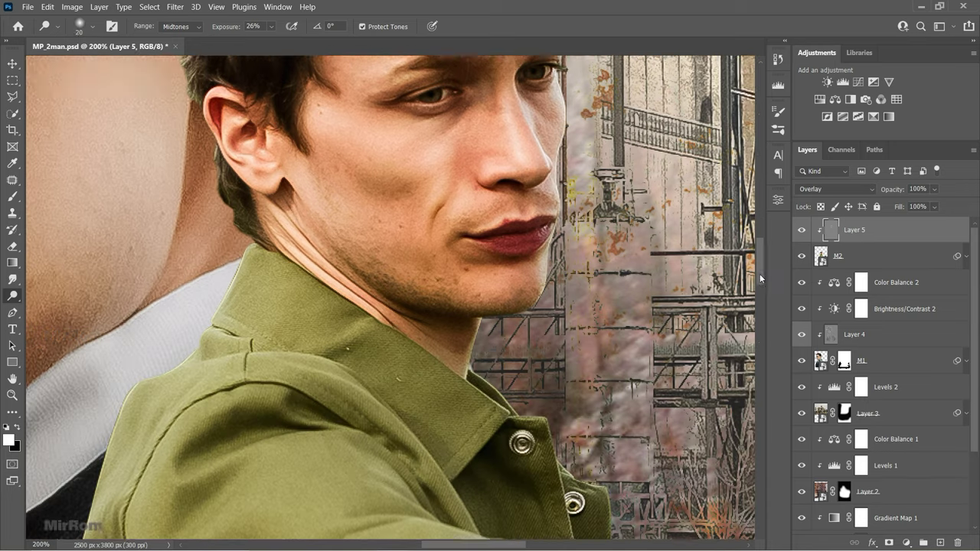
{"action": "scroll", "coordinate": [528, 303], "scroll_direction": "down", "scroll_amount": 1}
- Lighten the shirt collar, shoulder and shirt folds along to the sleeve
{"action": "key", "text": "bracketright"}
{"action": "key", "text": "bracketright"}
{"action": "key", "text": "bracketright"}
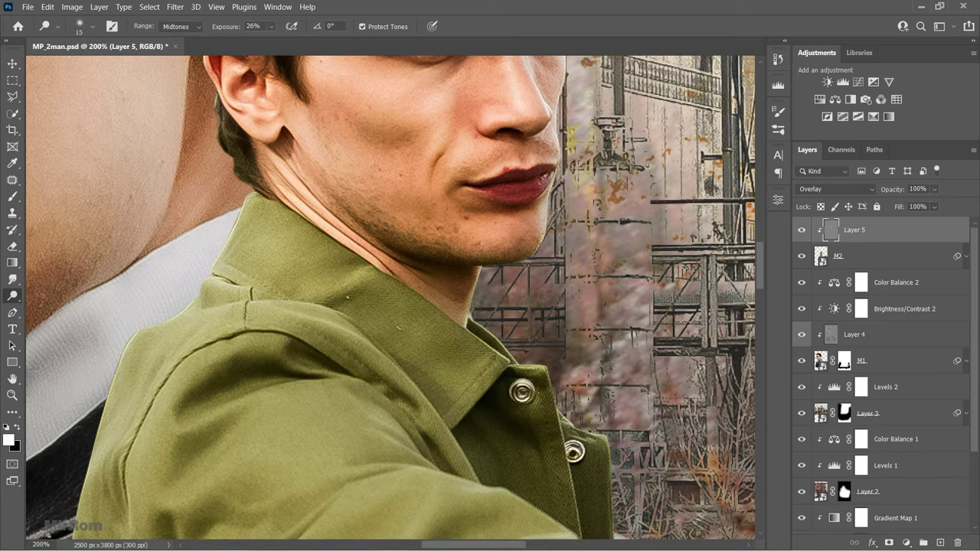
{"action": "key", "text": "bracketleft"}
{"action": "key", "text": "bracketleft"}
{"action": "key", "text": "bracketleft"}
{"action": "key", "text": "bracketleft"}
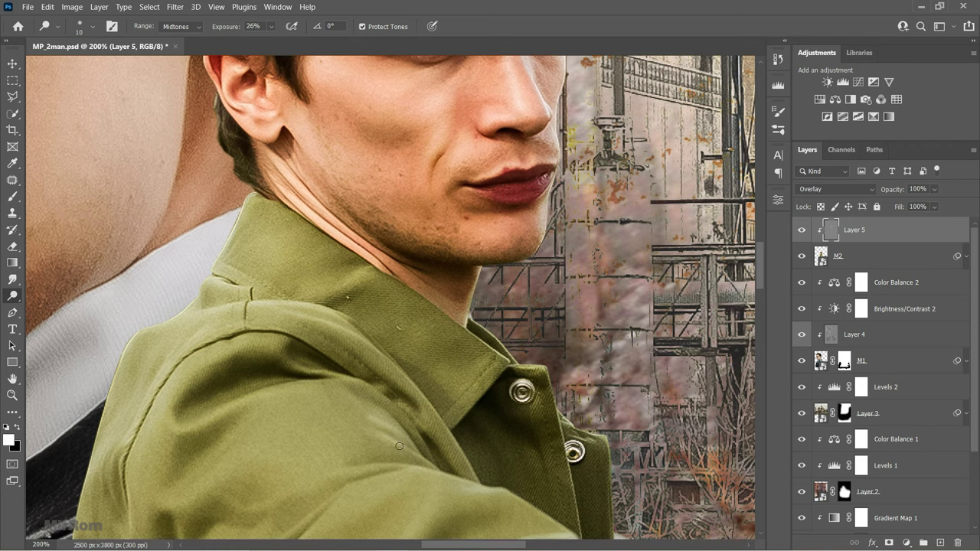
{"action": "left_click_drag", "start_coordinate": [314, 388], "coordinate": [497, 375]}
{"action": "left_click_drag", "start_coordinate": [760, 285], "coordinate": [760, 303]}
{"action": "key", "text": "bracketleft"}
{"action": "left_click_drag", "start_coordinate": [498, 295], "coordinate": [141, 390]}
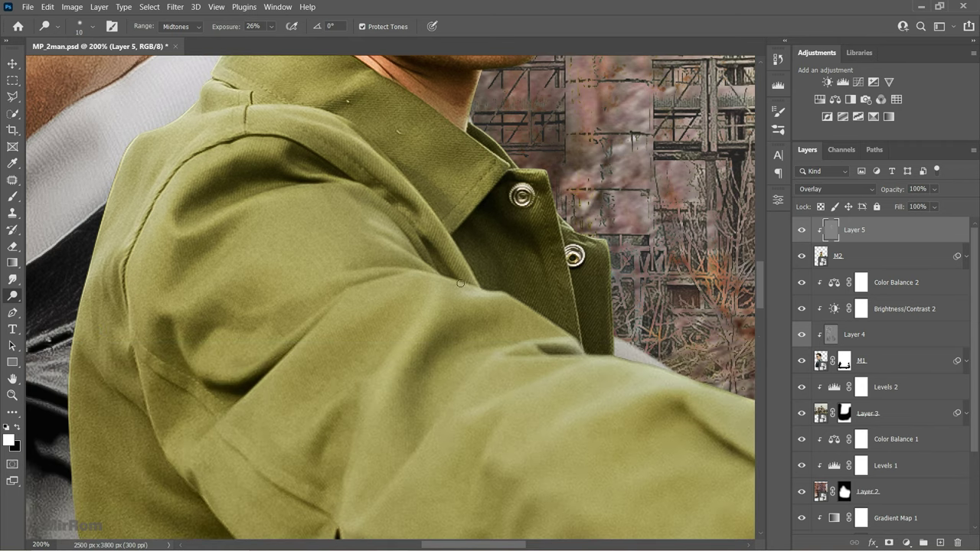
{"action": "key", "text": "bracketright"}
{"action": "key", "text": "ctrl+minus"}
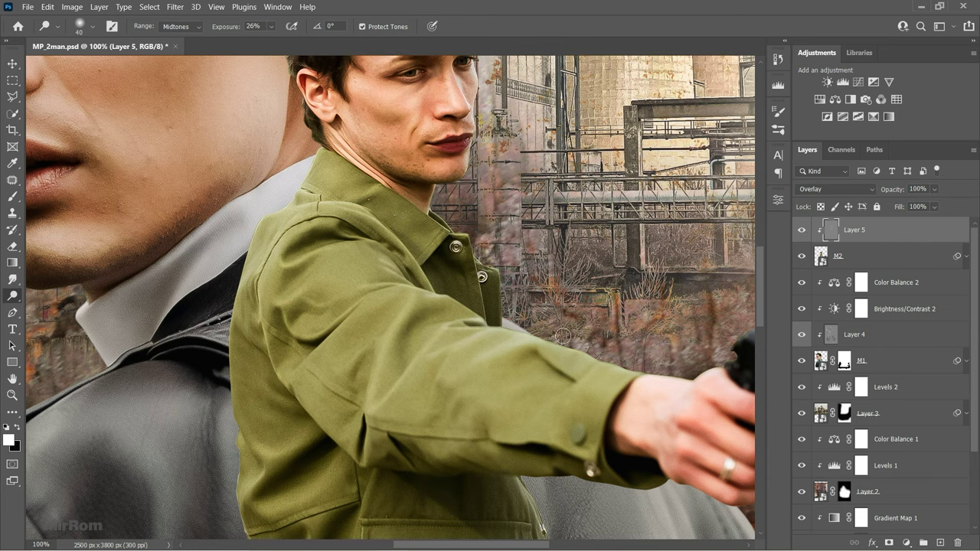
- Dodge the hand, jacket, lower jacket, pocket flap and sleeve near the gun
{"action": "key", "text": "bracketright"}
{"action": "key", "text": "bracketright"}
{"action": "key", "text": "bracketright"}
{"action": "key", "text": "bracketleft"}
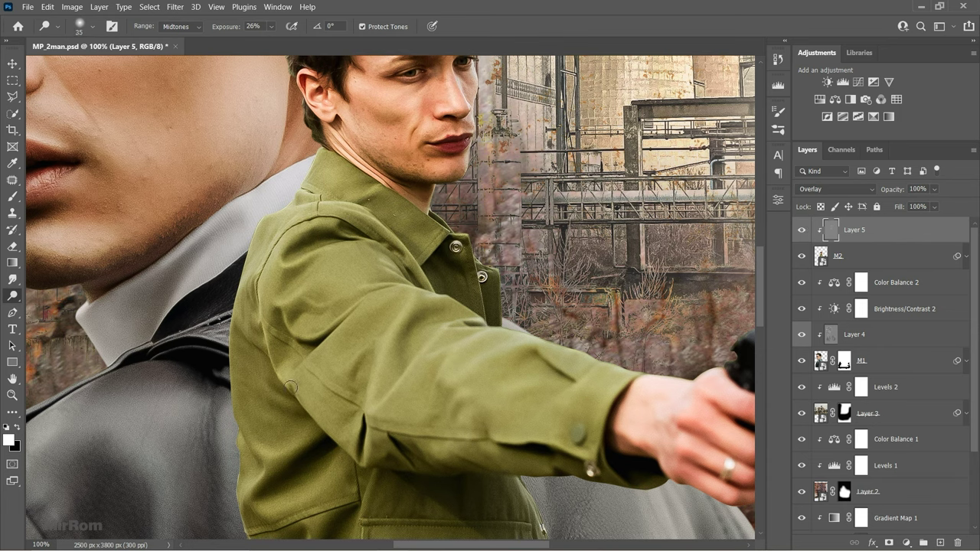
{"action": "scroll", "coordinate": [287, 506], "scroll_direction": "down", "scroll_amount": 2}
{"action": "scroll", "coordinate": [285, 459], "scroll_direction": "down", "scroll_amount": 2}
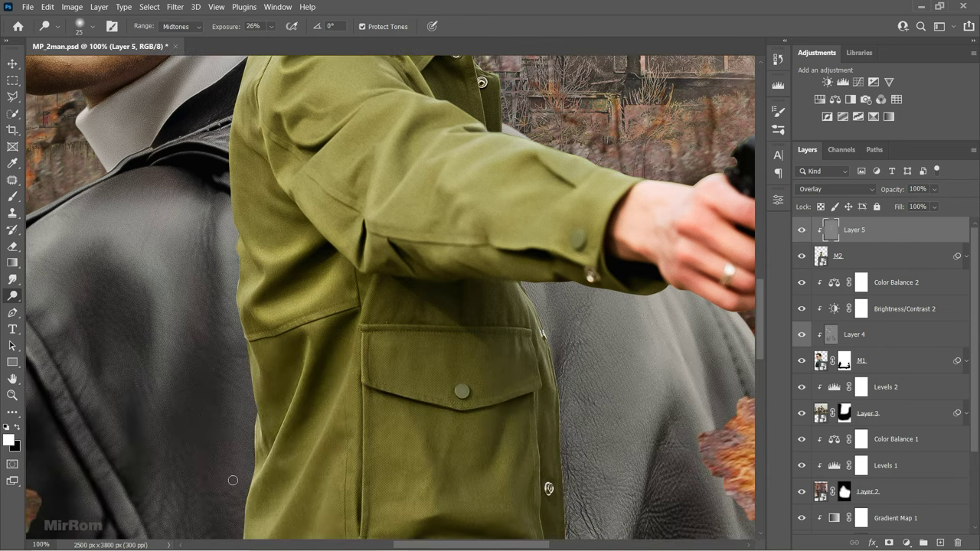
{"action": "key", "text": "bracketleft"}
{"action": "key", "text": "bracketleft"}
{"action": "key", "text": "bracketleft"}
{"action": "scroll", "coordinate": [280, 352], "scroll_direction": "down", "scroll_amount": 4}
{"action": "key", "text": "bracketleft"}
{"action": "key", "text": "bracketleft"}
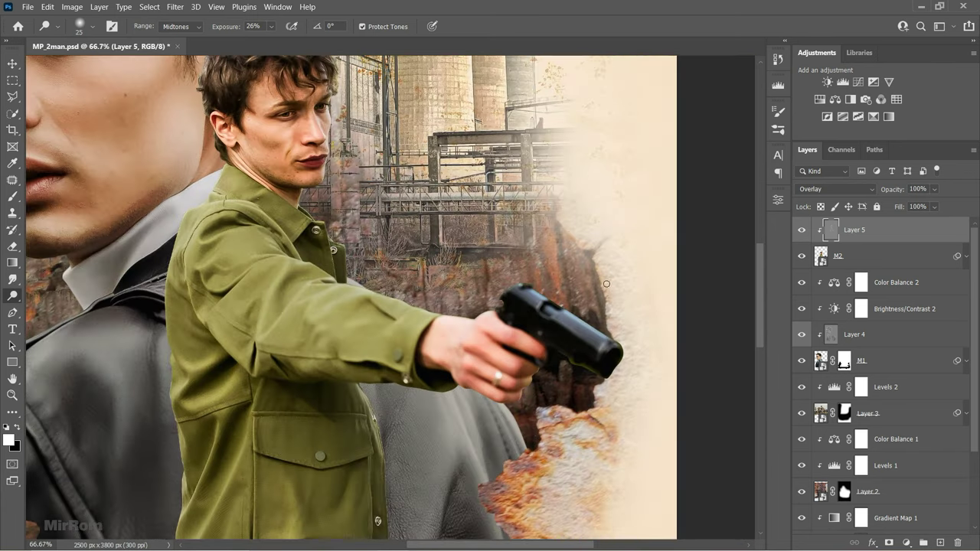
{"action": "key", "text": "bracketright"}
{"action": "key", "text": "bracketright"}
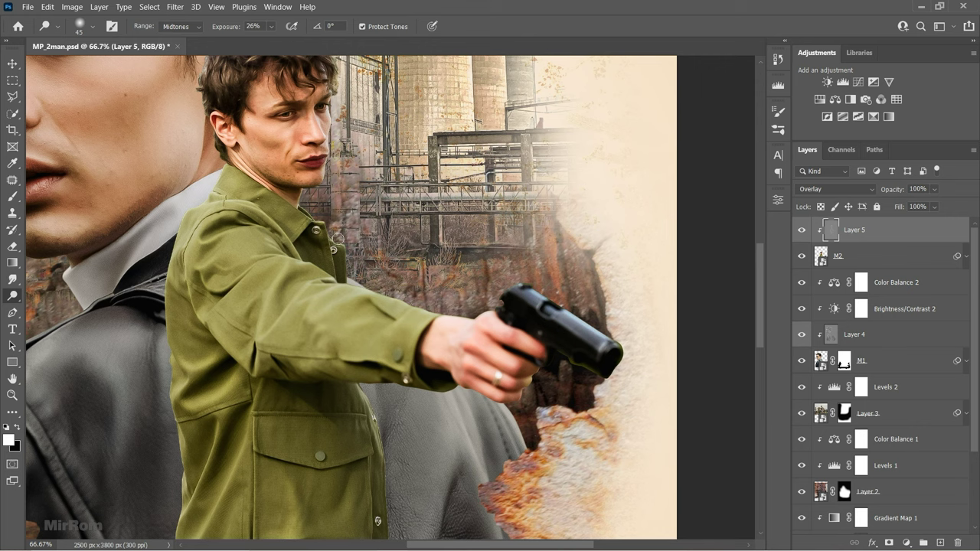
{"action": "key", "text": "bracketright"}
{"action": "key", "text": "bracketright"}
{"action": "key", "text": "bracketright"}
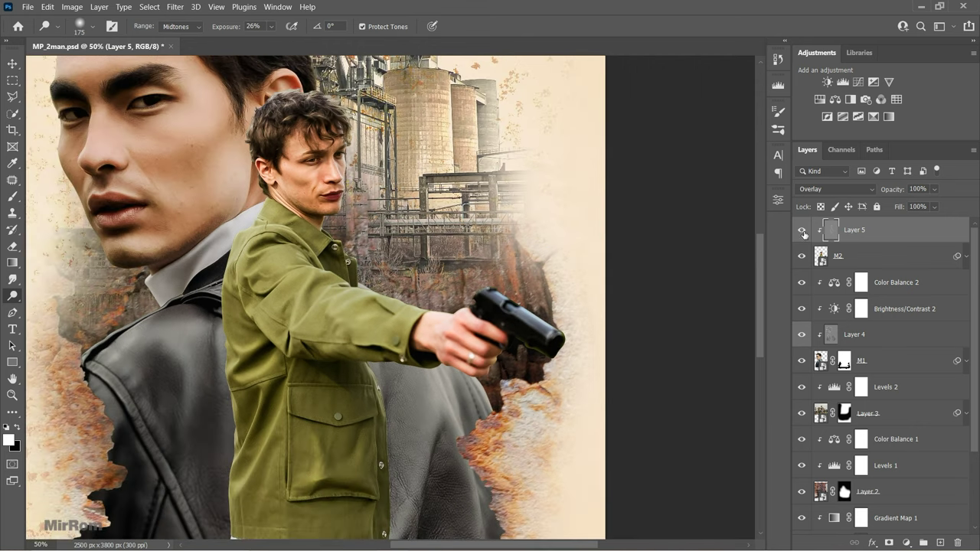
- Switch to the Burn Tool and zoom in on the younger man's face
{"action": "right_click", "coordinate": [13, 296]}
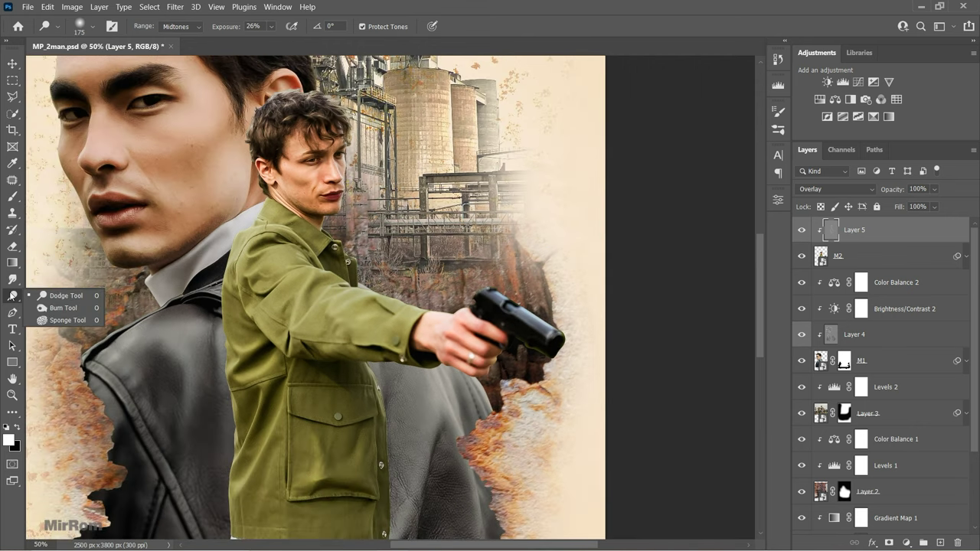
{"action": "left_click", "coordinate": [48, 304]}
{"action": "key", "text": "ctrl+plus"}
{"action": "key", "text": "bracketright"}
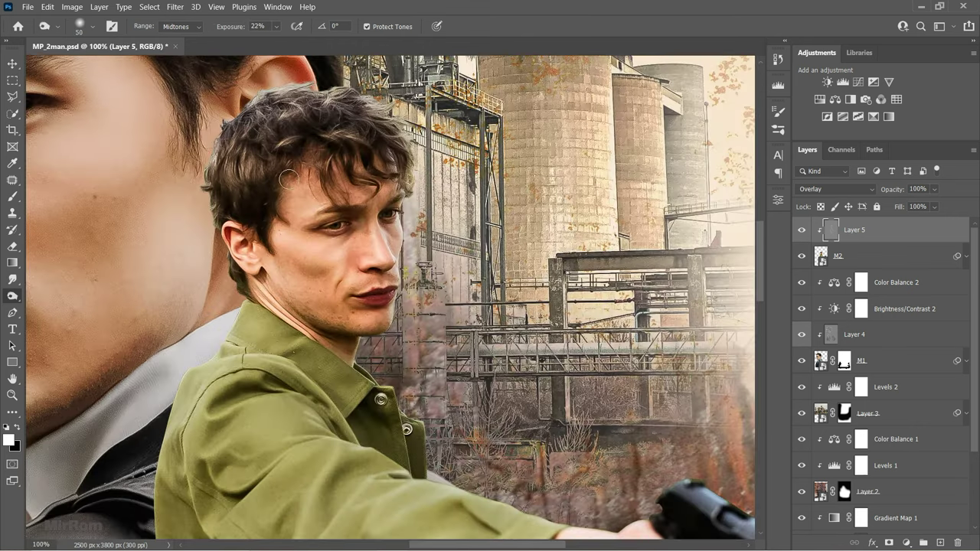
{"action": "key", "text": "bracketleft"}
{"action": "key", "text": "bracketleft"}
{"action": "key", "text": "bracketleft"}
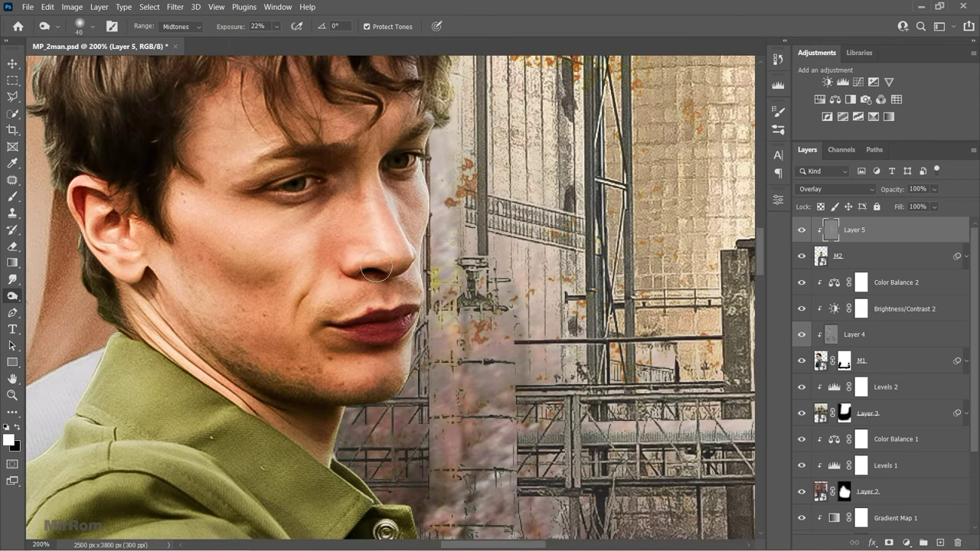
{"action": "key", "text": "ctrl+plus"}
- Burn shadows under the eye and along the hair, hairline, neck and chin
{"action": "key", "text": "bracketleft"}
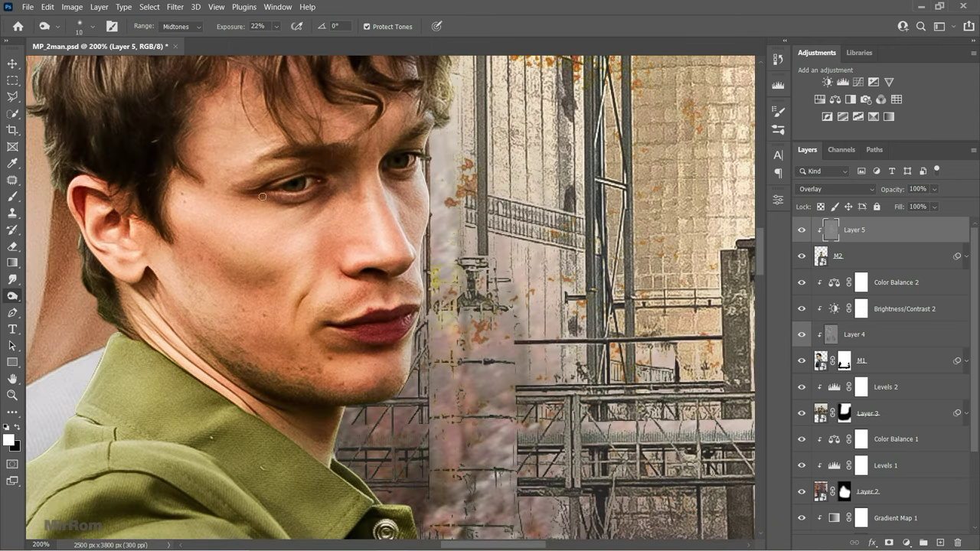
{"action": "key", "text": "bracketleft"}
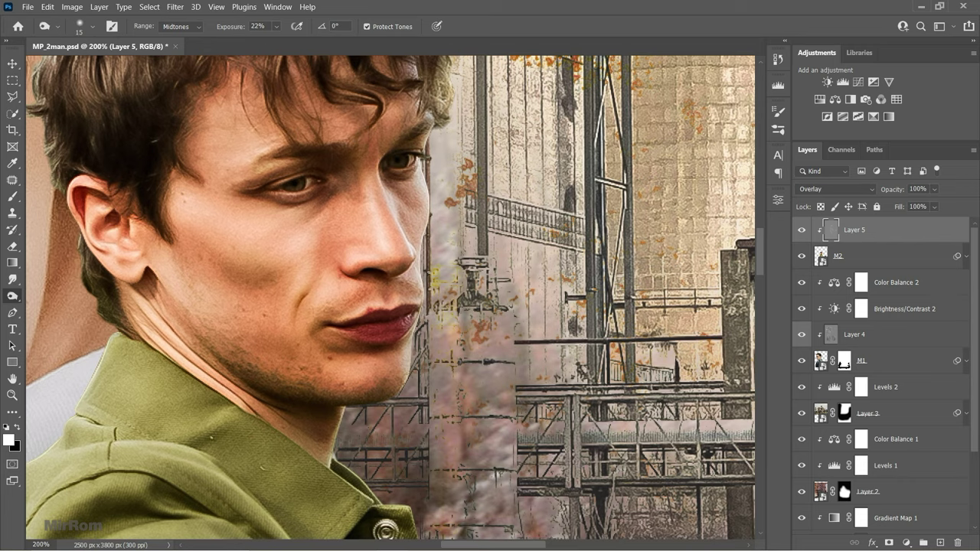
{"action": "scroll", "coordinate": [373, 194], "scroll_direction": "up", "scroll_amount": 3}
{"action": "key", "text": "bracketright"}
{"action": "key", "text": "bracketright"}
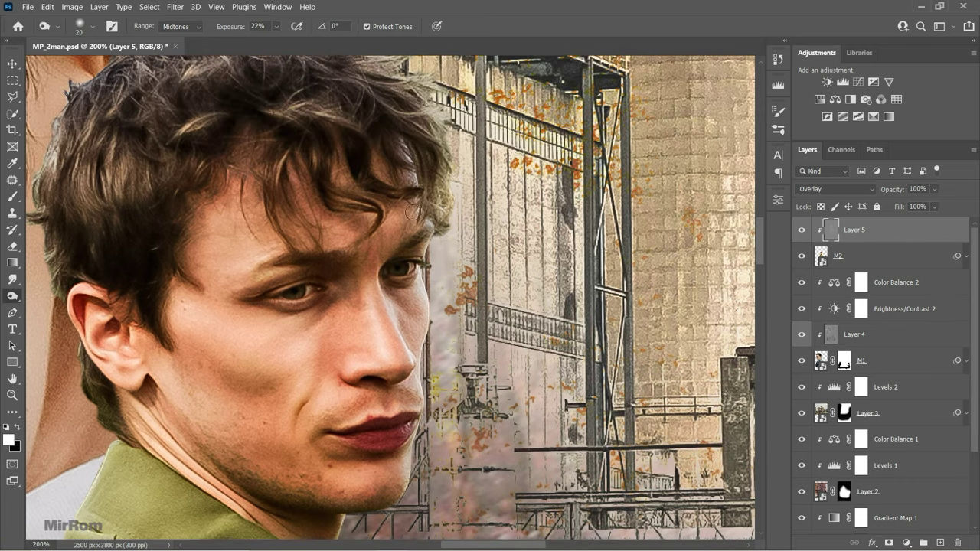
{"action": "key", "text": "bracketright"}
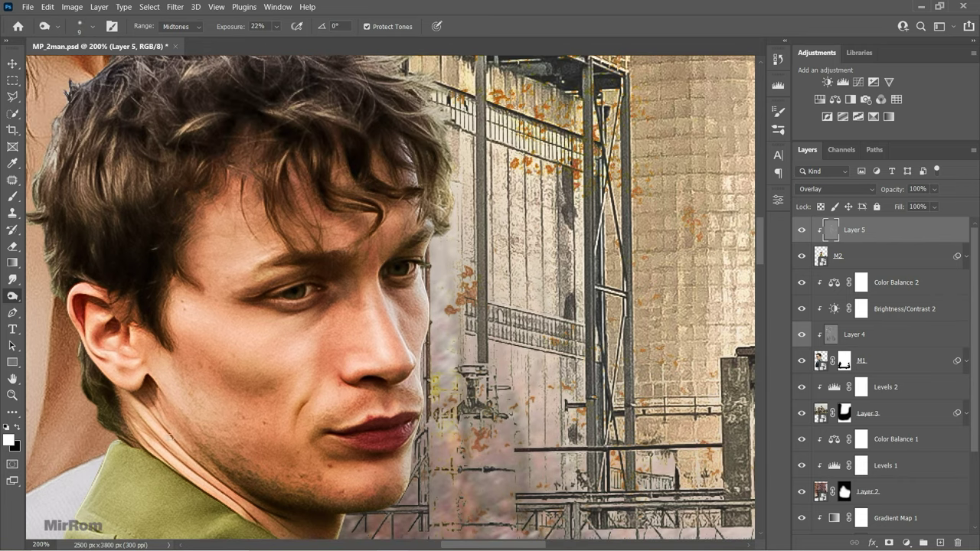
{"action": "key", "text": "bracketright"}
{"action": "key", "text": "bracketright"}
{"action": "key", "text": "bracketright"}
{"action": "scroll", "coordinate": [75, 380], "scroll_direction": "up", "scroll_amount": 3}
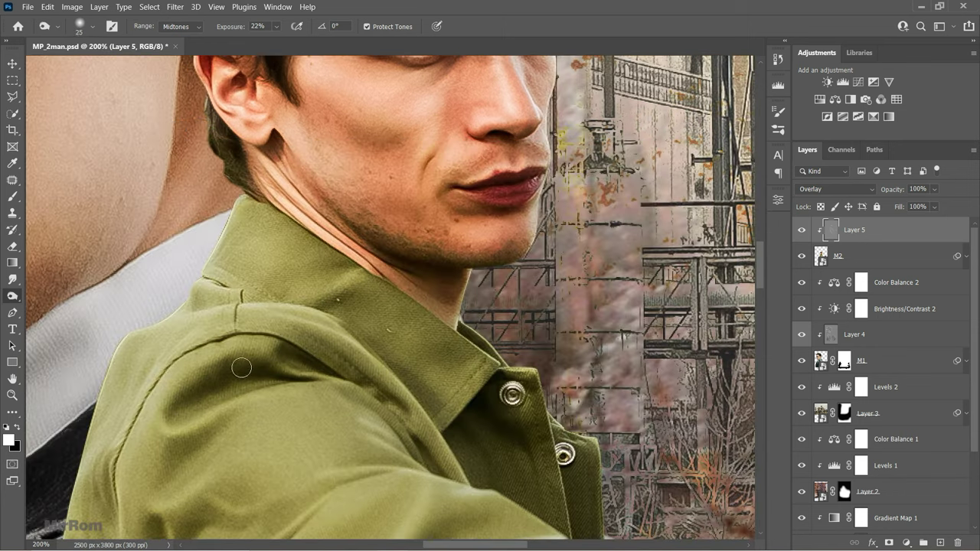
- Darken the green sleeve's folds, its left edge and the area near the cuff
{"action": "key", "text": "bracketright"}
{"action": "scroll", "coordinate": [442, 414], "scroll_direction": "down", "scroll_amount": 3}
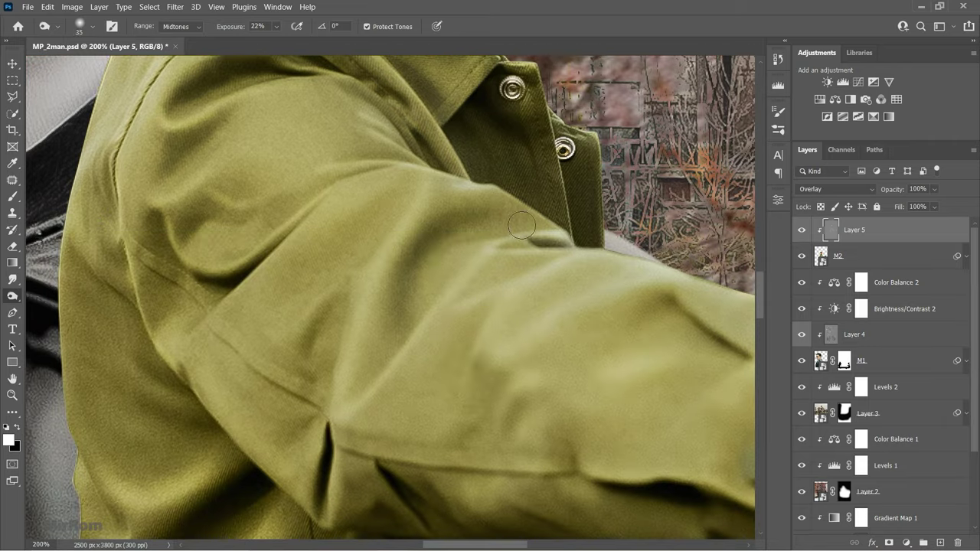
{"action": "scroll", "coordinate": [491, 420], "scroll_direction": "down", "scroll_amount": 1}
{"action": "key", "text": "bracketright"}
{"action": "key", "text": "bracketright"}
{"action": "left_click_drag", "start_coordinate": [521, 418], "coordinate": [689, 329]}
{"action": "left_click_drag", "start_coordinate": [318, 314], "coordinate": [276, 440]}
{"action": "left_click_drag", "start_coordinate": [99, 184], "coordinate": [176, 298]}
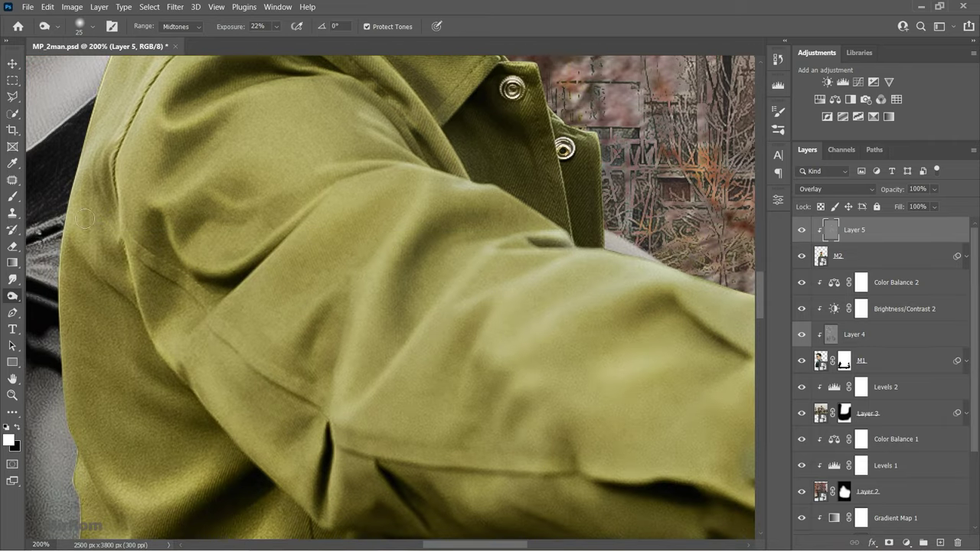
{"action": "mouse_move", "coordinate": [107, 261]}
{"action": "left_mouse_down"}
{"action": "mouse_move", "coordinate": [102, 385]}
{"action": "mouse_move", "coordinate": [260, 475]}
{"action": "left_mouse_up"}
{"action": "key", "text": "ctrl+minus"}
{"action": "key", "text": "bracketright"}
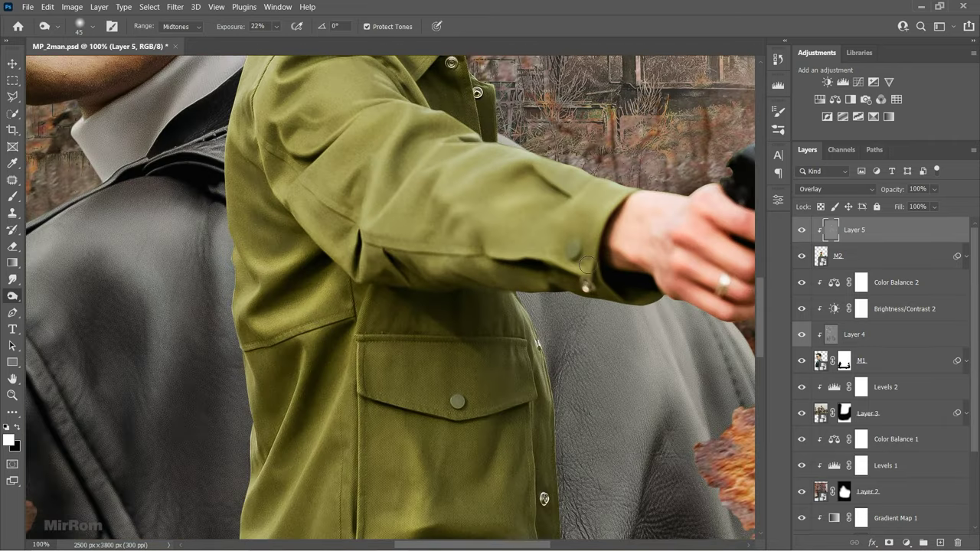
{"action": "left_click_drag", "start_coordinate": [505, 275], "coordinate": [628, 213]}
- Burn the jacket near the pistol and its lower front, then view the whole poster
{"action": "key", "text": "bracketleft"}
{"action": "key", "text": "bracketleft"}
{"action": "key", "text": "bracketleft"}
{"action": "scroll", "coordinate": [587, 289], "scroll_direction": "right", "scroll_amount": 3}
{"action": "key", "text": "bracketright"}
{"action": "key", "text": "bracketright"}
{"action": "key", "text": "bracketright"}
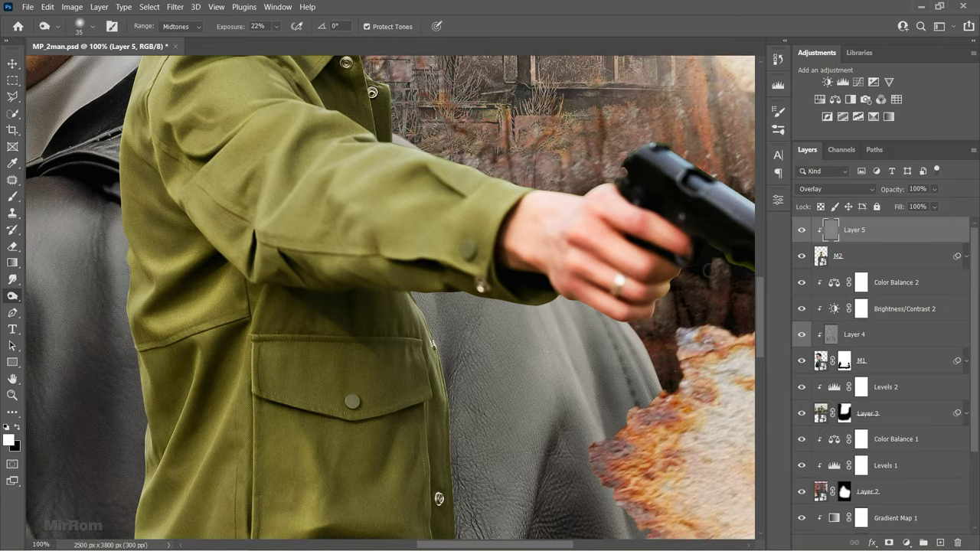
{"action": "scroll", "coordinate": [383, 306], "scroll_direction": "down", "scroll_amount": 4}
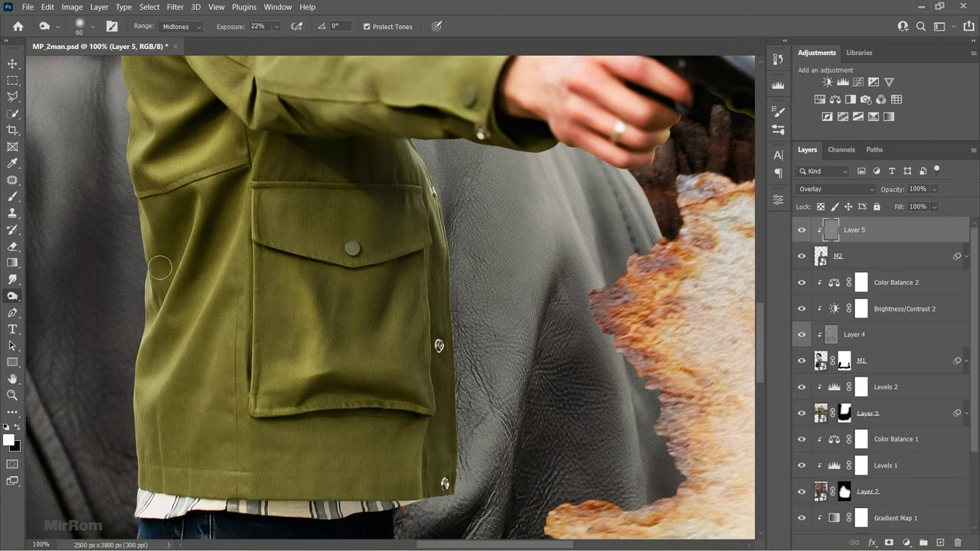
{"action": "key", "text": "bracketleft"}
{"action": "key", "text": "bracketleft"}
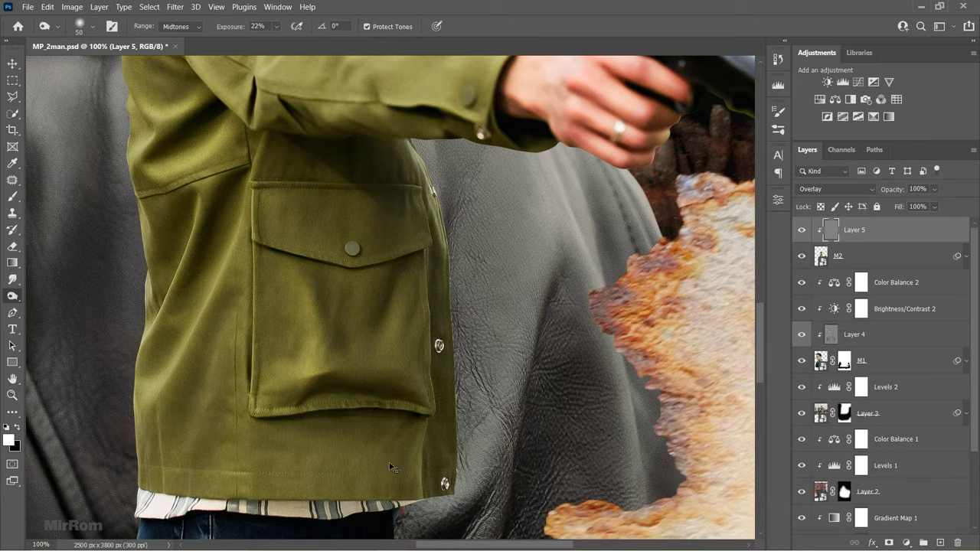
{"action": "key", "text": "ctrl+minus"}
{"action": "key", "text": "ctrl+minus"}
{"action": "key", "text": "bracketright"}
{"action": "key", "text": "bracketright"}
{"action": "key", "text": "bracketright"}
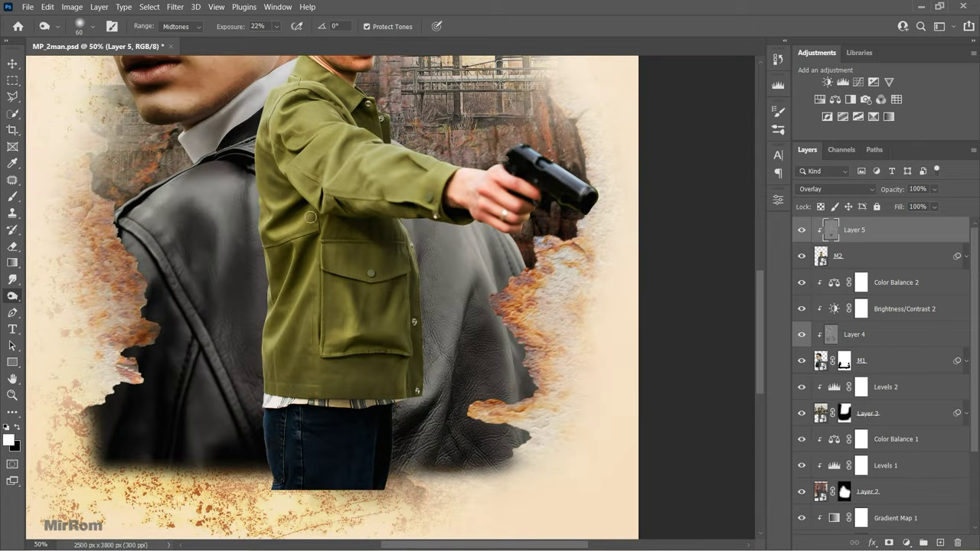
{"action": "key", "text": "ctrl+minus"}
{"action": "key", "text": "v"}
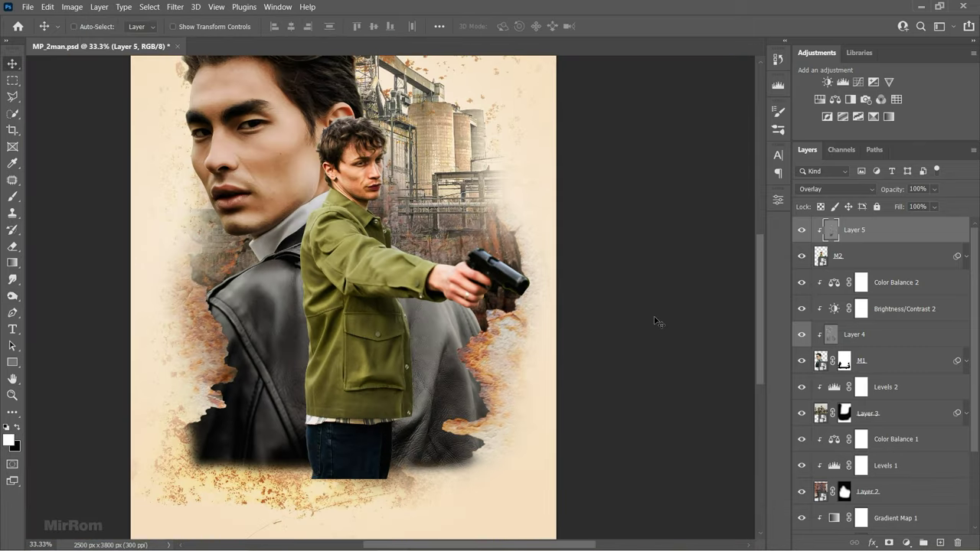
- Add Hue/Saturation: Yellows Saturation -53, Lightness -75; Greens Saturation -66
{"action": "left_click", "coordinate": [819, 100]}
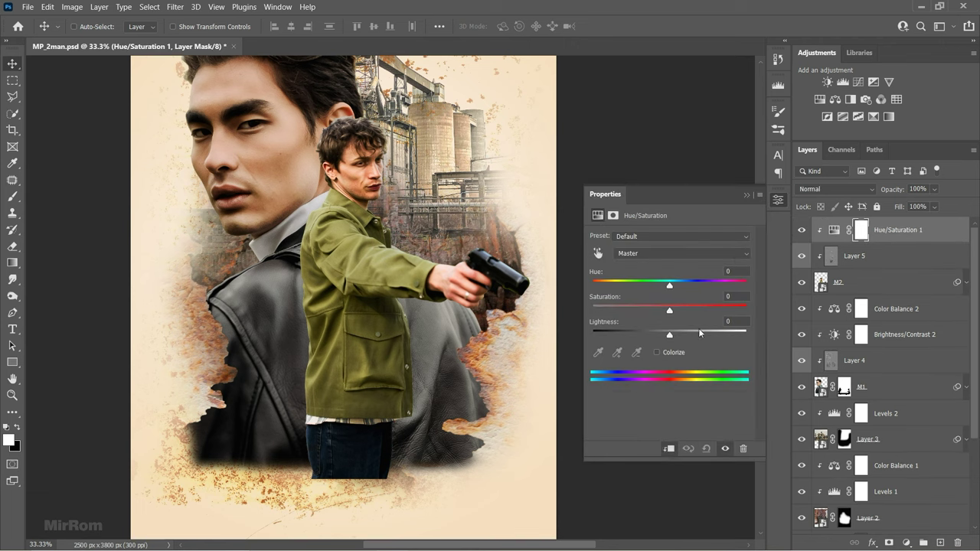
{"action": "left_click", "coordinate": [673, 254]}
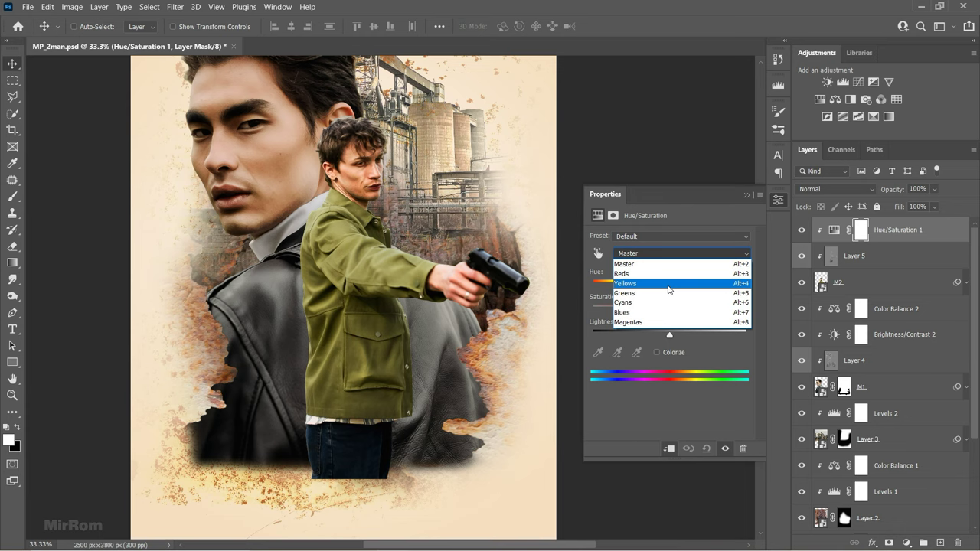
{"action": "left_click", "coordinate": [669, 288]}
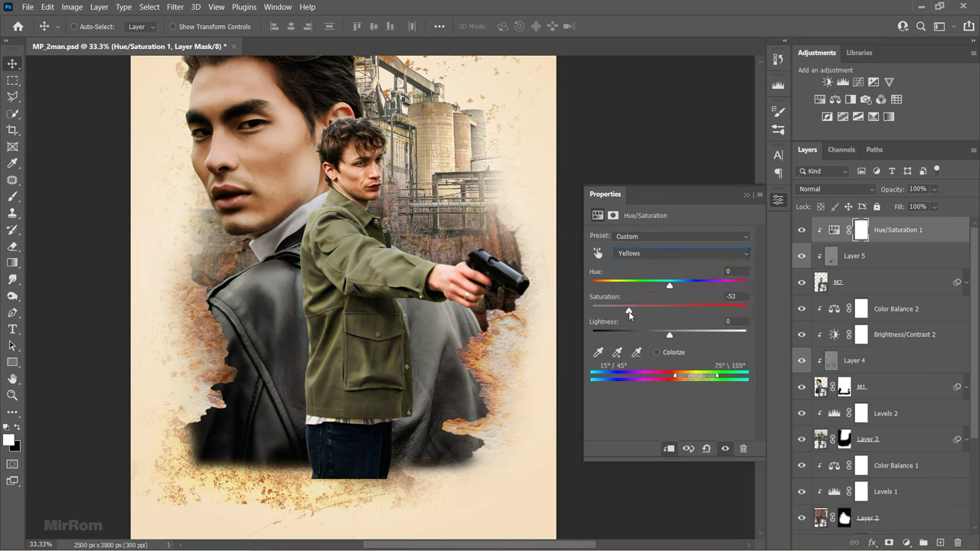
{"action": "left_click_drag", "start_coordinate": [648, 330], "coordinate": [620, 332]}
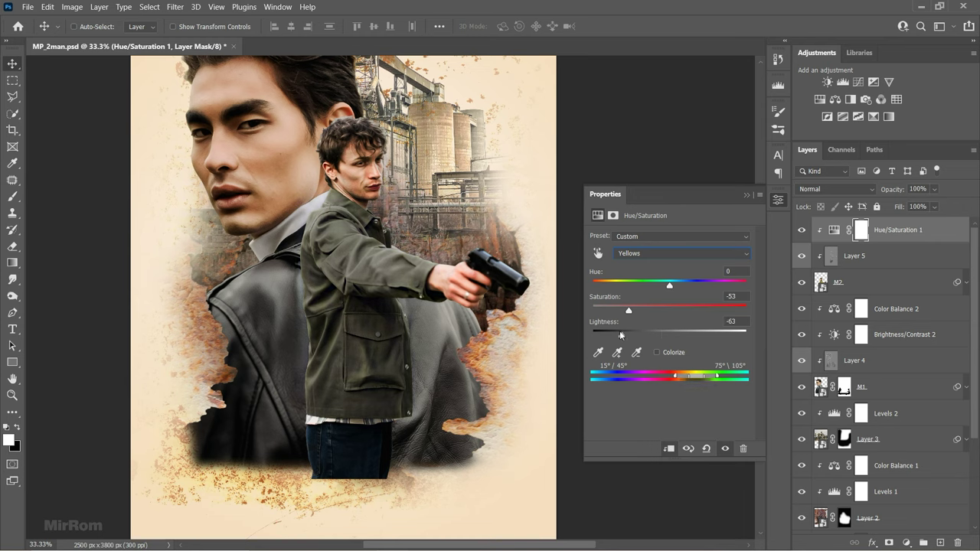
{"action": "left_click", "coordinate": [650, 255]}
{"action": "left_click", "coordinate": [643, 289]}
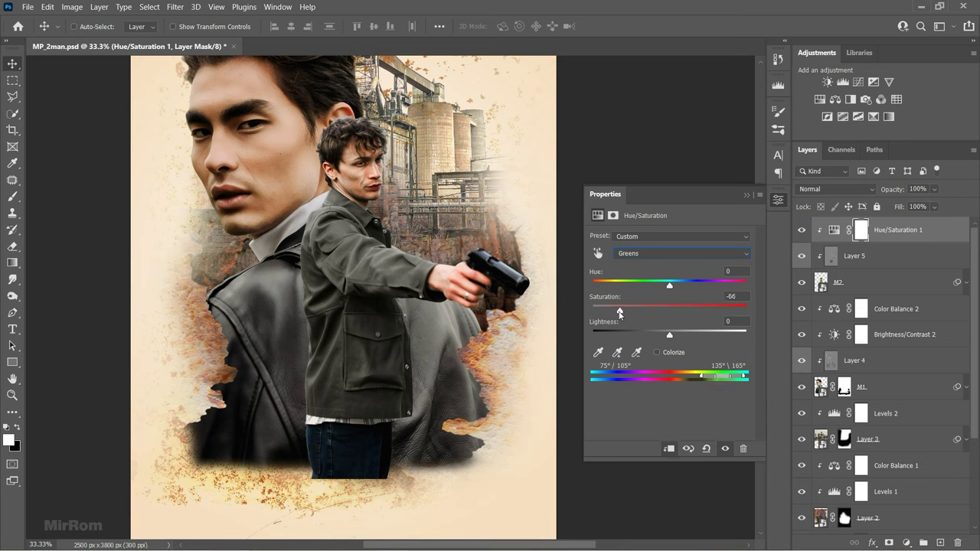
{"action": "left_click_drag", "start_coordinate": [611, 313], "coordinate": [610, 314]}
{"action": "left_click", "coordinate": [725, 449]}
{"action": "left_click", "coordinate": [745, 196]}
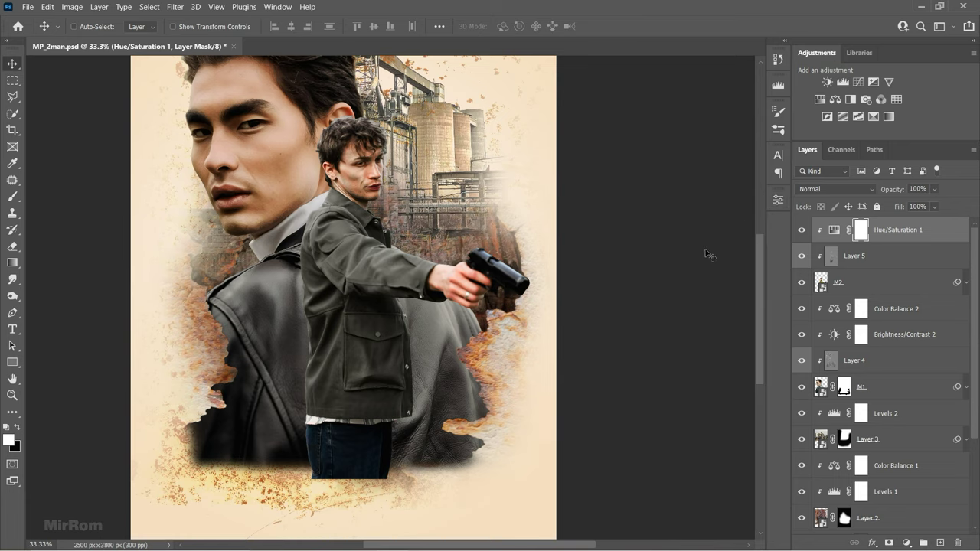
- Add a clipped Color Balance layer with midtones Cyan-Red +3 and Yellow-Blue -9
{"action": "left_click", "coordinate": [834, 100]}
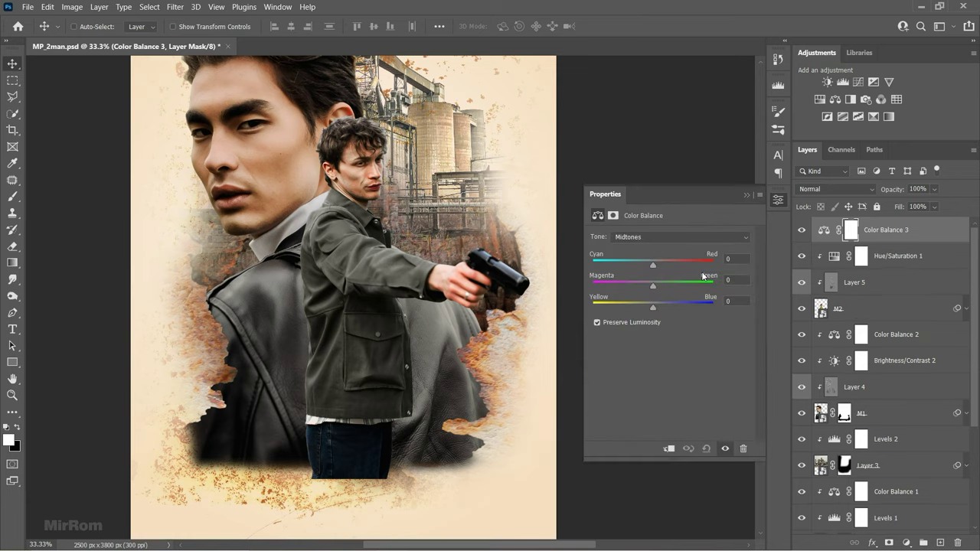
{"action": "left_click", "coordinate": [668, 449]}
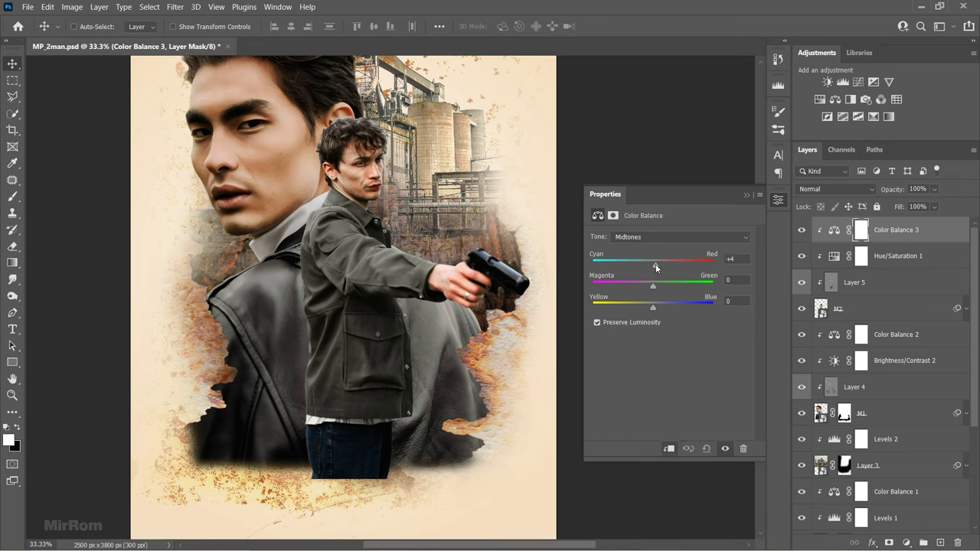
{"action": "left_click_drag", "start_coordinate": [655, 264], "coordinate": [654, 264]}
{"action": "left_click_drag", "start_coordinate": [652, 307], "coordinate": [647, 307]}
{"action": "left_click", "coordinate": [747, 198]}
{"action": "key", "text": "ctrl+minus"}
{"action": "key", "text": "ctrl+minus"}
- Save MP_2man.psd, then bring the red jeep photo into the poster as a new layer
{"action": "key", "text": "ctrl+s"}
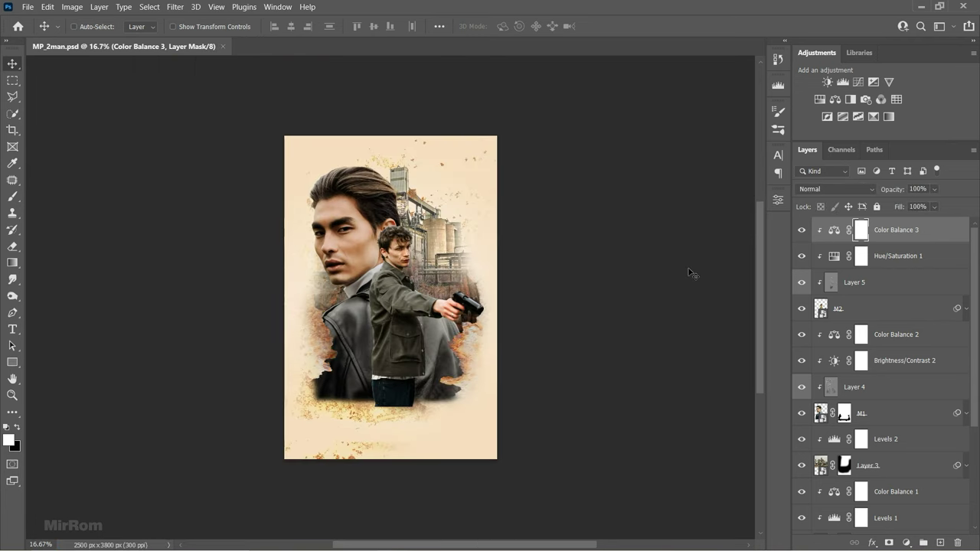
{"action": "key", "text": "alt+f"}
{"action": "key", "text": "o"}
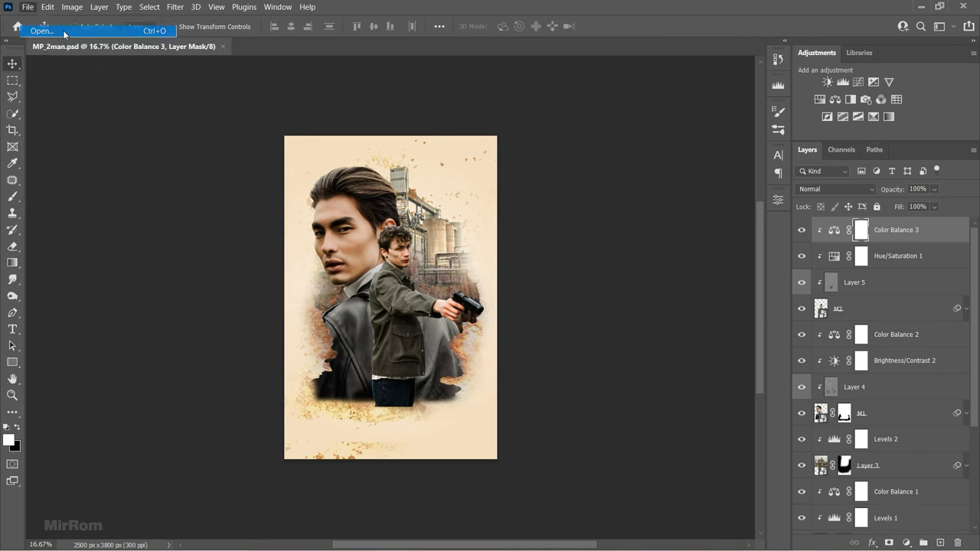
{"action": "key", "text": "Escape"}
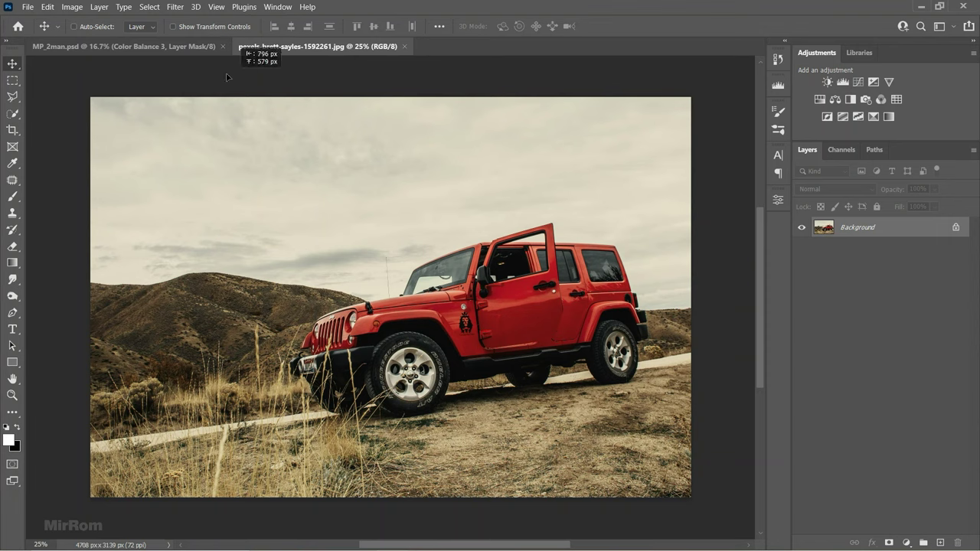
{"action": "left_click", "coordinate": [213, 49]}
{"action": "left_click_drag", "start_coordinate": [212, 49], "coordinate": [372, 77]}
{"action": "mouse_move", "coordinate": [404, 164]}
{"action": "left_mouse_down"}
{"action": "mouse_move", "coordinate": [336, 158]}
{"action": "mouse_move", "coordinate": [350, 194]}
{"action": "left_mouse_up"}
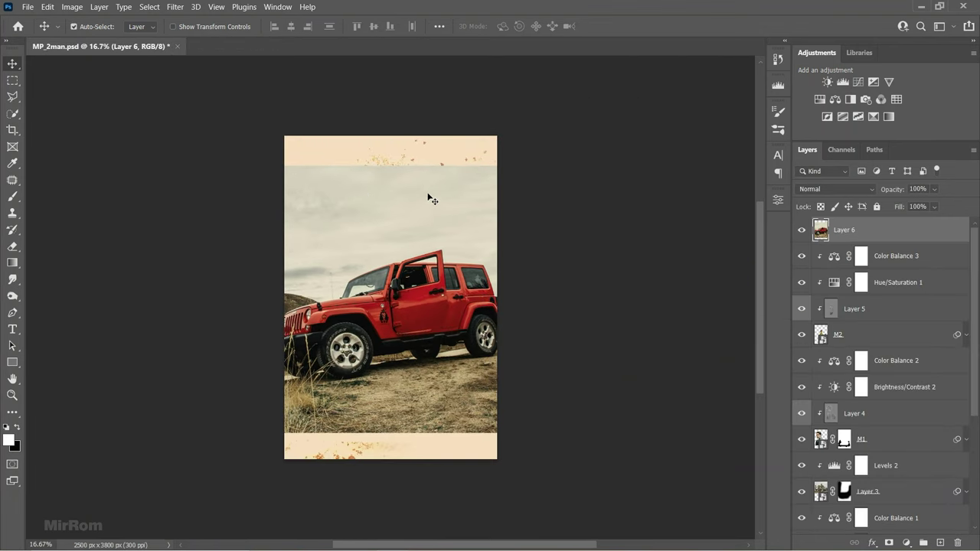
- Scale the jeep layer down to about 40% and lower its opacity for positioning
{"action": "key", "text": "ctrl+t"}
{"action": "left_click_drag", "start_coordinate": [133, 164], "coordinate": [147, 161]}
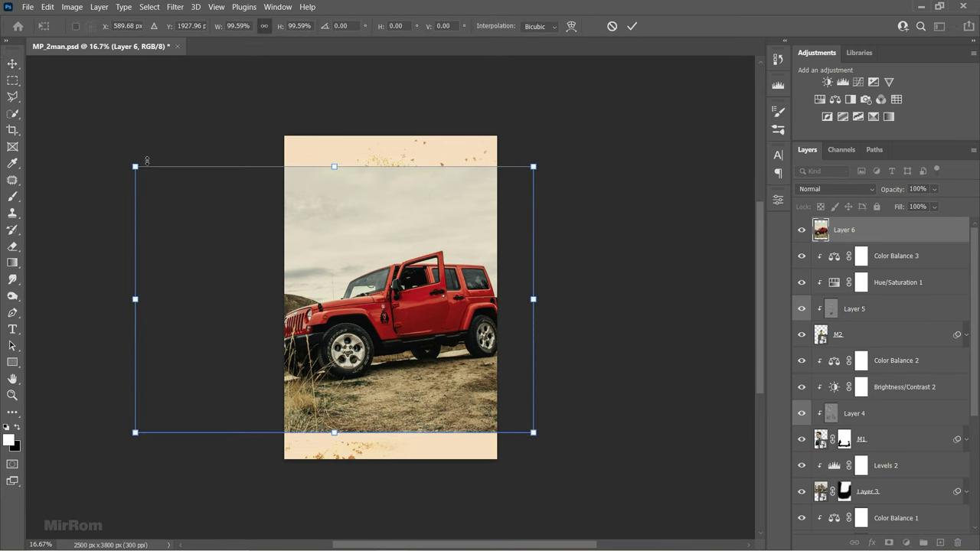
{"action": "left_click", "coordinate": [611, 27]}
{"action": "right_click", "coordinate": [830, 230]}
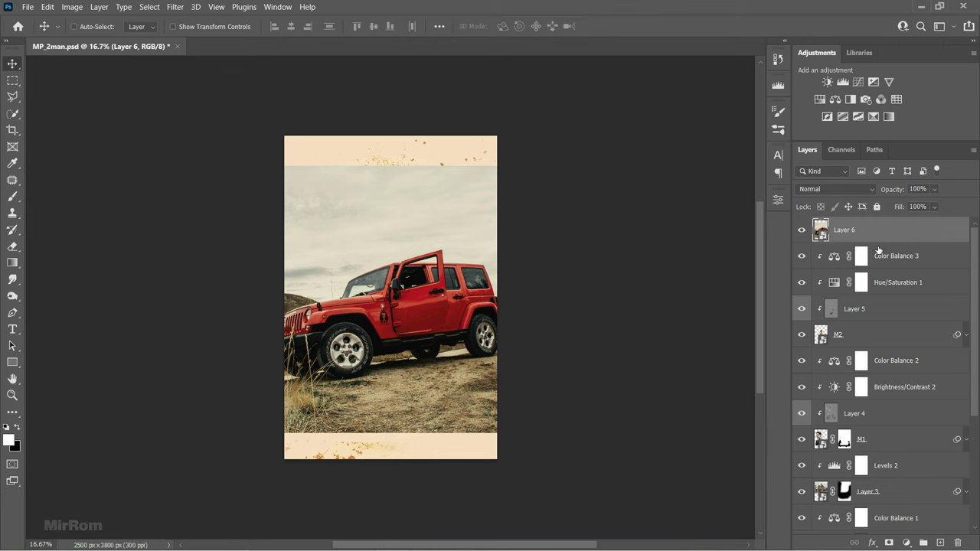
{"action": "key", "text": "ctrl+t"}
{"action": "left_click_drag", "start_coordinate": [546, 164], "coordinate": [470, 280]}
{"action": "key", "text": "Return"}
{"action": "left_click", "coordinate": [933, 189]}
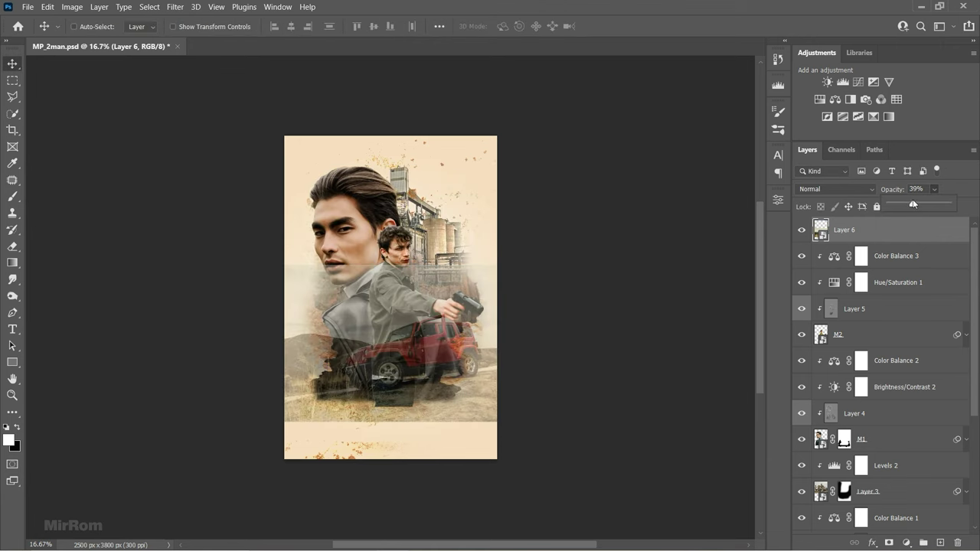
{"action": "left_click_drag", "start_coordinate": [951, 205], "coordinate": [920, 205]}
{"action": "key", "text": "ctrl+plus"}
{"action": "key", "text": "ctrl+plus"}
- Tilt and position the jeep below the men, then restore 100% opacity
{"action": "key", "text": "ctrl+t"}
{"action": "left_click_drag", "start_coordinate": [417, 337], "coordinate": [495, 317]}
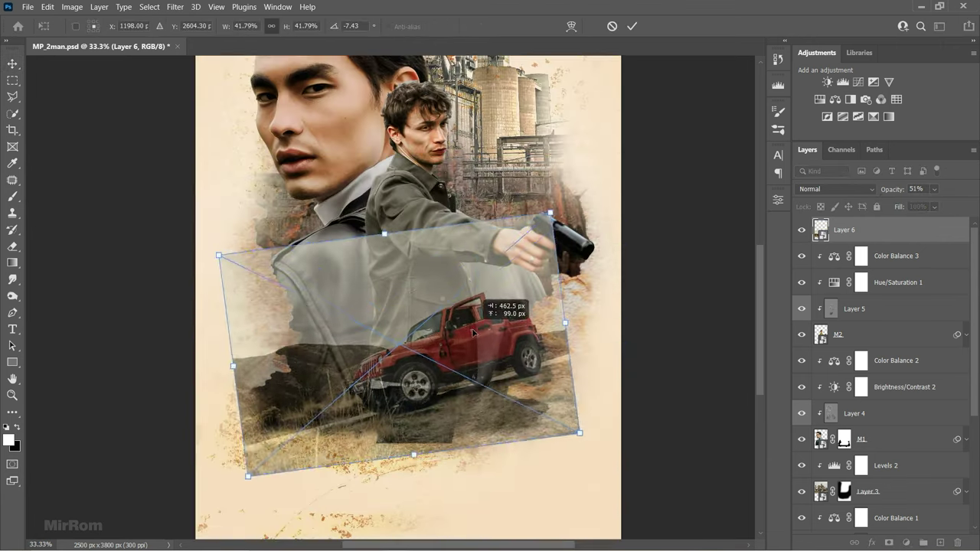
{"action": "mouse_move", "coordinate": [238, 463]}
{"action": "left_mouse_down"}
{"action": "mouse_move", "coordinate": [249, 450]}
{"action": "mouse_move", "coordinate": [241, 458]}
{"action": "left_mouse_up"}
{"action": "left_click_drag", "start_coordinate": [560, 225], "coordinate": [559, 220]}
{"action": "key", "text": "Return"}
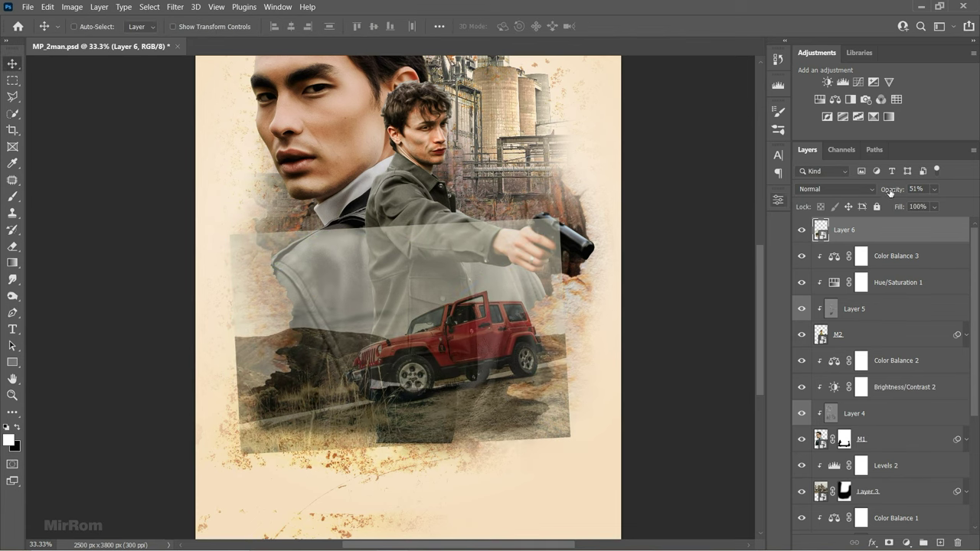
{"action": "left_click_drag", "start_coordinate": [890, 192], "coordinate": [923, 203]}
- Add a mask to the jeep layer, set black as foreground, and load selection Sel1
{"action": "left_click", "coordinate": [889, 542]}
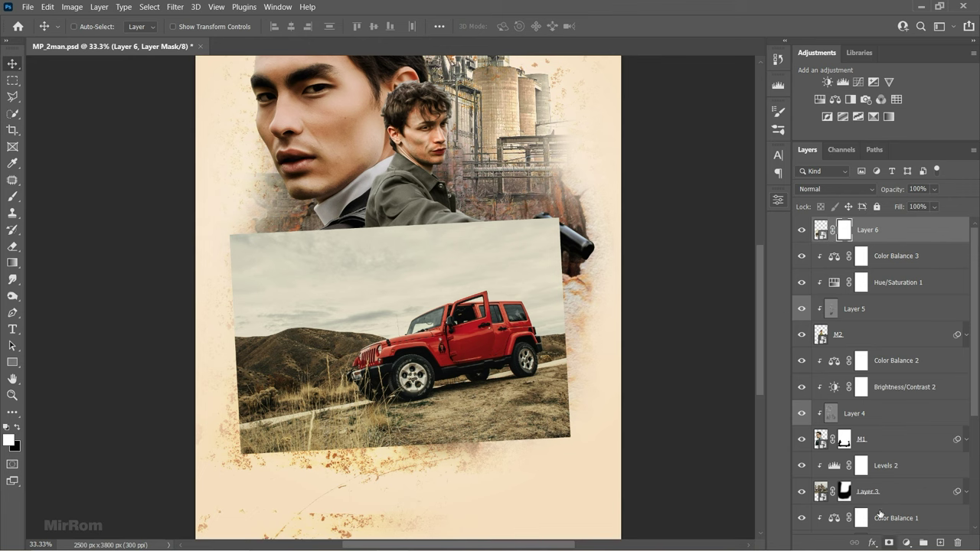
{"action": "left_click", "coordinate": [19, 429]}
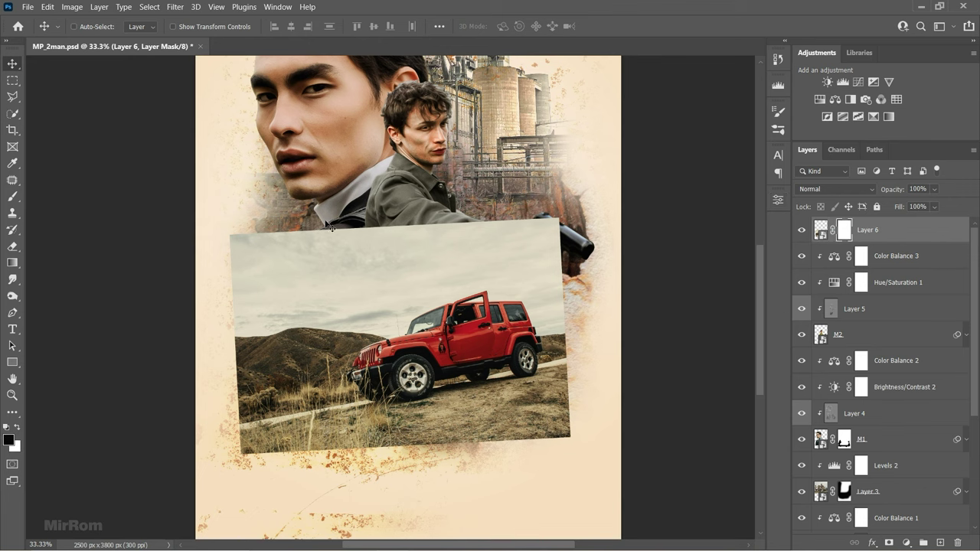
{"action": "key", "text": "ctrl+0"}
{"action": "left_click", "coordinate": [150, 7]}
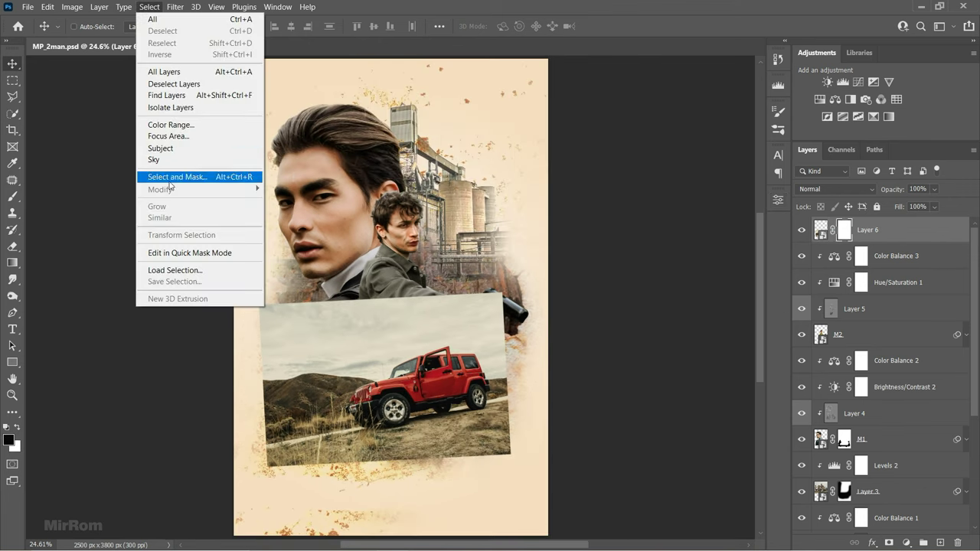
{"action": "left_click", "coordinate": [186, 270]}
{"action": "left_click", "coordinate": [475, 164]}
{"action": "left_click", "coordinate": [432, 223]}
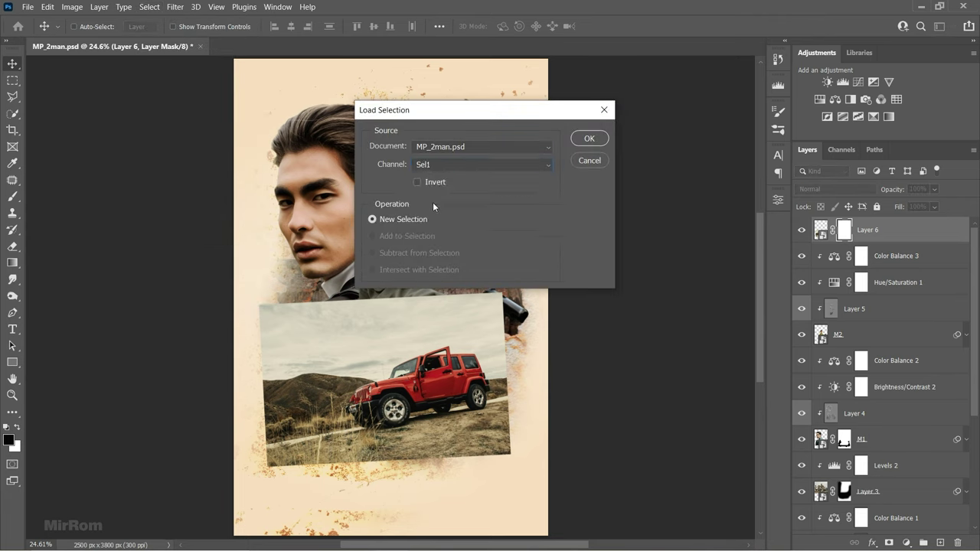
{"action": "left_click", "coordinate": [589, 138]}
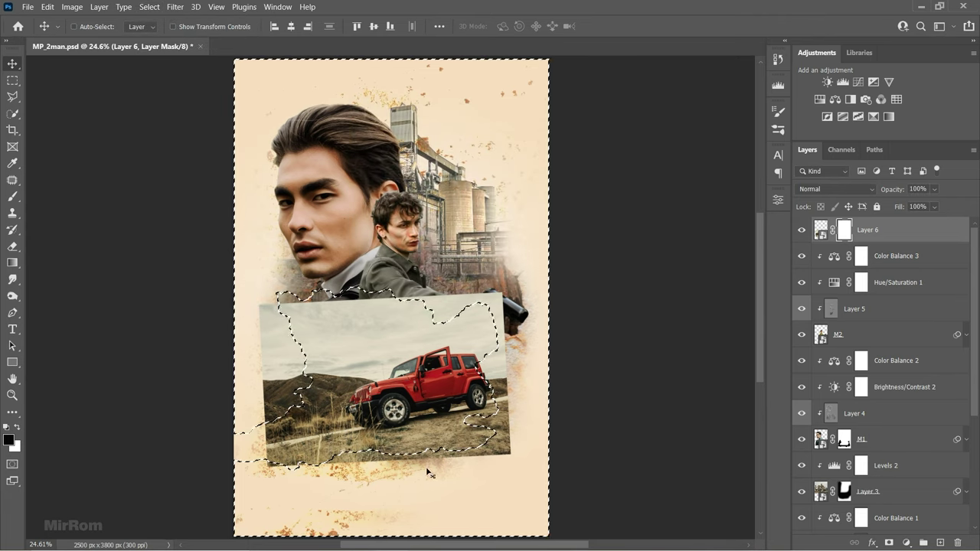
- Paint black on the mask to hide the jeep's edges, lower-left corner and sky
{"action": "key", "text": "b"}
{"action": "key", "text": "0"}
{"action": "key", "text": "bracketright"}
{"action": "key", "text": "bracketright"}
{"action": "key", "text": "bracketright"}
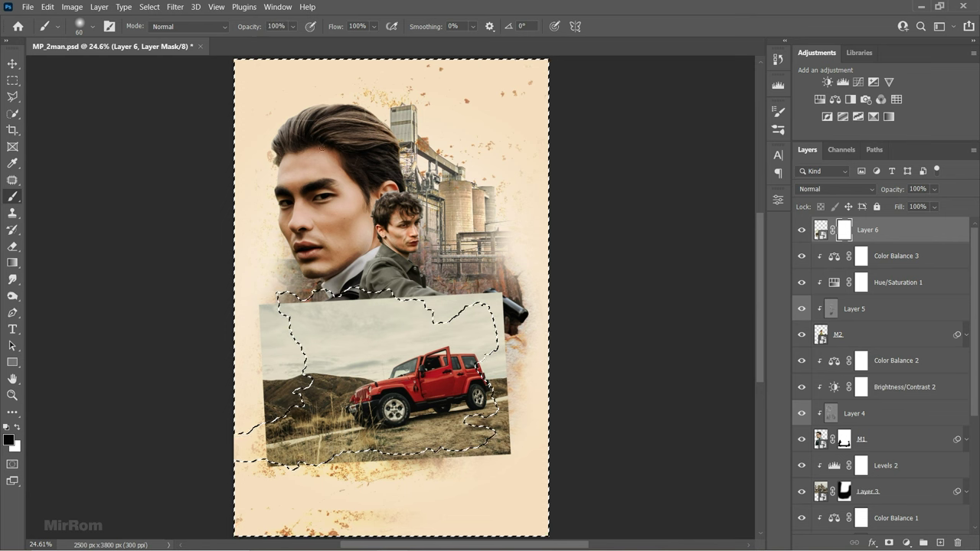
{"action": "key", "text": "bracketleft"}
{"action": "key", "text": "bracketleft"}
{"action": "scroll", "coordinate": [277, 290], "scroll_direction": "up", "scroll_amount": 1}
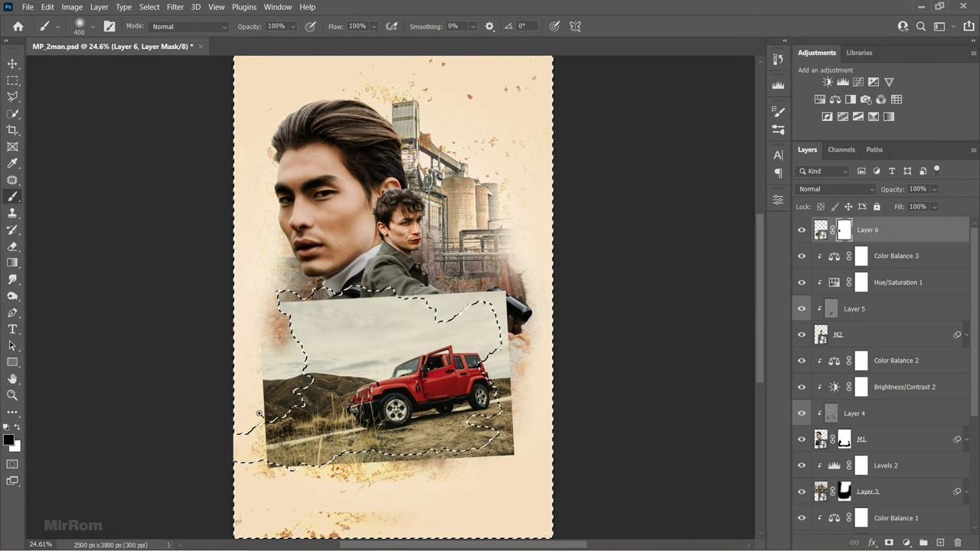
{"action": "scroll", "coordinate": [280, 314], "scroll_direction": "up", "scroll_amount": 1}
{"action": "mouse_move", "coordinate": [283, 327]}
{"action": "left_mouse_down"}
{"action": "mouse_move", "coordinate": [322, 344]}
{"action": "mouse_move", "coordinate": [339, 317]}
{"action": "mouse_move", "coordinate": [599, 264]}
{"action": "mouse_move", "coordinate": [578, 429]}
{"action": "mouse_move", "coordinate": [295, 394]}
{"action": "left_mouse_up"}
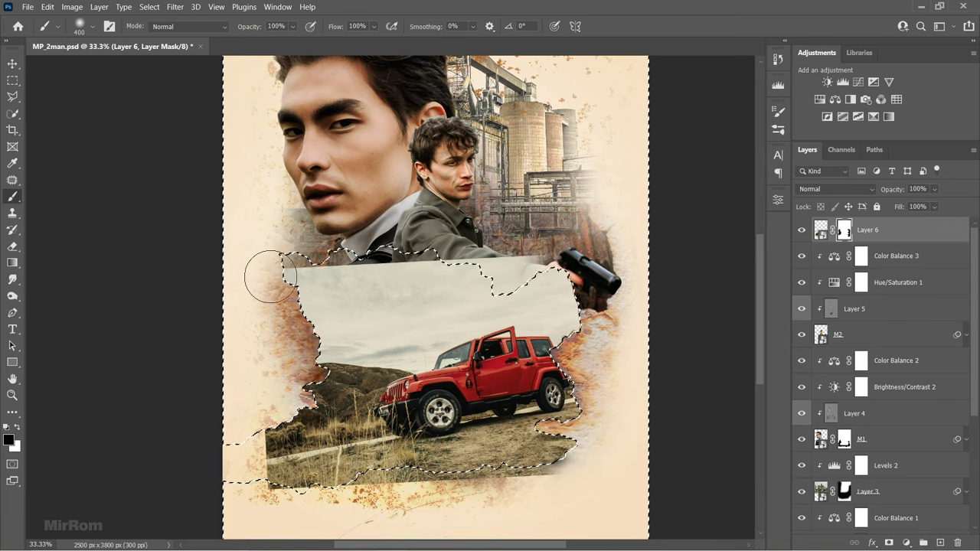
{"action": "key", "text": "ctrl+d"}
{"action": "key", "text": "bracketright"}
{"action": "left_click_drag", "start_coordinate": [245, 448], "coordinate": [247, 464]}
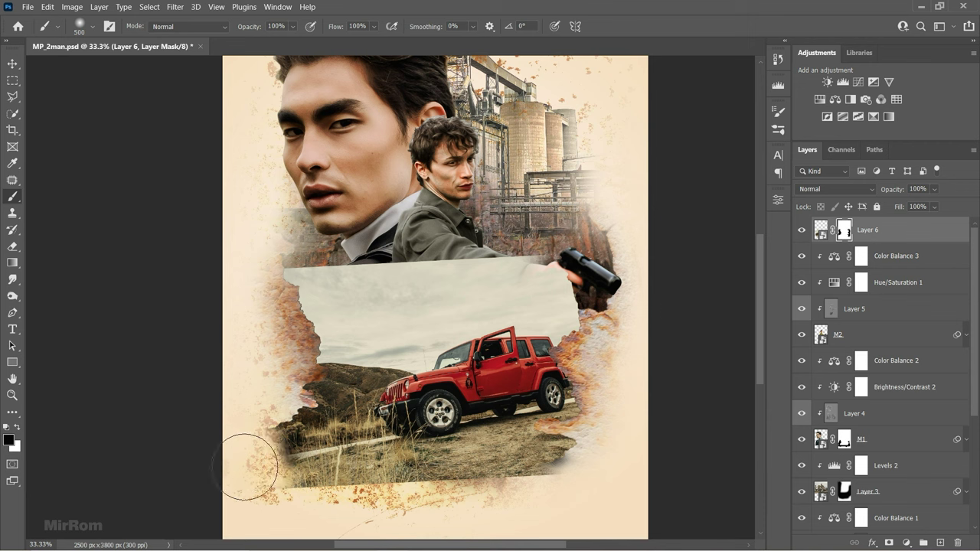
{"action": "key", "text": "bracketright"}
{"action": "key", "text": "bracketright"}
{"action": "key", "text": "bracketright"}
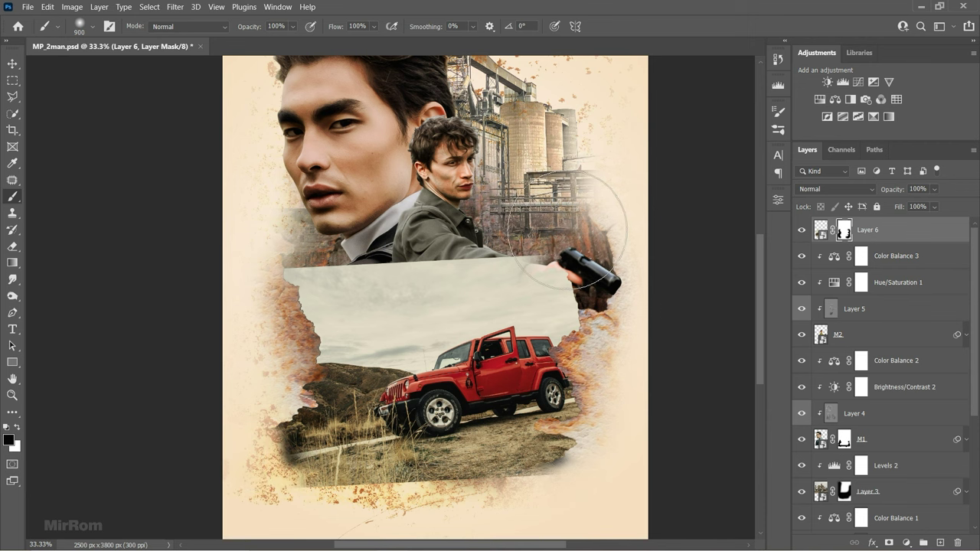
{"action": "mouse_move", "coordinate": [605, 222]}
{"action": "left_mouse_down"}
{"action": "mouse_move", "coordinate": [208, 249]}
{"action": "mouse_move", "coordinate": [610, 213]}
{"action": "mouse_move", "coordinate": [208, 230]}
{"action": "mouse_move", "coordinate": [678, 219]}
{"action": "left_mouse_up"}
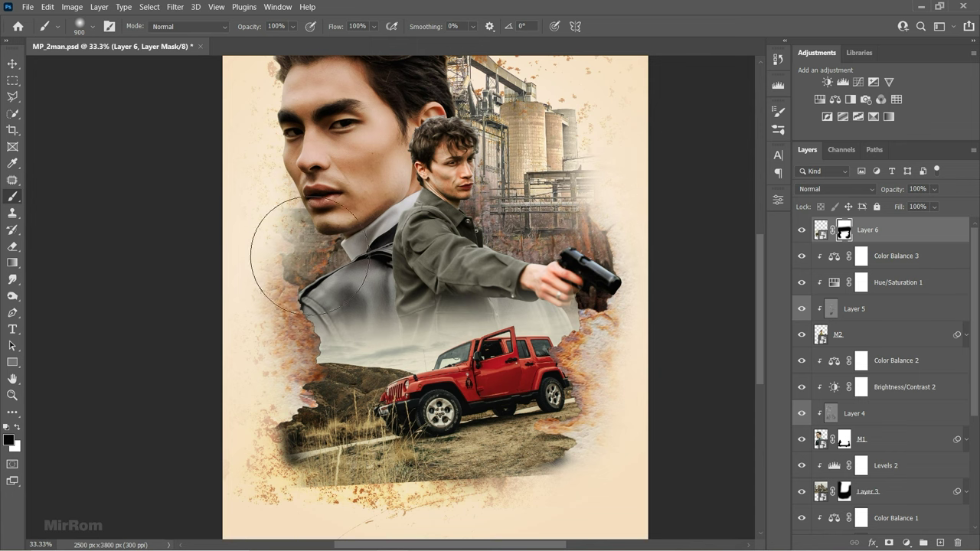
- Swap to white, target the jeep image, and resize it slightly from a corner
{"action": "key", "text": "x"}
{"action": "left_click", "coordinate": [820, 230]}
{"action": "key", "text": "ctrl+t"}
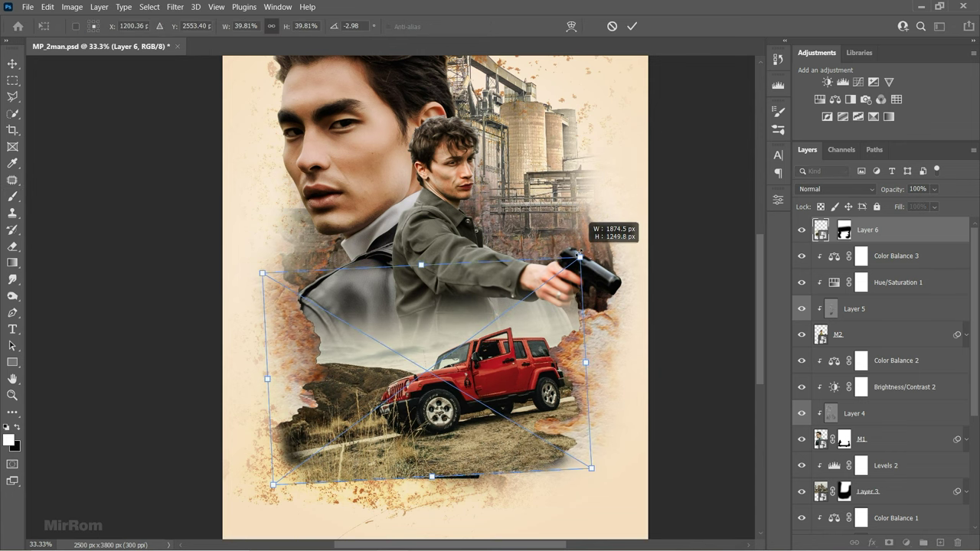
{"action": "left_click_drag", "start_coordinate": [270, 489], "coordinate": [280, 482]}
{"action": "key", "text": "Return"}
- Rotate the jeep about -3° and rescale it to roughly 39% to fill the frame
{"action": "key", "text": "b"}
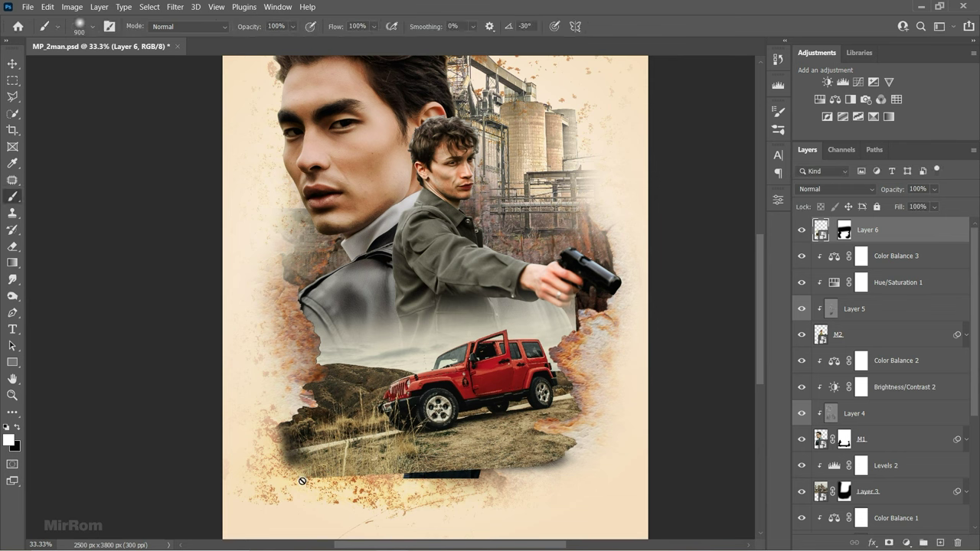
{"action": "key", "text": "ctrl+t"}
{"action": "left_click_drag", "start_coordinate": [474, 368], "coordinate": [481, 360]}
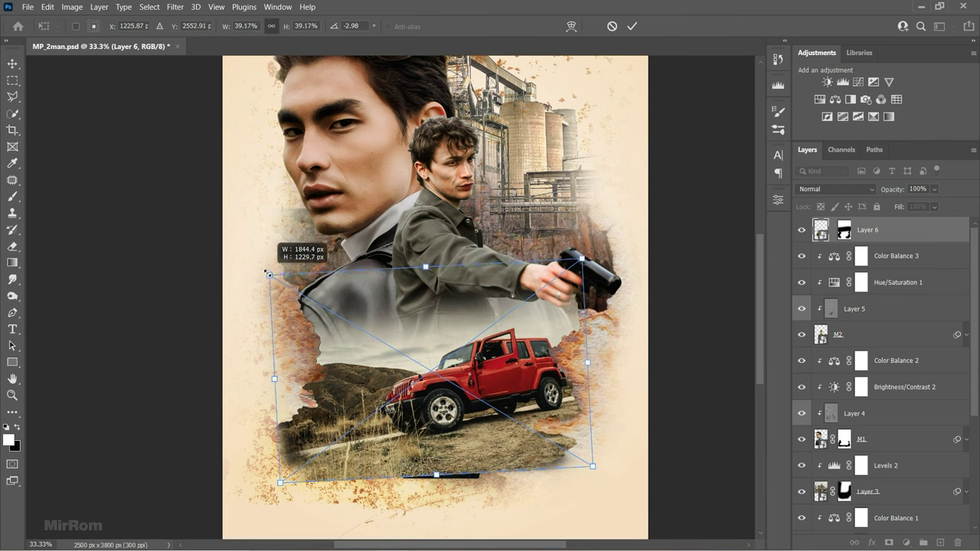
{"action": "left_click_drag", "start_coordinate": [281, 282], "coordinate": [269, 275]}
{"action": "key", "text": "Return"}
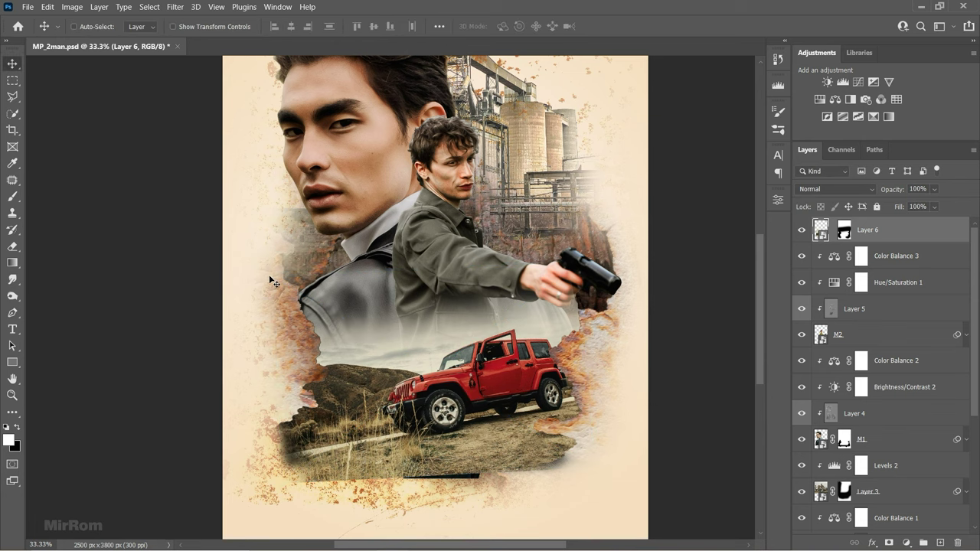
{"action": "key", "text": "ctrl+minus"}
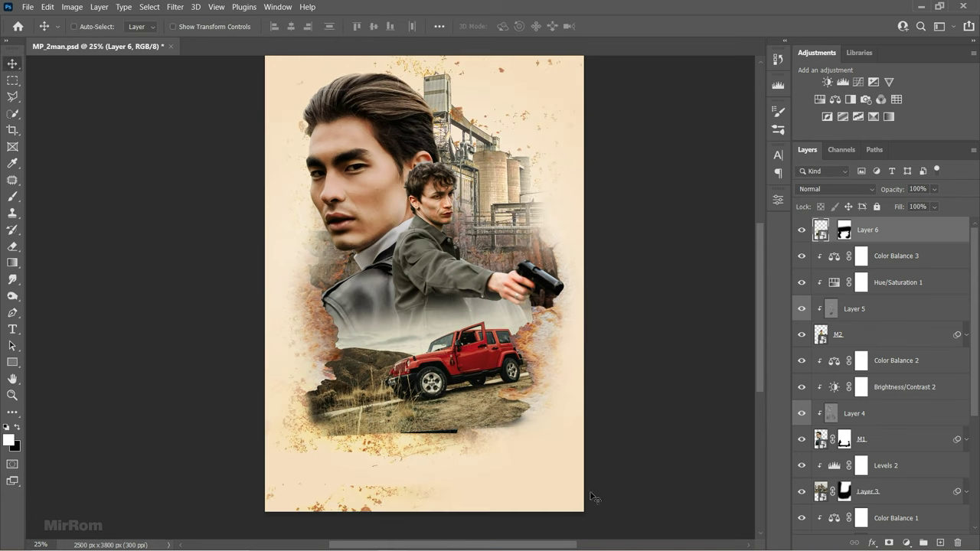
{"action": "scroll", "coordinate": [594, 498], "scroll_direction": "right", "scroll_amount": 3}
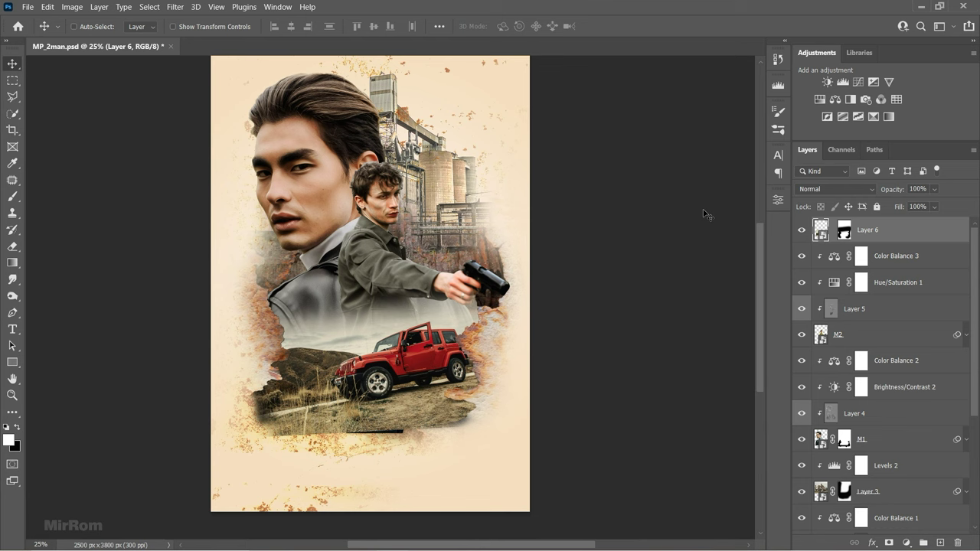
- Open the Camera Raw filter on the jeep layer and frame the jeep in the preview
{"action": "left_click", "coordinate": [178, 9]}
{"action": "left_click", "coordinate": [259, 95]}
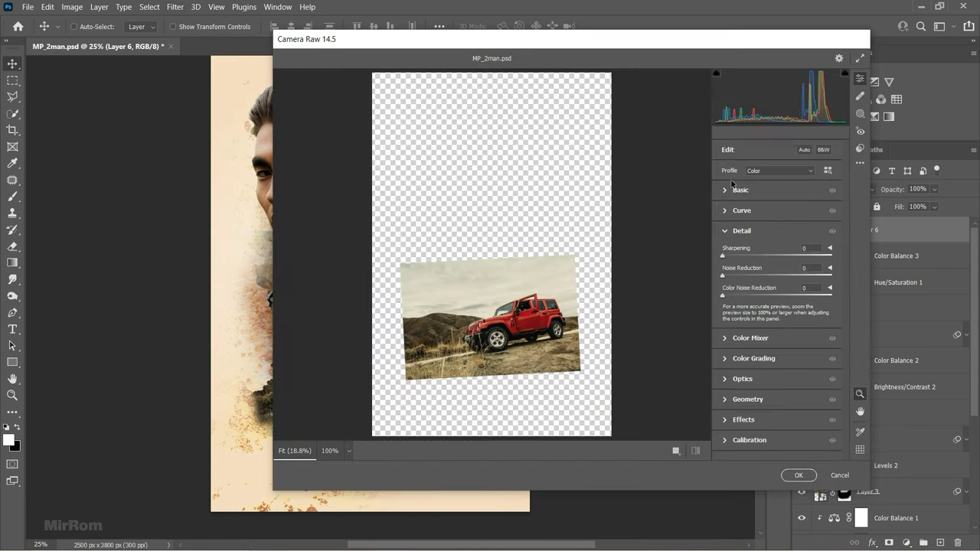
{"action": "left_click", "coordinate": [536, 262]}
{"action": "scroll", "coordinate": [539, 230], "scroll_direction": "down", "scroll_amount": 5}
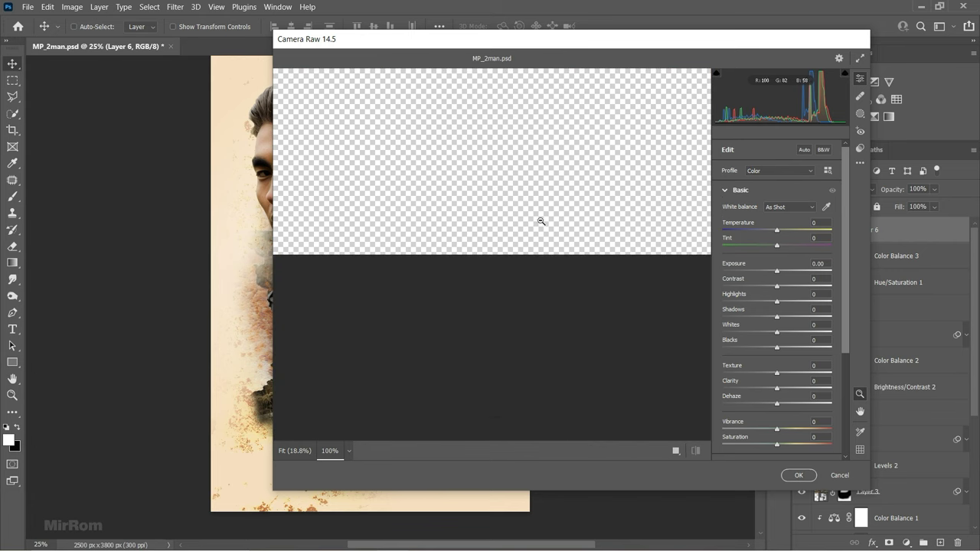
{"action": "scroll", "coordinate": [566, 306], "scroll_direction": "up", "scroll_amount": 10}
{"action": "left_click_drag", "start_coordinate": [560, 317], "coordinate": [609, 296]}
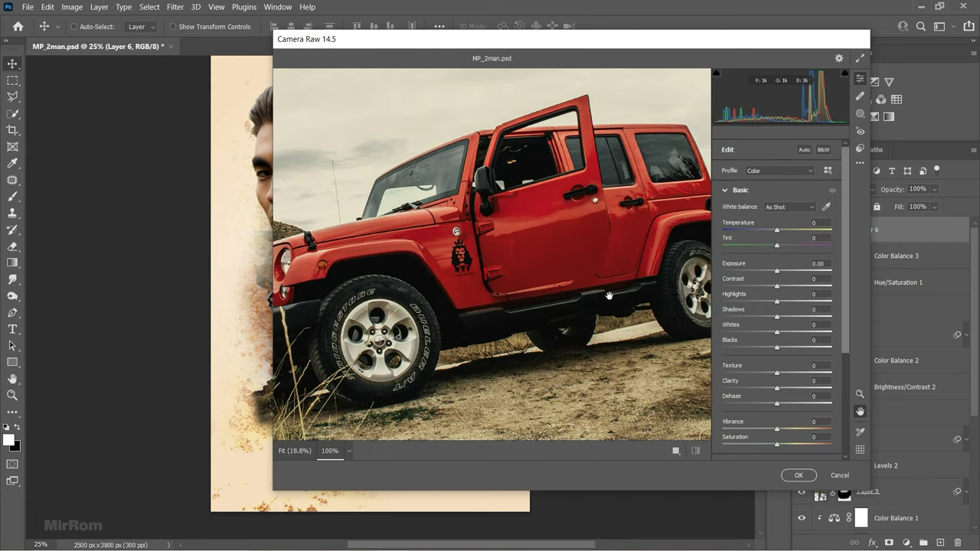
{"action": "left_click", "coordinate": [609, 296], "text": "alt"}
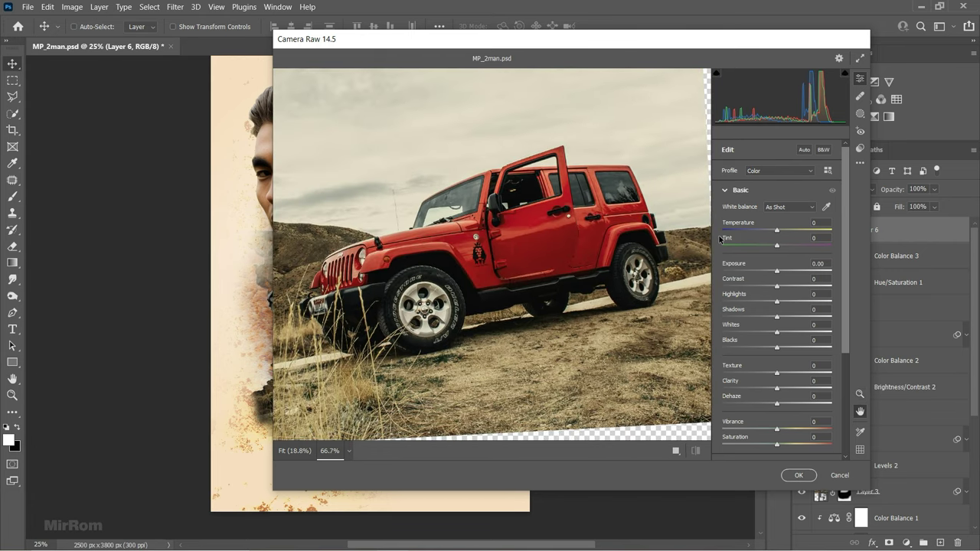
- In Basic, set Highlights -75, Whites -38 and Clarity +25
{"action": "left_click_drag", "start_coordinate": [776, 302], "coordinate": [736, 308]}
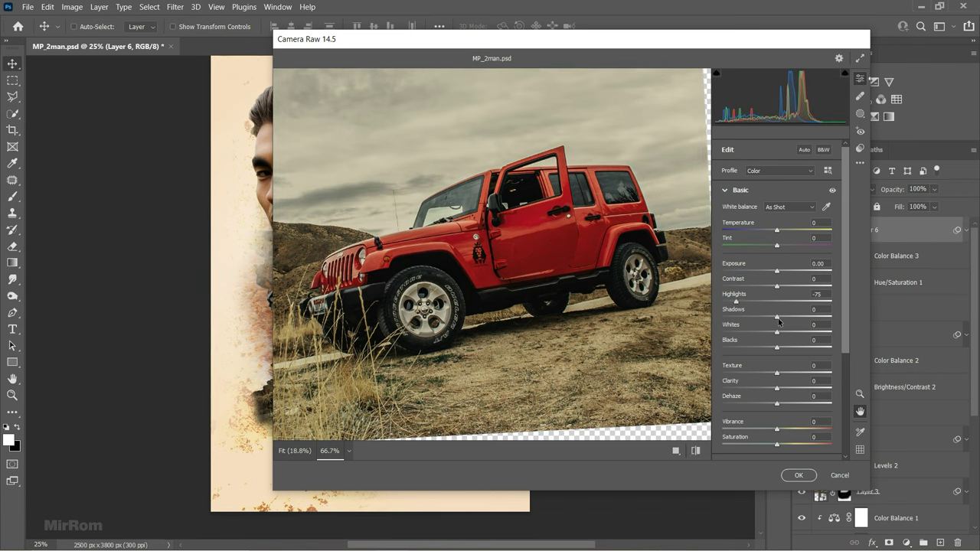
{"action": "mouse_move", "coordinate": [778, 337]}
{"action": "left_mouse_down"}
{"action": "mouse_move", "coordinate": [759, 334]}
{"action": "mouse_move", "coordinate": [802, 349]}
{"action": "left_mouse_up"}
{"action": "mouse_move", "coordinate": [461, 295]}
{"action": "left_mouse_down"}
{"action": "mouse_move", "coordinate": [548, 295]}
{"action": "mouse_move", "coordinate": [505, 290]}
{"action": "mouse_move", "coordinate": [514, 287]}
{"action": "left_mouse_up"}
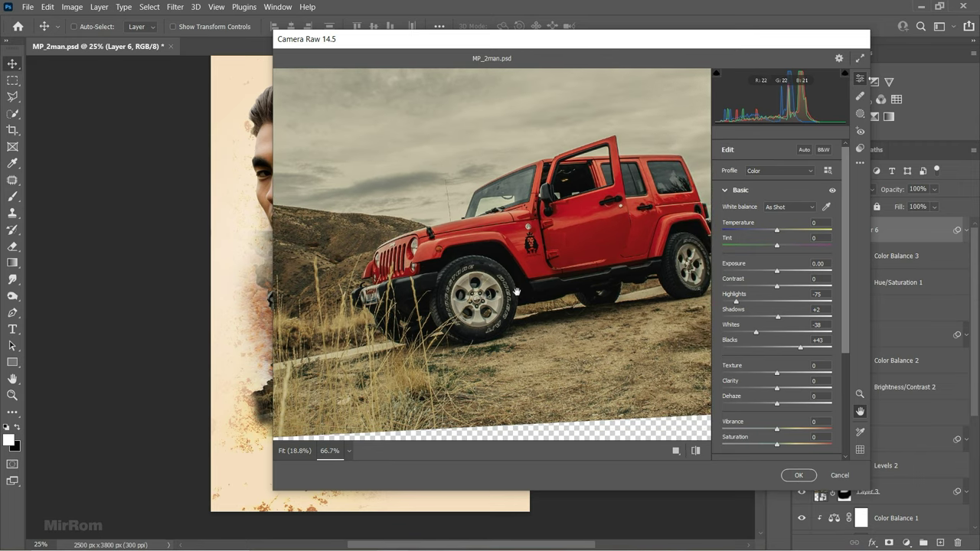
{"action": "left_click_drag", "start_coordinate": [776, 388], "coordinate": [792, 390]}
{"action": "left_click_drag", "start_coordinate": [417, 231], "coordinate": [505, 288]}
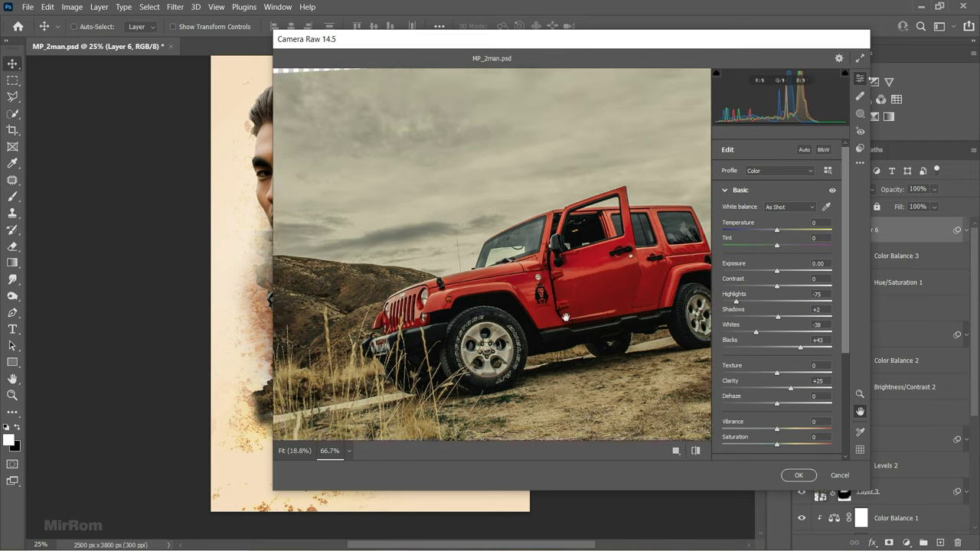
- Set Sharpening 64 and Noise Reduction 37 in Detail and apply the filter
{"action": "left_click", "coordinate": [736, 190]}
{"action": "left_click", "coordinate": [736, 230]}
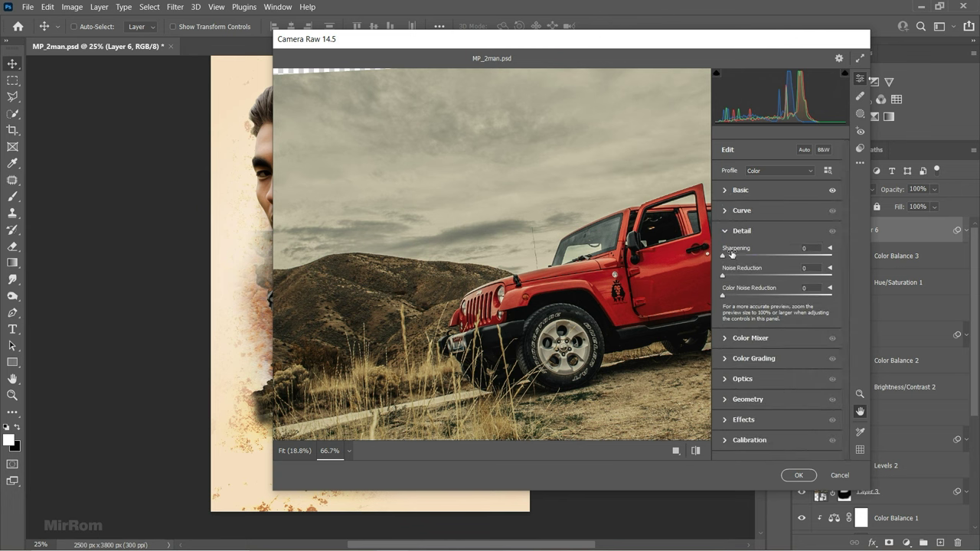
{"action": "mouse_move", "coordinate": [727, 256]}
{"action": "left_mouse_down"}
{"action": "mouse_move", "coordinate": [768, 256]}
{"action": "mouse_move", "coordinate": [760, 274]}
{"action": "mouse_move", "coordinate": [743, 279]}
{"action": "left_mouse_up"}
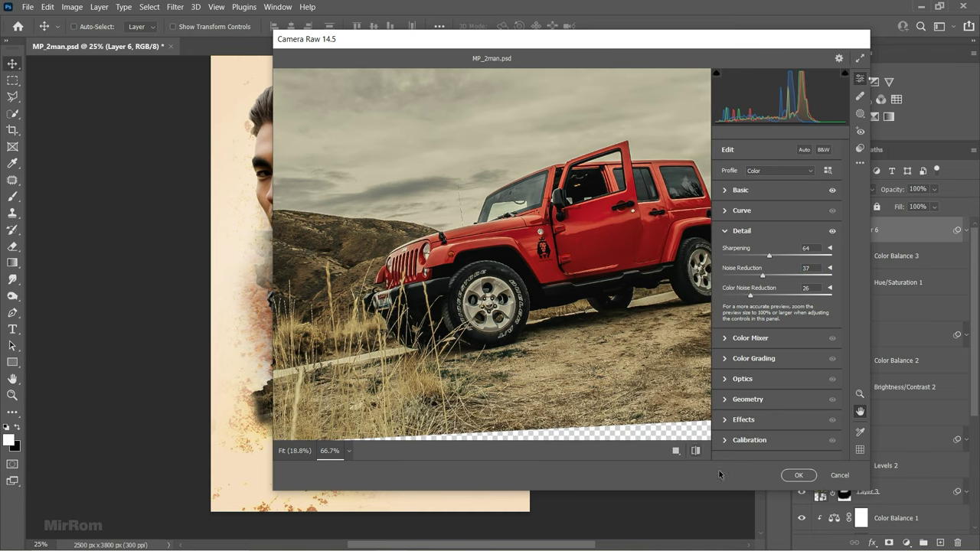
{"action": "left_click", "coordinate": [798, 474]}
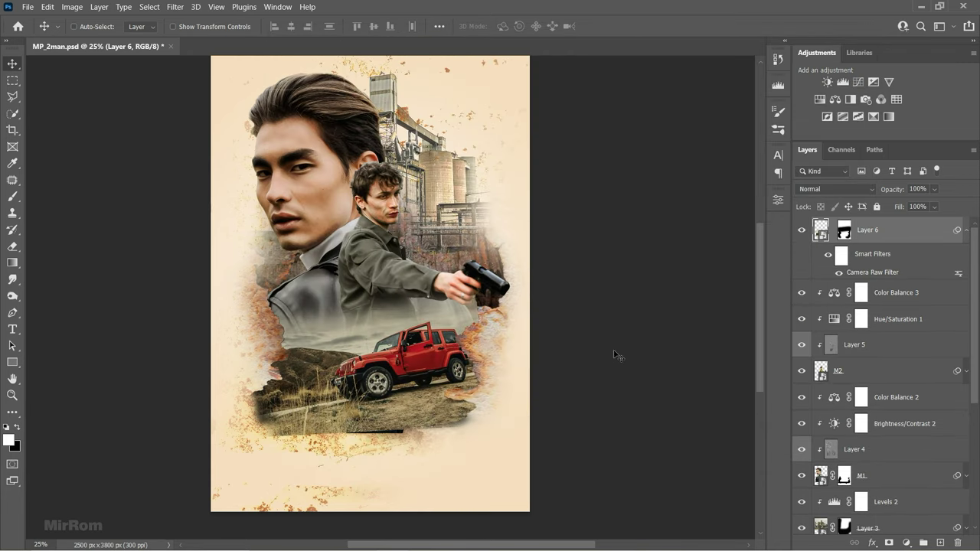
- Add a Color Balance layer shifting midtones to Red +26 and Yellow -13
{"action": "left_click", "coordinate": [834, 99]}
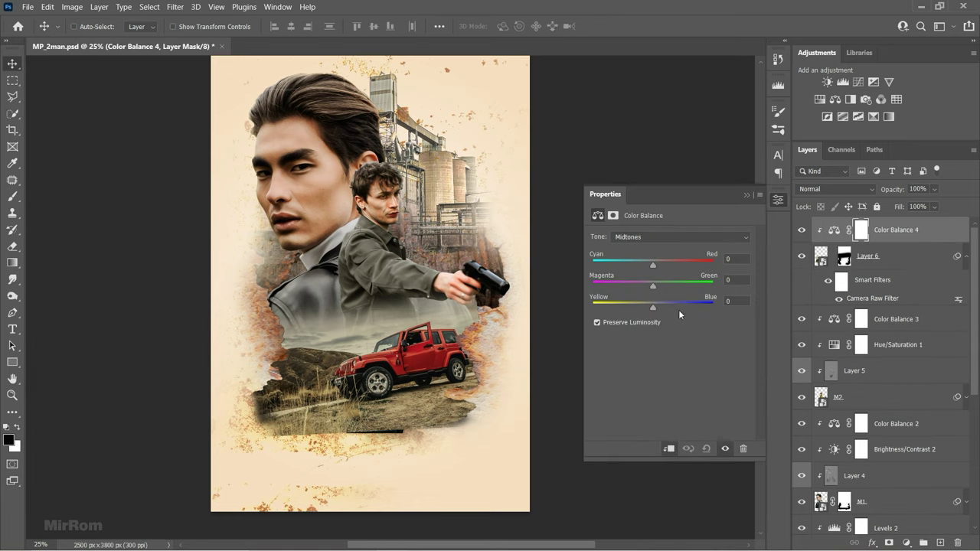
{"action": "left_click_drag", "start_coordinate": [652, 264], "coordinate": [667, 265]}
{"action": "left_click_drag", "start_coordinate": [649, 303], "coordinate": [645, 304]}
{"action": "left_click", "coordinate": [744, 196]}
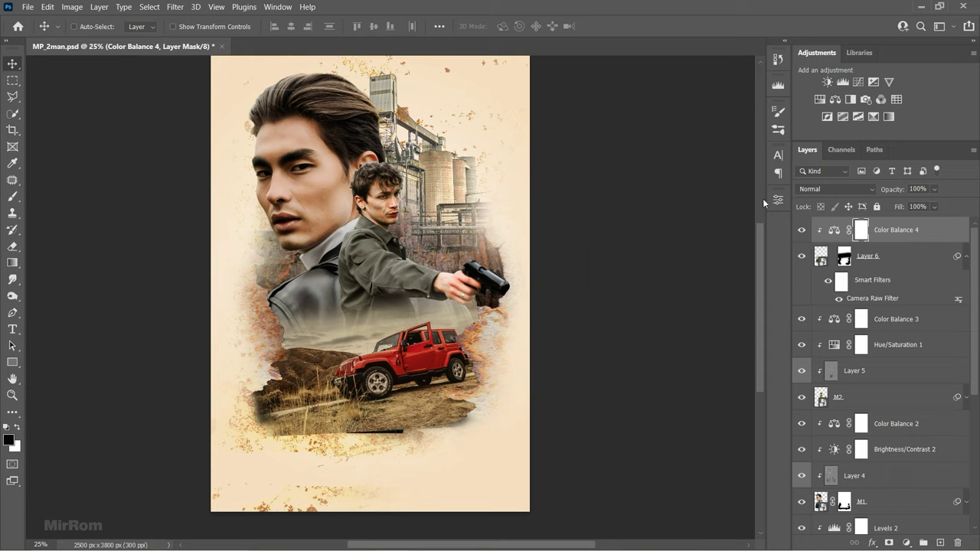
{"action": "left_click", "coordinate": [966, 258]}
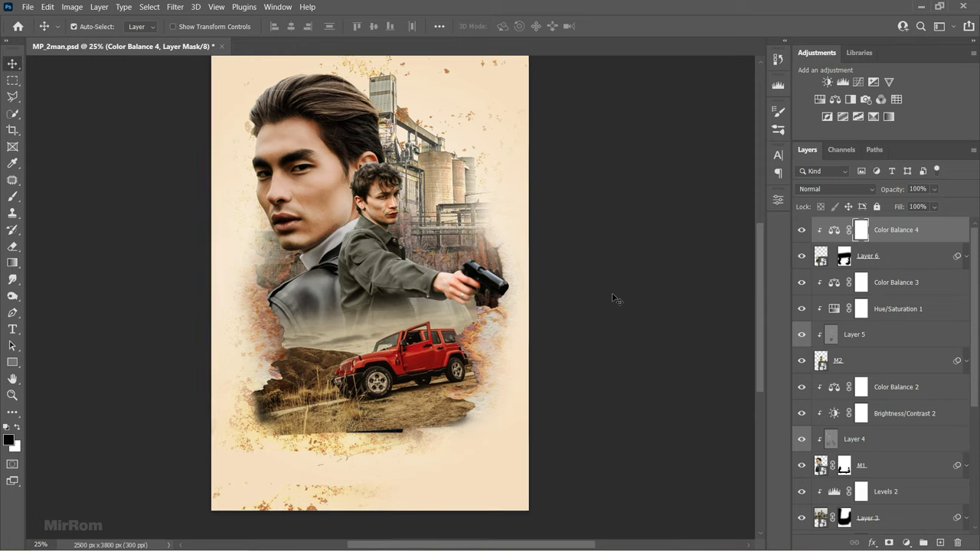
- Add a clipped Exposure layer at +2.61, gamma 1.40, with its mask inverted
{"action": "key", "text": "ctrl+minus"}
{"action": "key", "text": "ctrl+plus"}
{"action": "key", "text": "ctrl+plus"}
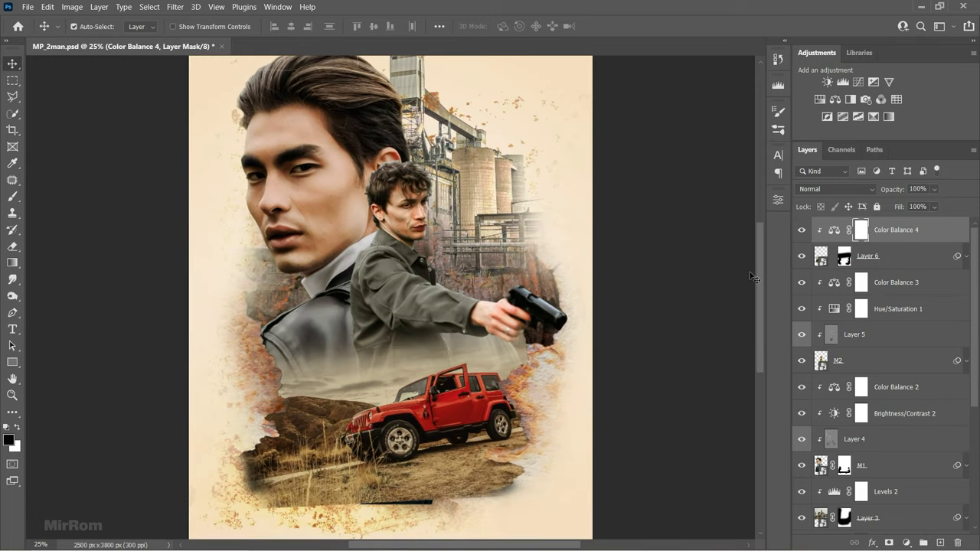
{"action": "key", "text": "ctrl+plus"}
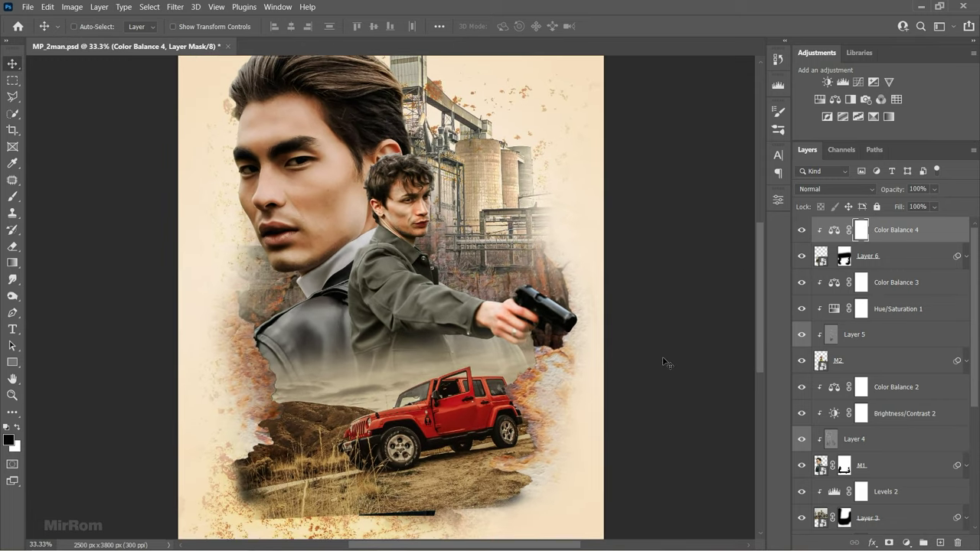
{"action": "key", "text": "ctrl+2"}
{"action": "left_click", "coordinate": [842, 116]}
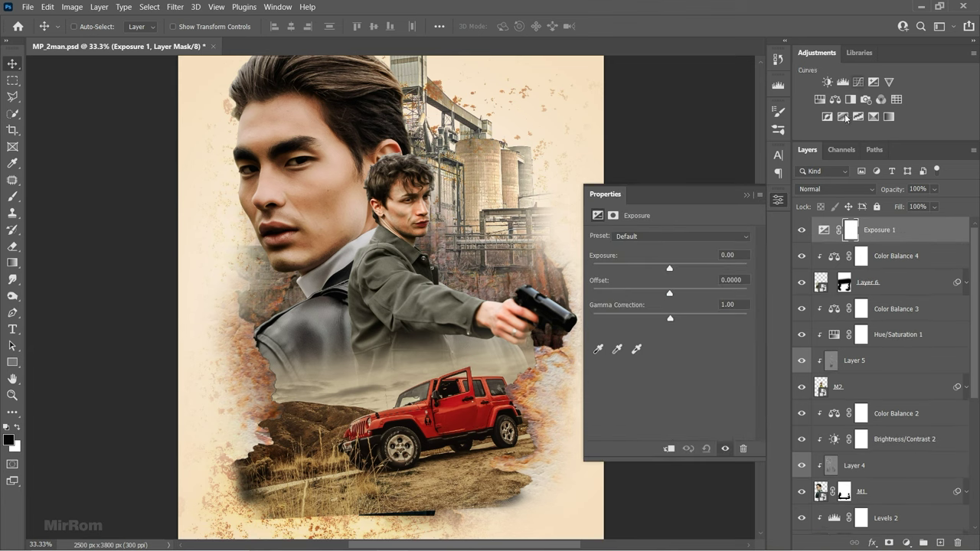
{"action": "left_click", "coordinate": [668, 448]}
{"action": "left_click_drag", "start_coordinate": [669, 268], "coordinate": [701, 269]}
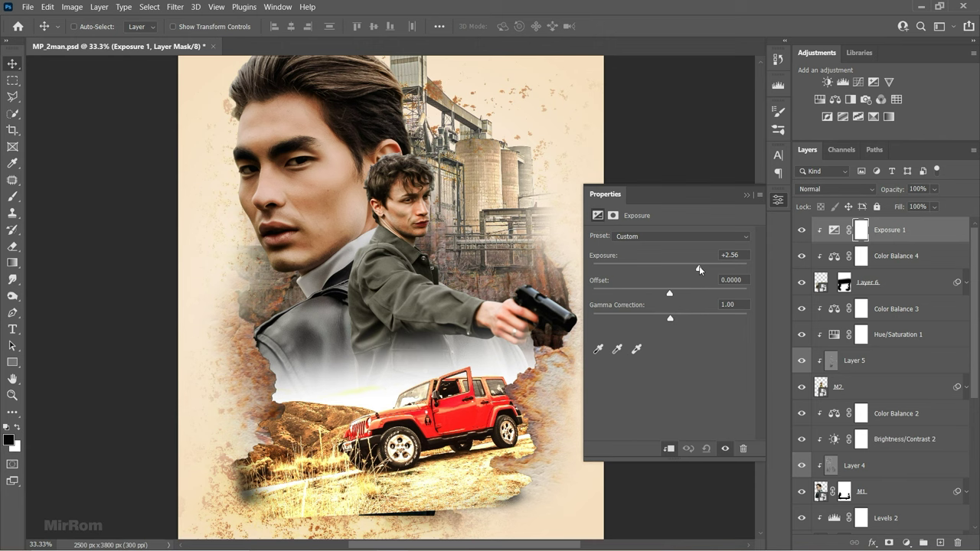
{"action": "left_click_drag", "start_coordinate": [670, 317], "coordinate": [650, 317]}
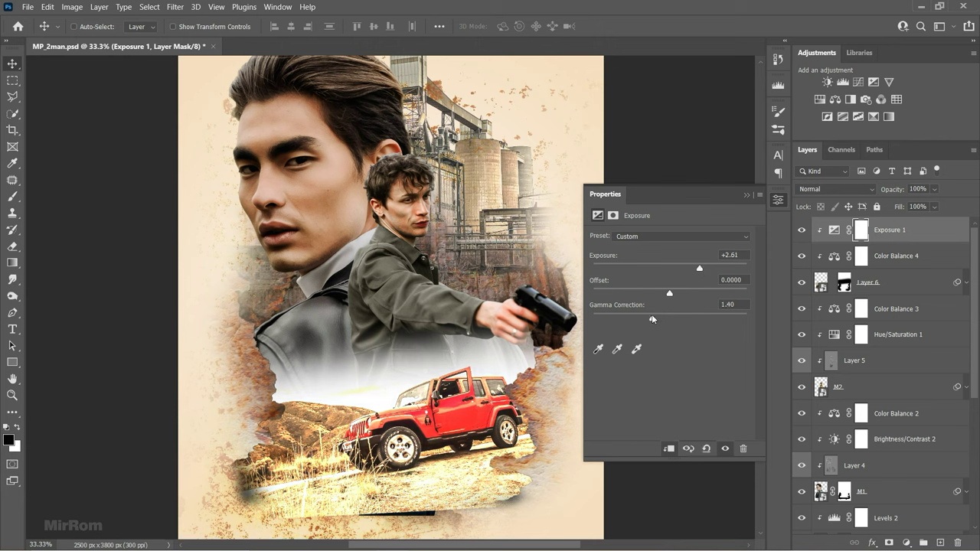
{"action": "left_click", "coordinate": [747, 195]}
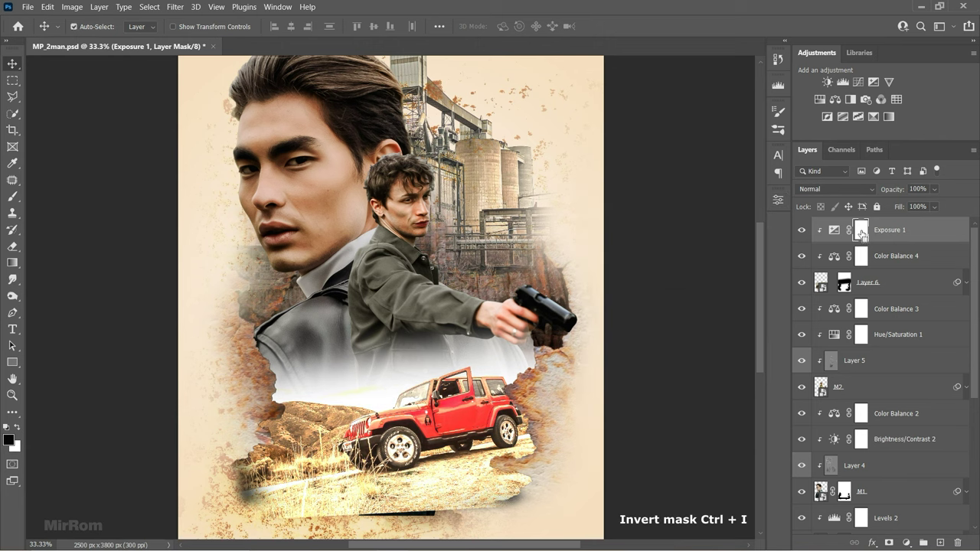
{"action": "key", "text": "ctrl+i"}
- Switch to the Pen tool in Path mode and zoom in on the jeep
{"action": "scroll", "coordinate": [387, 455], "scroll_direction": "up", "scroll_amount": 2}
{"action": "scroll", "coordinate": [387, 455], "scroll_direction": "up", "scroll_amount": 1}
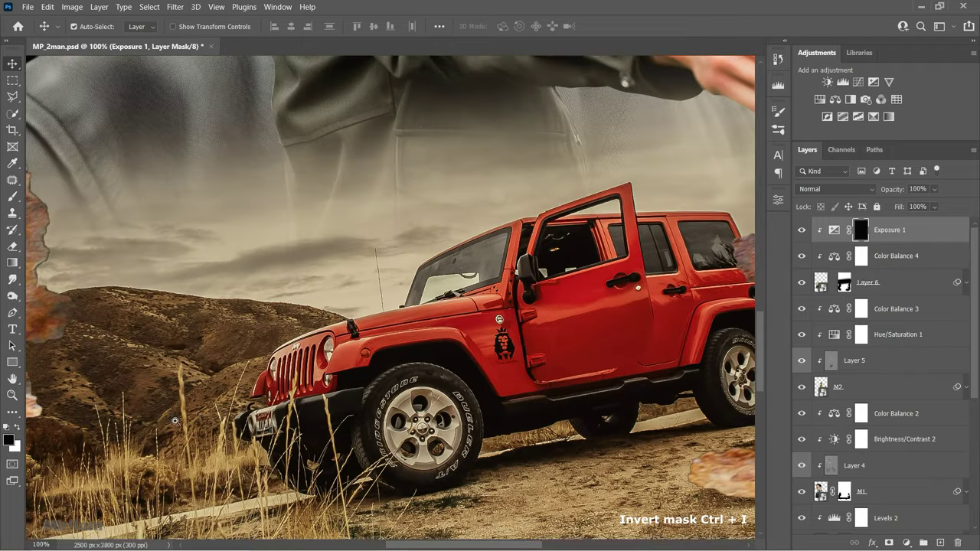
{"action": "left_click", "coordinate": [13, 313]}
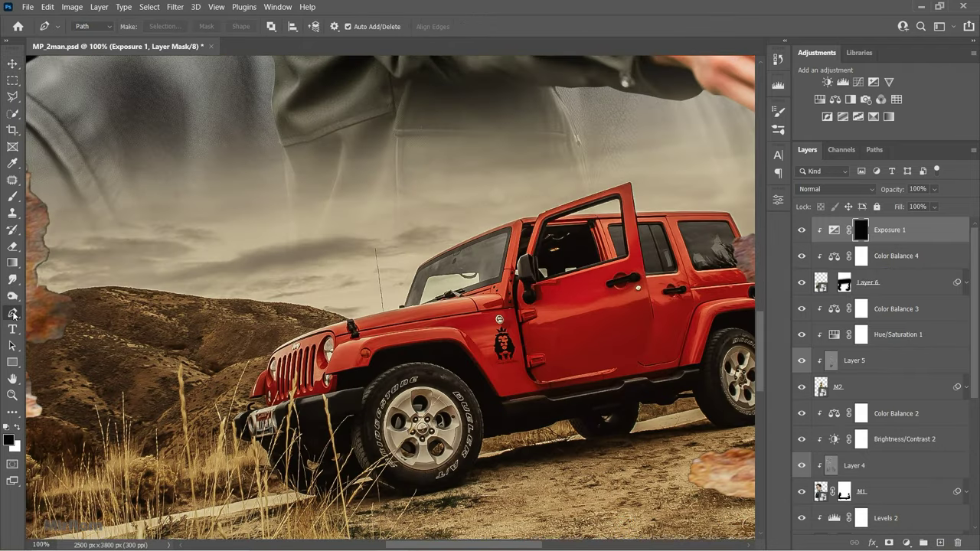
{"action": "left_click", "coordinate": [108, 26]}
{"action": "left_click", "coordinate": [98, 48]}
{"action": "scroll", "coordinate": [216, 412], "scroll_direction": "up", "scroll_amount": 2}
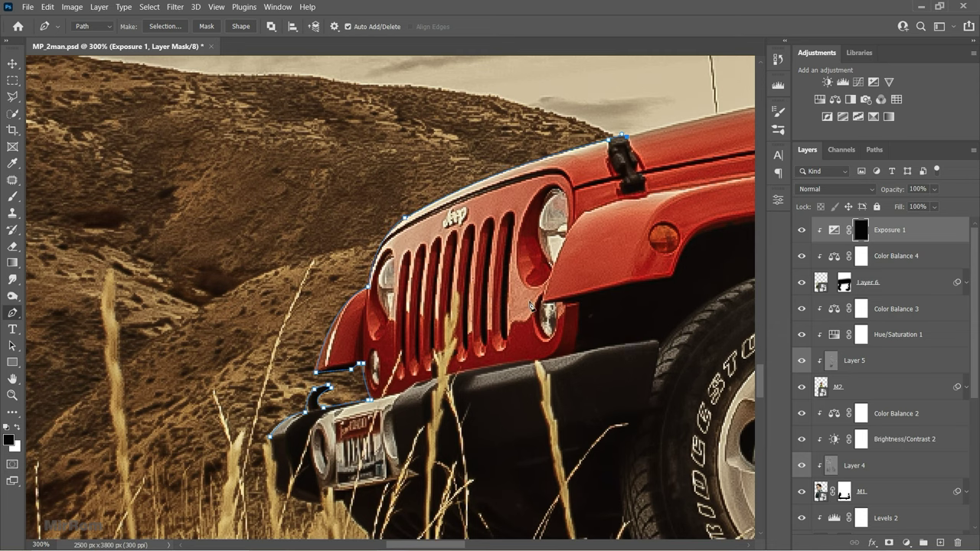
{"action": "left_click_drag", "start_coordinate": [531, 305], "coordinate": [455, 352]}
{"action": "scroll", "coordinate": [542, 548], "scroll_direction": "right", "scroll_amount": 3}
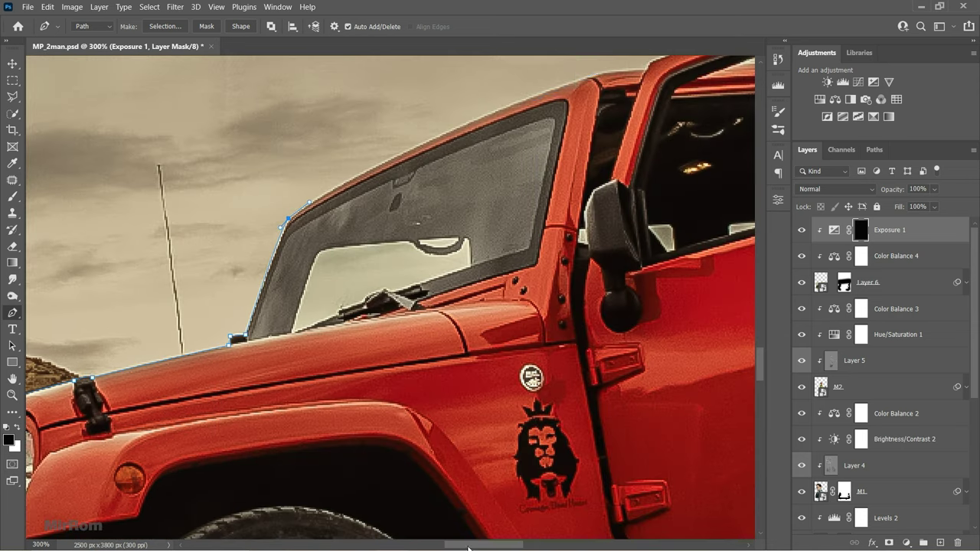
{"action": "scroll", "coordinate": [542, 548], "scroll_direction": "right", "scroll_amount": 5}
{"action": "scroll", "coordinate": [199, 322], "scroll_direction": "up", "scroll_amount": 5}
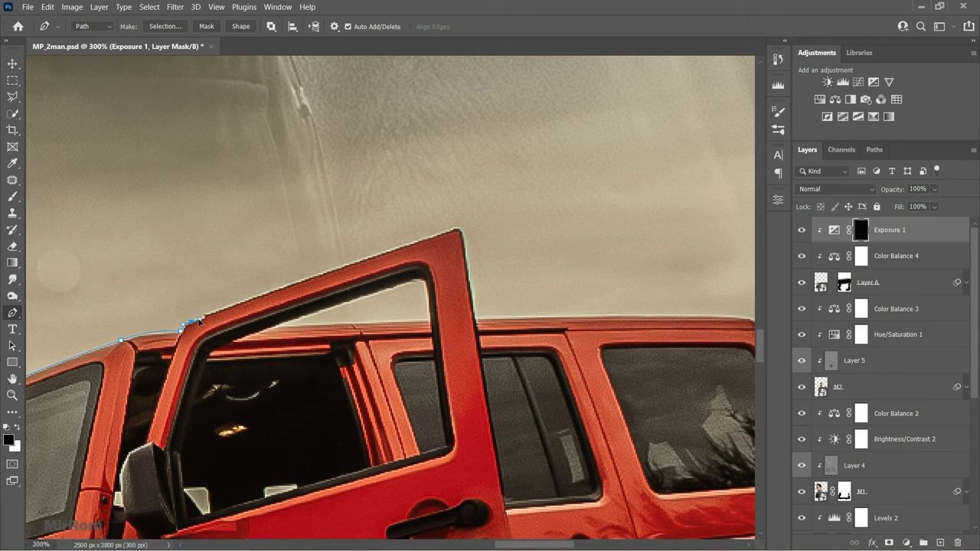
- Add path anchors at the door corner, along the roof and below the rear tire
{"action": "left_click", "coordinate": [478, 319]}
{"action": "scroll", "coordinate": [478, 321], "scroll_direction": "right", "scroll_amount": 5}
{"action": "left_click_drag", "start_coordinate": [541, 319], "coordinate": [562, 327]}
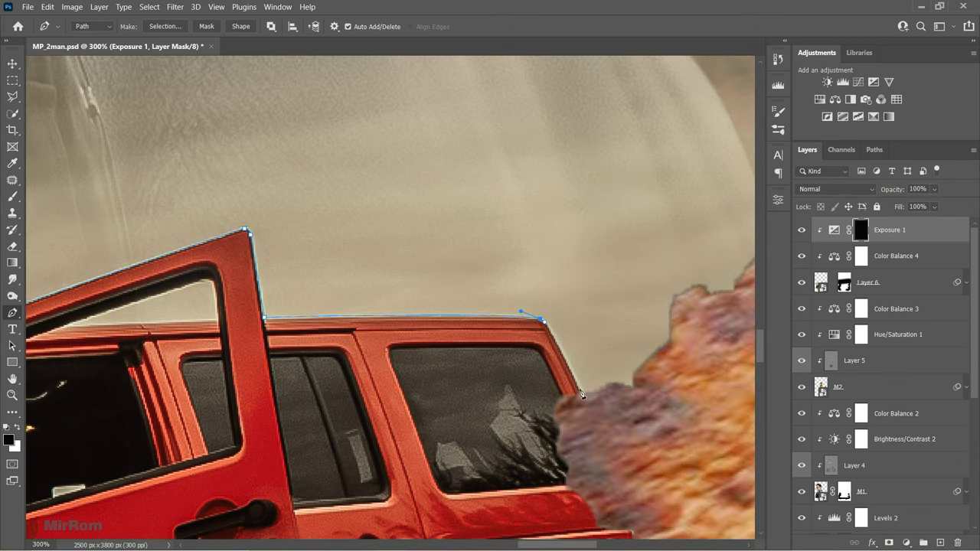
{"action": "scroll", "coordinate": [557, 346], "scroll_direction": "down", "scroll_amount": 5}
{"action": "scroll", "coordinate": [504, 345], "scroll_direction": "right", "scroll_amount": 5}
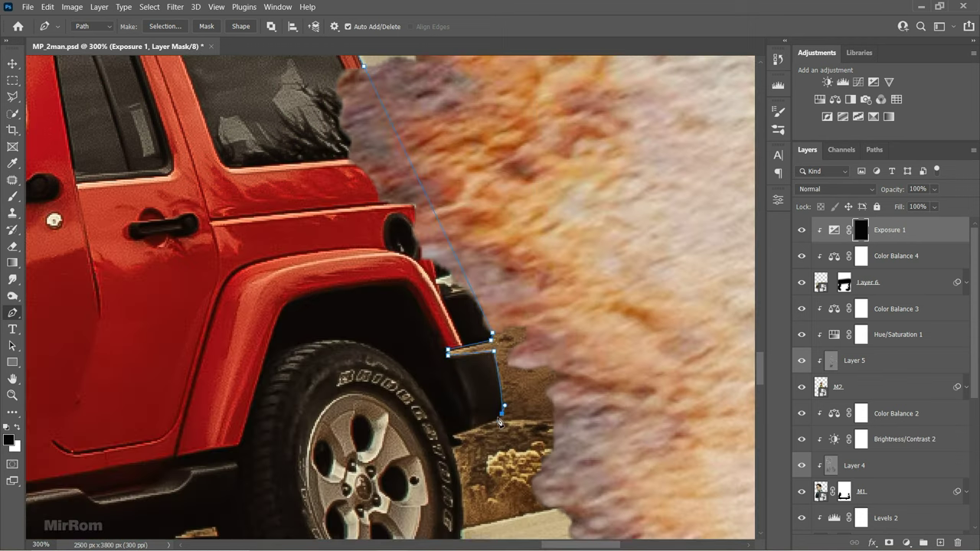
{"action": "left_click", "coordinate": [457, 443]}
{"action": "scroll", "coordinate": [457, 442], "scroll_direction": "down", "scroll_amount": 5}
{"action": "left_click_drag", "start_coordinate": [420, 340], "coordinate": [438, 334]}
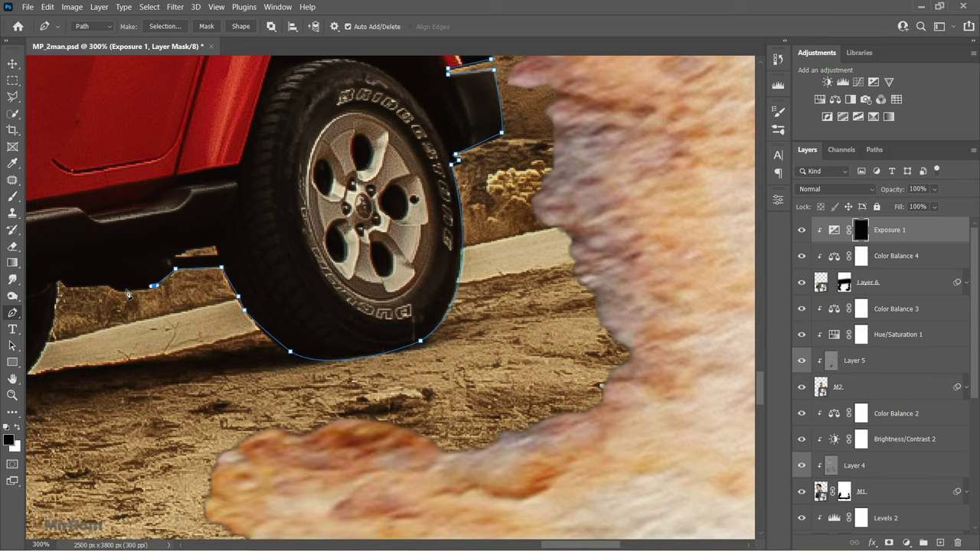
- Curve the path under the jeep body and around the front tire to close it
{"action": "scroll", "coordinate": [128, 293], "scroll_direction": "left", "scroll_amount": 5}
{"action": "left_click_drag", "start_coordinate": [420, 385], "coordinate": [360, 386]}
{"action": "left_click", "coordinate": [258, 338]}
{"action": "key", "text": "ctrl+minus"}
{"action": "key", "text": "ctrl+minus"}
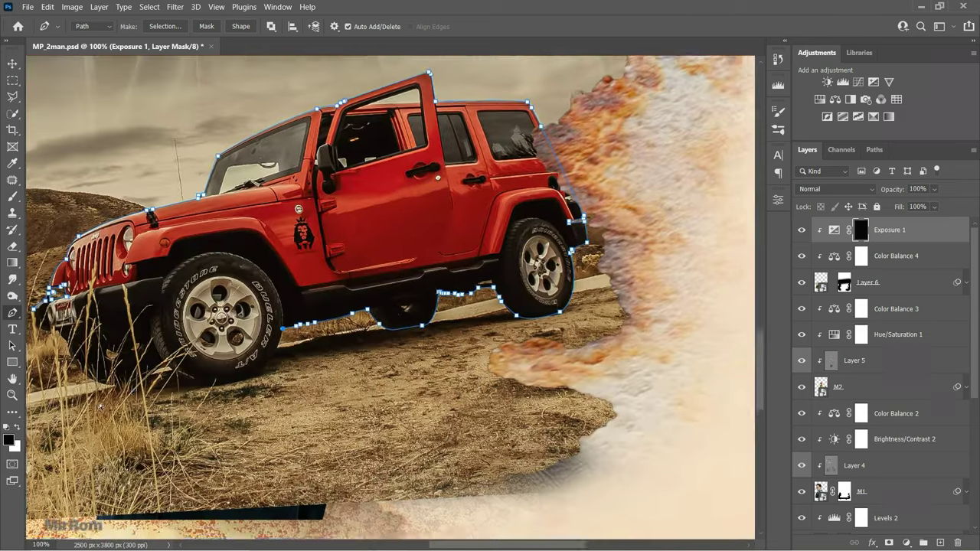
{"action": "key", "text": "ctrl+plus"}
{"action": "key", "text": "ctrl+plus"}
{"action": "left_click_drag", "start_coordinate": [203, 372], "coordinate": [178, 334]}
{"action": "scroll", "coordinate": [396, 365], "scroll_direction": "left", "scroll_amount": 5}
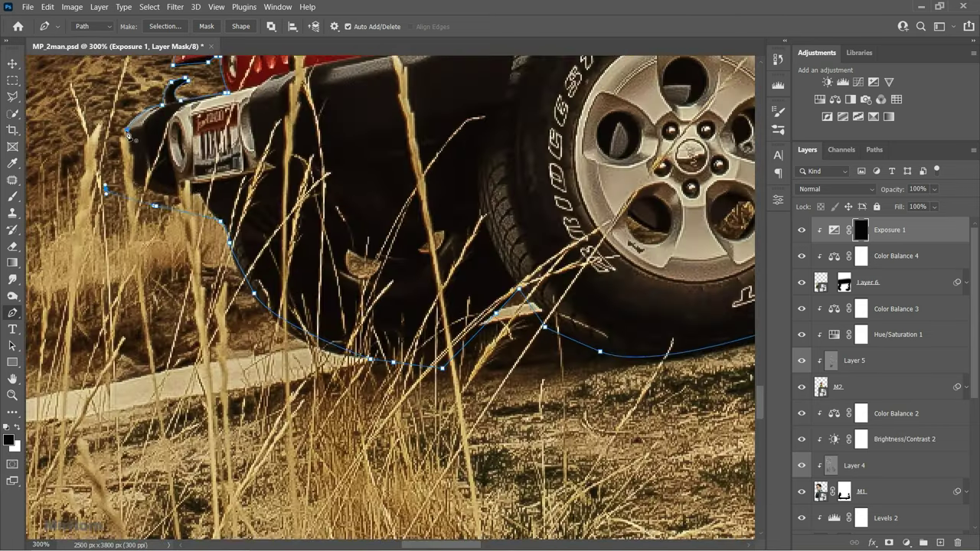
{"action": "key", "text": "ctrl+minus"}
{"action": "key", "text": "ctrl+minus"}
{"action": "key", "text": "ctrl+minus"}
{"action": "key", "text": "ctrl+minus"}
{"action": "key", "text": "ctrl+minus"}
{"action": "key", "text": "ctrl+minus"}
- Convert the finished jeep path into an active selection
{"action": "key", "text": "ctrl+0"}
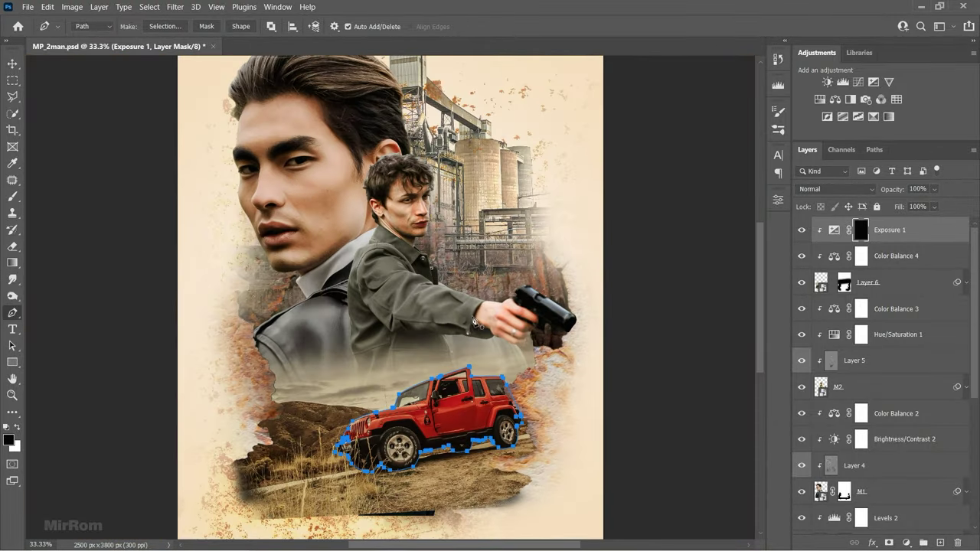
{"action": "right_click", "coordinate": [458, 425]}
{"action": "left_click", "coordinate": [509, 186]}
{"action": "left_click", "coordinate": [556, 146]}
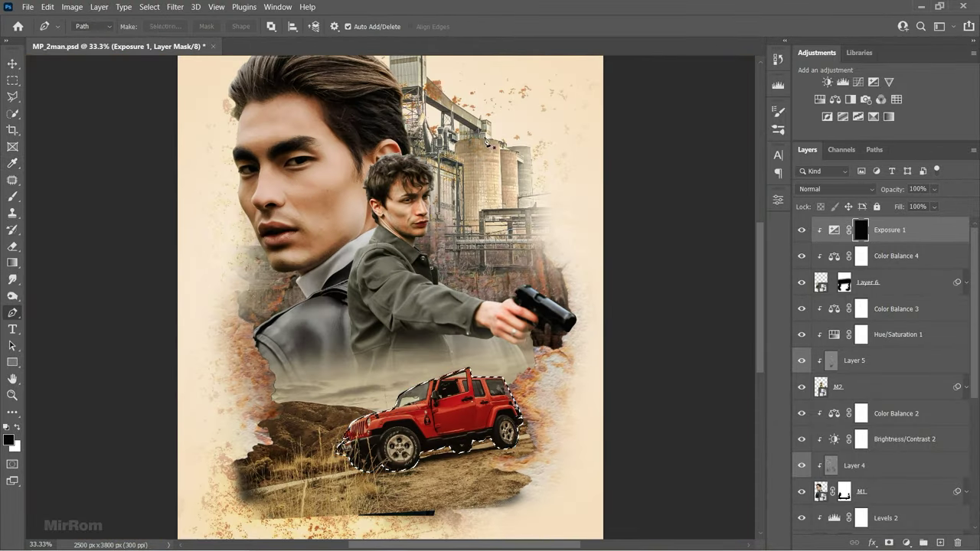
- Save the selection as a new channel named 'Selection'
{"action": "left_click", "coordinate": [150, 7]}
{"action": "left_click", "coordinate": [176, 269]}
{"action": "type", "text": "Se"}
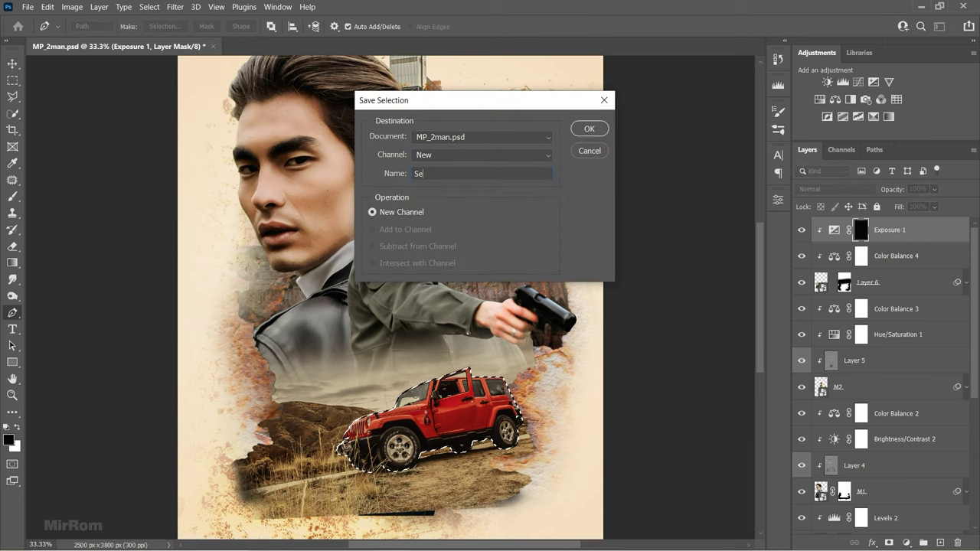
{"action": "type", "text": "lection"}
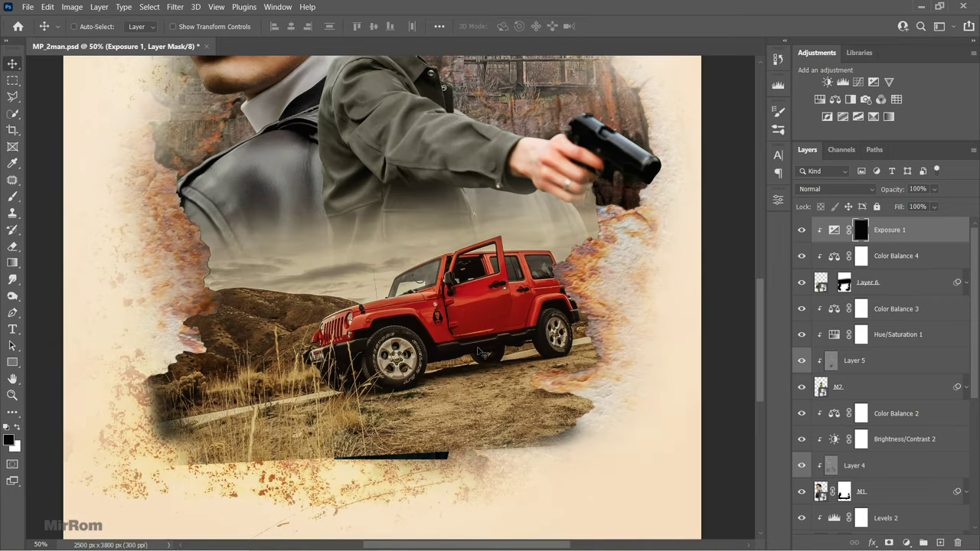
- Load the saved Sel2 selection channel
{"action": "left_click", "coordinate": [149, 7]}
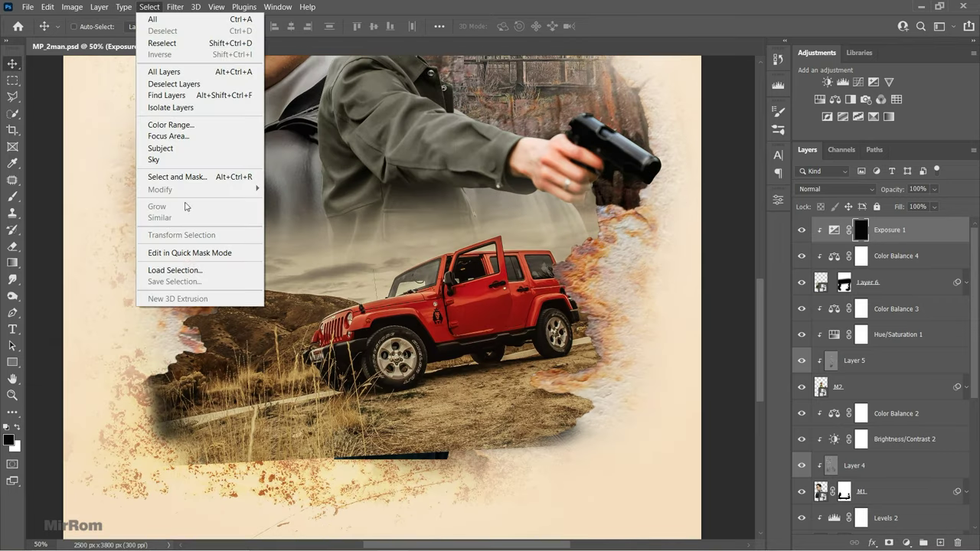
{"action": "left_click", "coordinate": [192, 271]}
{"action": "left_click", "coordinate": [479, 165]}
{"action": "left_click", "coordinate": [466, 222]}
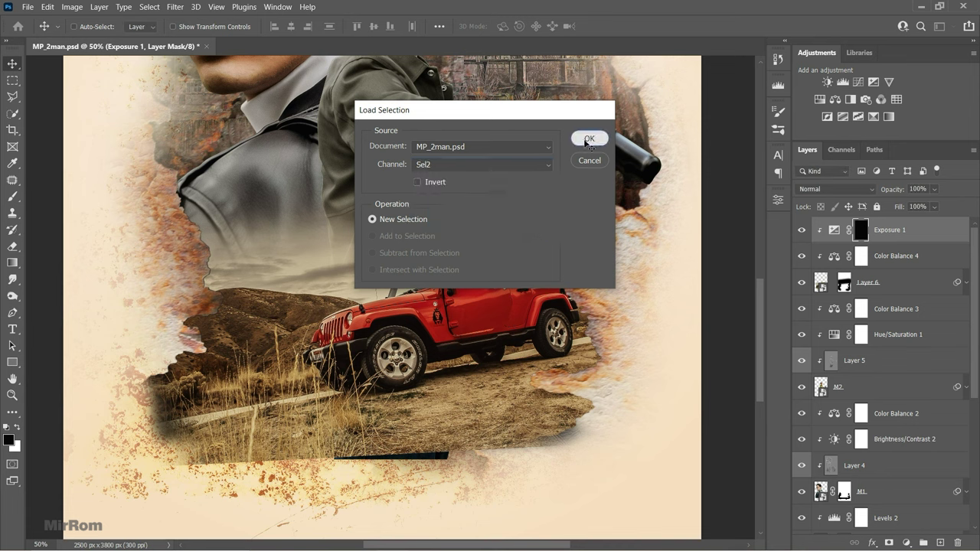
{"action": "left_click", "coordinate": [588, 138]}
- Subtract the door-window sky from the selection with the Polygonal Lasso
{"action": "scroll", "coordinate": [433, 261], "scroll_direction": "up", "scroll_amount": 5}
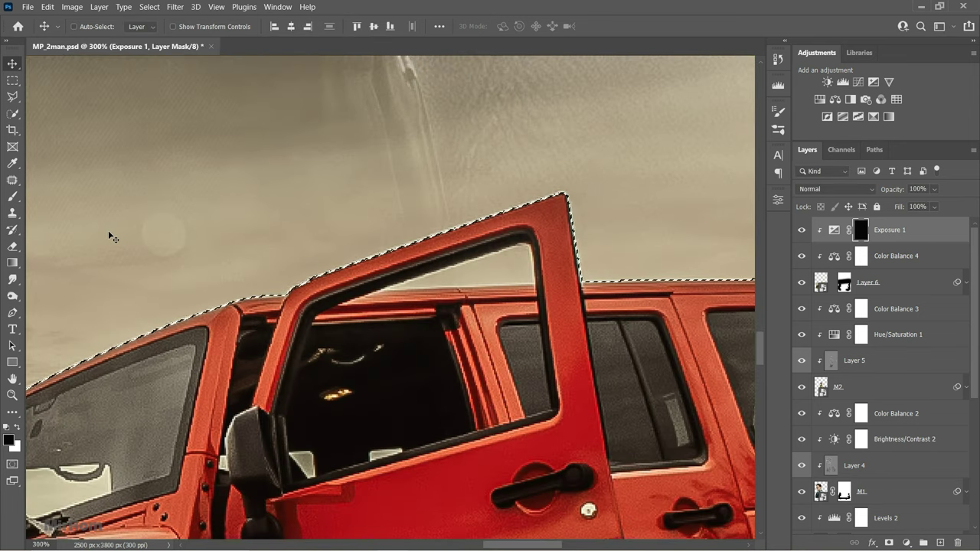
{"action": "left_click", "coordinate": [15, 99]}
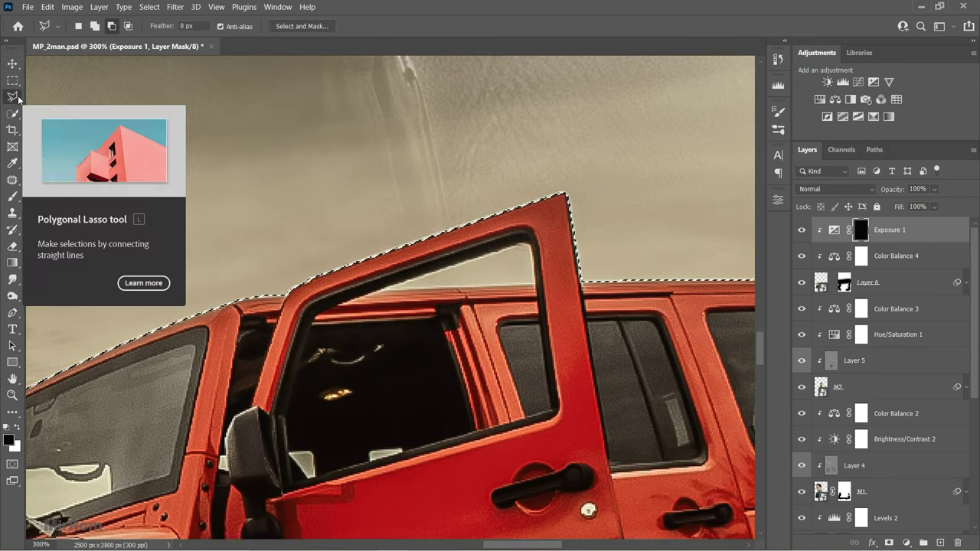
{"action": "left_click", "coordinate": [384, 294]}
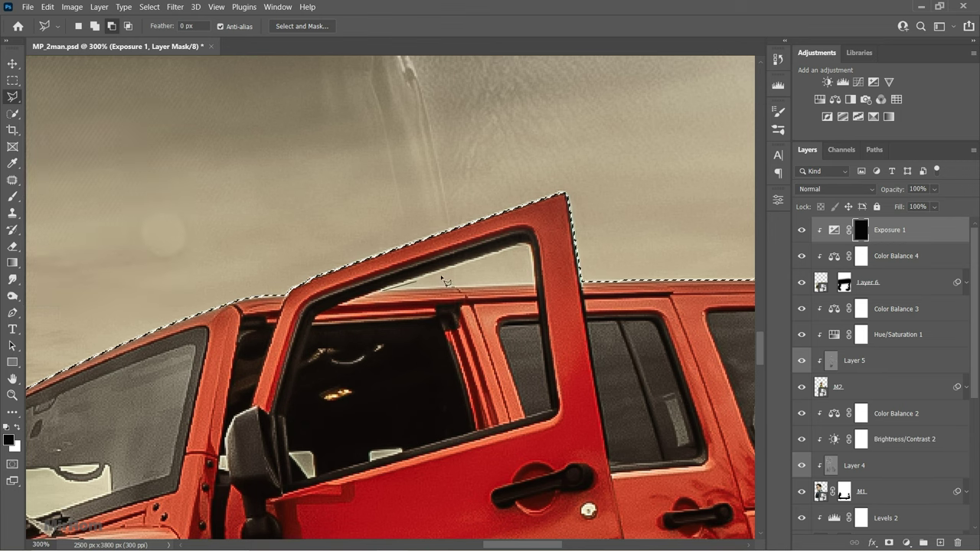
{"action": "left_click", "coordinate": [532, 246]}
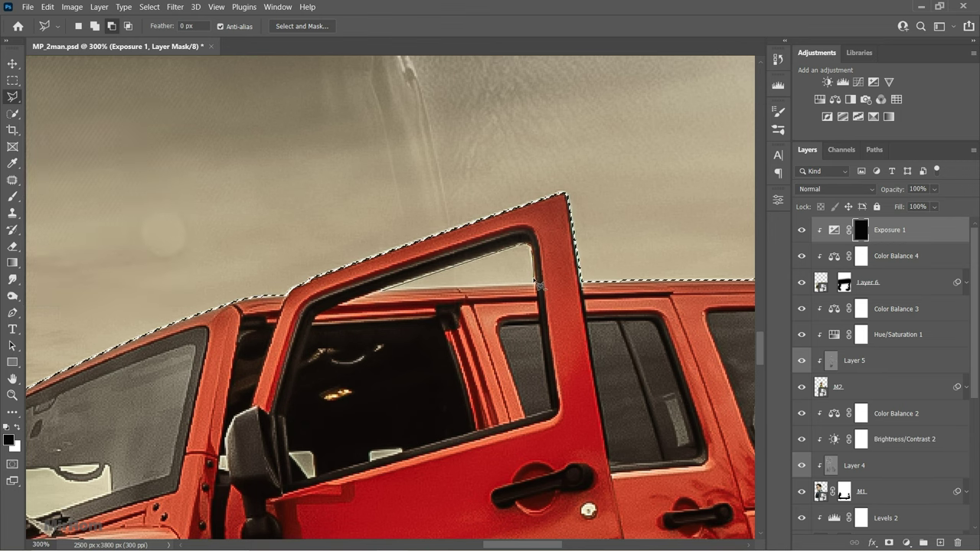
{"action": "left_click", "coordinate": [533, 284]}
{"action": "left_click", "coordinate": [392, 295]}
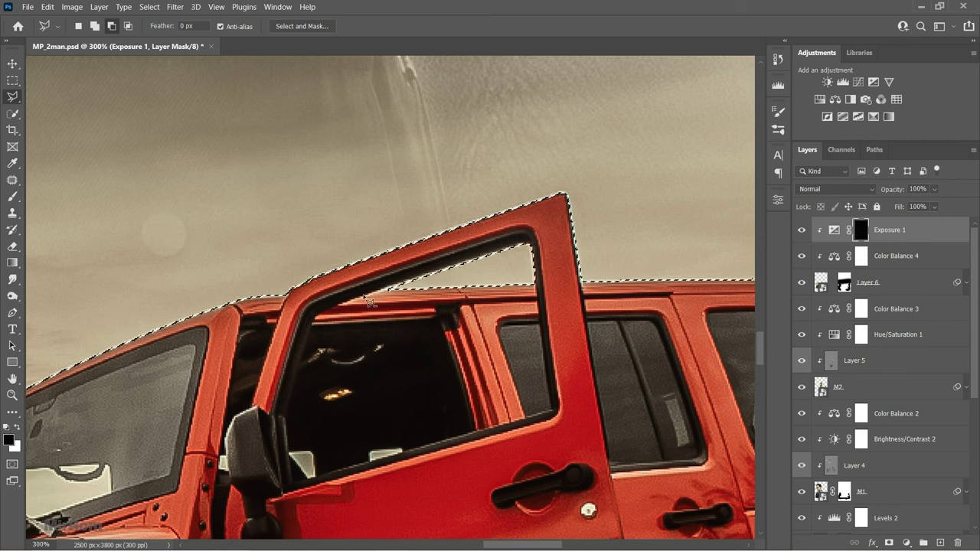
{"action": "key", "text": "ctrl+1"}
{"action": "key", "text": "ctrl+minus"}
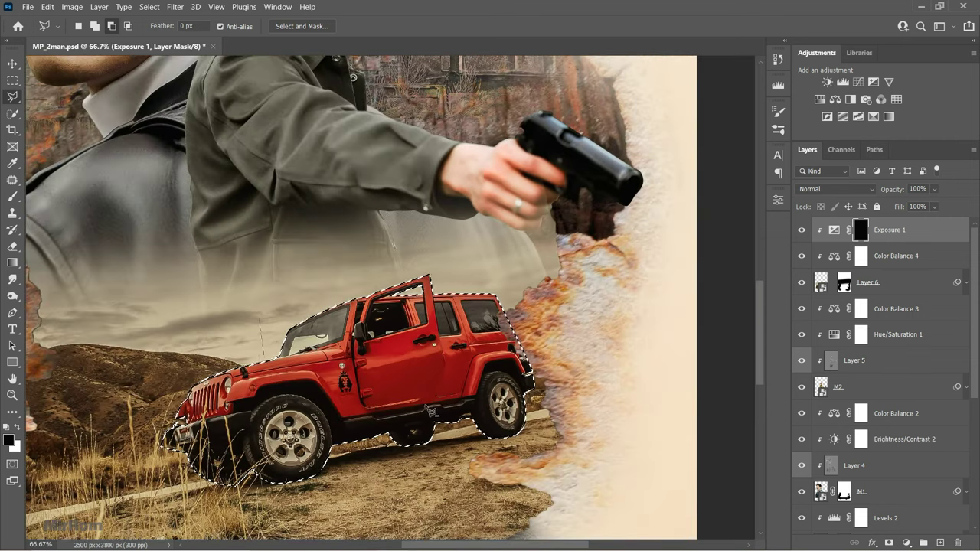
- Save the refined jeep selection as a channel
{"action": "left_click", "coordinate": [149, 7]}
{"action": "left_click", "coordinate": [208, 280]}
{"action": "key", "text": "Return"}
- Set white as the painting colour and size the Brush down to about 35
{"action": "key", "text": "ctrl+minus"}
{"action": "key", "text": "x"}
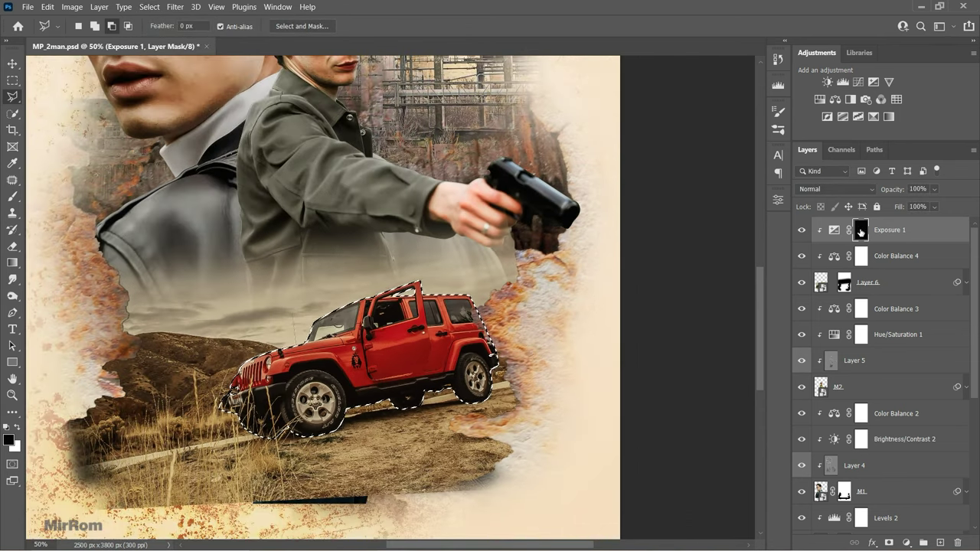
{"action": "key", "text": "b"}
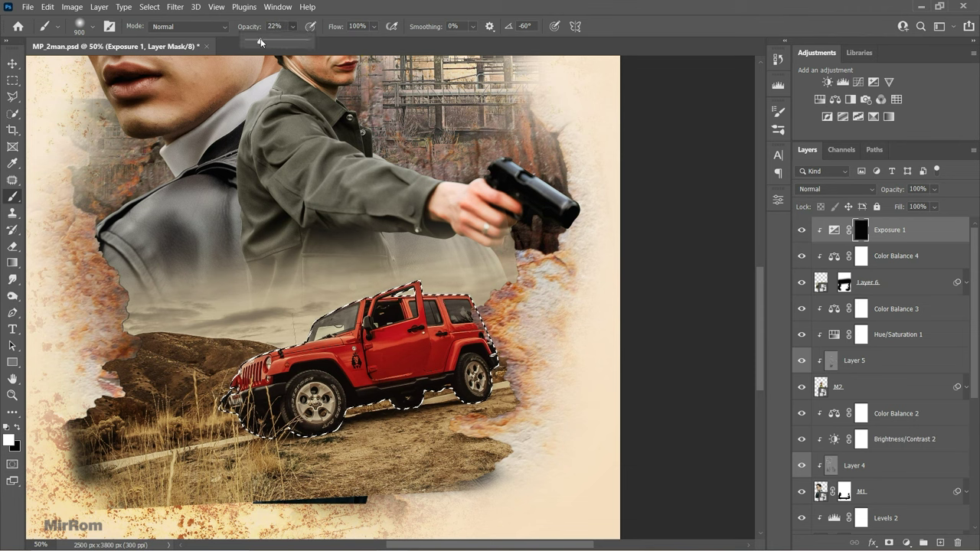
{"action": "key", "text": "bracketleft"}
{"action": "key", "text": "bracketleft"}
{"action": "key", "text": "bracketleft"}
{"action": "scroll", "coordinate": [236, 348], "scroll_direction": "up", "scroll_amount": 2}
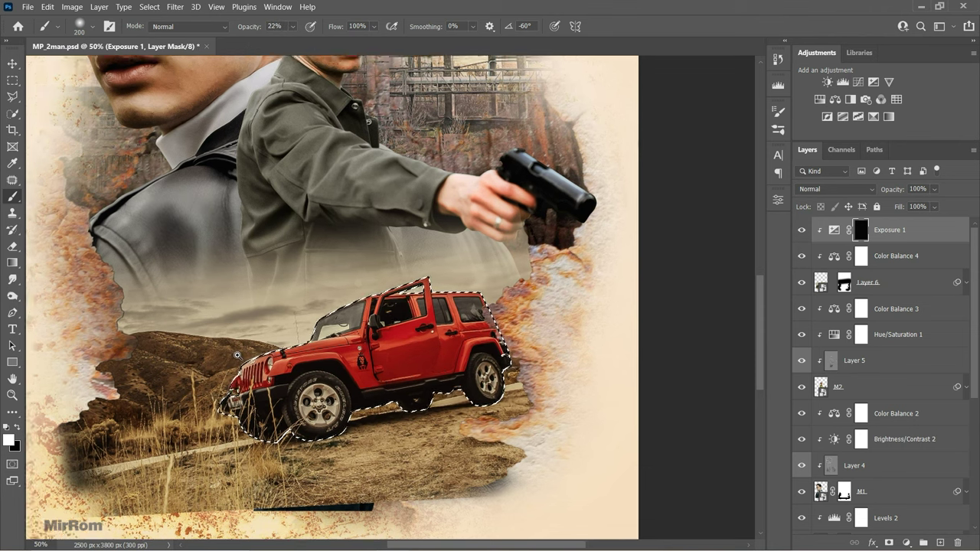
{"action": "key", "text": "bracketleft"}
{"action": "key", "text": "bracketleft"}
{"action": "key", "text": "bracketleft"}
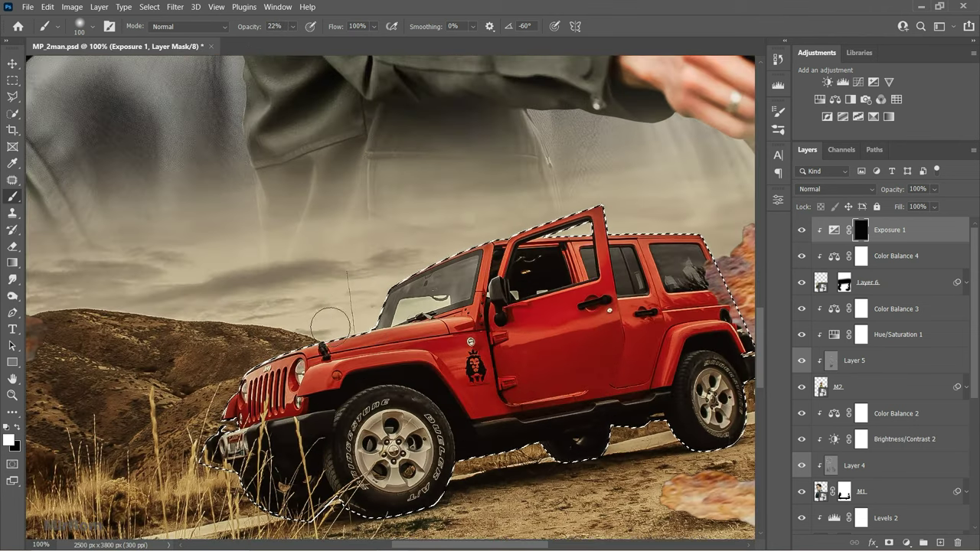
{"action": "key", "text": "bracketleft"}
{"action": "key", "text": "bracketleft"}
{"action": "key", "text": "bracketleft"}
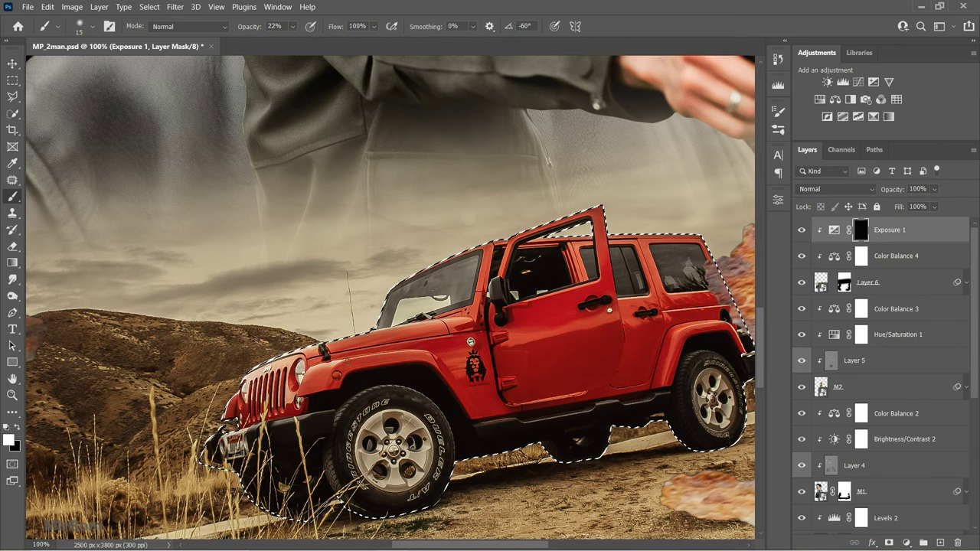
{"action": "key", "text": "bracketleft"}
{"action": "key", "text": "bracketleft"}
{"action": "key", "text": "bracketleft"}
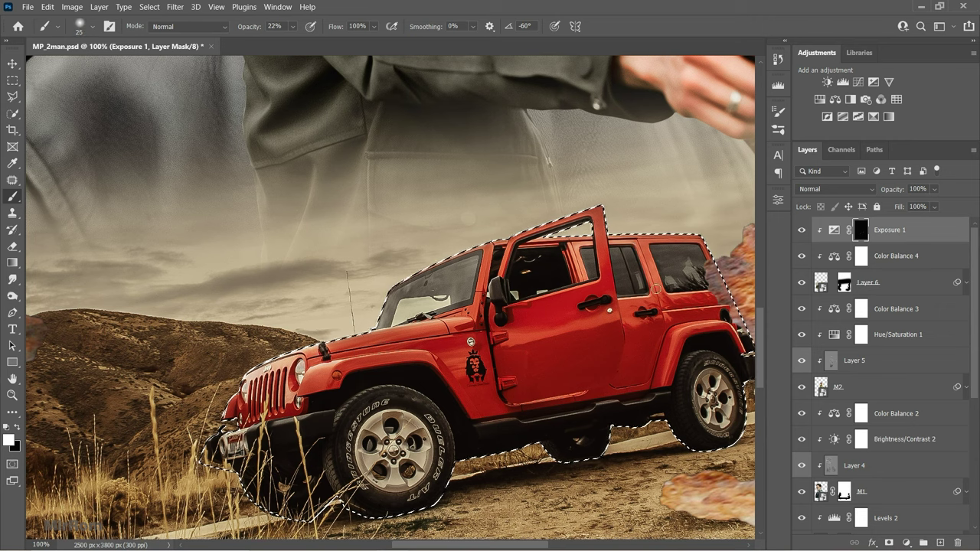
{"action": "key", "text": "bracketright"}
{"action": "key", "text": "bracketright"}
{"action": "key", "text": "bracketleft"}
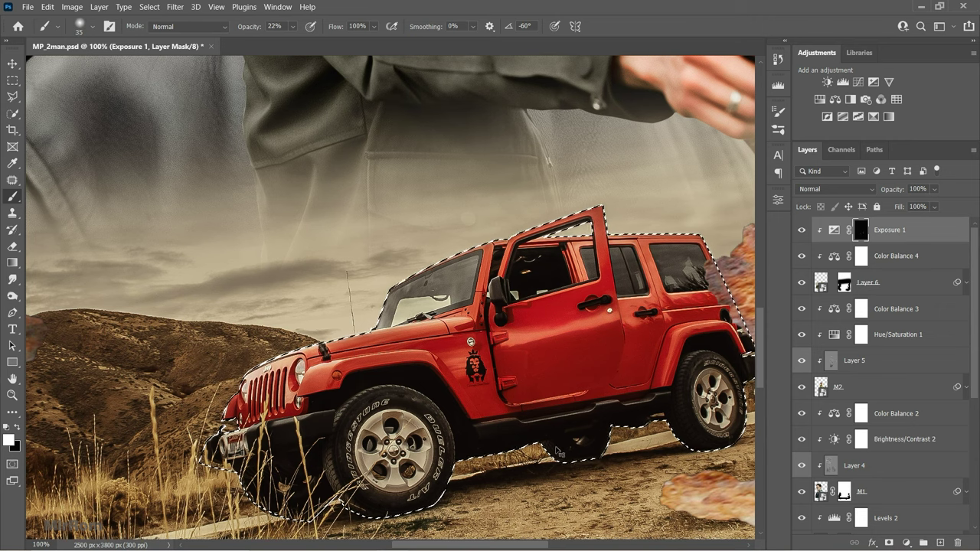
- Paint the Exposure 1 mask over the jeep at 15% opacity with varying brush sizes
{"action": "key", "text": "ctrl+minus"}
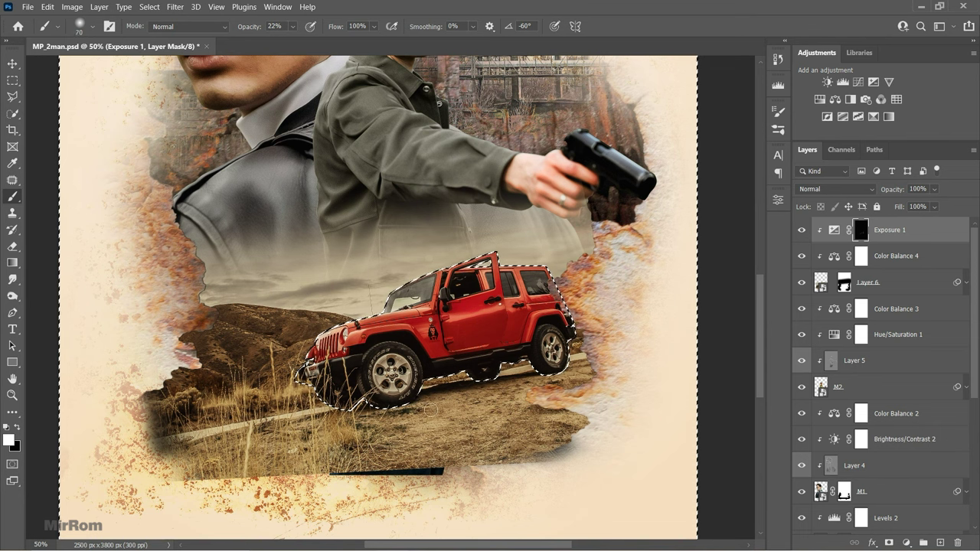
{"action": "key", "text": "bracketright"}
{"action": "key", "text": "bracketright"}
{"action": "key", "text": "bracketright"}
{"action": "key", "text": "1"}
{"action": "key", "text": "5"}
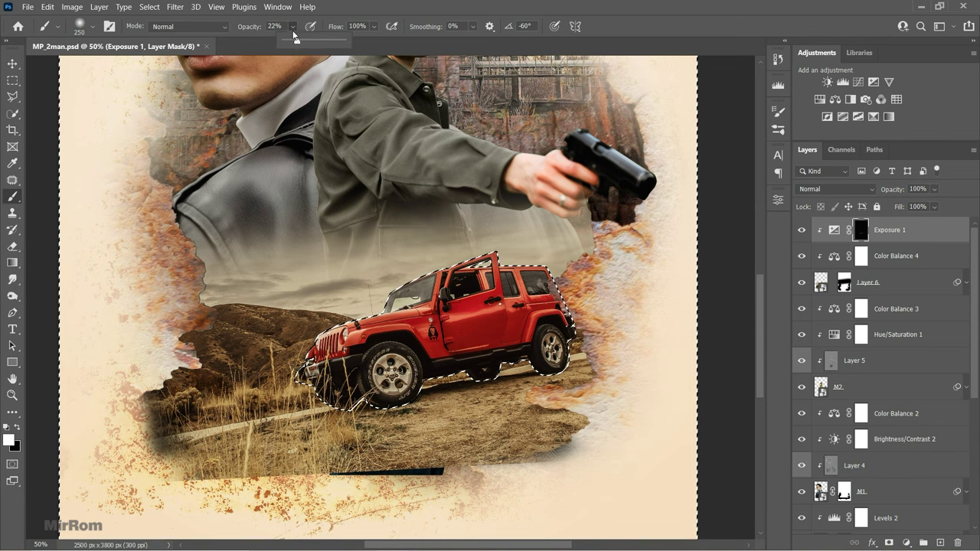
{"action": "key", "text": "bracketleft"}
{"action": "key", "text": "bracketleft"}
{"action": "key", "text": "bracketleft"}
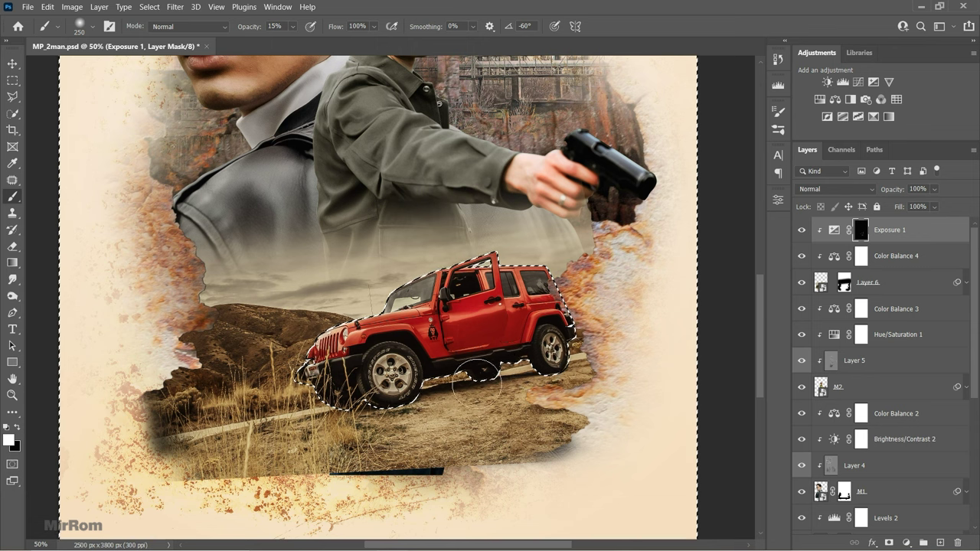
{"action": "key", "text": "bracketleft"}
{"action": "key", "text": "bracketleft"}
{"action": "key", "text": "bracketleft"}
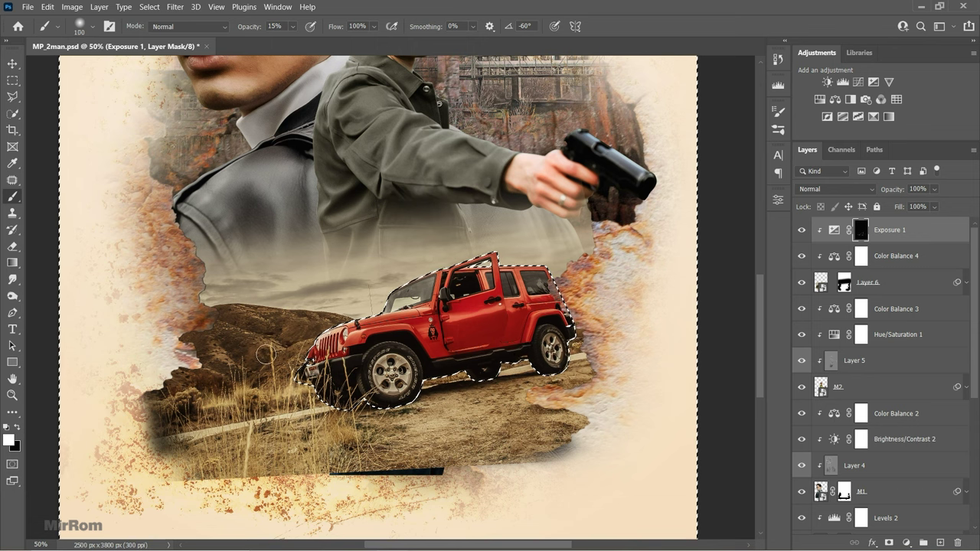
{"action": "key", "text": "bracketleft"}
{"action": "key", "text": "bracketleft"}
{"action": "key", "text": "bracketleft"}
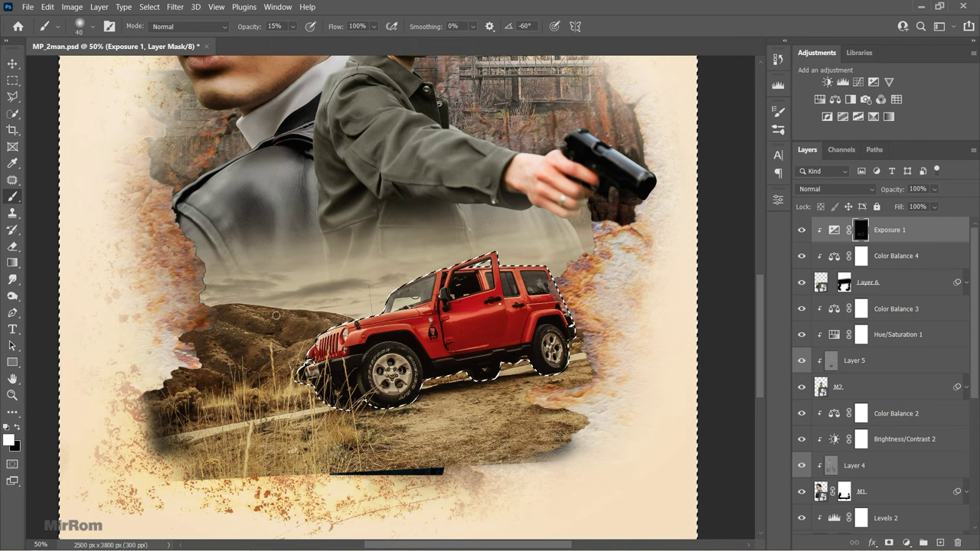
{"action": "scroll", "coordinate": [386, 321], "scroll_direction": "up", "scroll_amount": 2}
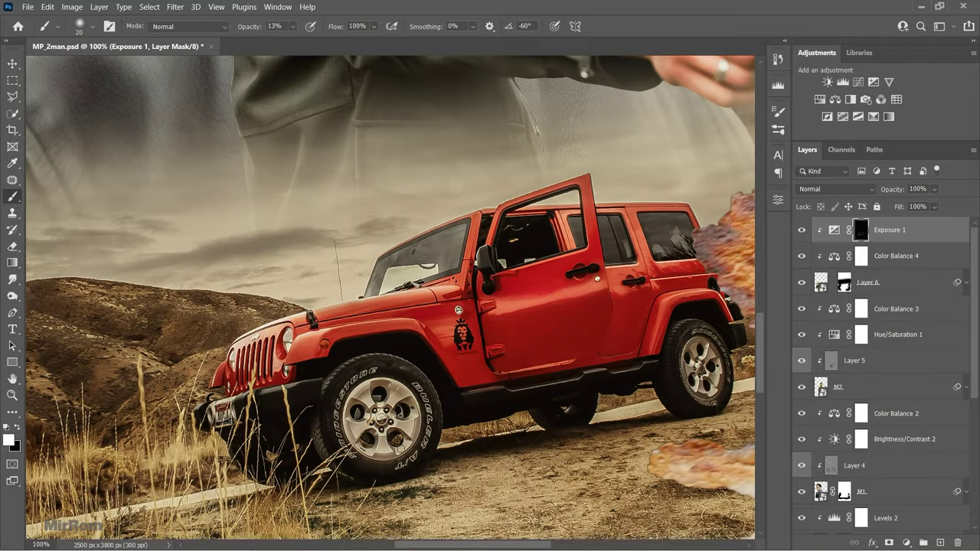
{"action": "key", "text": "bracketright"}
{"action": "key", "text": "bracketright"}
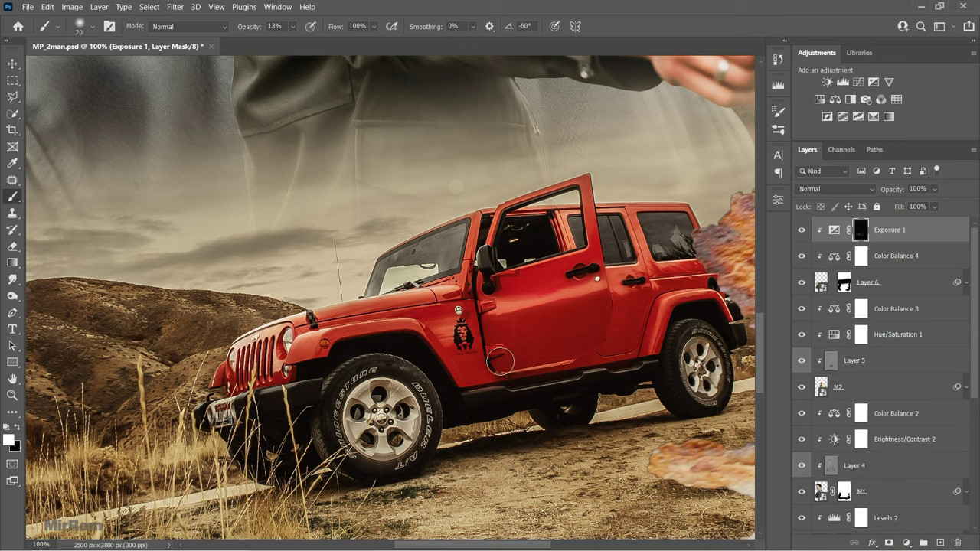
{"action": "key", "text": "bracketright"}
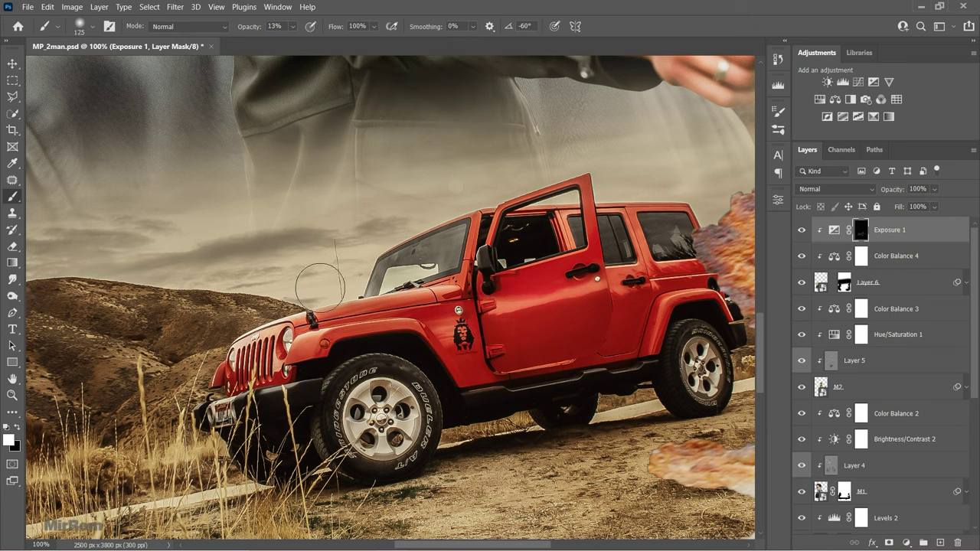
{"action": "key", "text": "bracketright"}
{"action": "key", "text": "bracketright"}
{"action": "key", "text": "ctrl+0"}
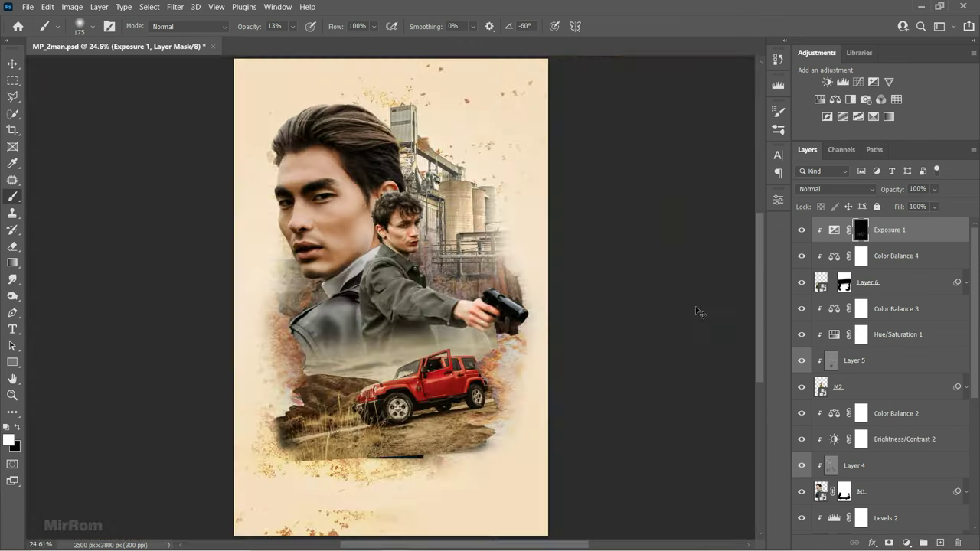
- Save the poster, then add eruption-1838809.jpg into MP_2man.psd as a Multiply layer
{"action": "key", "text": "v"}
{"action": "key", "text": "ctrl+s"}
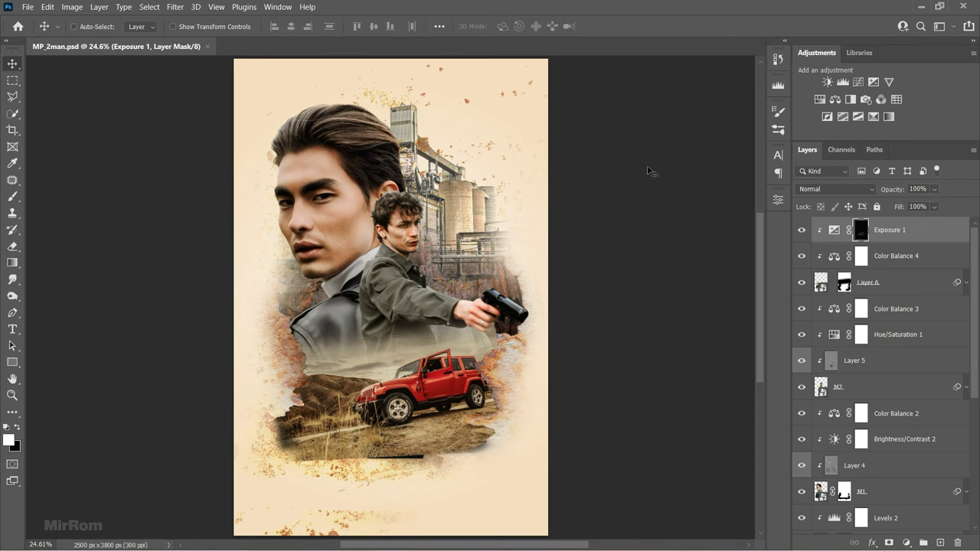
{"action": "left_click", "coordinate": [27, 6]}
{"action": "left_click", "coordinate": [38, 31]}
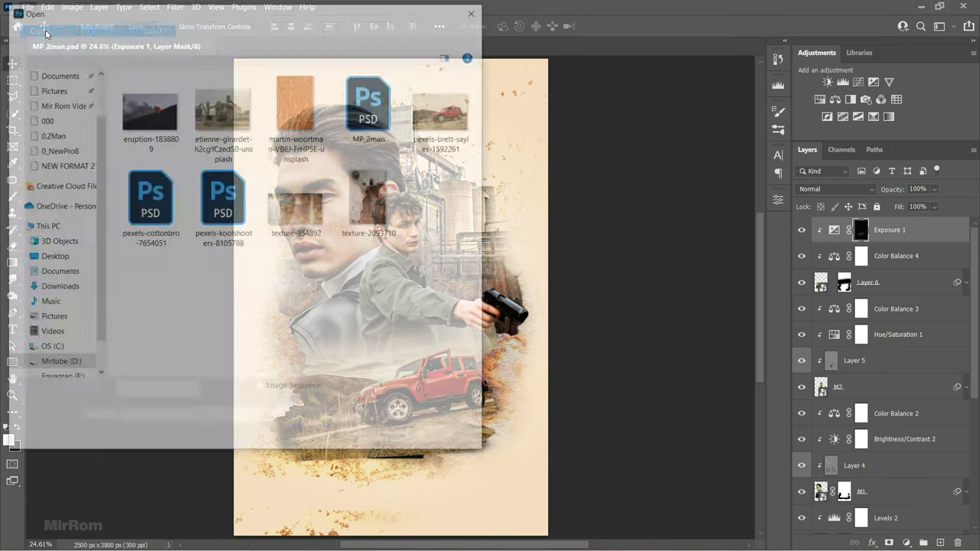
{"action": "double_click", "coordinate": [151, 89]}
{"action": "left_click_drag", "start_coordinate": [375, 264], "coordinate": [318, 66]}
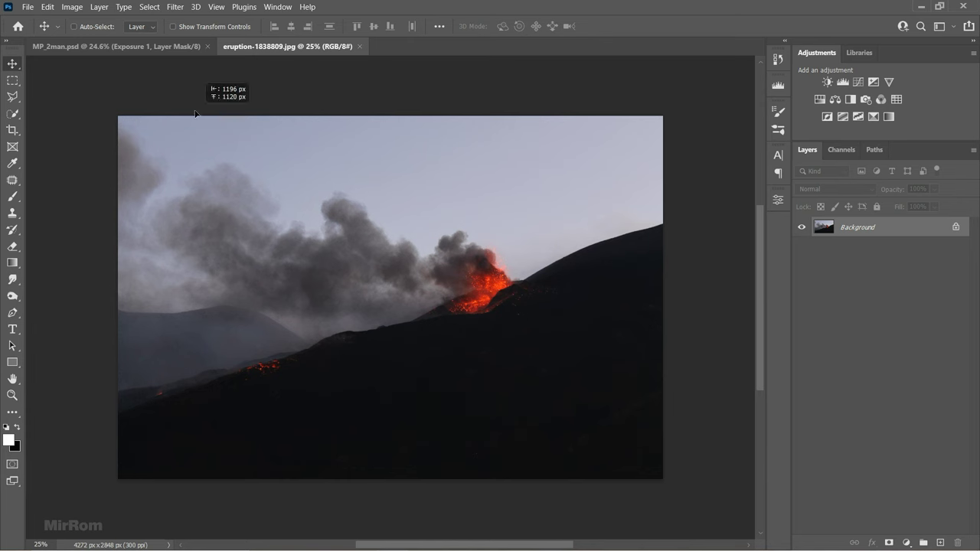
{"action": "key", "text": "ctrl+w"}
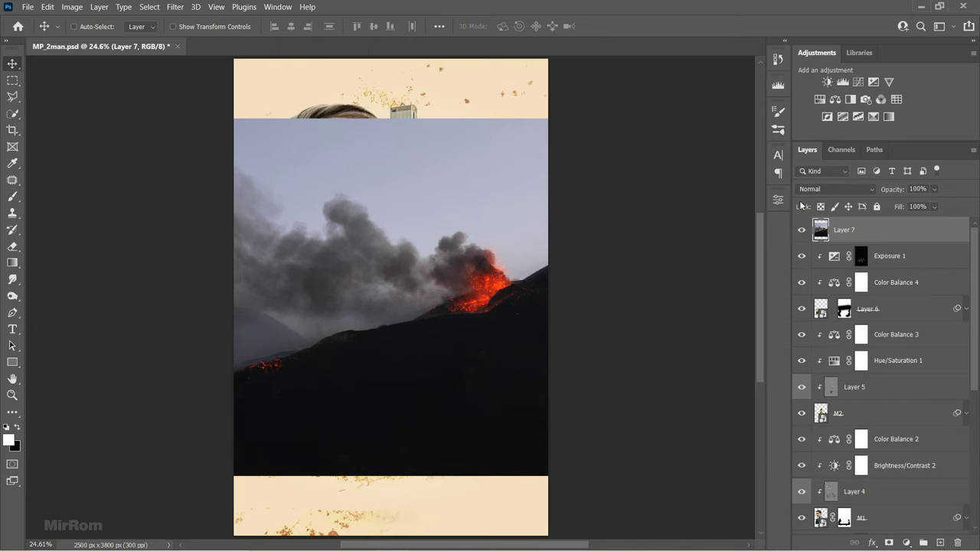
{"action": "left_click", "coordinate": [834, 189]}
{"action": "left_click", "coordinate": [811, 228]}
- Scale the eruption layer down and tilt it slightly over the jeep area
{"action": "key", "text": "ctrl+t"}
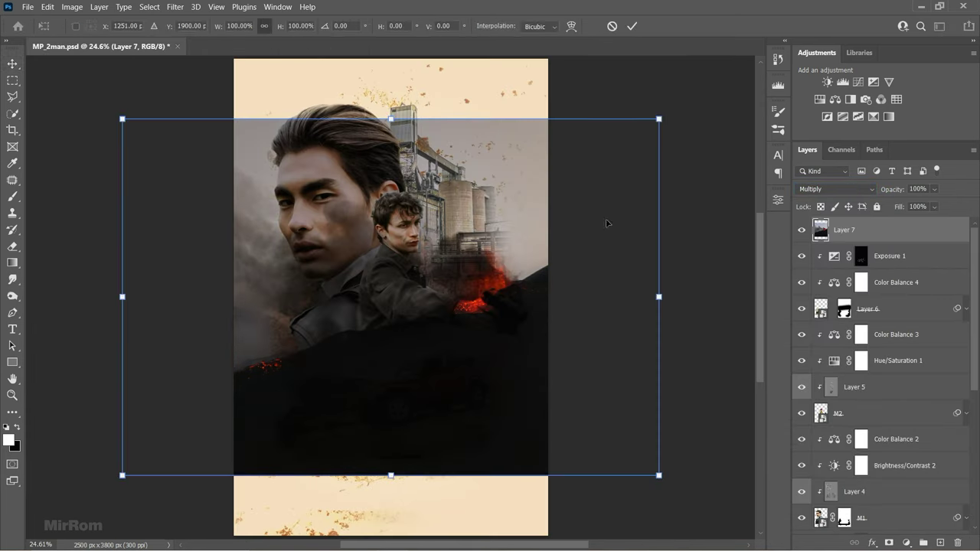
{"action": "left_click_drag", "start_coordinate": [660, 115], "coordinate": [378, 306]}
{"action": "left_click_drag", "start_coordinate": [339, 349], "coordinate": [499, 329]}
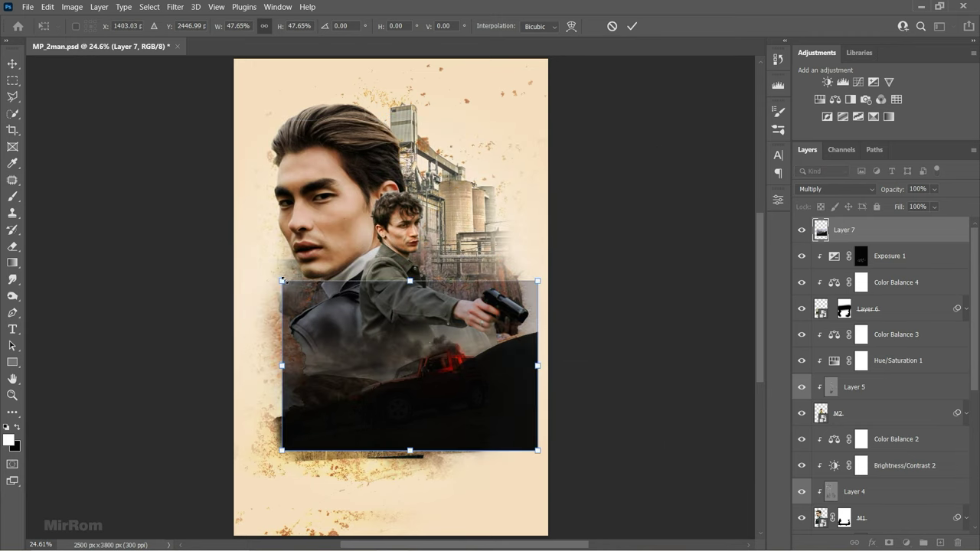
{"action": "left_click_drag", "start_coordinate": [282, 281], "coordinate": [327, 312]}
{"action": "key", "text": "ctrl+plus"}
{"action": "left_click_drag", "start_coordinate": [520, 395], "coordinate": [475, 364]}
{"action": "left_click_drag", "start_coordinate": [264, 418], "coordinate": [291, 407]}
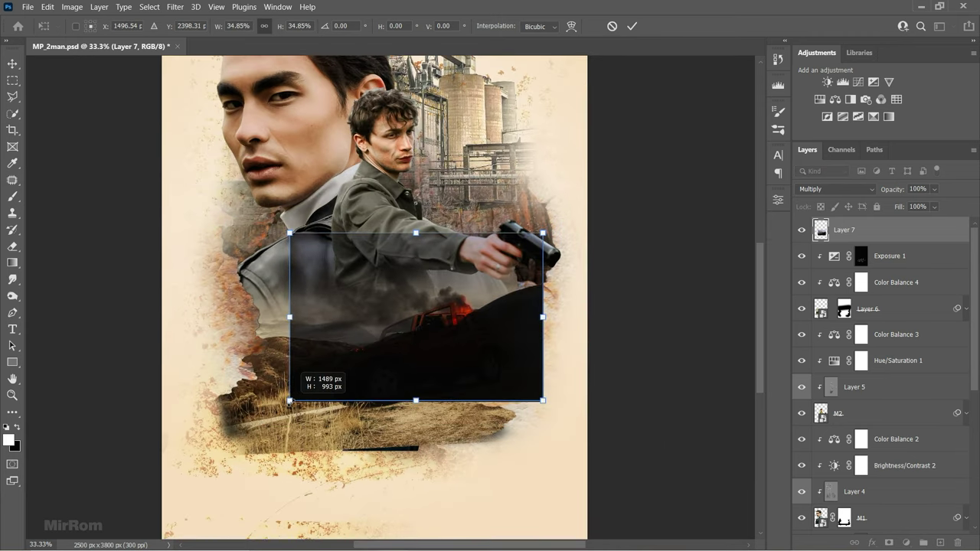
{"action": "left_click_drag", "start_coordinate": [555, 226], "coordinate": [547, 244]}
{"action": "left_click_drag", "start_coordinate": [490, 291], "coordinate": [506, 294]}
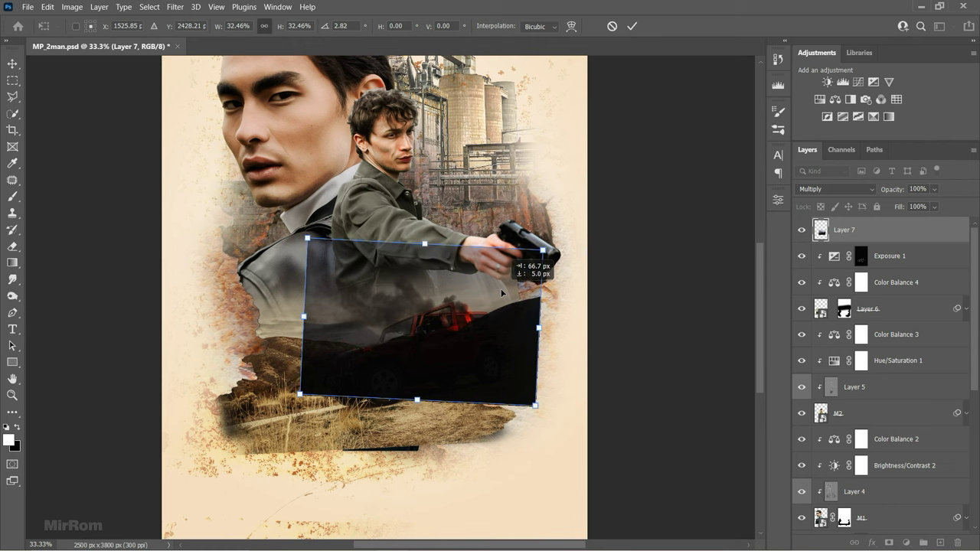
{"action": "left_click_drag", "start_coordinate": [582, 268], "coordinate": [585, 277]}
{"action": "left_click_drag", "start_coordinate": [304, 234], "coordinate": [295, 230]}
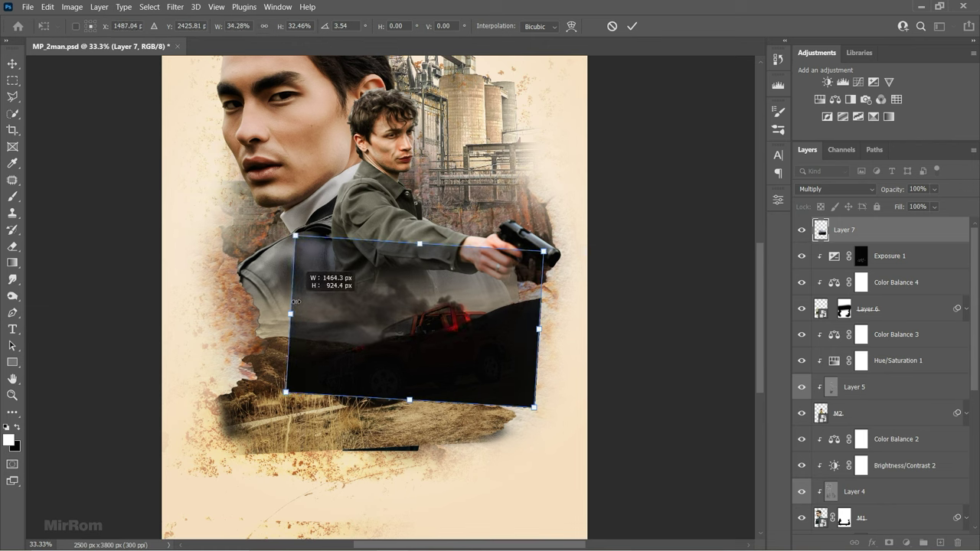
{"action": "left_click_drag", "start_coordinate": [426, 244], "coordinate": [423, 238]}
{"action": "key", "text": "Return"}
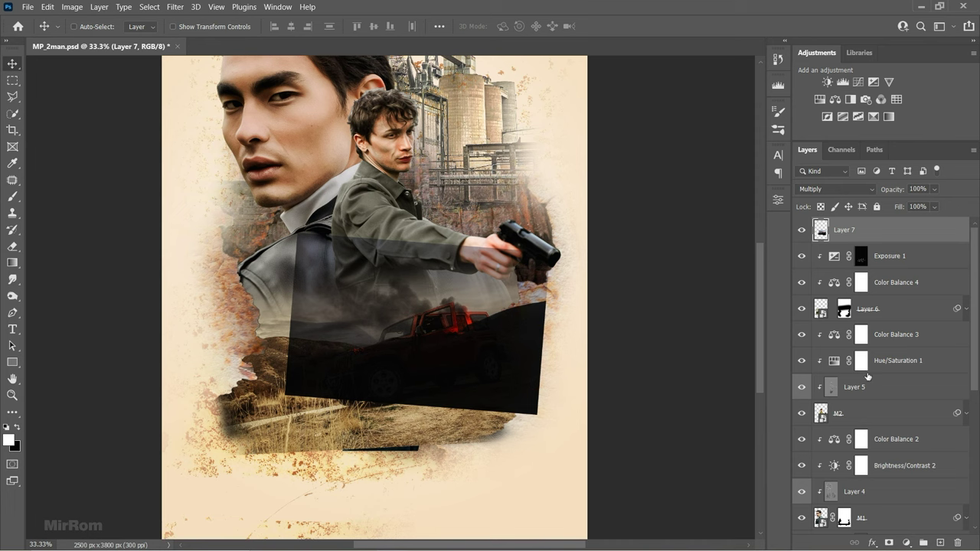
- Mask Layer 7, painting black over the jeep, ground and shoulder with a large brush
{"action": "left_click", "coordinate": [888, 542]}
{"action": "key", "text": "b"}
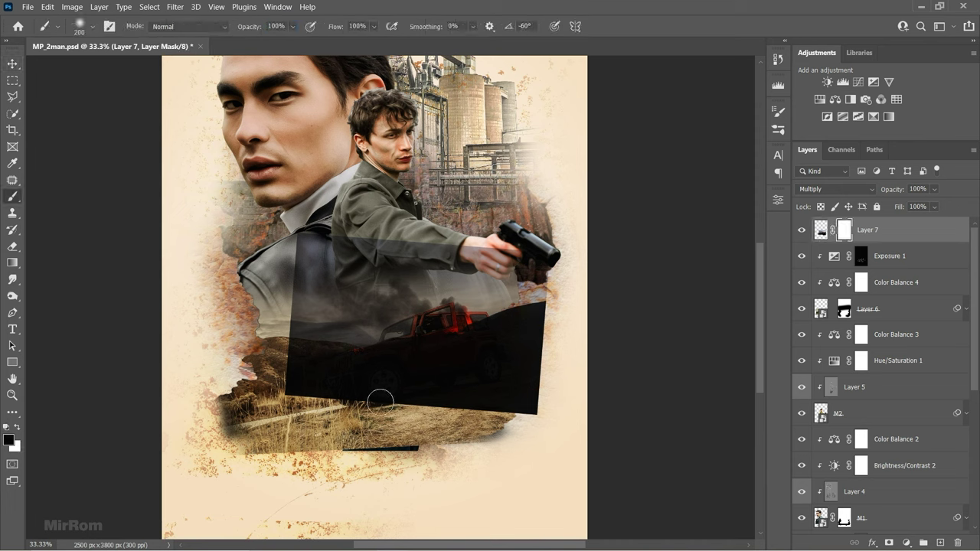
{"action": "left_click_drag", "start_coordinate": [380, 400], "coordinate": [475, 360]}
{"action": "key", "text": "bracketright"}
{"action": "key", "text": "bracketright"}
{"action": "key", "text": "bracketright"}
{"action": "left_click_drag", "start_coordinate": [322, 367], "coordinate": [225, 313]}
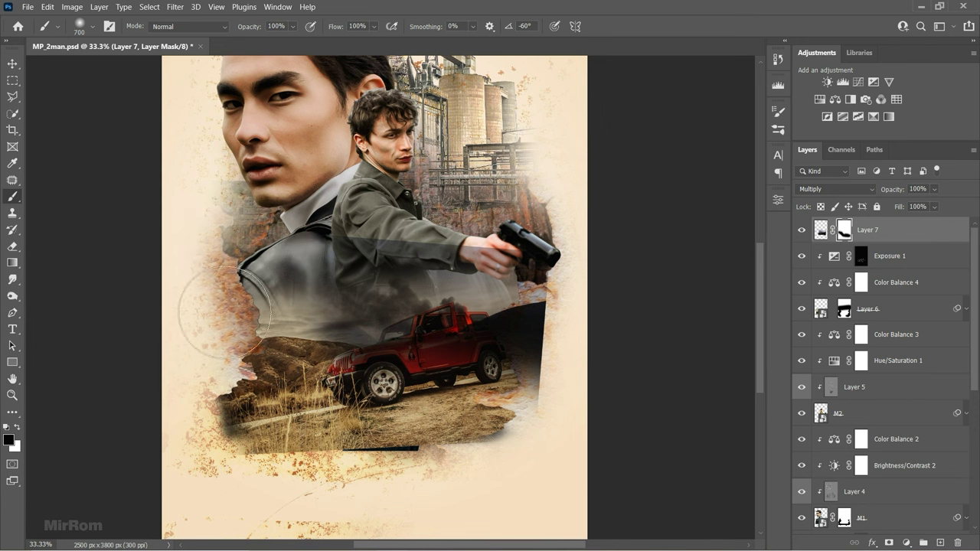
{"action": "left_click_drag", "start_coordinate": [301, 241], "coordinate": [557, 393]}
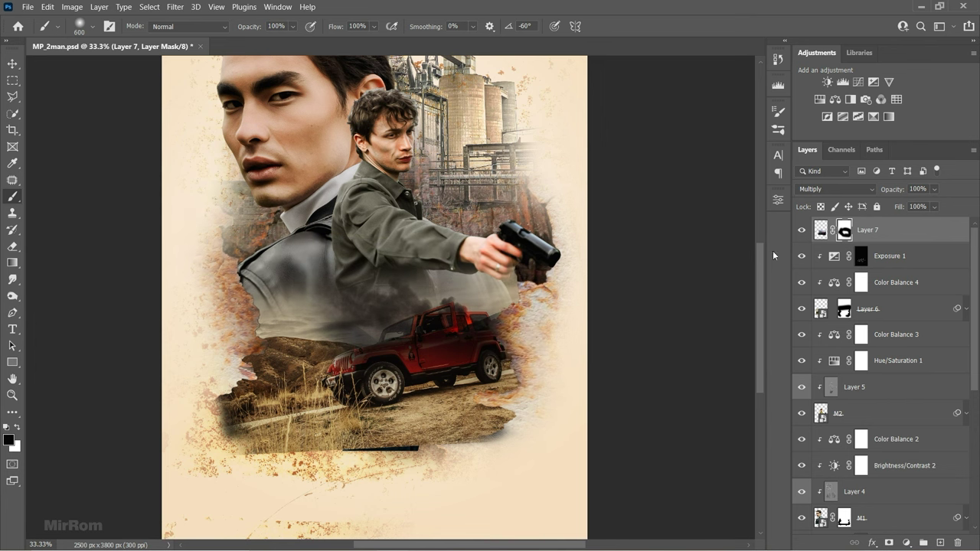
{"action": "left_click", "coordinate": [154, 10]}
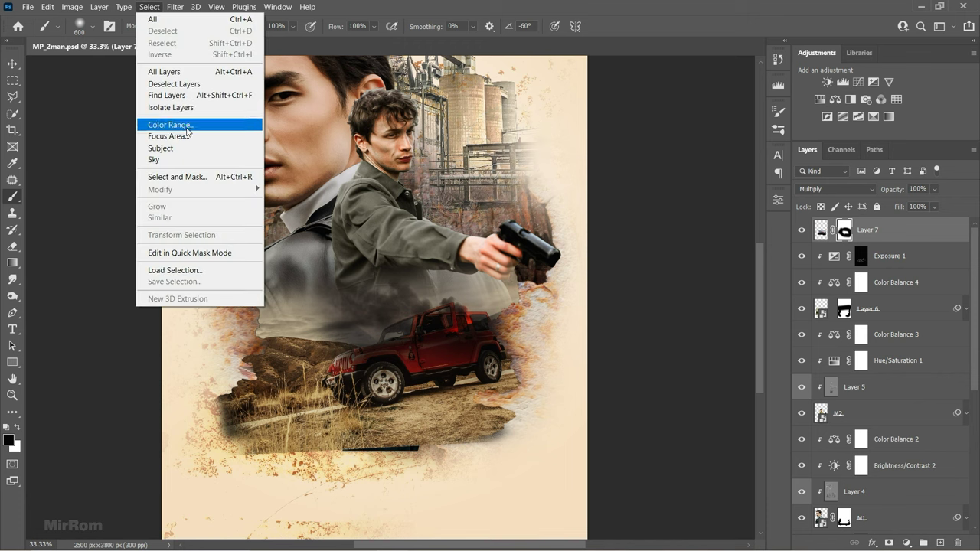
- Load the saved jeep selection Sel3
{"action": "left_click", "coordinate": [188, 273]}
{"action": "left_click", "coordinate": [478, 165]}
{"action": "left_click", "coordinate": [456, 245]}
{"action": "left_click", "coordinate": [588, 138]}
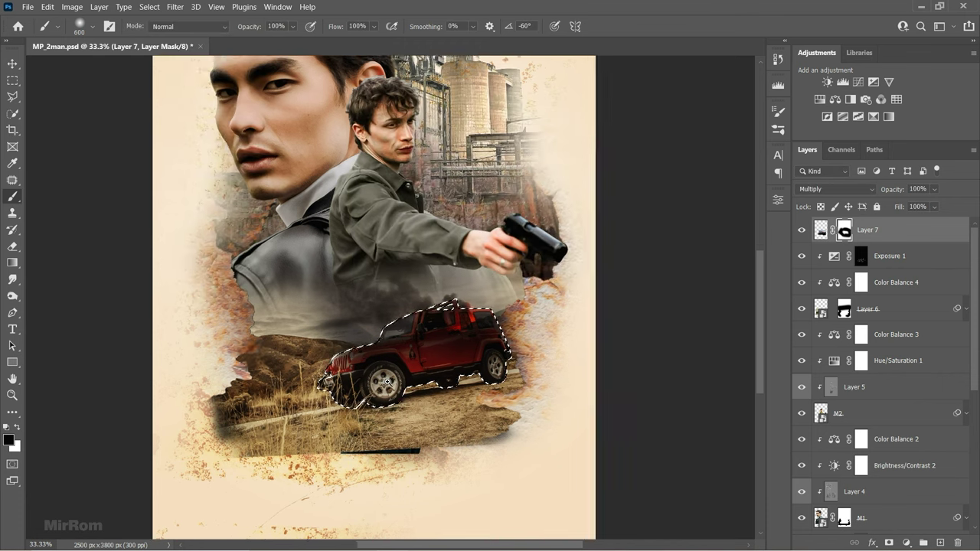
- Paint Layer 7's mask over the jeep body, resizing the soft brush for fine edges
{"action": "scroll", "coordinate": [383, 352], "scroll_direction": "up", "scroll_amount": 2}
{"action": "key", "text": "bracketleft"}
{"action": "key", "text": "bracketleft"}
{"action": "key", "text": "bracketleft"}
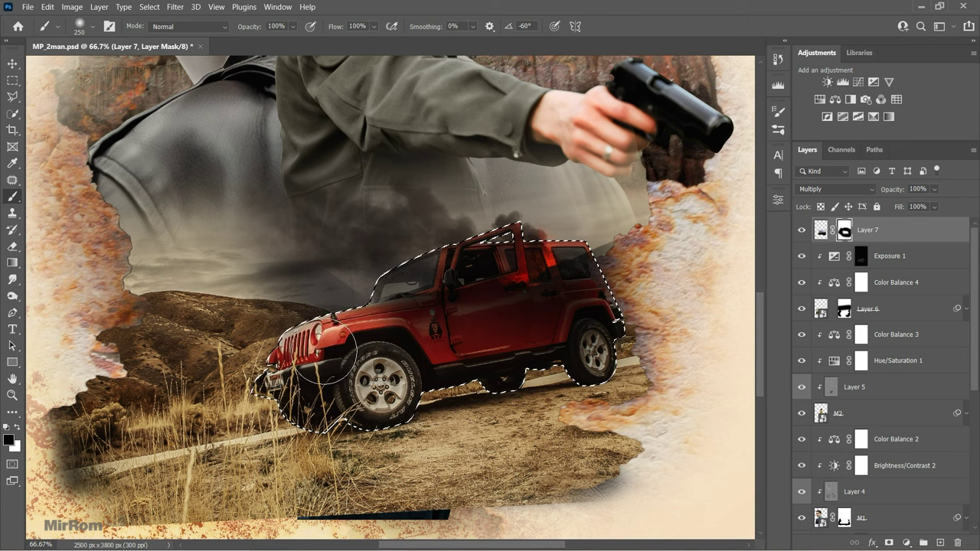
{"action": "left_click_drag", "start_coordinate": [382, 354], "coordinate": [361, 308]}
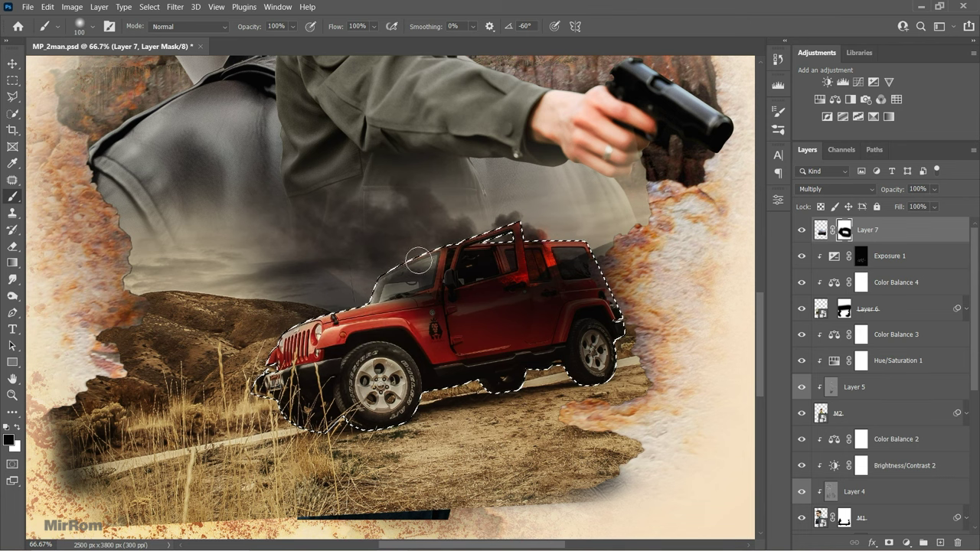
{"action": "key", "text": "bracketright"}
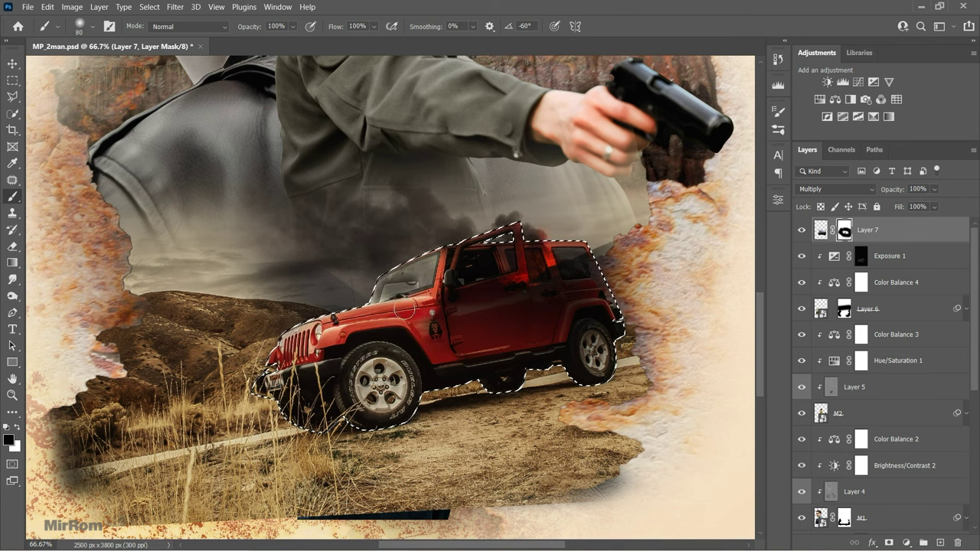
{"action": "key", "text": "bracketright"}
{"action": "key", "text": "bracketright"}
{"action": "key", "text": "bracketright"}
{"action": "mouse_move", "coordinate": [404, 310]}
{"action": "left_mouse_down"}
{"action": "mouse_move", "coordinate": [527, 258]}
{"action": "mouse_move", "coordinate": [516, 315]}
{"action": "mouse_move", "coordinate": [381, 378]}
{"action": "left_mouse_up"}
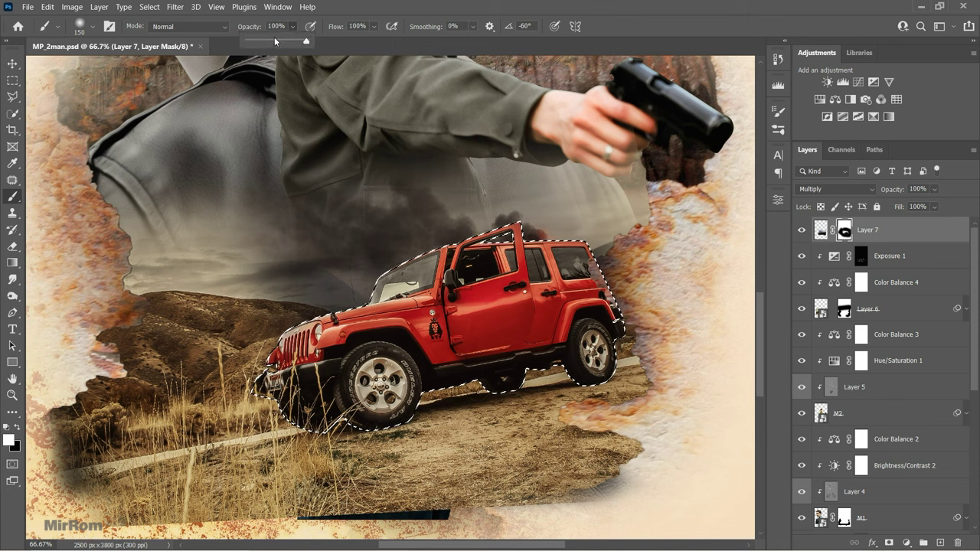
{"action": "key", "text": "bracketleft"}
{"action": "key", "text": "bracketleft"}
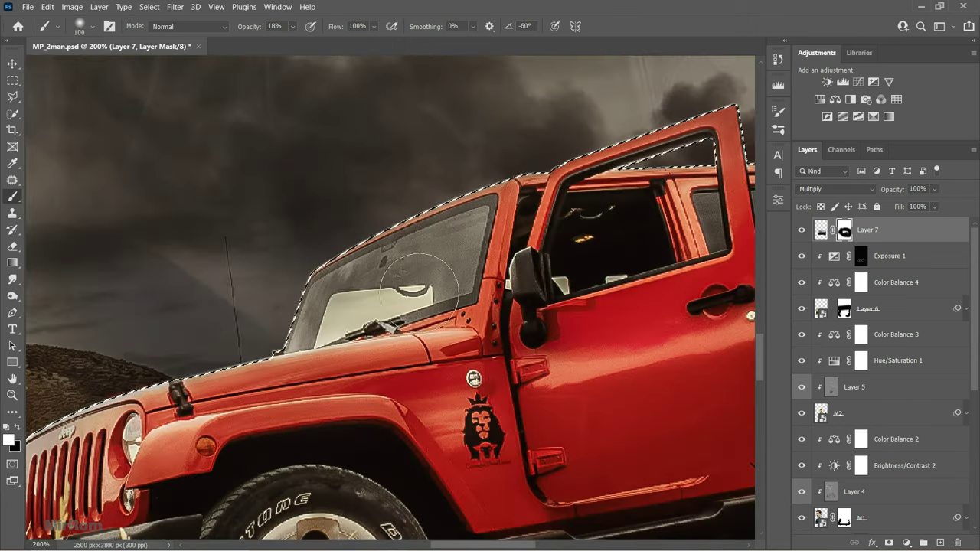
{"action": "key", "text": "bracketleft"}
{"action": "key", "text": "bracketleft"}
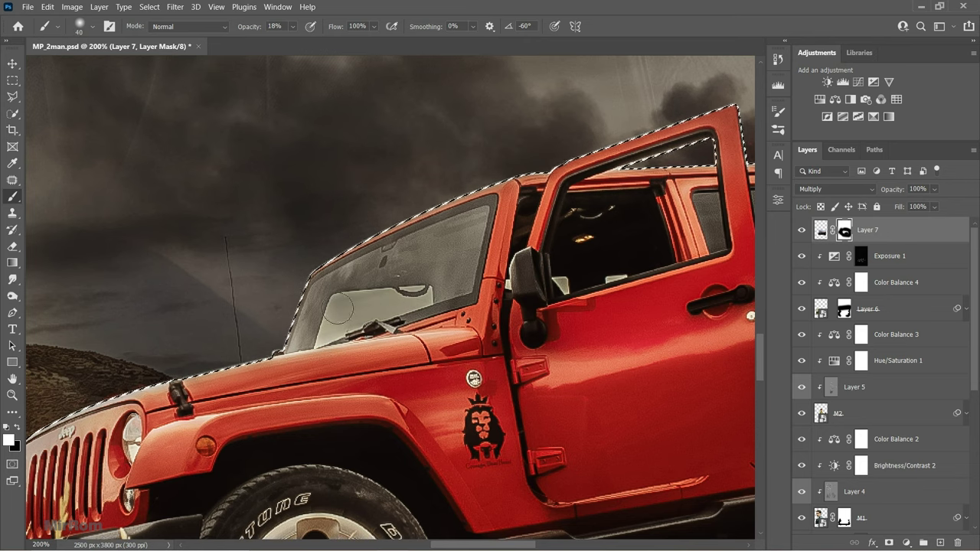
{"action": "key", "text": "bracketleft"}
{"action": "key", "text": "bracketleft"}
{"action": "key", "text": "bracketleft"}
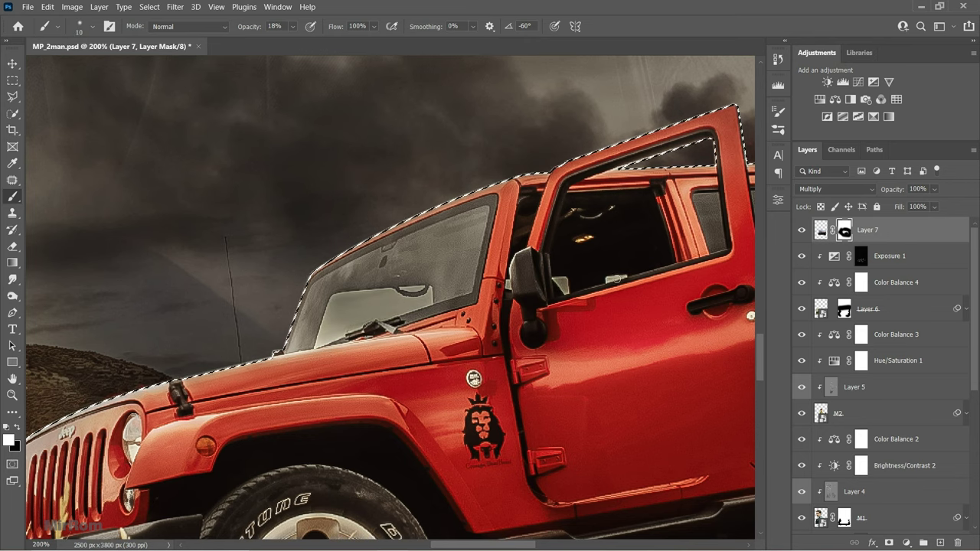
{"action": "key", "text": "bracketright"}
{"action": "key", "text": "bracketright"}
{"action": "key", "text": "bracketright"}
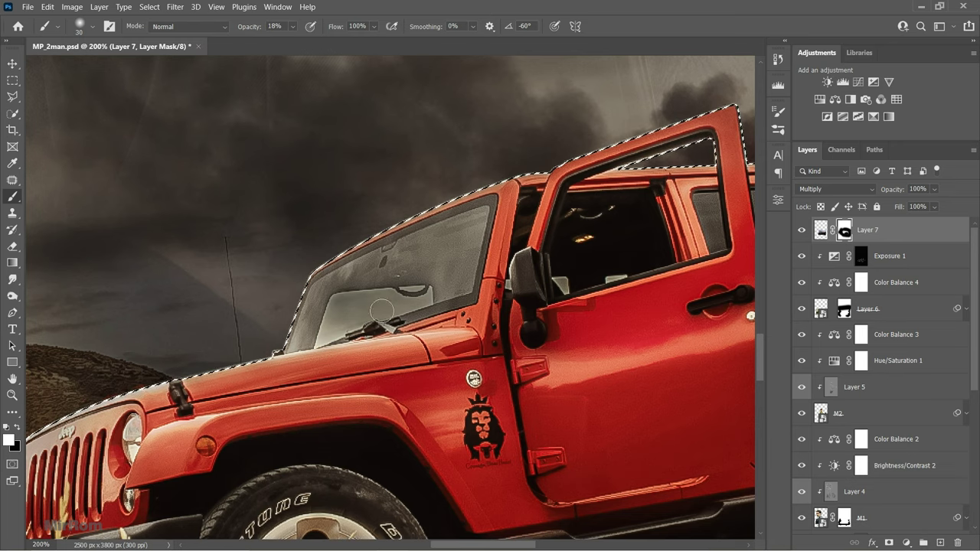
{"action": "scroll", "coordinate": [407, 265], "scroll_direction": "right", "scroll_amount": 5}
{"action": "key", "text": "bracketleft"}
{"action": "key", "text": "bracketleft"}
{"action": "key", "text": "bracketleft"}
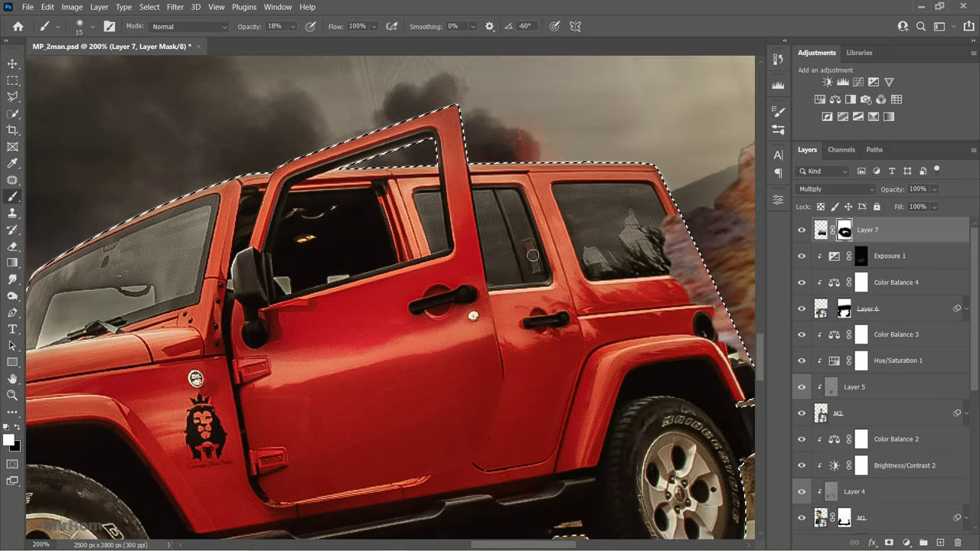
- Continue masking the jeep at 38% brush opacity, trying brush sizes from 150 to 300
{"action": "key", "text": "ctrl+minus"}
{"action": "key", "text": "ctrl+minus"}
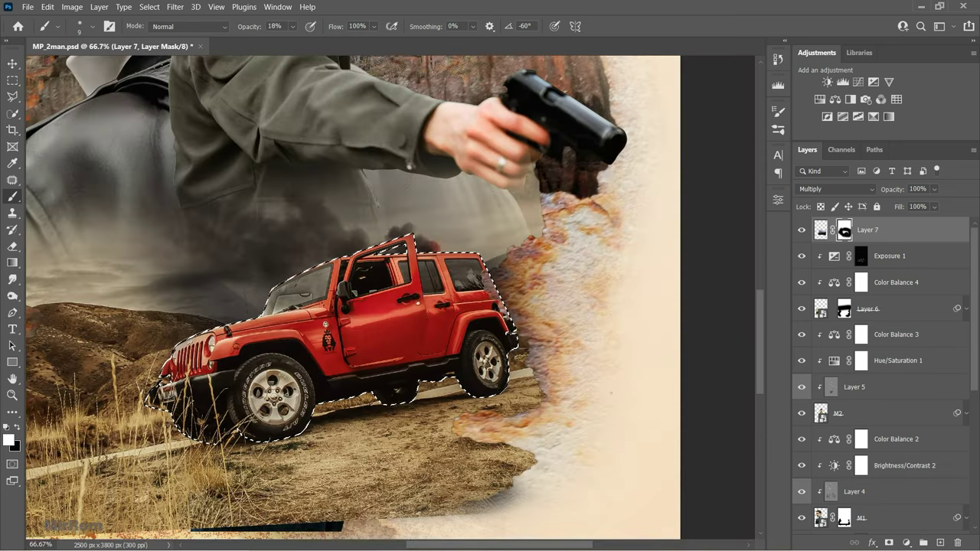
{"action": "key", "text": "ctrl+minus"}
{"action": "key", "text": "ctrl+plus"}
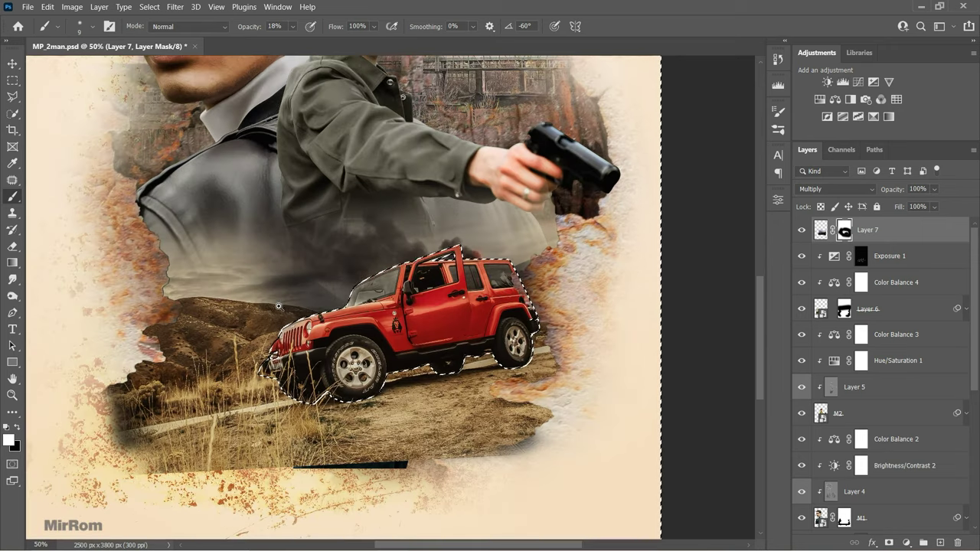
{"action": "key", "text": "bracketright"}
{"action": "key", "text": "bracketright"}
{"action": "key", "text": "bracketright"}
{"action": "key", "text": "3"}
{"action": "key", "text": "8"}
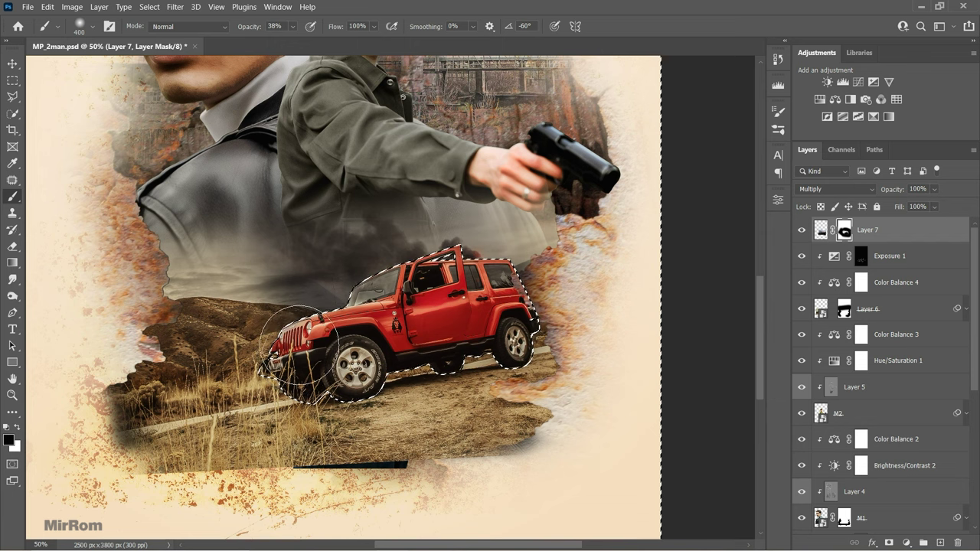
{"action": "key", "text": "bracketright"}
{"action": "key", "text": "bracketright"}
{"action": "key", "text": "bracketright"}
{"action": "key", "text": "x"}
{"action": "key", "text": "bracketleft"}
{"action": "key", "text": "bracketleft"}
{"action": "key", "text": "bracketleft"}
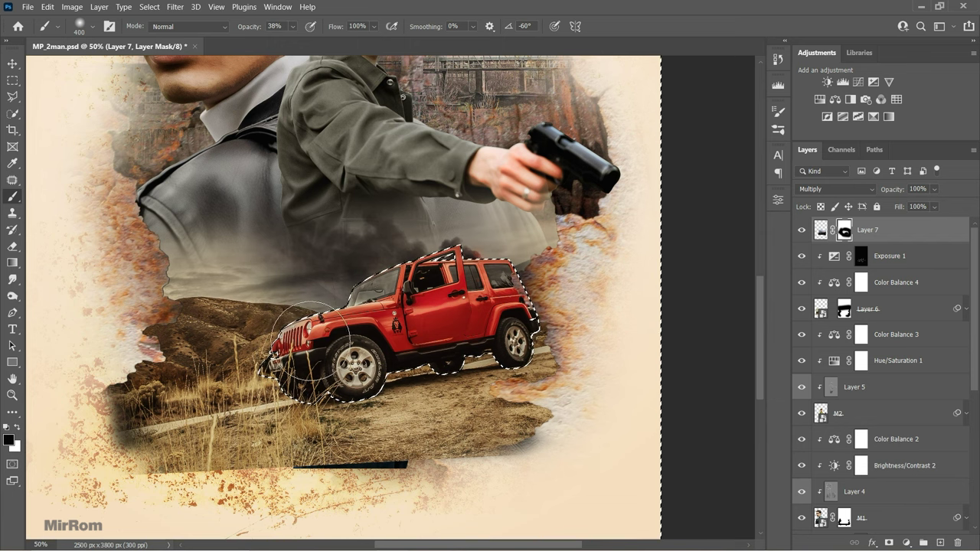
{"action": "key", "text": "bracketright"}
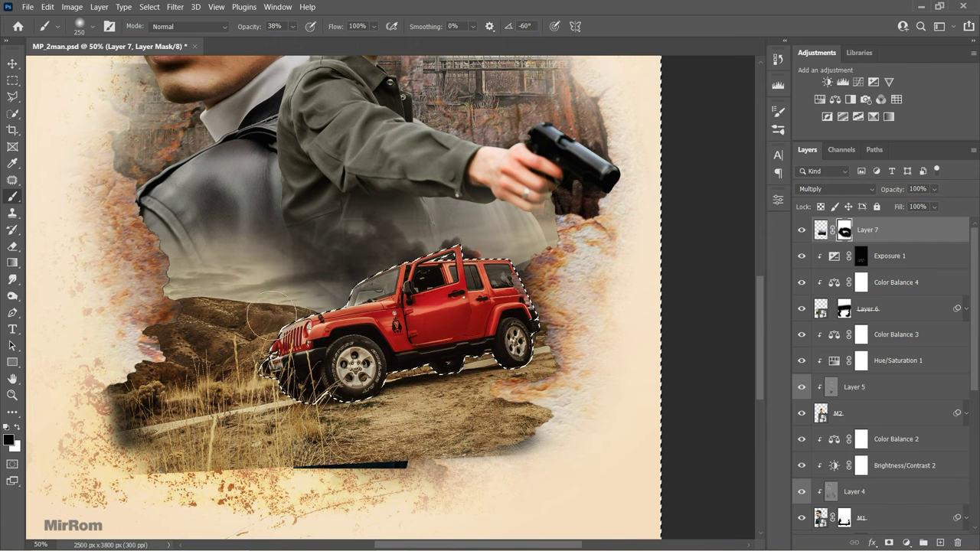
{"action": "key", "text": "bracketright"}
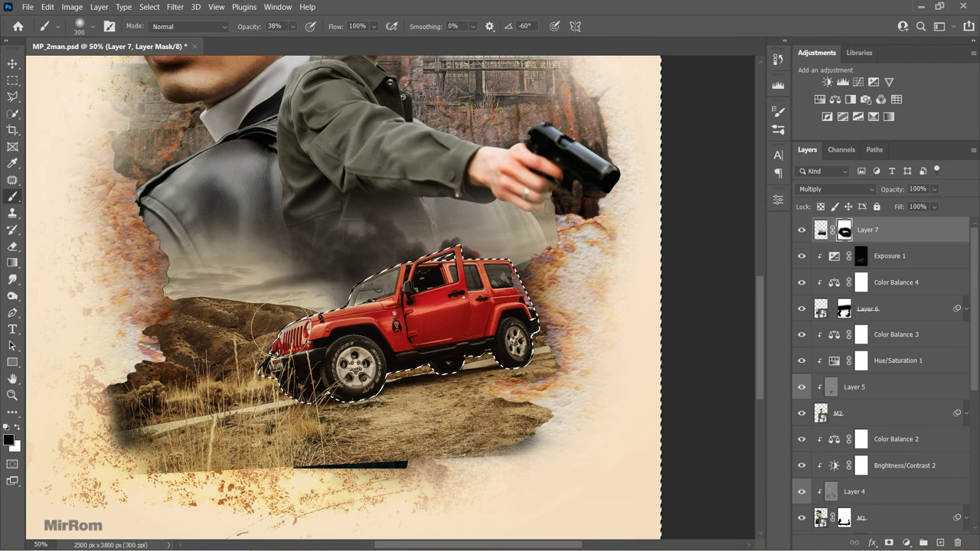
{"action": "key", "text": "bracketleft"}
{"action": "key", "text": "bracketleft"}
{"action": "key", "text": "bracketleft"}
{"action": "key", "text": "x"}
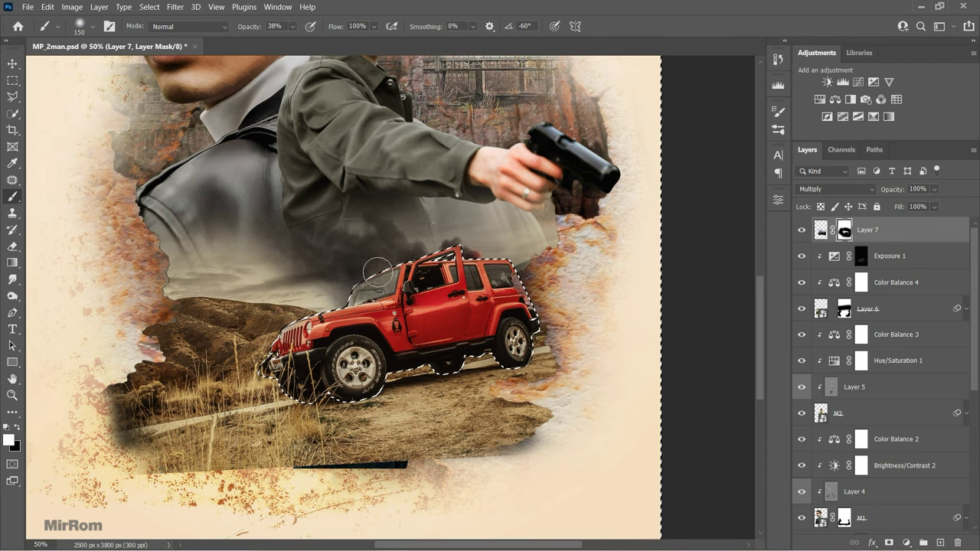
- Deselect the jeep and return to the Move tool at 33.3% zoom
{"action": "key", "text": "ctrl+d"}
{"action": "key", "text": "v"}
{"action": "key", "text": "ctrl+minus"}
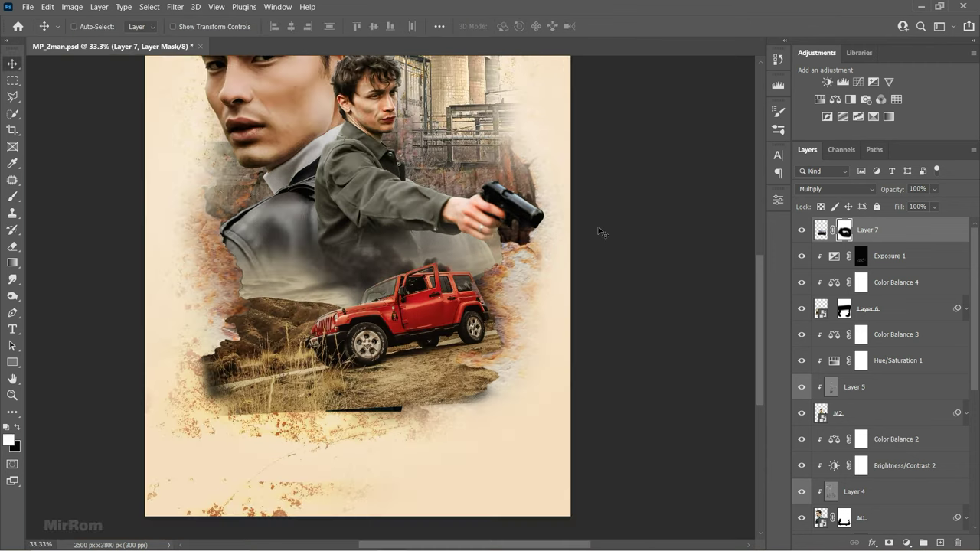
- Add a Levels 3 adjustment clipped to Layer 7 with white input at 185
{"action": "left_click", "coordinate": [843, 82]}
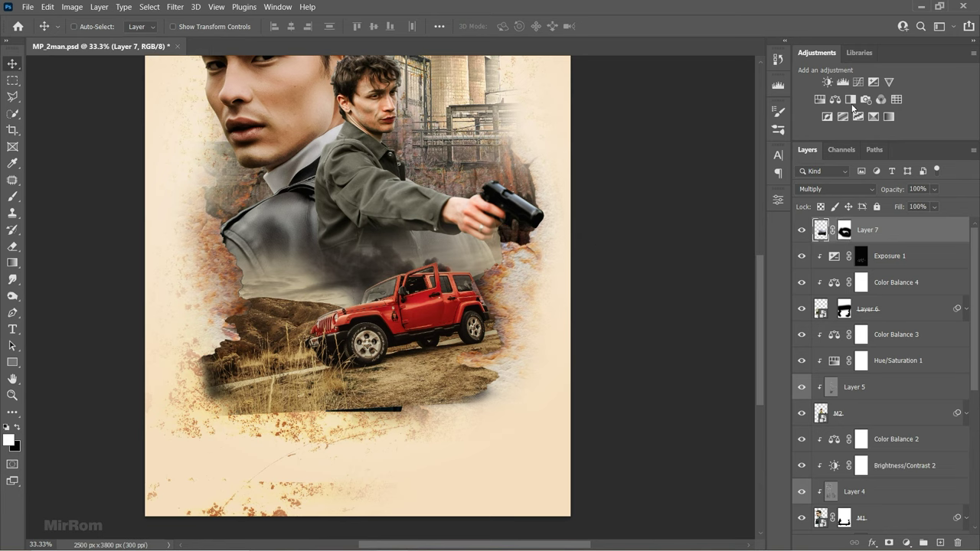
{"action": "left_click", "coordinate": [668, 449]}
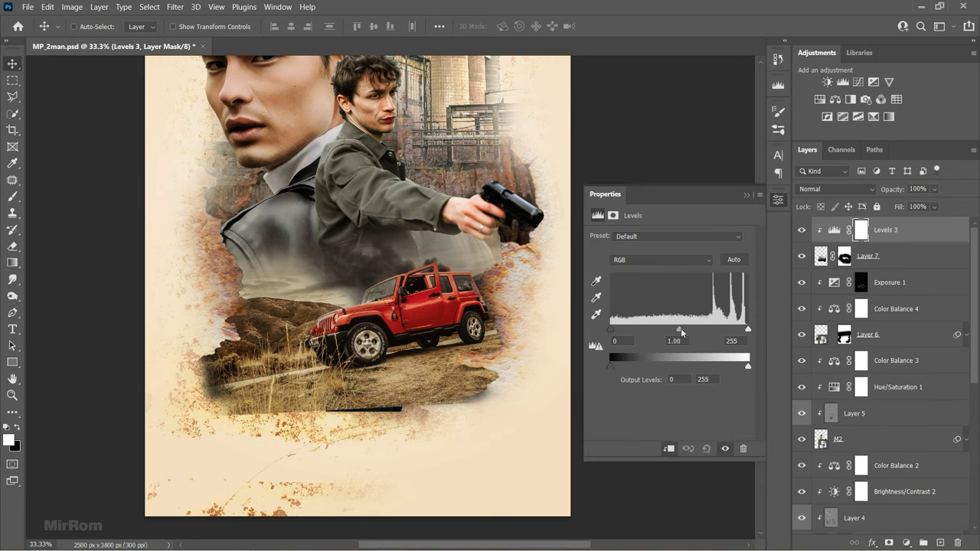
{"action": "left_click_drag", "start_coordinate": [734, 331], "coordinate": [715, 330]}
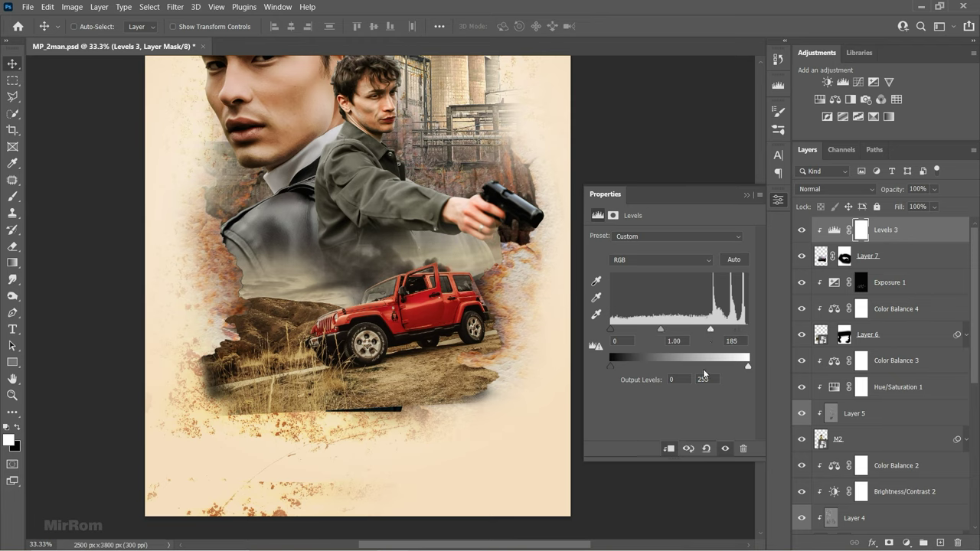
{"action": "left_click", "coordinate": [723, 448]}
{"action": "left_click", "coordinate": [747, 196]}
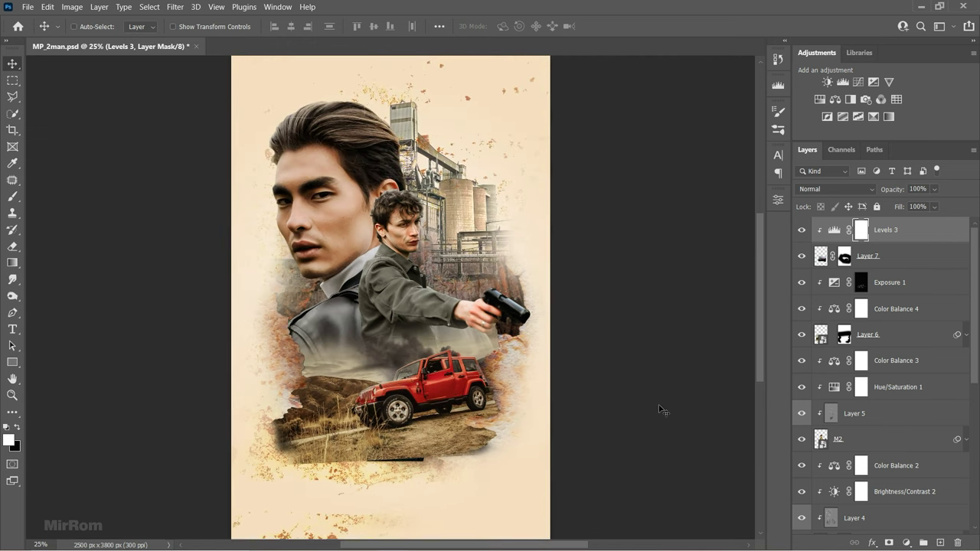
- Set up a 500 px brush on Layer 7's mask and save the poster
{"action": "left_click", "coordinate": [843, 258]}
{"action": "key", "text": "b"}
{"action": "key", "text": "x"}
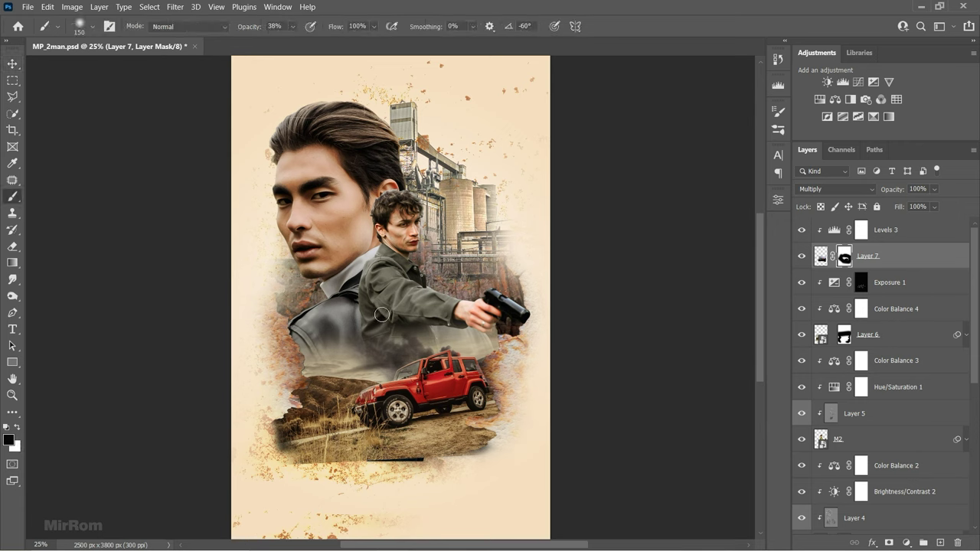
{"action": "key", "text": "bracketright"}
{"action": "key", "text": "bracketright"}
{"action": "key", "text": "v"}
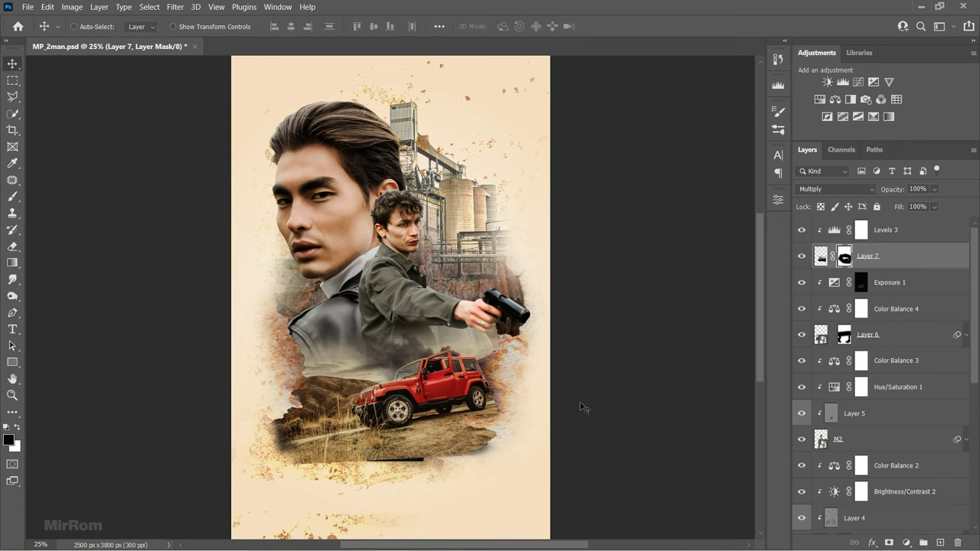
{"action": "key", "text": "ctrl+minus"}
{"action": "key", "text": "ctrl+s"}
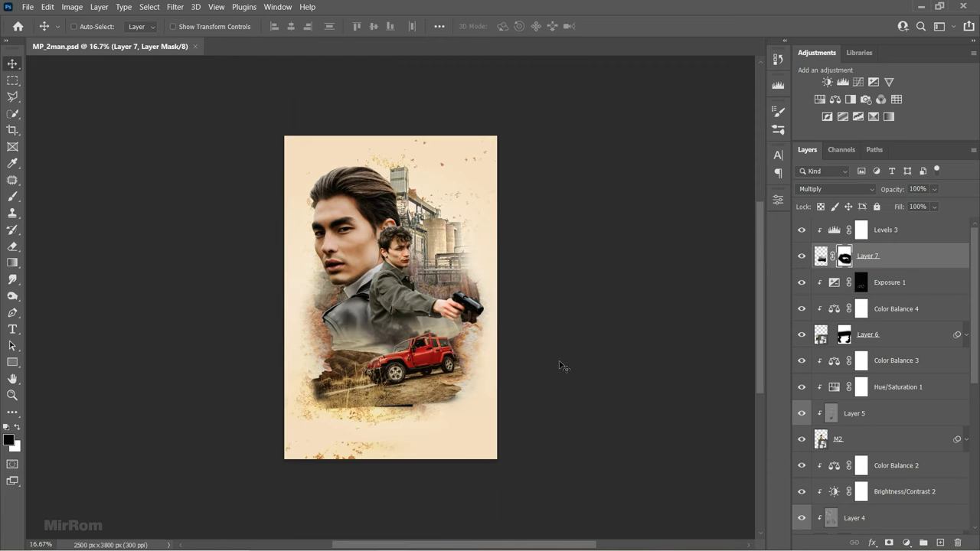
- Paint Layer 7's mask to spread rust over the smoke and road behind the jeep
{"action": "left_click", "coordinate": [819, 255]}
{"action": "scroll", "coordinate": [436, 388], "scroll_direction": "up", "scroll_amount": 4}
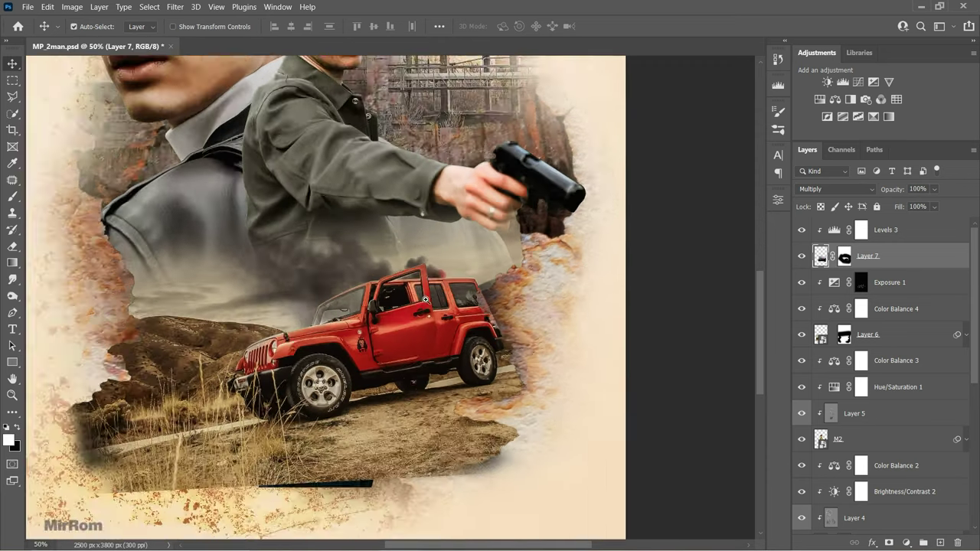
{"action": "left_click", "coordinate": [843, 258]}
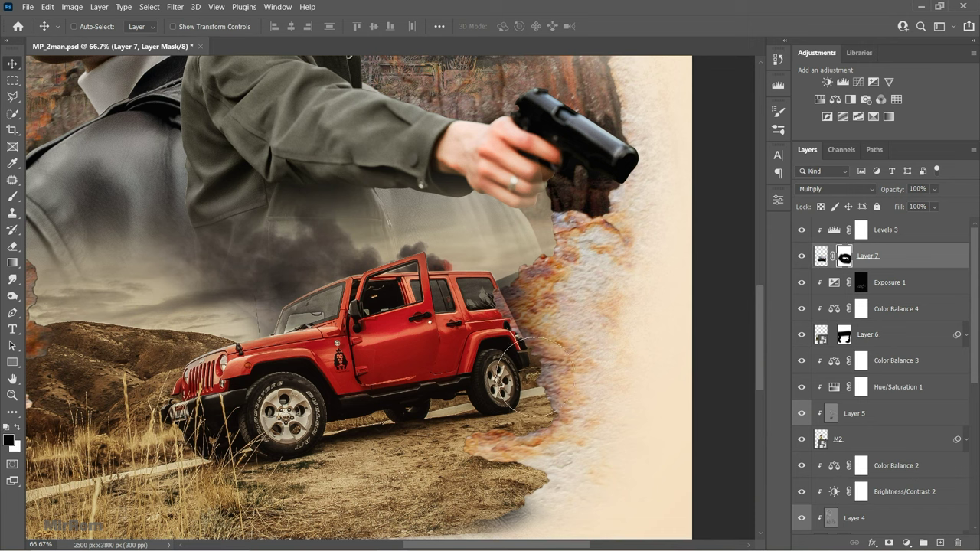
{"action": "key", "text": "b"}
{"action": "left_click_drag", "start_coordinate": [529, 284], "coordinate": [542, 352]}
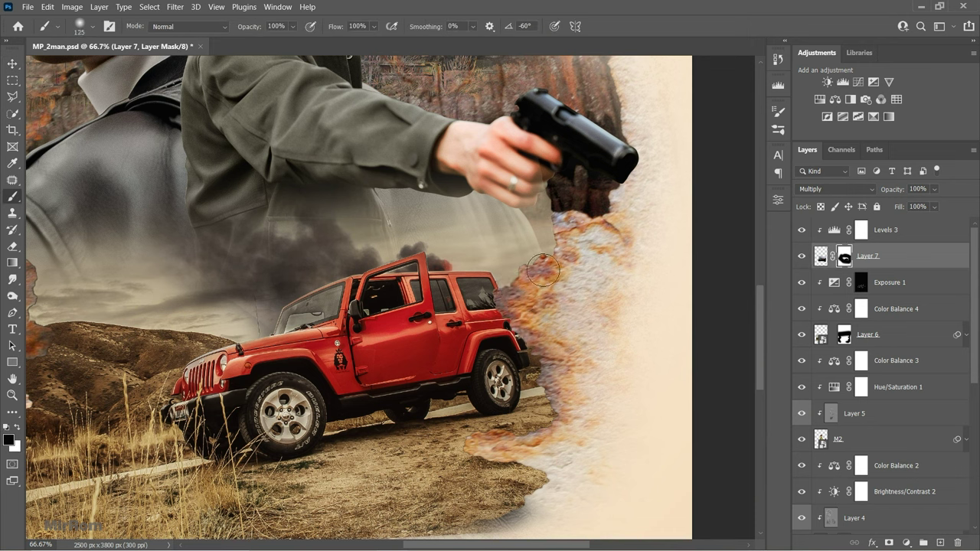
{"action": "left_click_drag", "start_coordinate": [550, 416], "coordinate": [479, 406]}
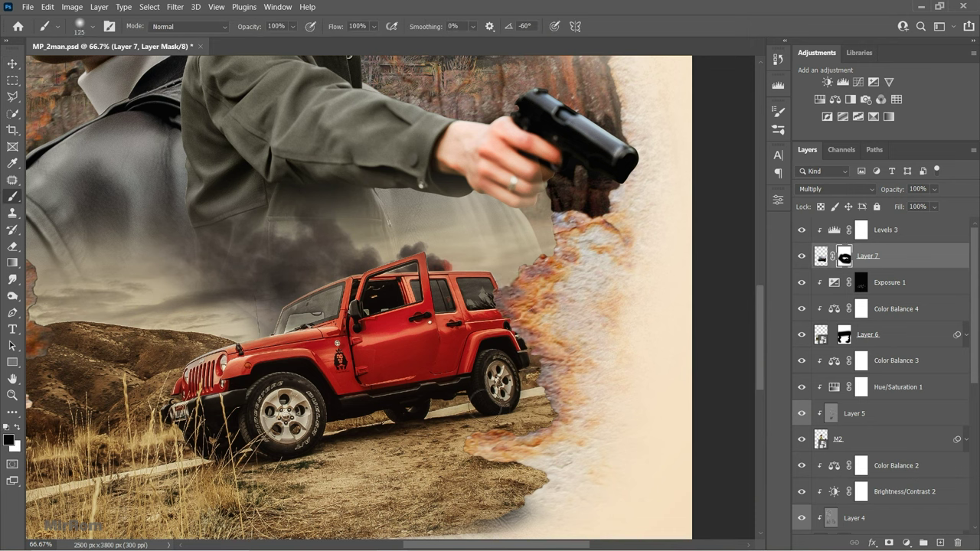
{"action": "key", "text": "ctrl+0"}
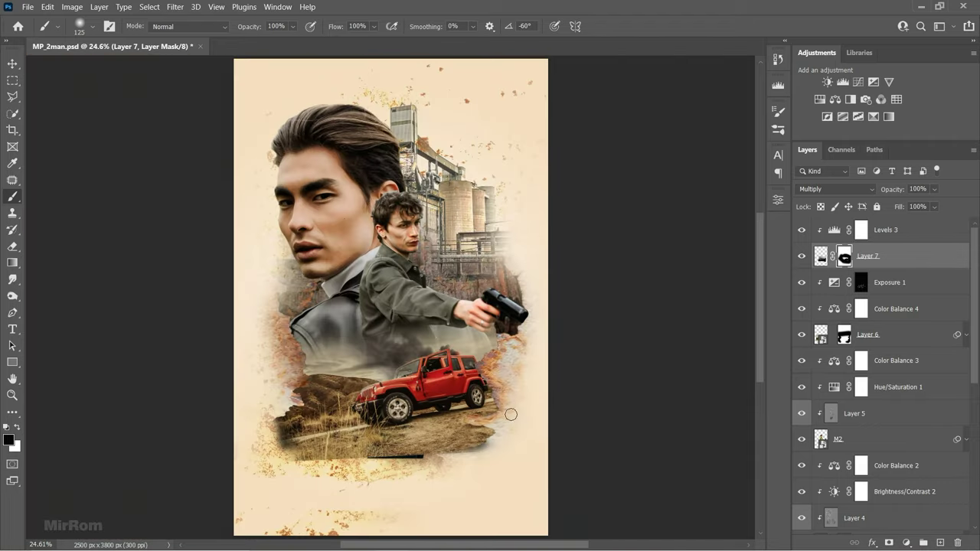
{"action": "key", "text": "v"}
{"action": "key", "text": "alt+bracketright"}
{"action": "left_click", "coordinate": [28, 6]}
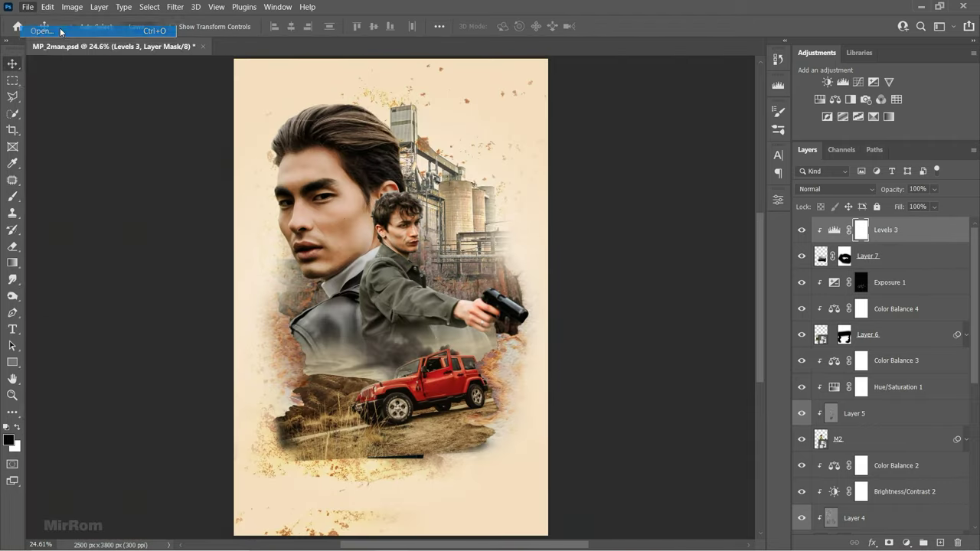
- Bring the rusty metal texture into MP_2man.psd, rotated -90° and positioned over the poster
{"action": "left_click", "coordinate": [60, 31]}
{"action": "double_click", "coordinate": [385, 228]}
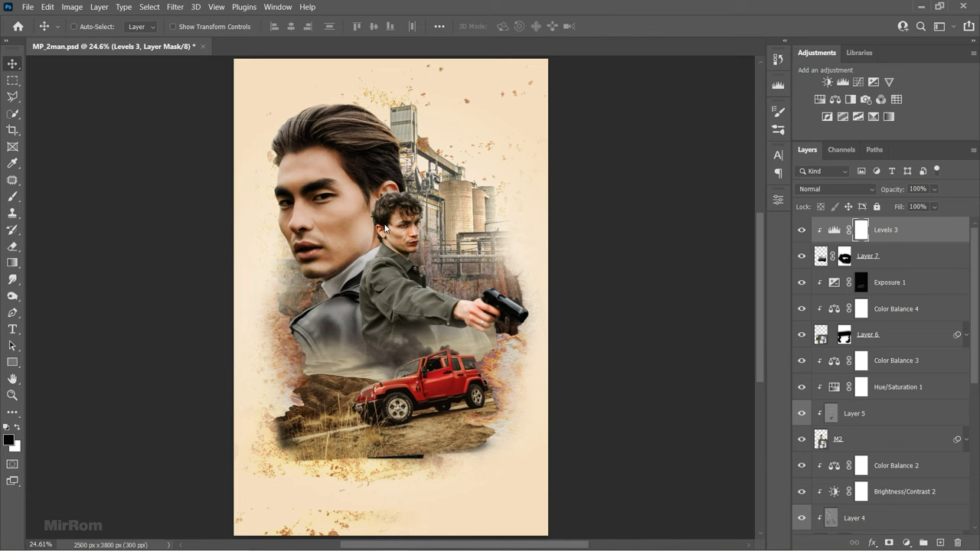
{"action": "left_click_drag", "start_coordinate": [331, 184], "coordinate": [421, 213]}
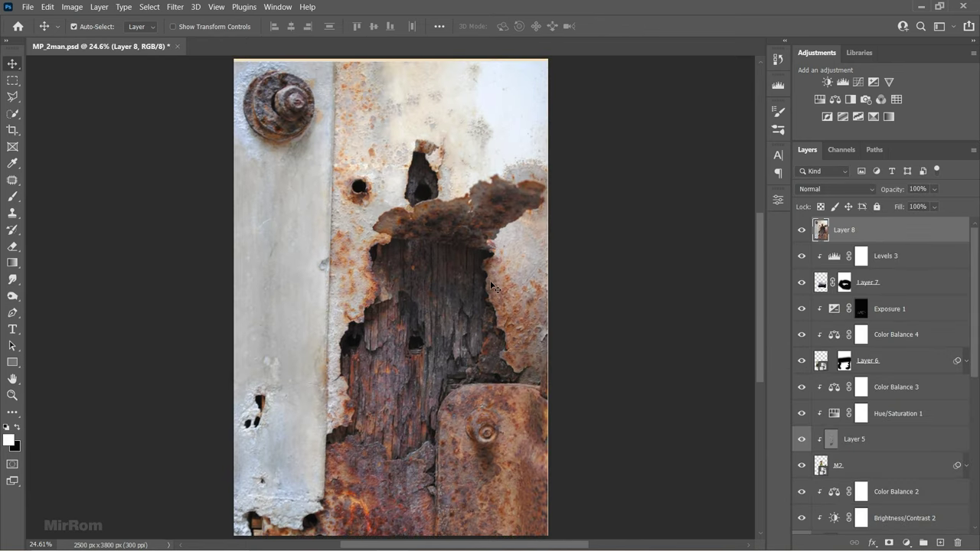
{"action": "key", "text": "ctrl+t"}
{"action": "left_click_drag", "start_coordinate": [588, 370], "coordinate": [592, 112]}
{"action": "left_click", "coordinate": [631, 26]}
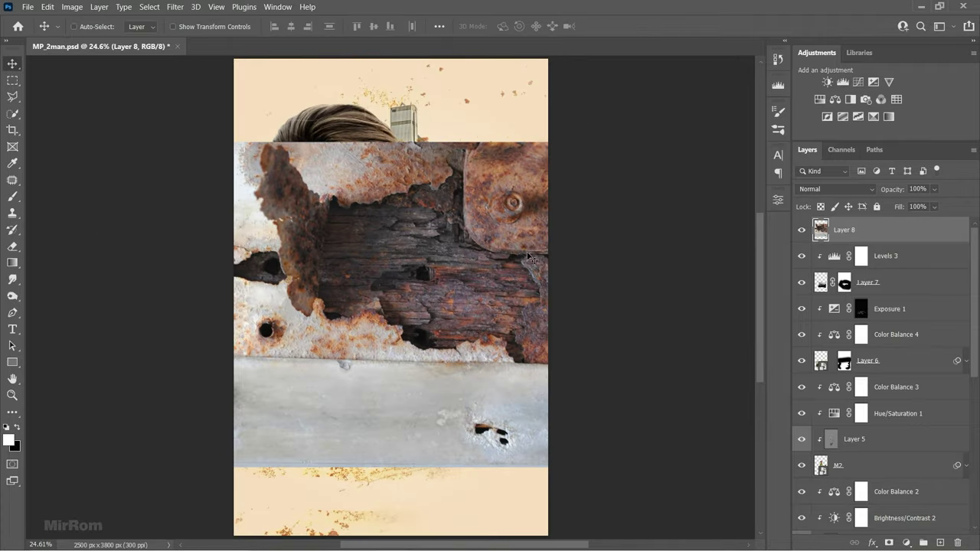
{"action": "mouse_move", "coordinate": [521, 278]}
{"action": "left_mouse_down"}
{"action": "mouse_move", "coordinate": [497, 325]}
{"action": "mouse_move", "coordinate": [513, 324]}
{"action": "left_mouse_up"}
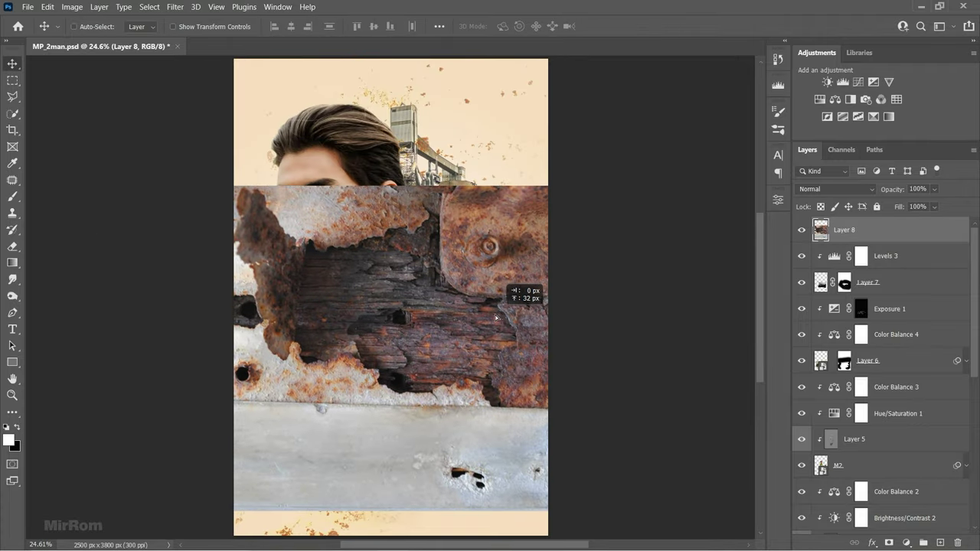
{"action": "key", "text": "w"}
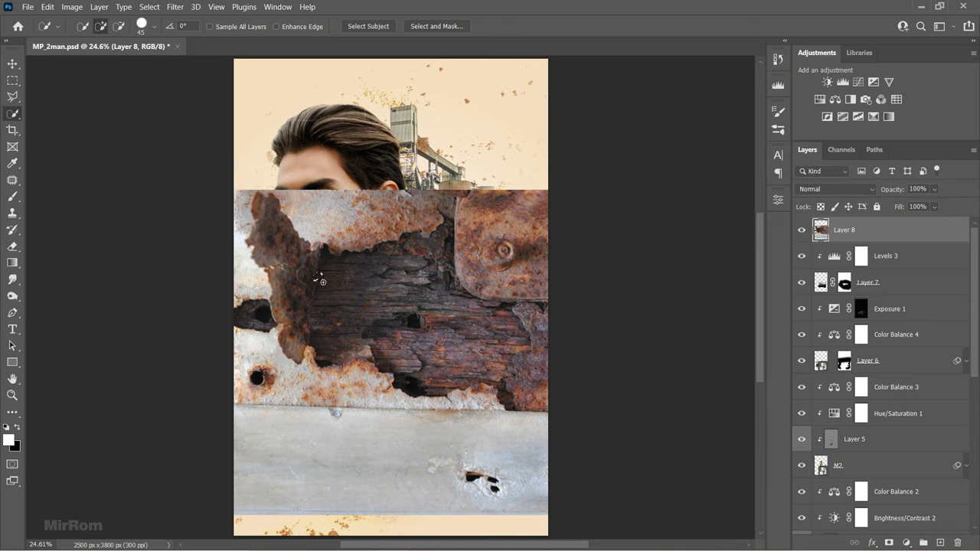
- Mask out Layer 8's dark rotted hole with an inverted selection mask, then shift the frame
{"action": "mouse_move", "coordinate": [315, 323]}
{"action": "left_mouse_down"}
{"action": "mouse_move", "coordinate": [522, 364]}
{"action": "mouse_move", "coordinate": [259, 207]}
{"action": "left_mouse_up"}
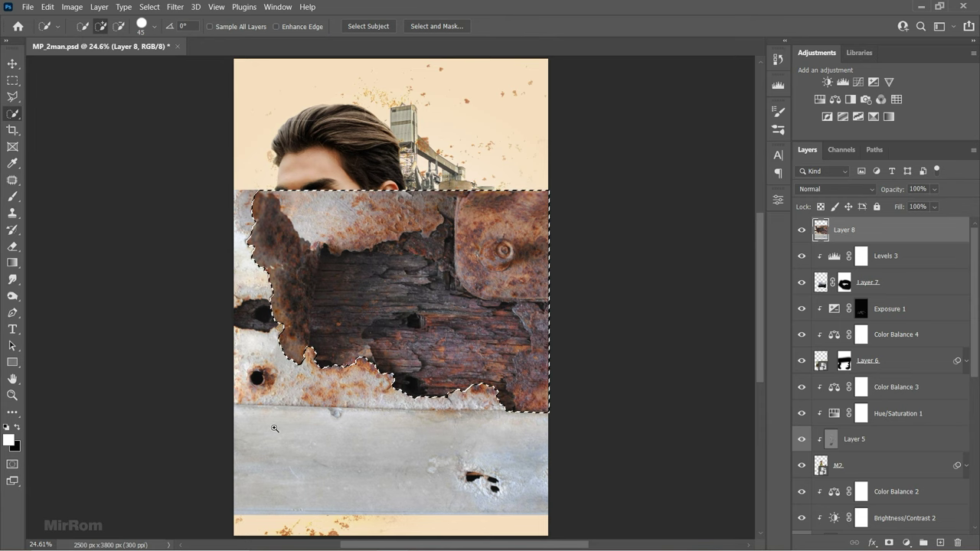
{"action": "left_click", "coordinate": [314, 419], "text": "ctrl"}
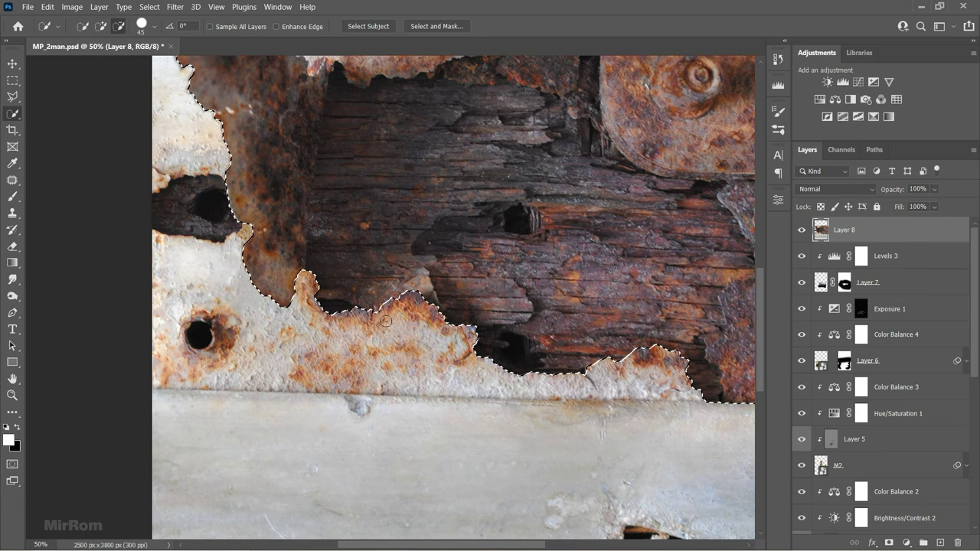
{"action": "key", "text": "ctrl+minus"}
{"action": "key", "text": "ctrl+minus"}
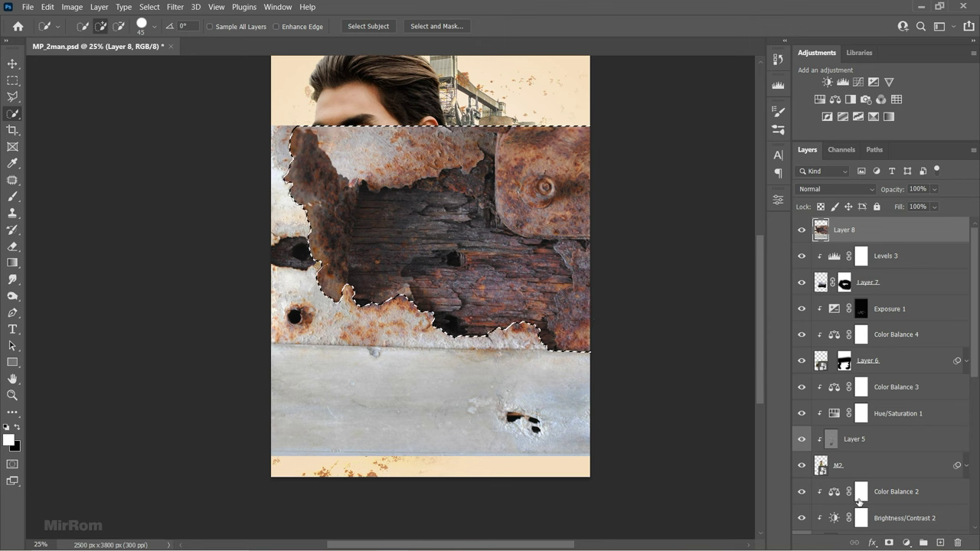
{"action": "left_click", "coordinate": [887, 543]}
{"action": "key", "text": "ctrl+i"}
{"action": "key", "text": "v"}
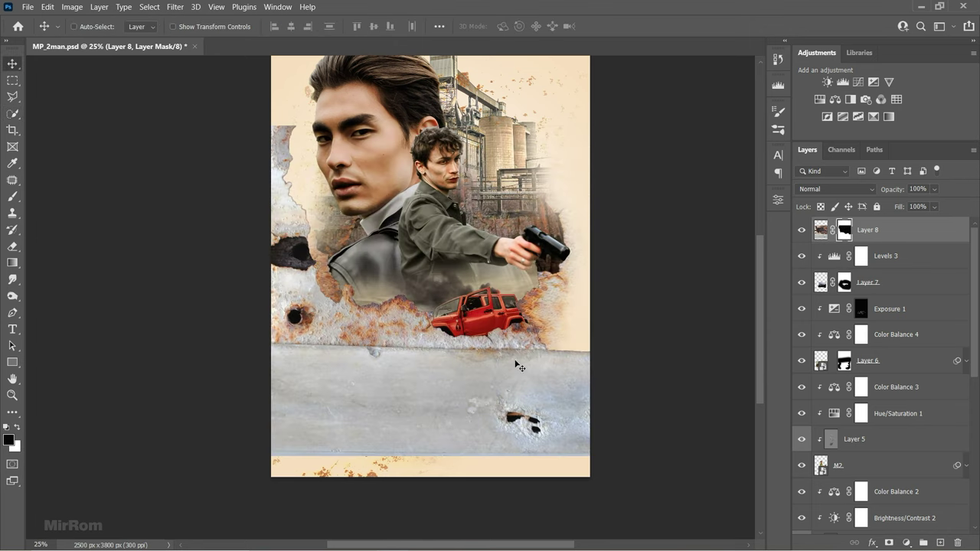
{"action": "left_click_drag", "start_coordinate": [503, 344], "coordinate": [526, 419]}
- Rotate Layer 8's rust frame to about -7.6° and nudge it up and right
{"action": "key", "text": "ctrl+t"}
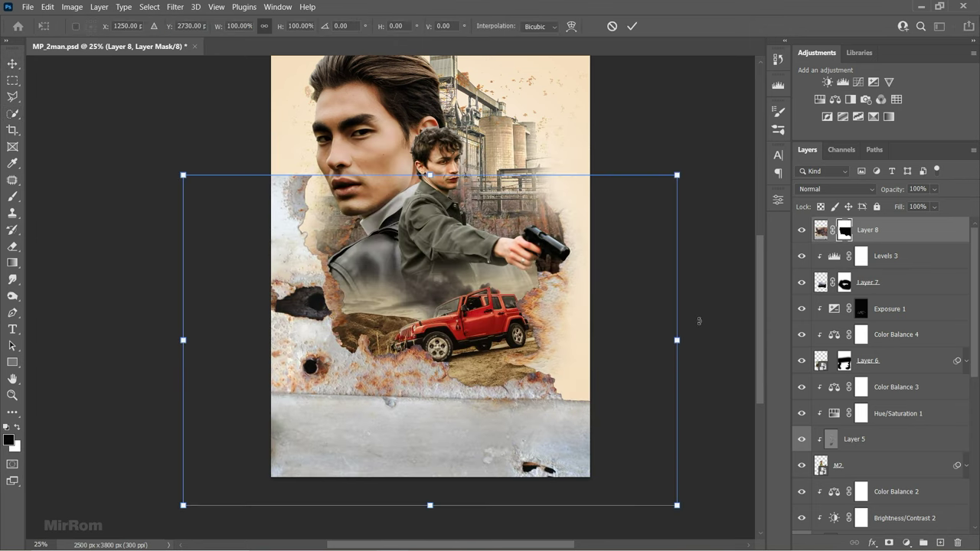
{"action": "mouse_move", "coordinate": [698, 321]}
{"action": "left_mouse_down"}
{"action": "mouse_move", "coordinate": [607, 353]}
{"action": "mouse_move", "coordinate": [563, 337]}
{"action": "left_mouse_up"}
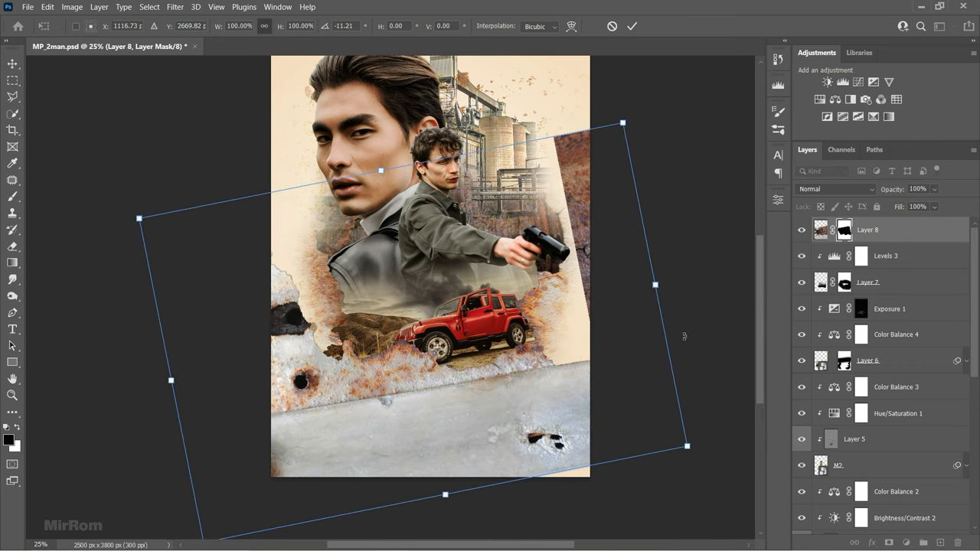
{"action": "mouse_move", "coordinate": [700, 320]}
{"action": "left_mouse_down"}
{"action": "mouse_move", "coordinate": [570, 339]}
{"action": "mouse_move", "coordinate": [626, 453]}
{"action": "mouse_move", "coordinate": [623, 437]}
{"action": "left_mouse_up"}
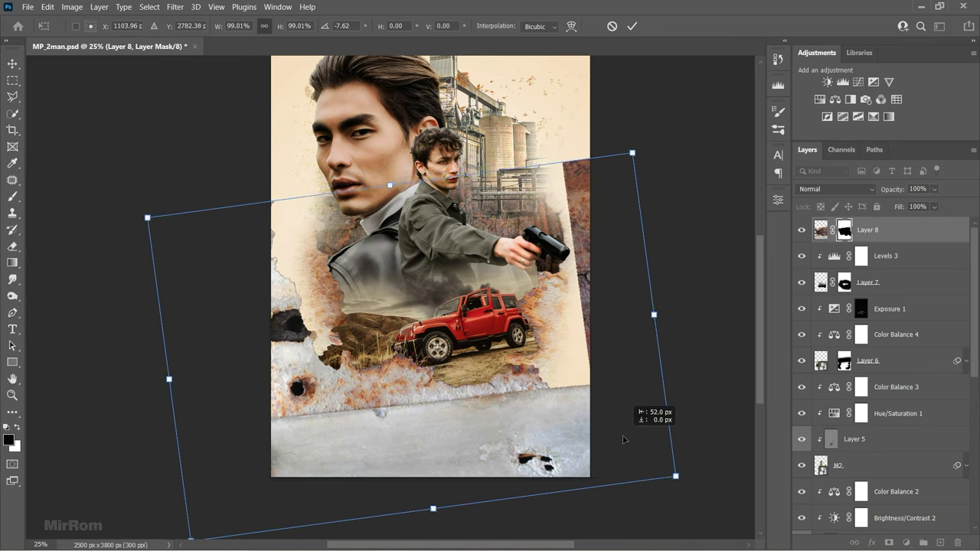
{"action": "left_click_drag", "start_coordinate": [705, 391], "coordinate": [705, 398]}
{"action": "left_click", "coordinate": [631, 26]}
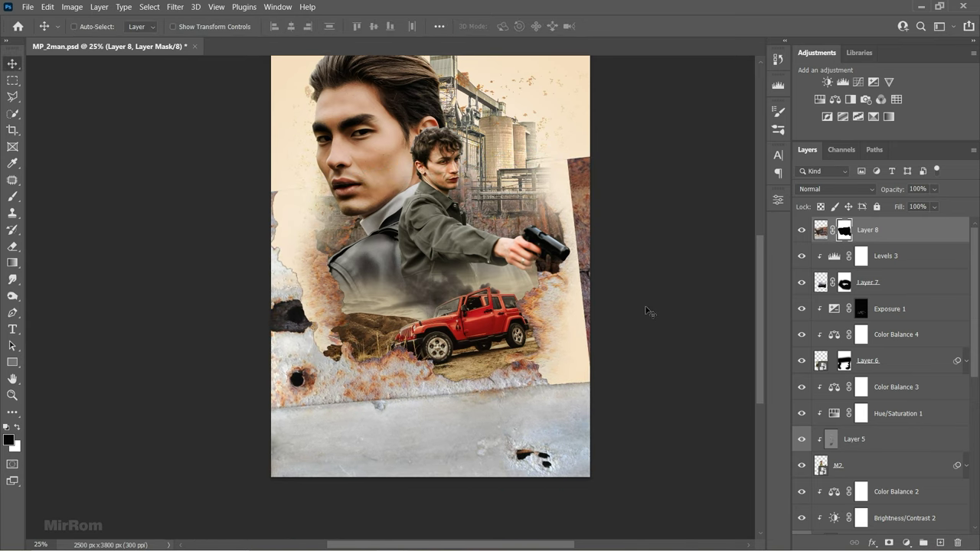
- Patch the dark rust hole with clean metal using the Patch Tool
{"action": "scroll", "coordinate": [376, 400], "scroll_direction": "up", "scroll_amount": 1}
{"action": "left_click", "coordinate": [12, 180]}
{"action": "left_click", "coordinate": [61, 204]}
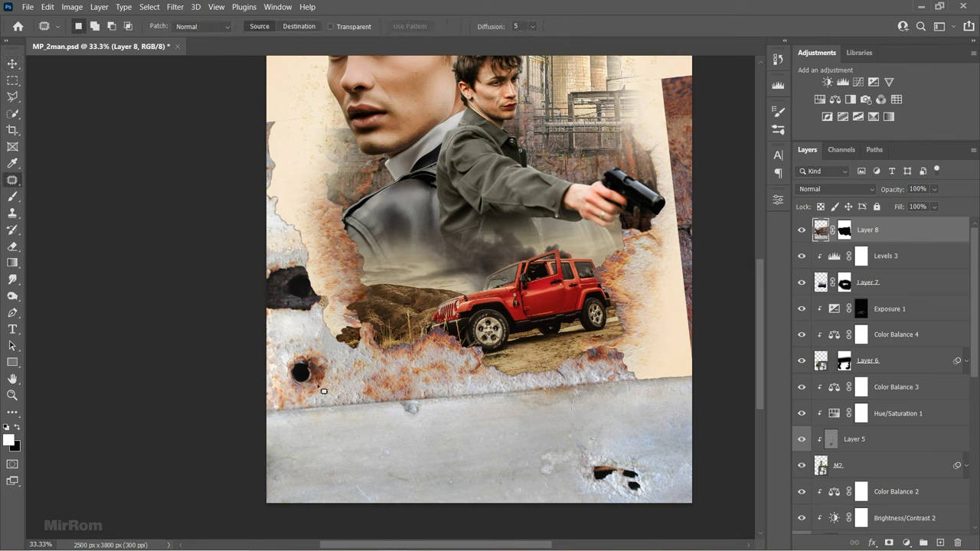
{"action": "mouse_move", "coordinate": [322, 351]}
{"action": "left_mouse_down"}
{"action": "mouse_move", "coordinate": [309, 344]}
{"action": "mouse_move", "coordinate": [379, 375]}
{"action": "left_mouse_up"}
{"action": "key", "text": "ctrl+d"}
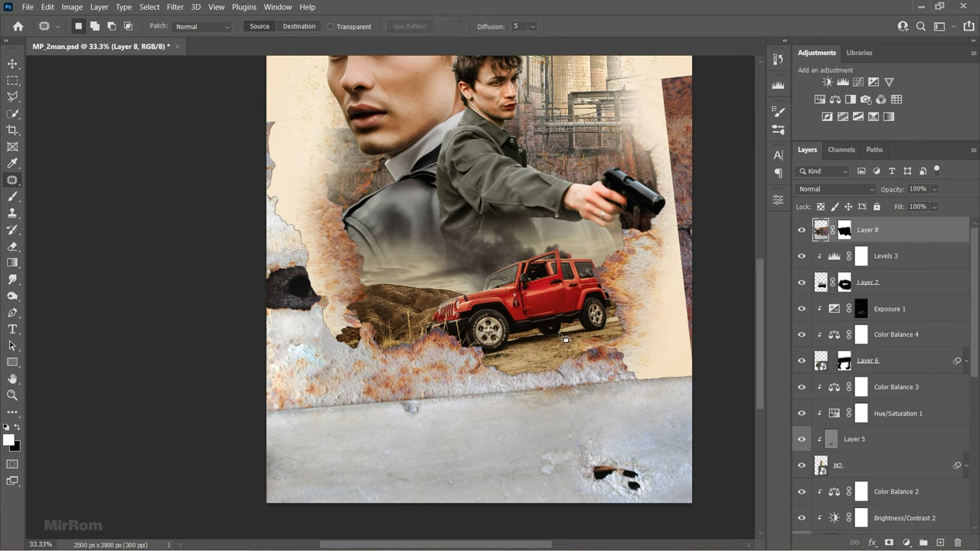
- Paint black on Layer 8's mask to hide the right, left and lower rust edges
{"action": "left_click", "coordinate": [844, 230]}
{"action": "key", "text": "x"}
{"action": "key", "text": "ctrl+minus"}
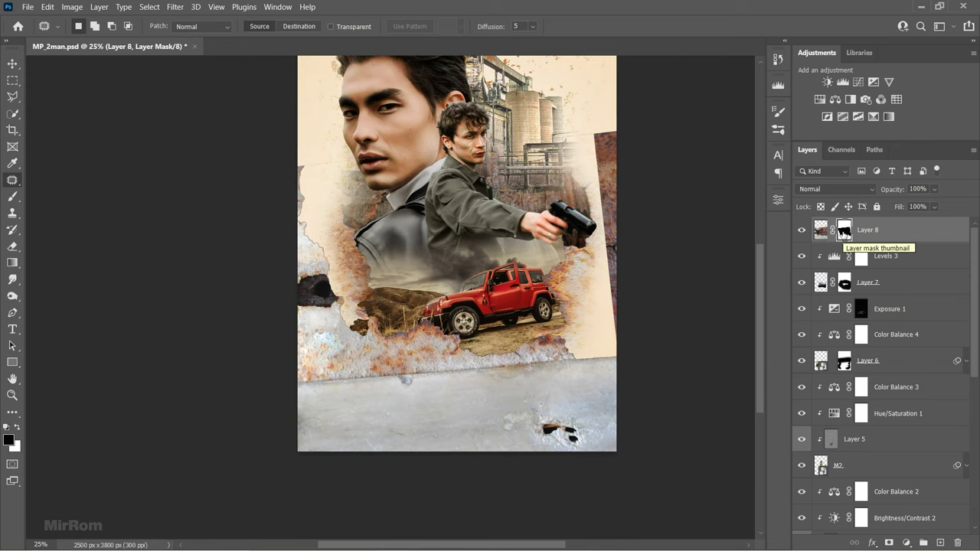
{"action": "key", "text": "b"}
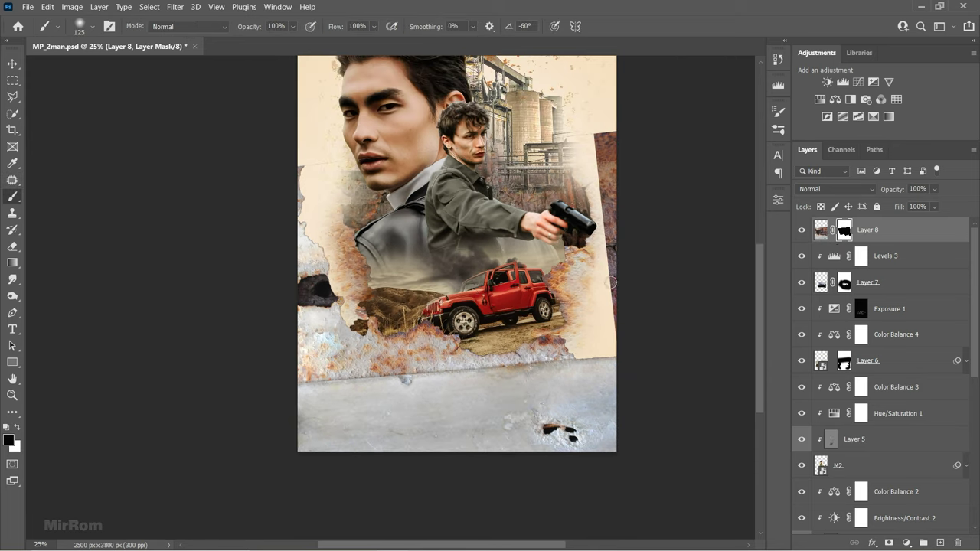
{"action": "mouse_move", "coordinate": [555, 230]}
{"action": "left_mouse_down"}
{"action": "mouse_move", "coordinate": [634, 164]}
{"action": "mouse_move", "coordinate": [643, 322]}
{"action": "left_mouse_up"}
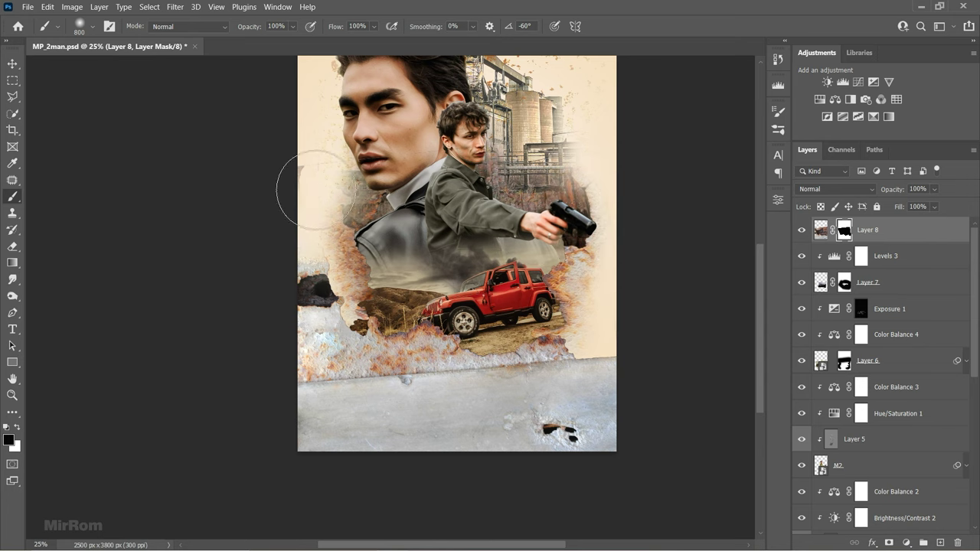
{"action": "key", "text": "bracketleft"}
{"action": "key", "text": "bracketleft"}
{"action": "key", "text": "bracketleft"}
{"action": "left_click_drag", "start_coordinate": [312, 192], "coordinate": [336, 289]}
{"action": "key", "text": "bracketright"}
{"action": "key", "text": "bracketright"}
{"action": "key", "text": "bracketright"}
{"action": "mouse_move", "coordinate": [267, 339]}
{"action": "left_mouse_down"}
{"action": "mouse_move", "coordinate": [313, 463]}
{"action": "mouse_move", "coordinate": [345, 416]}
{"action": "mouse_move", "coordinate": [377, 426]}
{"action": "mouse_move", "coordinate": [623, 393]}
{"action": "left_mouse_up"}
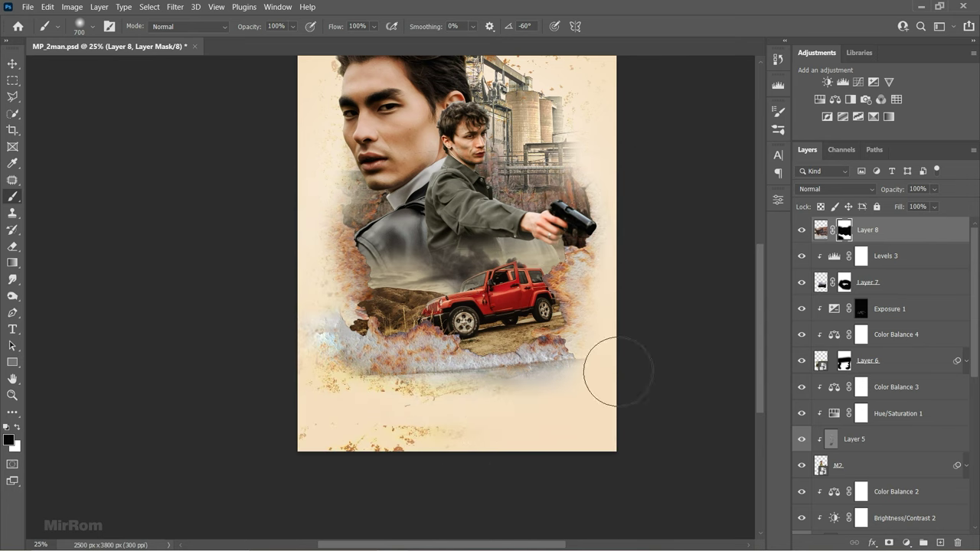
- Softly fade the lower metal panel with the mask brush at 42% opacity
{"action": "key", "text": "4"}
{"action": "key", "text": "2"}
{"action": "key", "text": "bracketleft"}
{"action": "key", "text": "bracketleft"}
{"action": "key", "text": "bracketleft"}
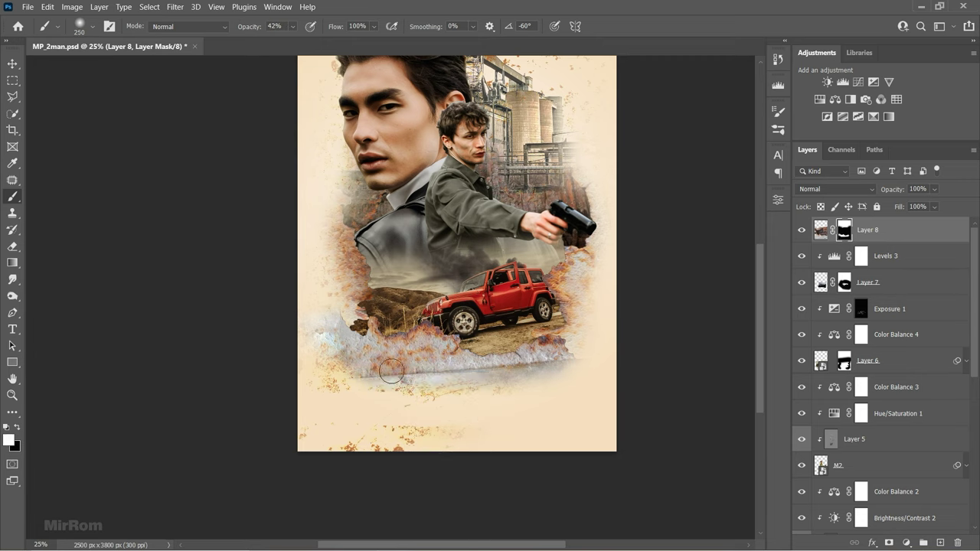
{"action": "left_click_drag", "start_coordinate": [457, 390], "coordinate": [525, 382]}
{"action": "key", "text": "x"}
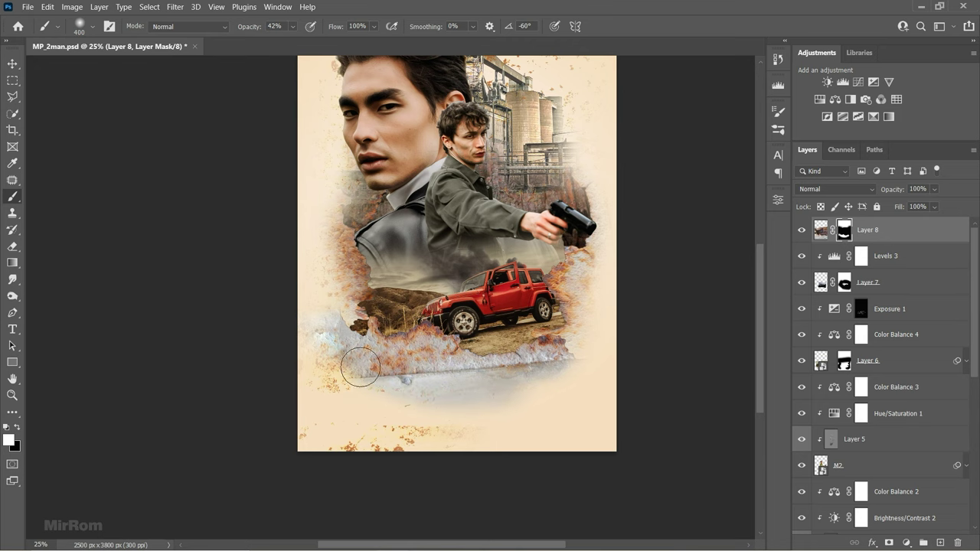
{"action": "key", "text": "bracketright"}
{"action": "key", "text": "bracketright"}
{"action": "key", "text": "bracketright"}
{"action": "key", "text": "v"}
{"action": "key", "text": "ctrl+minus"}
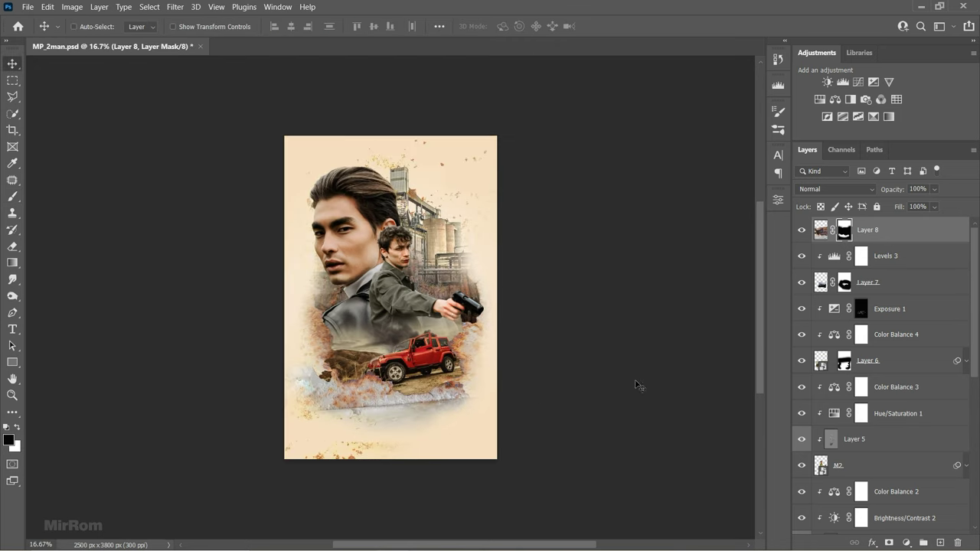
{"action": "left_click", "coordinate": [820, 232]}
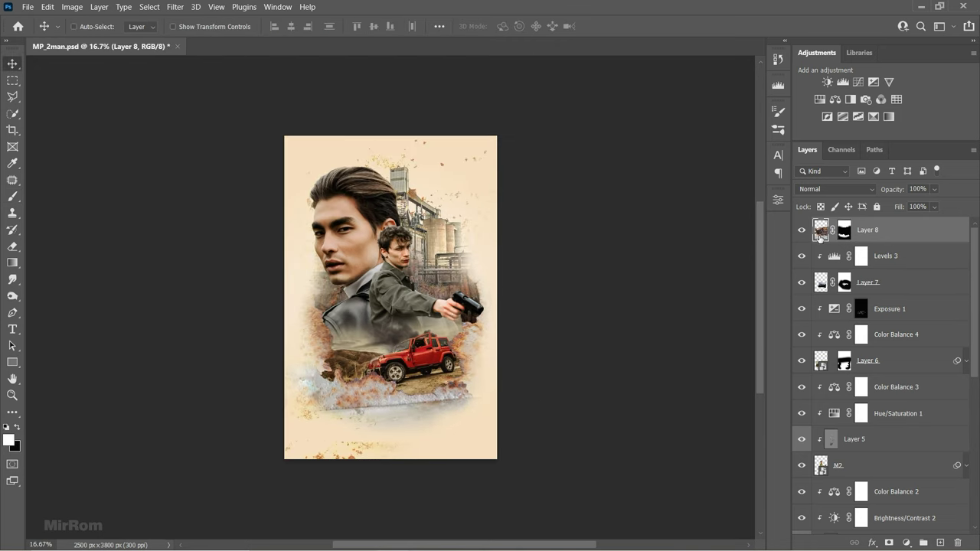
{"action": "left_click", "coordinate": [801, 230]}
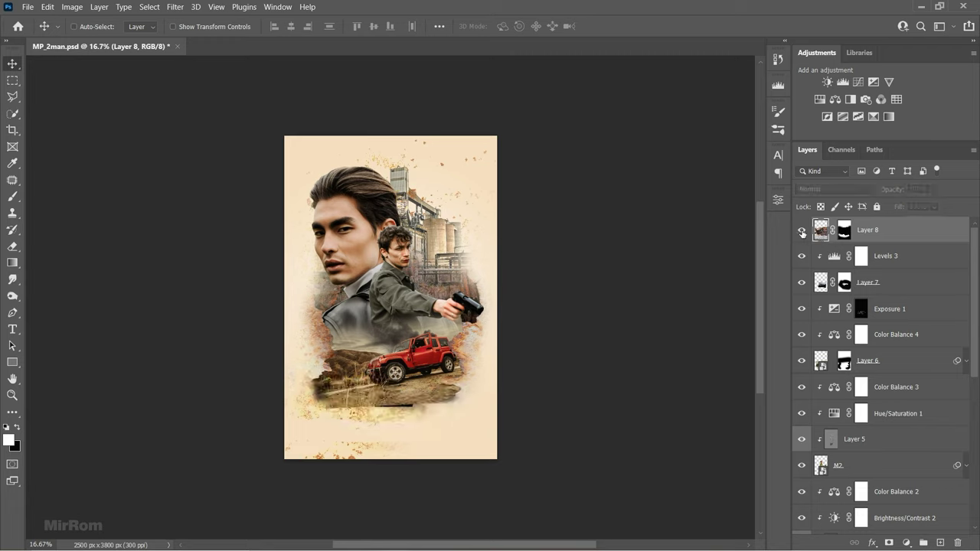
{"action": "left_click", "coordinate": [801, 230]}
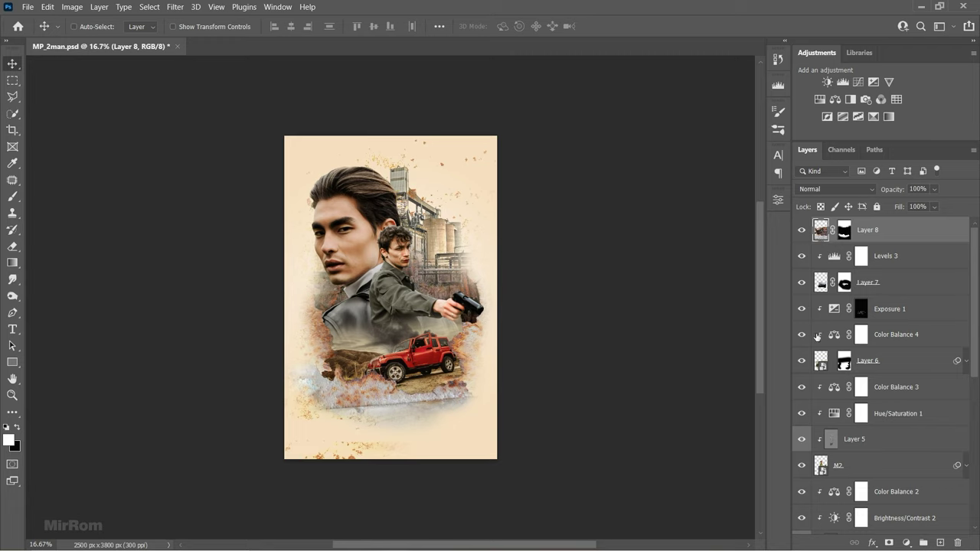
{"action": "left_click", "coordinate": [801, 361]}
{"action": "left_click", "coordinate": [842, 361]}
{"action": "left_click", "coordinate": [386, 488]}
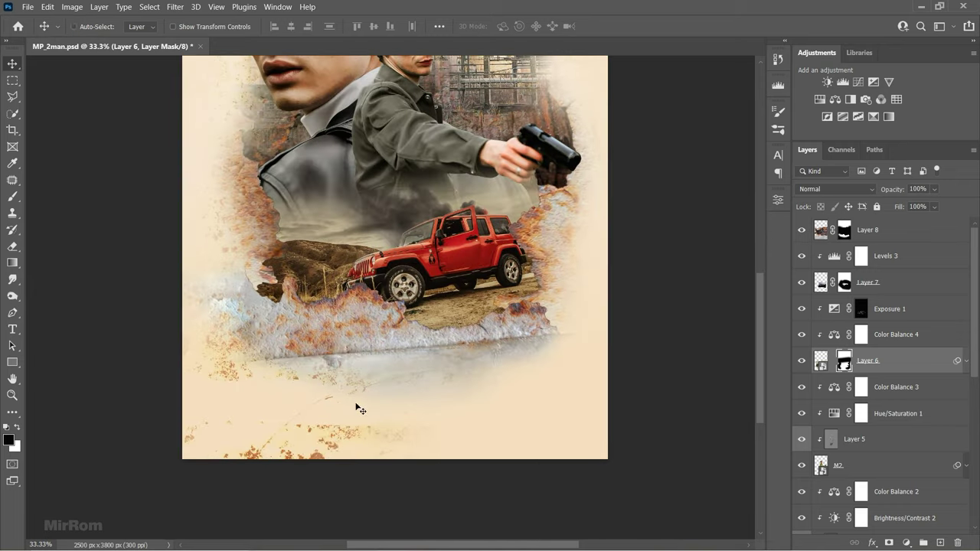
{"action": "key", "text": "b"}
{"action": "key", "text": "bracketleft"}
{"action": "key", "text": "bracketleft"}
{"action": "key", "text": "bracketleft"}
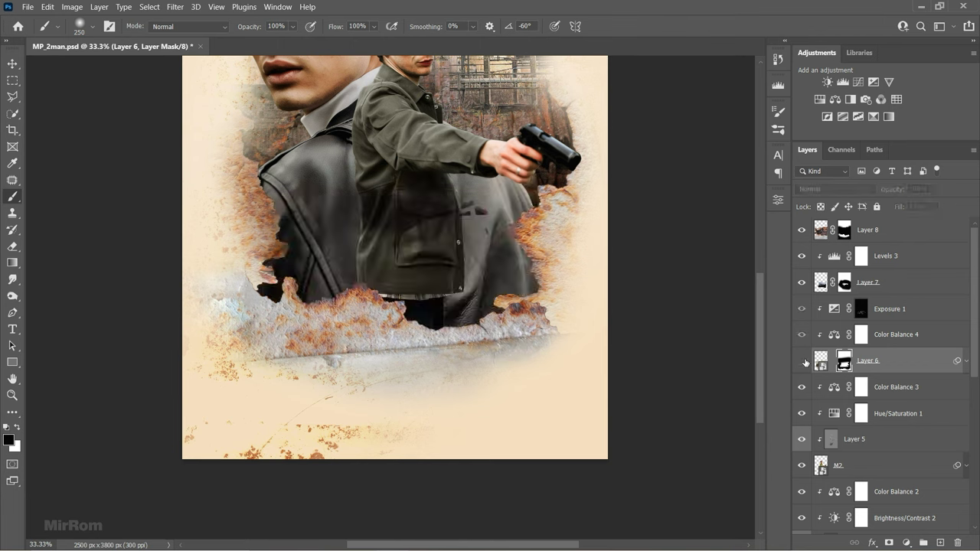
{"action": "key", "text": "ctrl+minus"}
{"action": "key", "text": "v"}
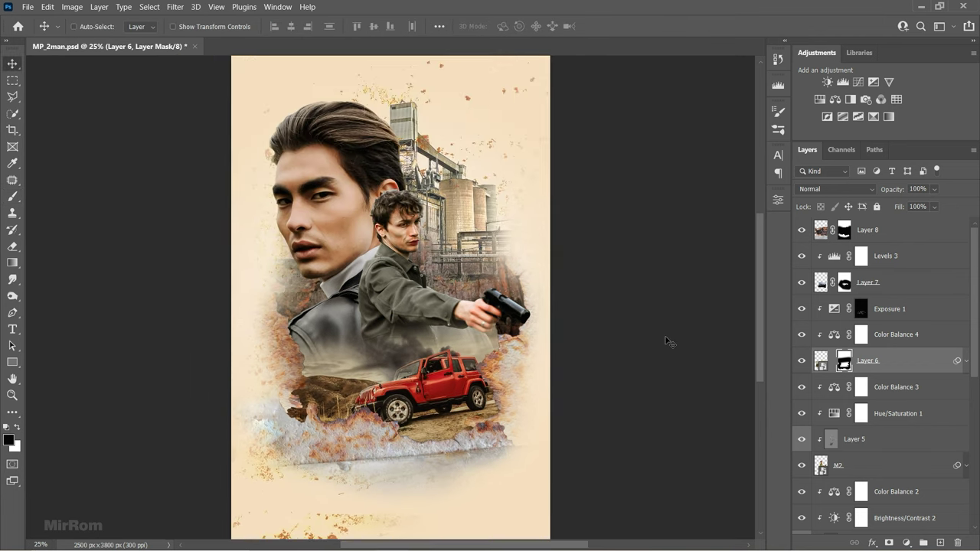
{"action": "left_click", "coordinate": [897, 239]}
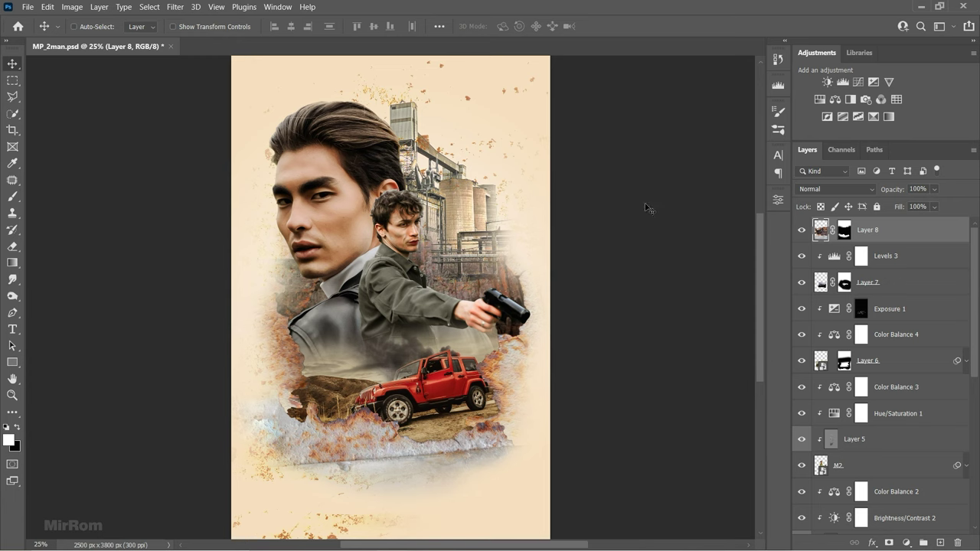
- Add a Levels 4 adjustment clipped to Layer 8 with black input at 59
{"action": "left_click", "coordinate": [841, 83]}
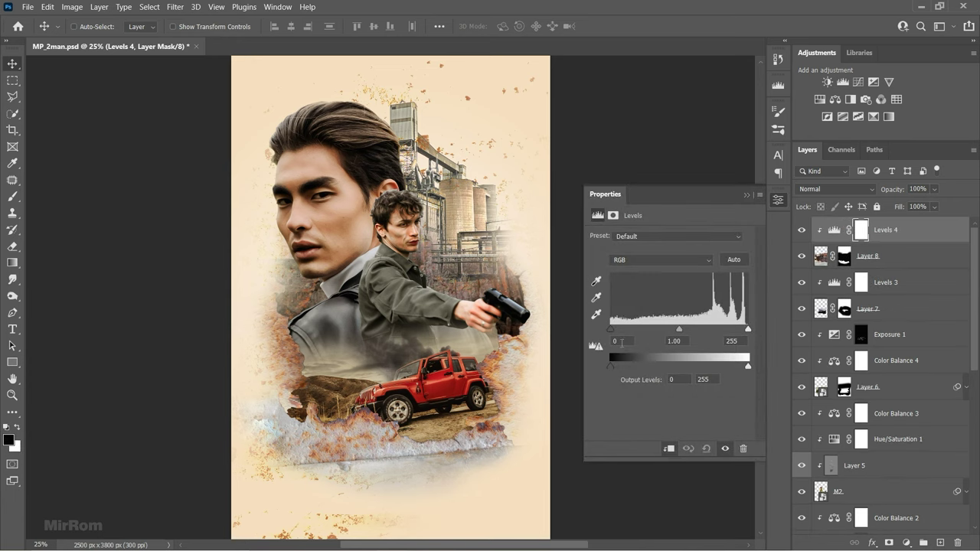
{"action": "left_click_drag", "start_coordinate": [619, 327], "coordinate": [642, 327]}
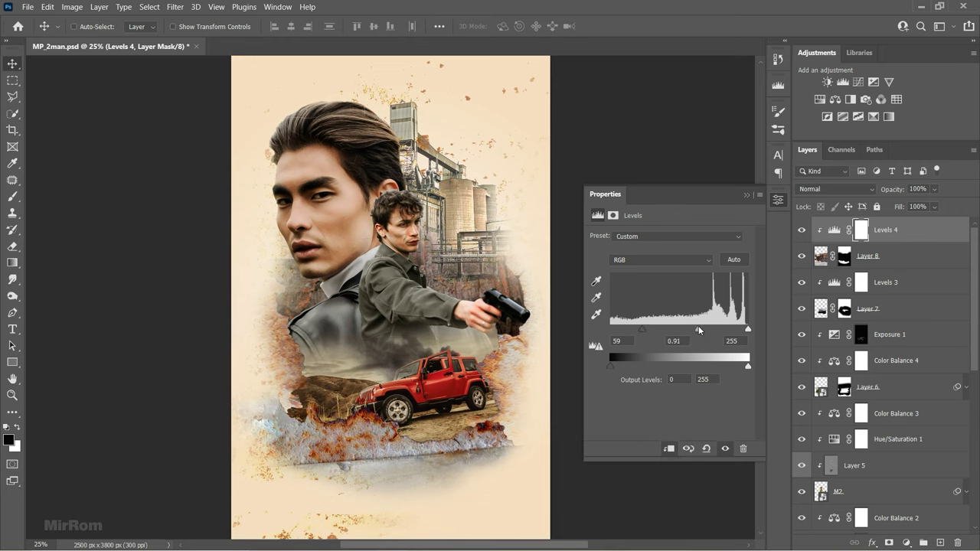
{"action": "left_click", "coordinate": [724, 449]}
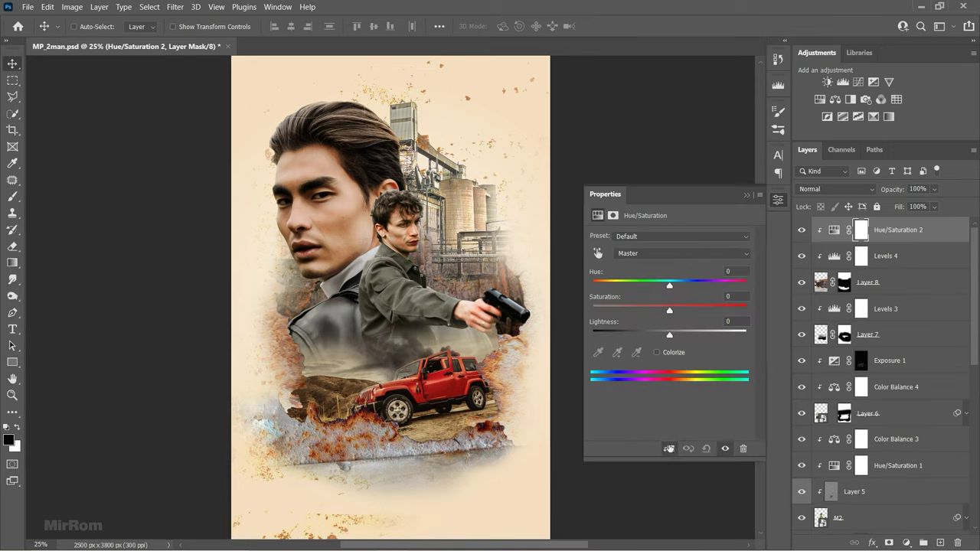
- Colorize the clipped Hue/Saturation with Hue 30, Saturation 32 and Lightness +34
{"action": "left_click_drag", "start_coordinate": [669, 287], "coordinate": [656, 289]}
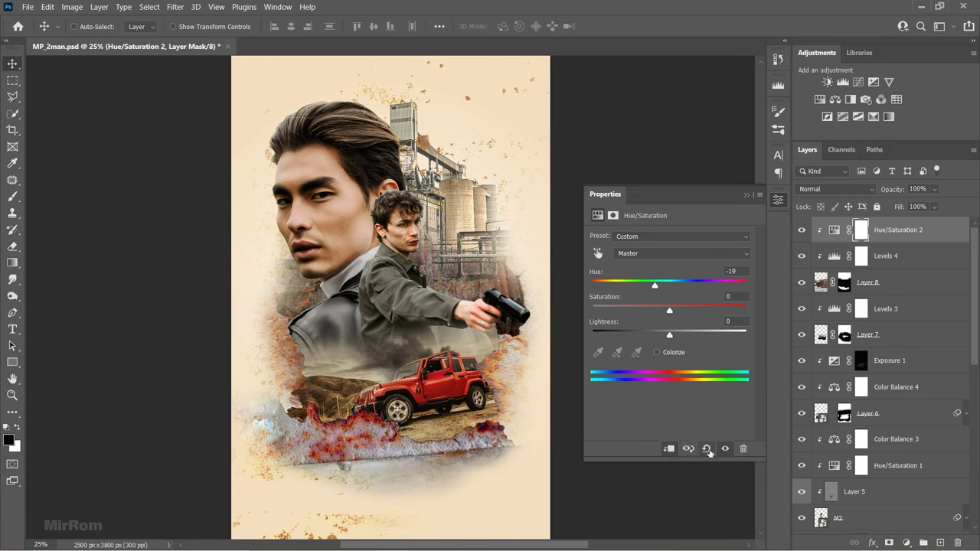
{"action": "left_click", "coordinate": [655, 352]}
{"action": "left_click_drag", "start_coordinate": [593, 285], "coordinate": [597, 287]}
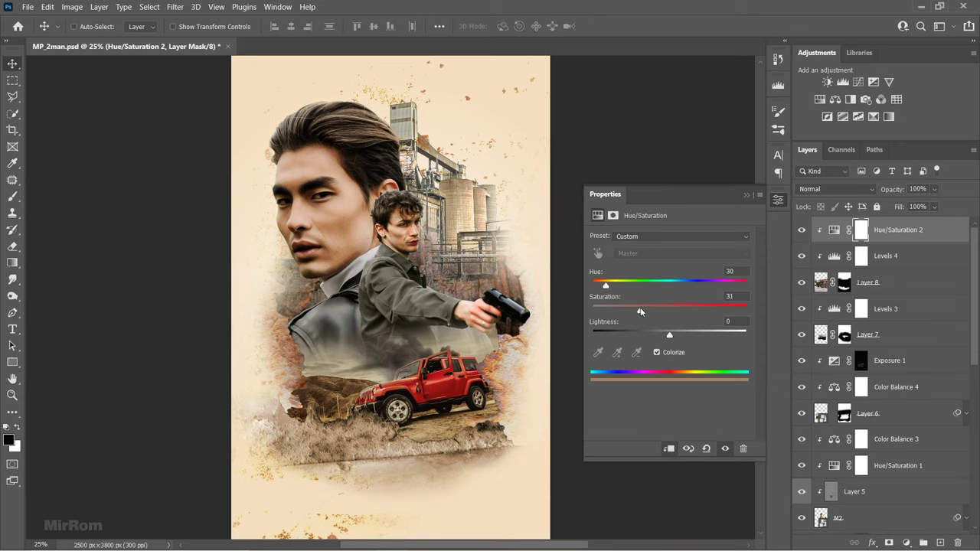
{"action": "left_click_drag", "start_coordinate": [669, 334], "coordinate": [696, 336]}
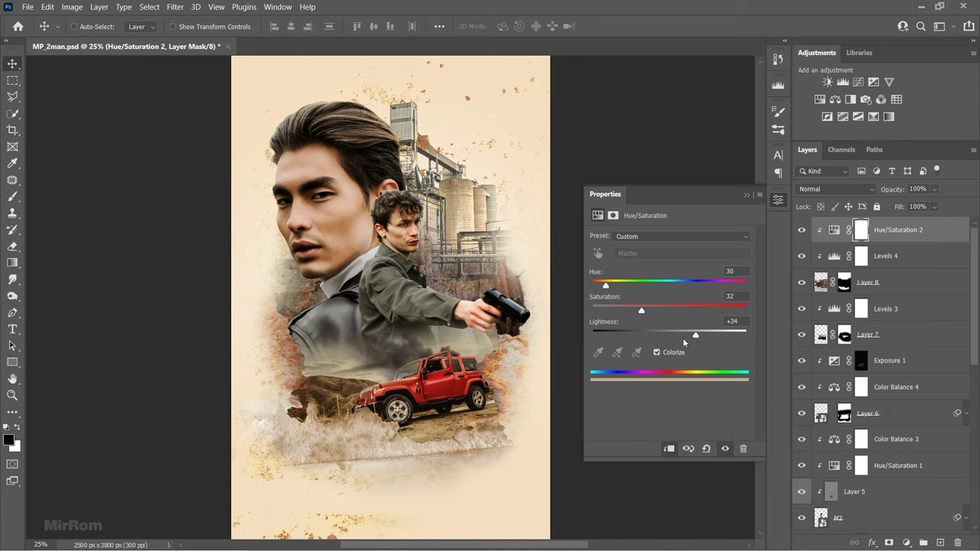
{"action": "left_click", "coordinate": [746, 194]}
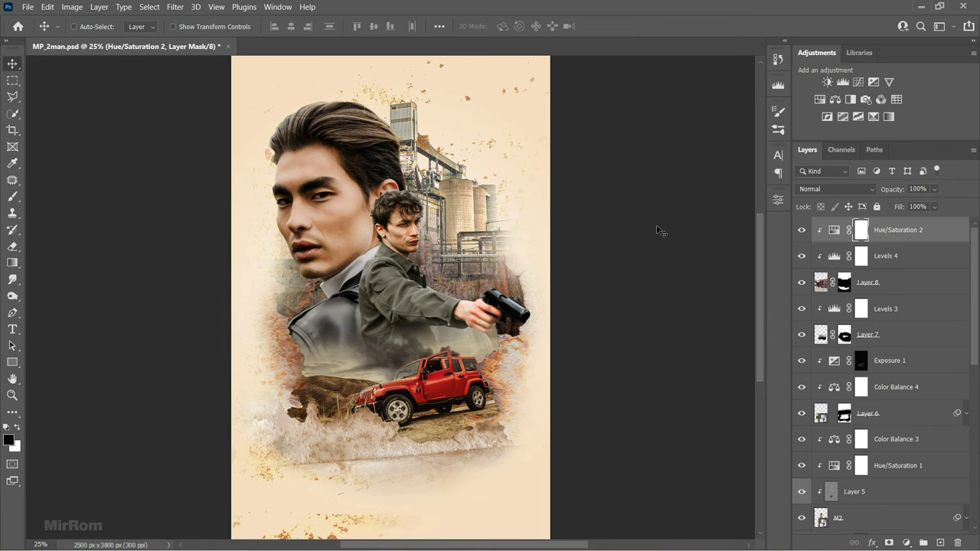
{"action": "key", "text": "ctrl+minus"}
- Open the orange rust texture and drag it into the poster as Layer 9
{"action": "key", "text": "ctrl+2"}
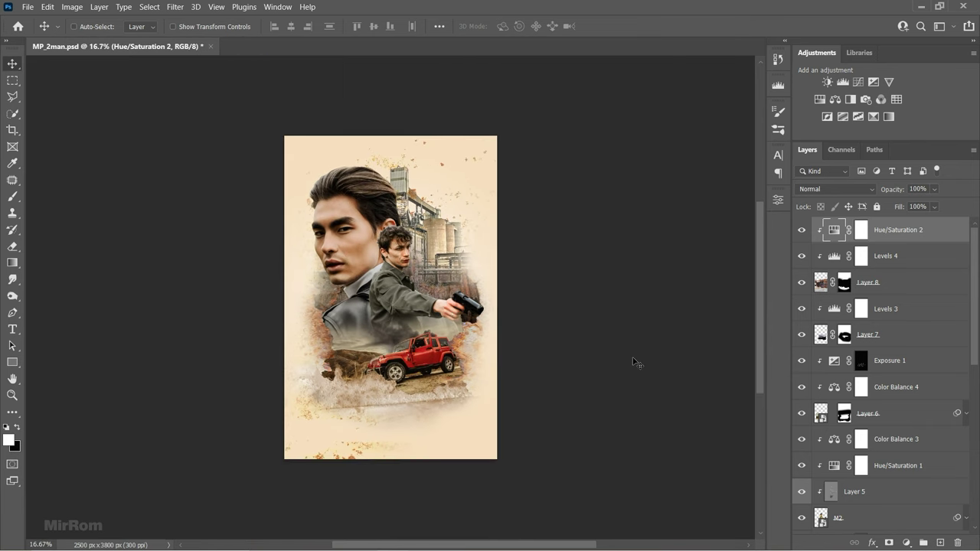
{"action": "left_click", "coordinate": [26, 6]}
{"action": "left_click", "coordinate": [30, 24]}
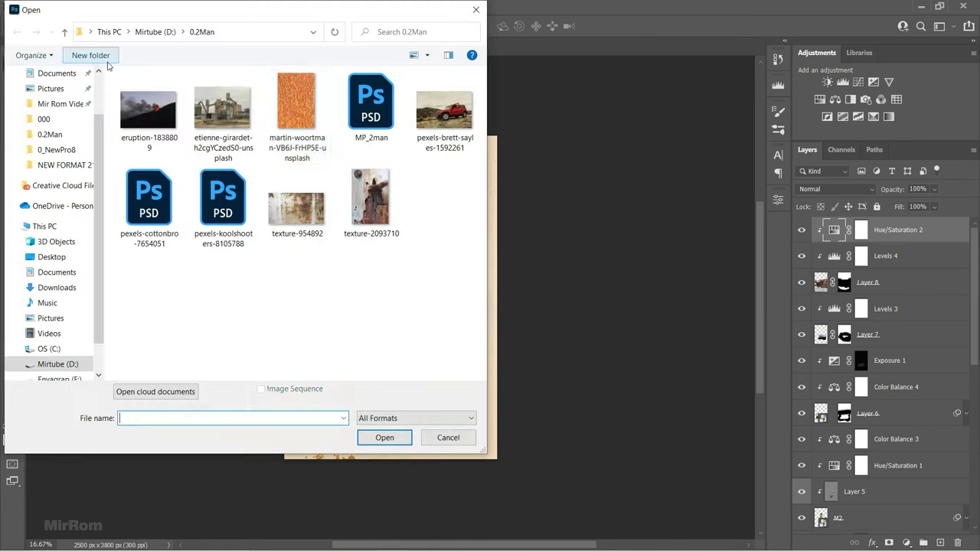
{"action": "double_click", "coordinate": [304, 110]}
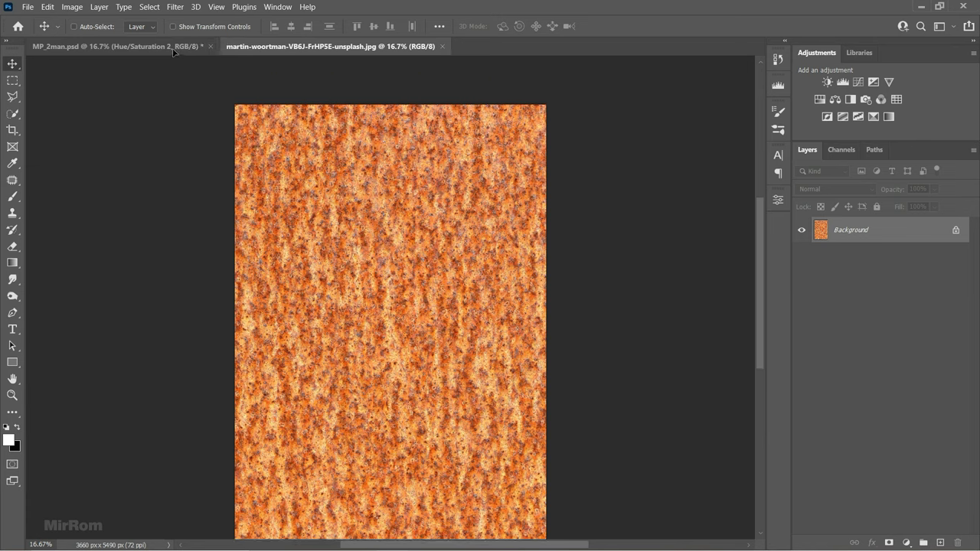
{"action": "left_click_drag", "start_coordinate": [375, 213], "coordinate": [378, 88]}
{"action": "key", "text": "ctrl+t"}
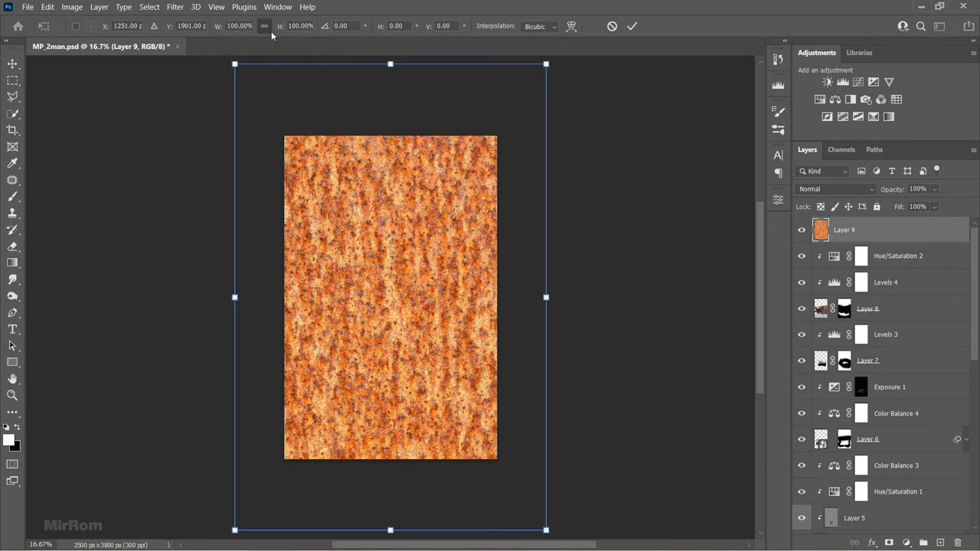
{"action": "left_click", "coordinate": [631, 26]}
- Blend Layer 9 in Soft Light and scale it down to about 78%
{"action": "left_click", "coordinate": [972, 150]}
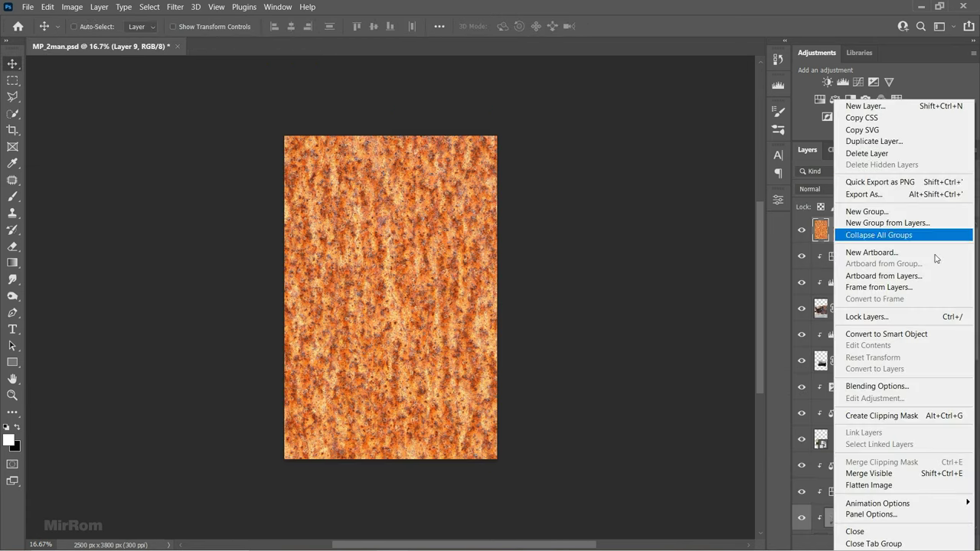
{"action": "left_click", "coordinate": [866, 234]}
{"action": "left_click", "coordinate": [834, 189]}
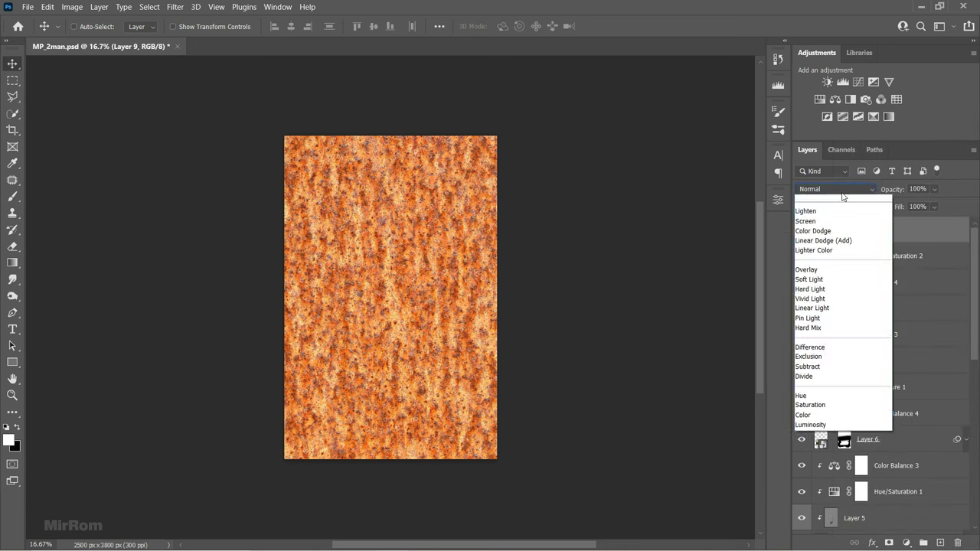
{"action": "left_click", "coordinate": [842, 357]}
{"action": "key", "text": "ctrl+t"}
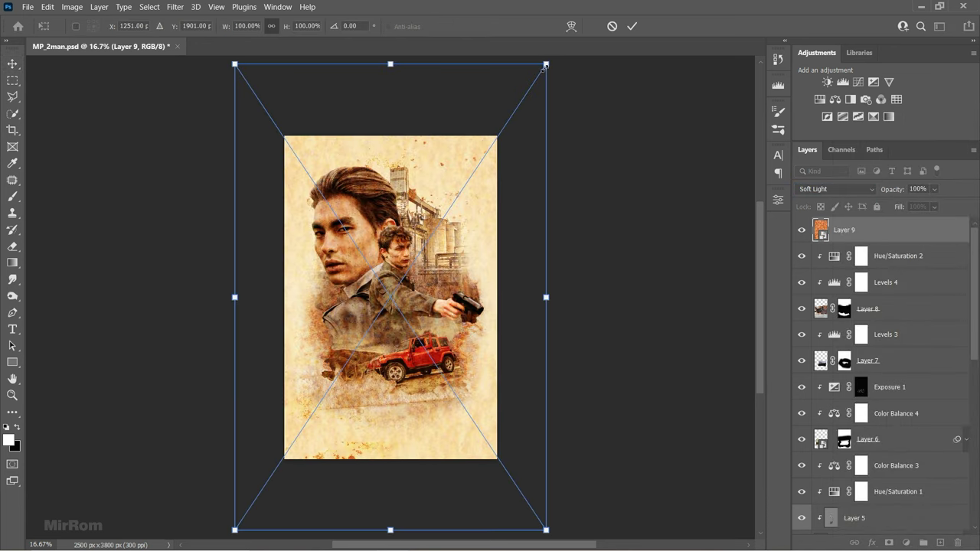
{"action": "left_click_drag", "start_coordinate": [547, 66], "coordinate": [513, 112]}
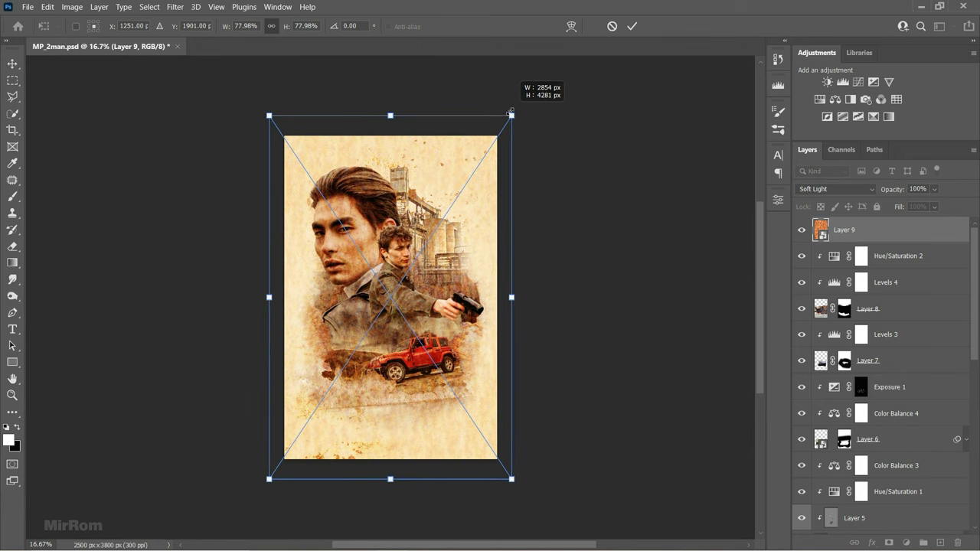
{"action": "left_click_drag", "start_coordinate": [513, 112], "coordinate": [515, 109]}
{"action": "left_click", "coordinate": [631, 26]}
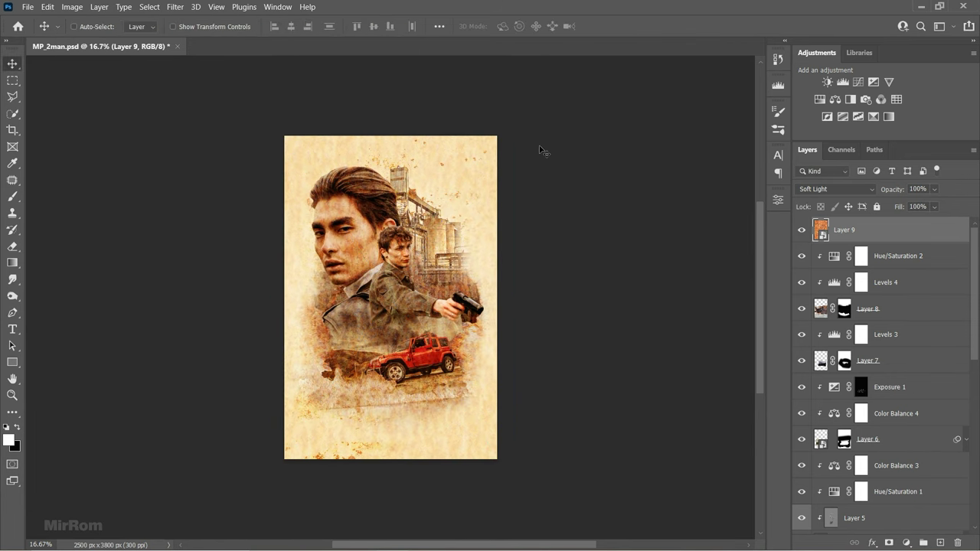
{"action": "scroll", "coordinate": [354, 248], "scroll_direction": "up", "scroll_amount": 1}
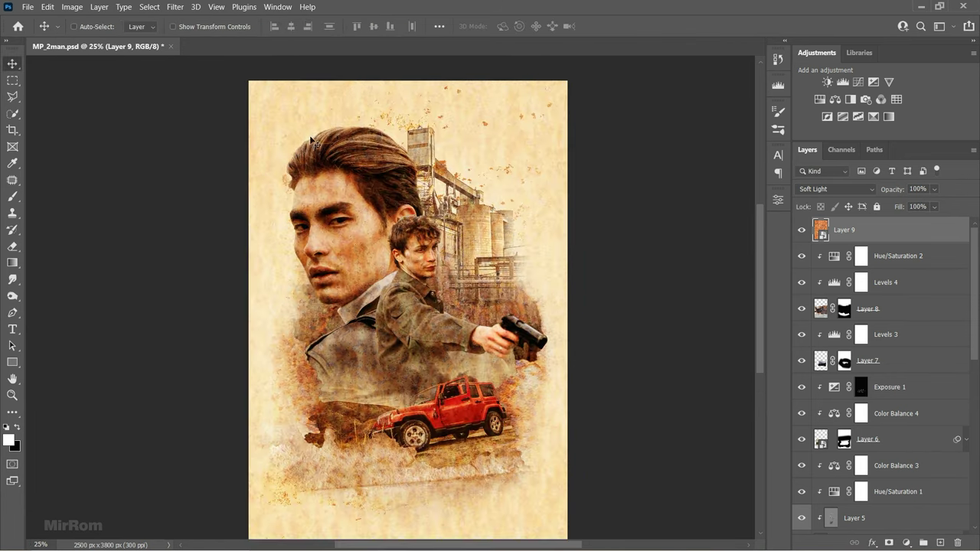
- Apply Film Grain from the Filter Gallery with a slightly lowered Grain amount
{"action": "left_click", "coordinate": [176, 7]}
{"action": "left_click", "coordinate": [216, 73]}
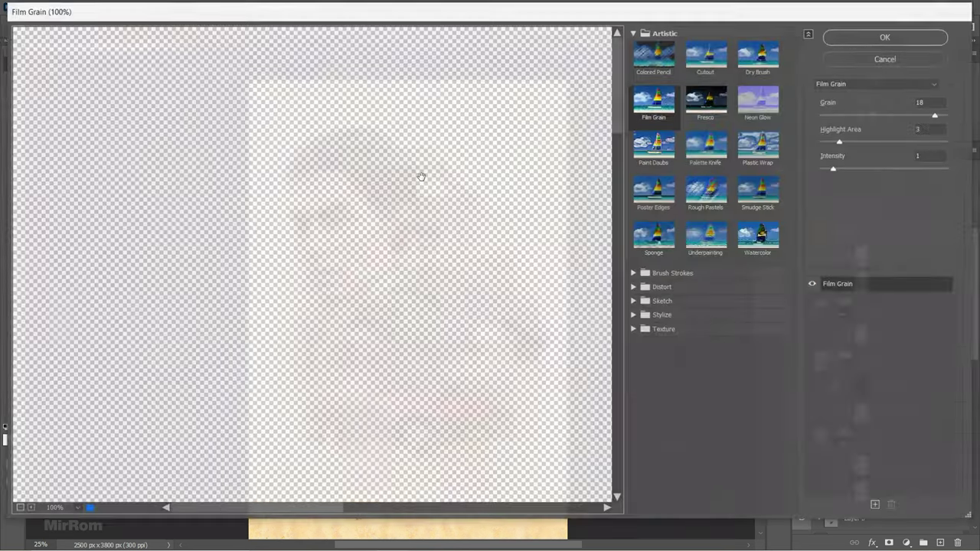
{"action": "left_click_drag", "start_coordinate": [421, 177], "coordinate": [395, 249]}
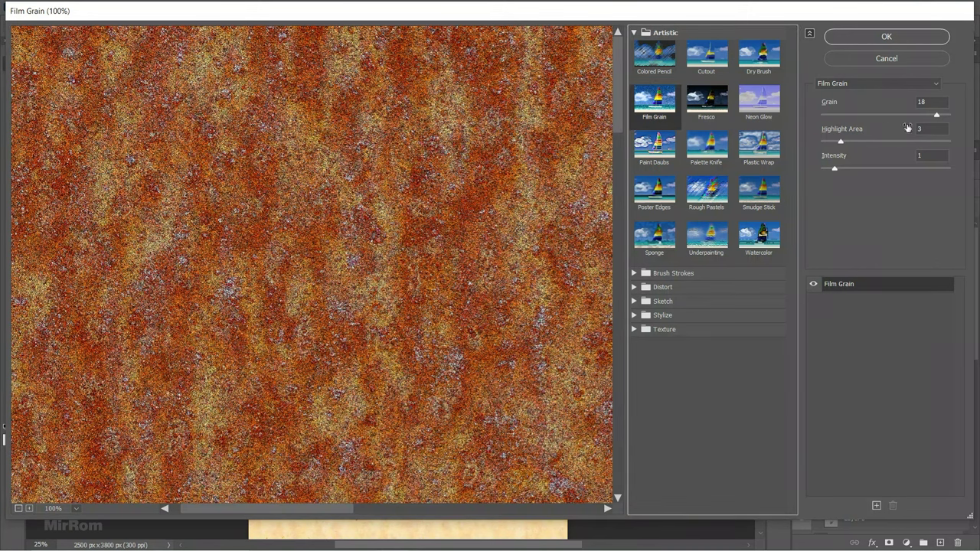
{"action": "left_click", "coordinate": [933, 115]}
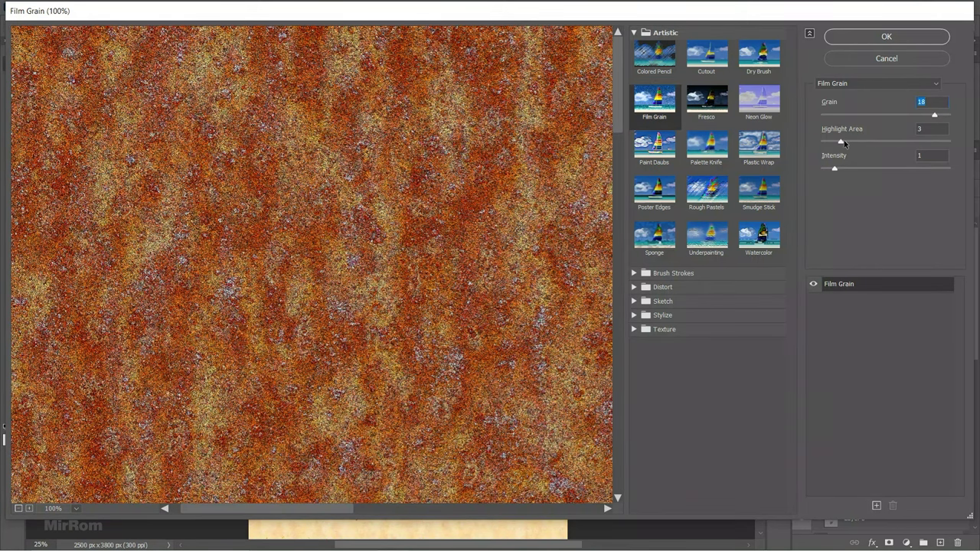
{"action": "left_click", "coordinate": [879, 36]}
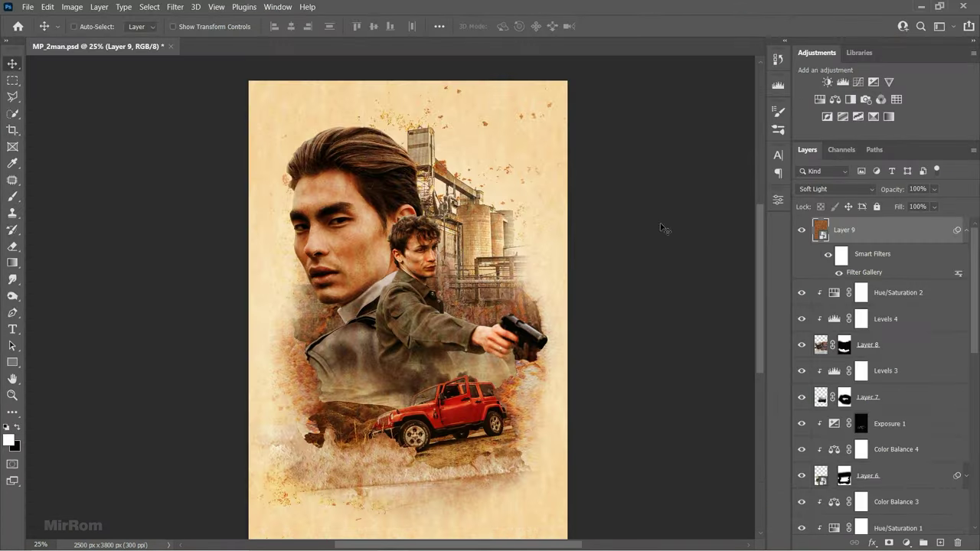
{"action": "left_click", "coordinate": [963, 233]}
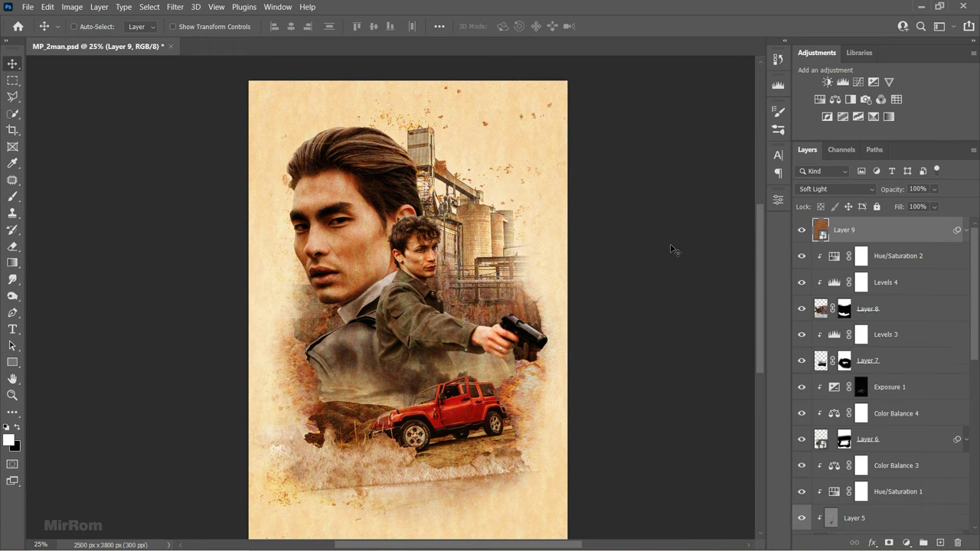
- Apply a High Pass filter with Radius 4.0 to Layer 9
{"action": "left_click", "coordinate": [175, 7]}
{"action": "mouse_move", "coordinate": [185, 265]}
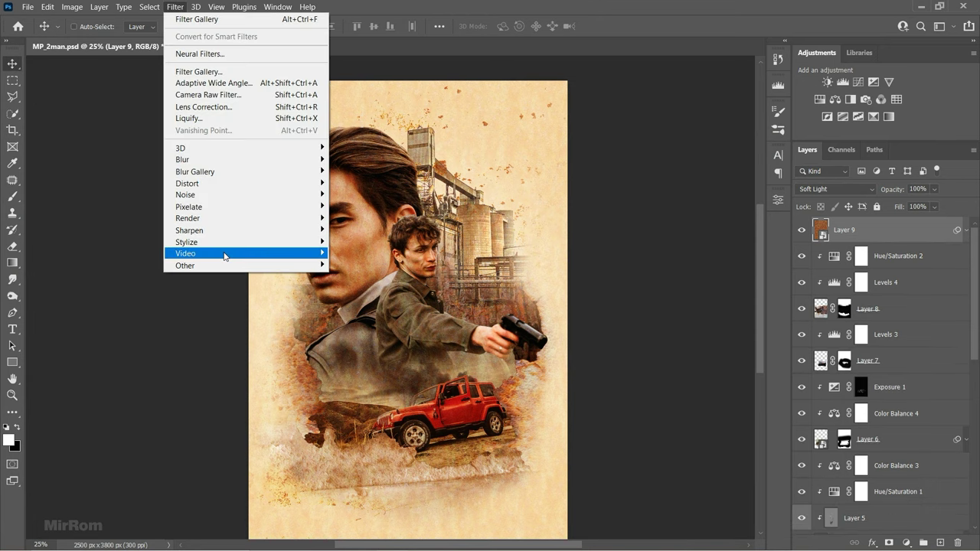
{"action": "left_click", "coordinate": [381, 281]}
{"action": "left_click_drag", "start_coordinate": [433, 108], "coordinate": [573, 147]}
{"action": "scroll", "coordinate": [423, 291], "scroll_direction": "up", "scroll_amount": 1, "text": "alt"}
{"action": "left_click_drag", "start_coordinate": [539, 337], "coordinate": [543, 336]}
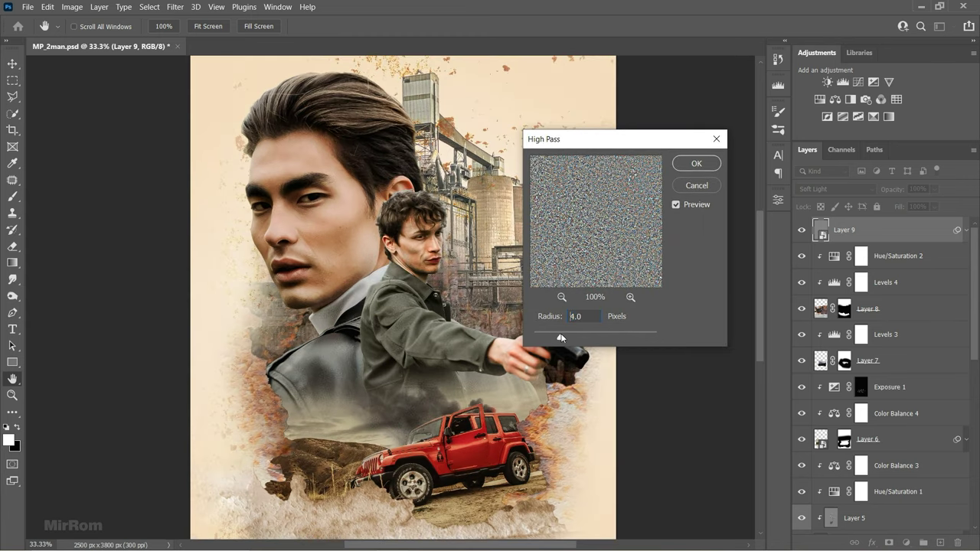
{"action": "key", "text": "alt"}
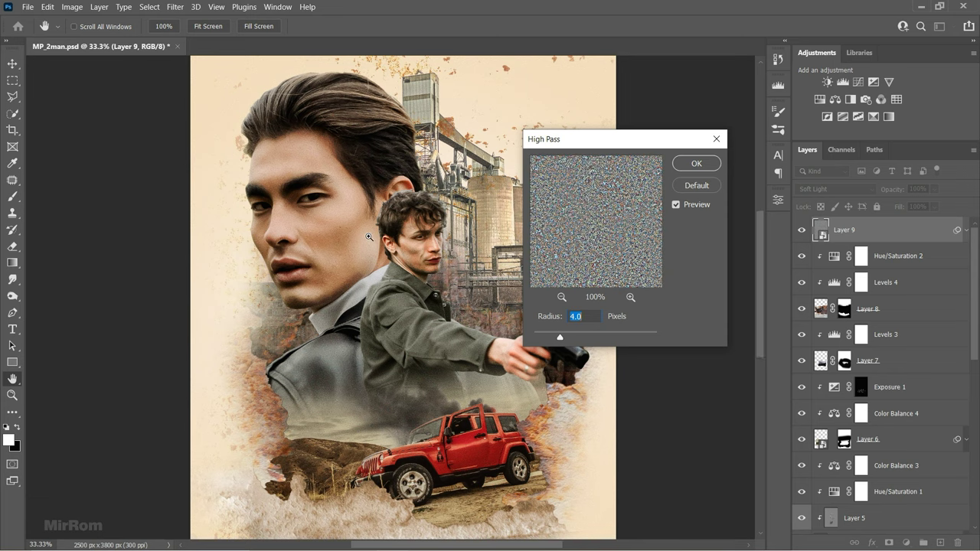
{"action": "scroll", "coordinate": [369, 238], "scroll_direction": "up", "scroll_amount": 1, "text": "alt"}
{"action": "left_click", "coordinate": [695, 165]}
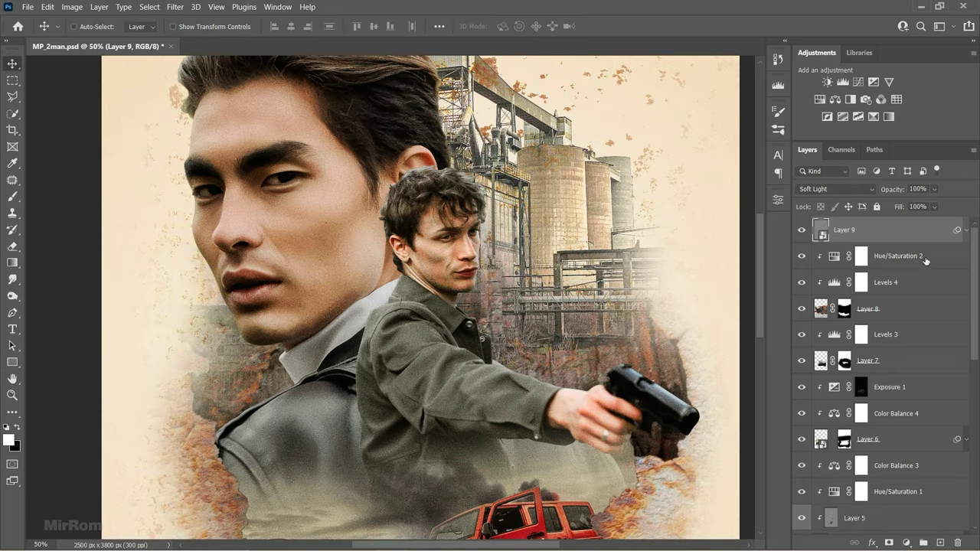
{"action": "left_click", "coordinate": [966, 230]}
- Duplicate the texture layer as Layer 9 copy
{"action": "key", "text": "ctrl+0"}
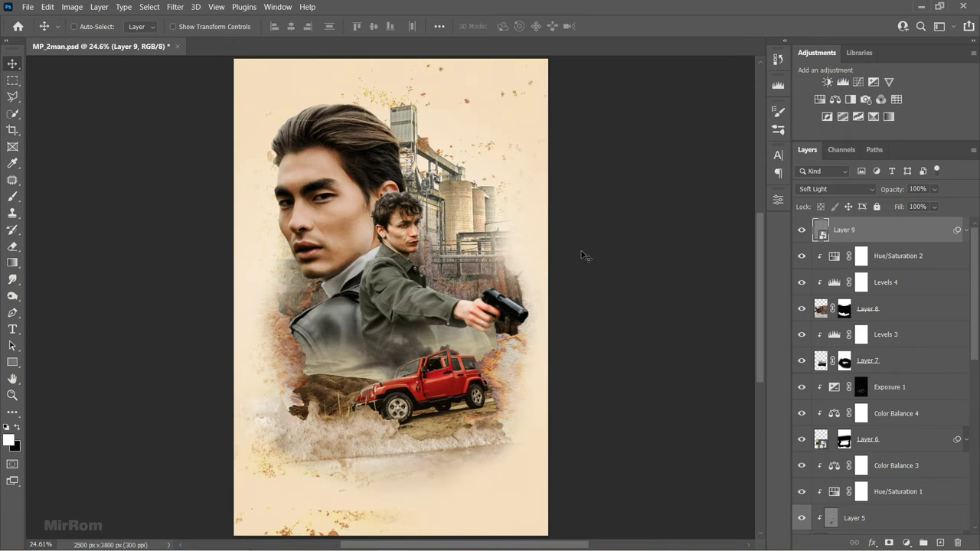
{"action": "key", "text": "ctrl+j"}
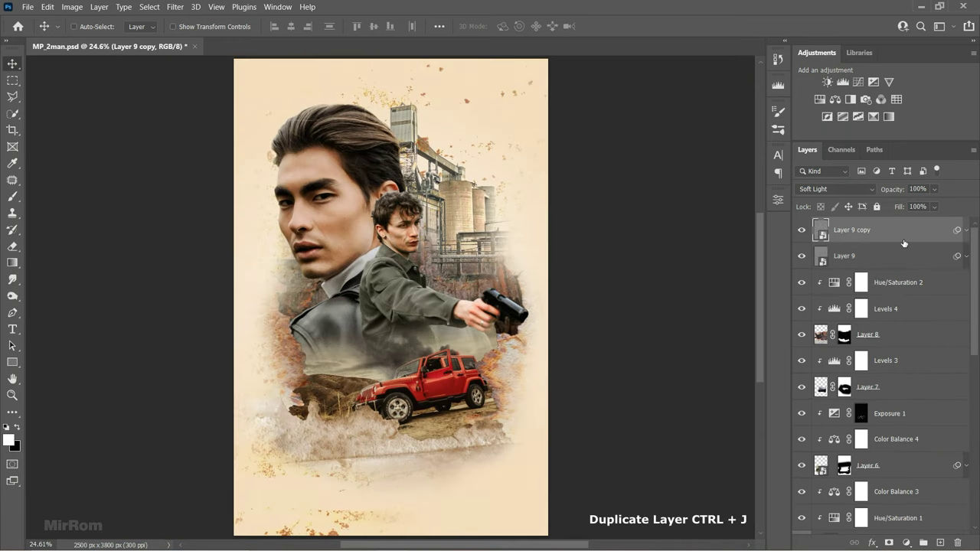
{"action": "scroll", "coordinate": [368, 186], "scroll_direction": "up", "scroll_amount": 1}
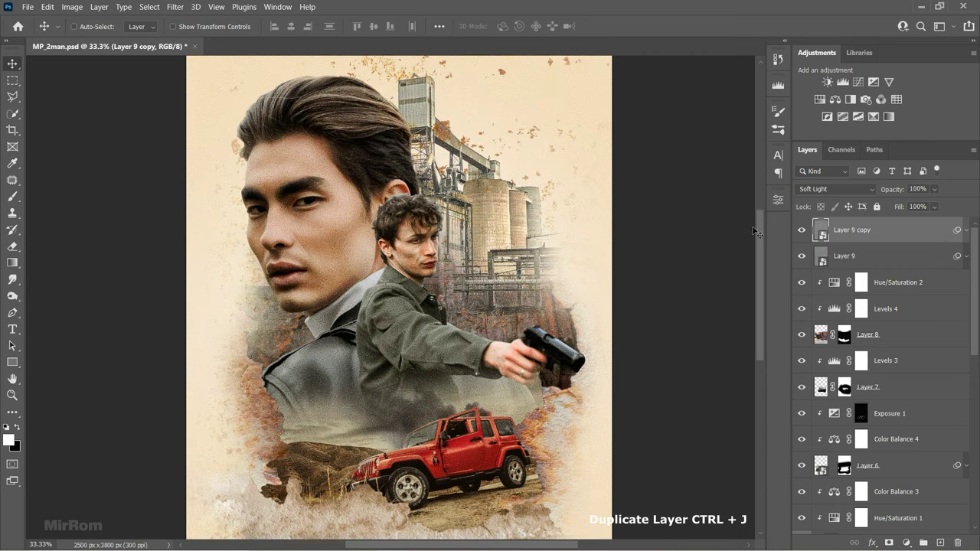
- Set Layer 9 copy to Color Burn blend mode at 28% opacity
{"action": "left_click", "coordinate": [830, 189]}
{"action": "left_click", "coordinate": [831, 251]}
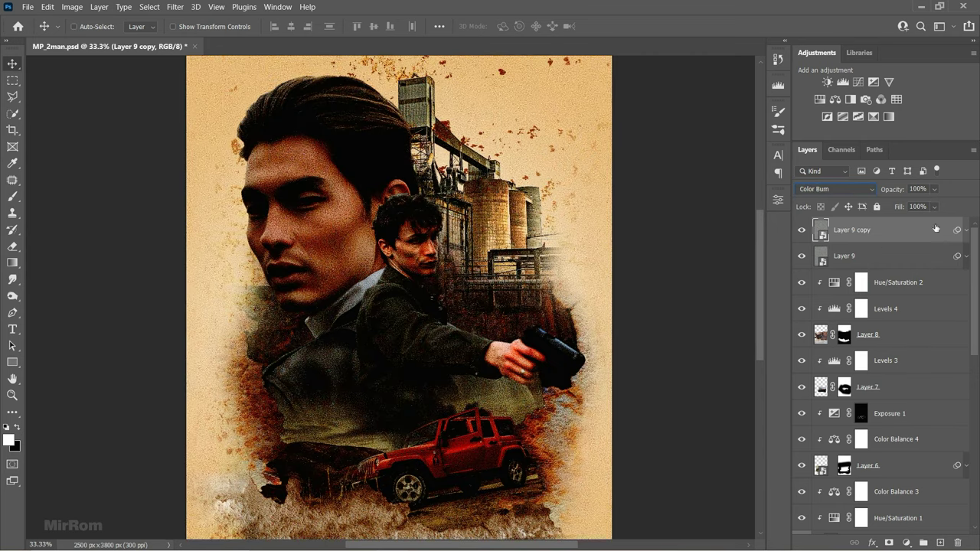
{"action": "left_click_drag", "start_coordinate": [937, 202], "coordinate": [905, 202]}
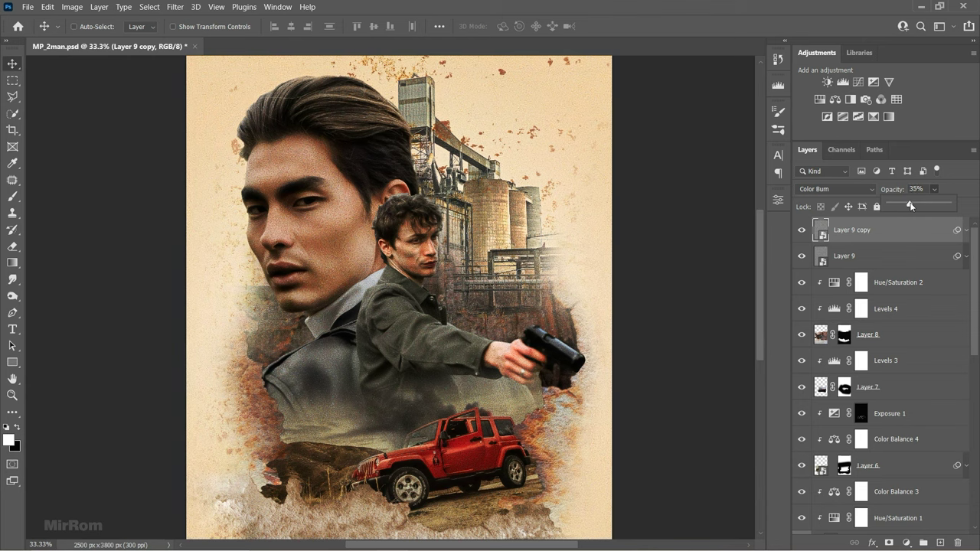
{"action": "left_click", "coordinate": [893, 230]}
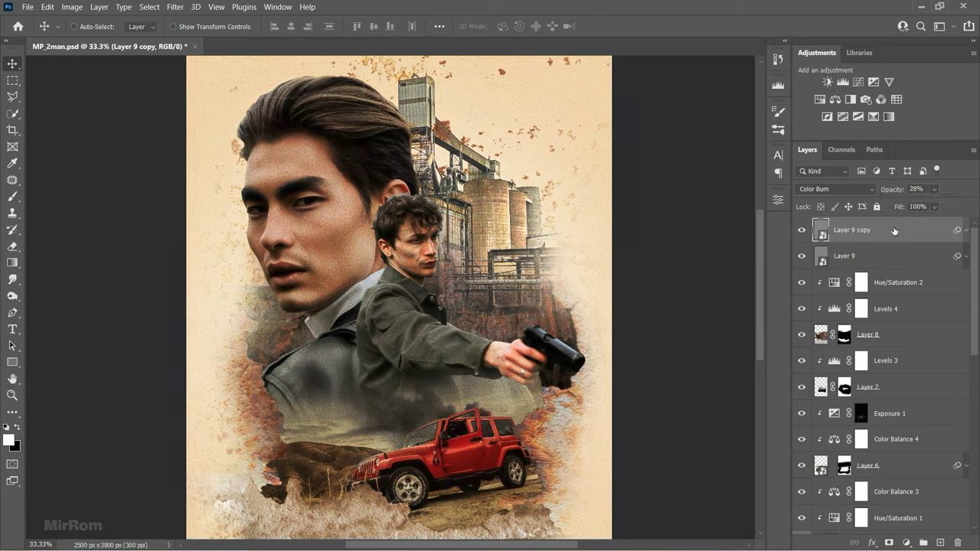
- Lower the copy's High Pass smart filter radius to 1.0 pixel and check the poster detail
{"action": "left_click", "coordinate": [964, 230]}
{"action": "double_click", "coordinate": [880, 274]}
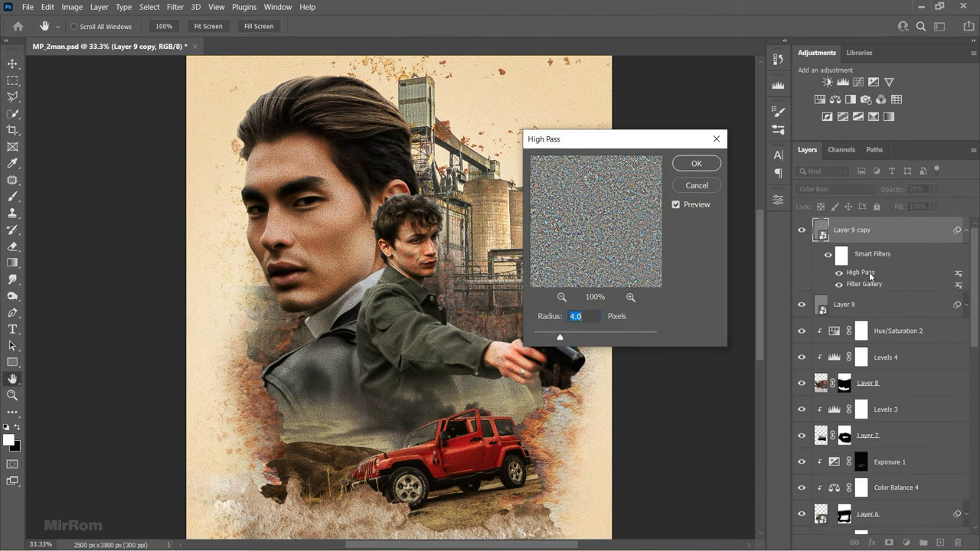
{"action": "left_click_drag", "start_coordinate": [554, 339], "coordinate": [541, 339]}
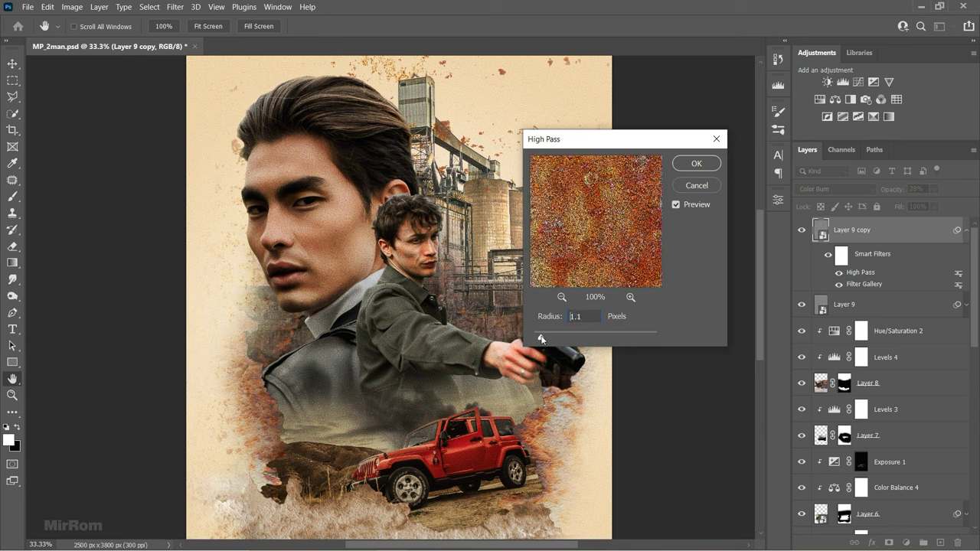
{"action": "left_click_drag", "start_coordinate": [540, 339], "coordinate": [540, 339]}
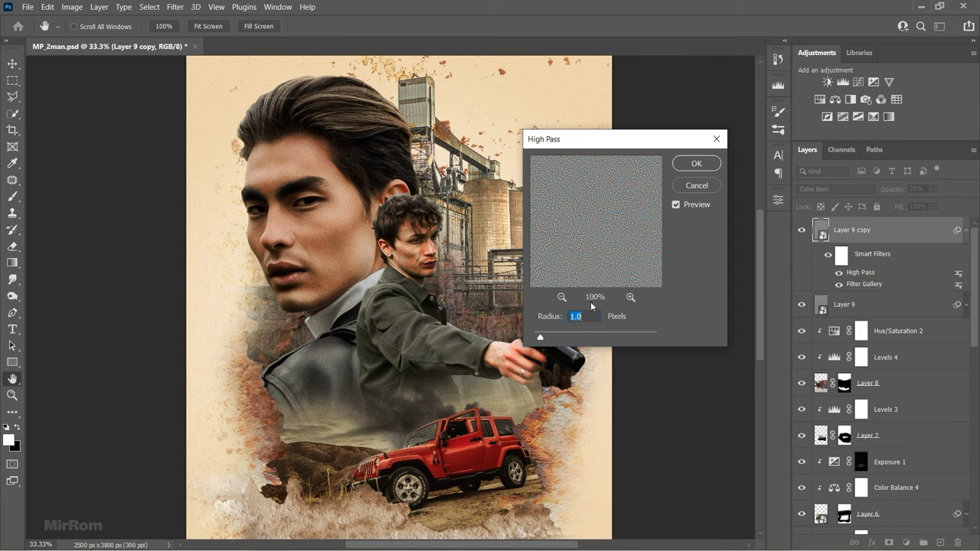
{"action": "left_click", "coordinate": [700, 166]}
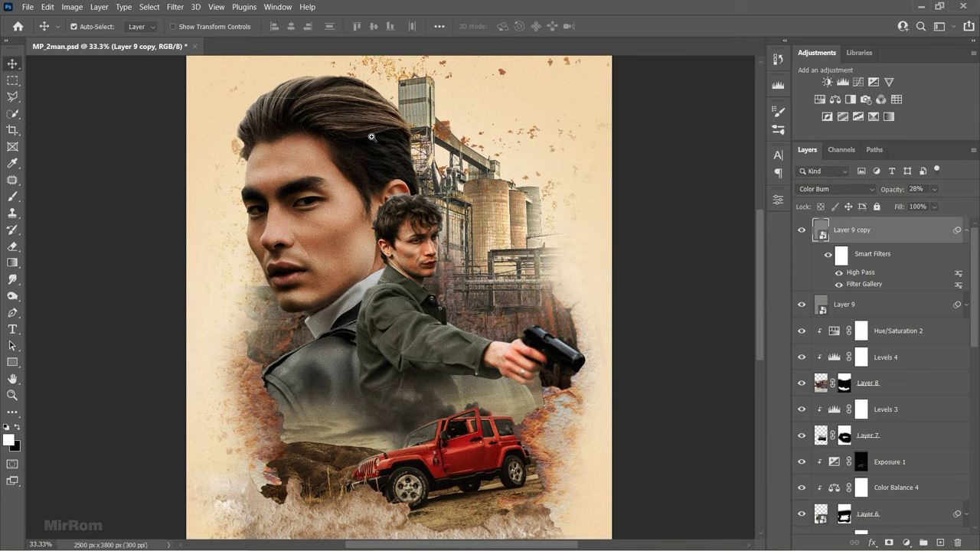
{"action": "key", "text": "ctrl+plus"}
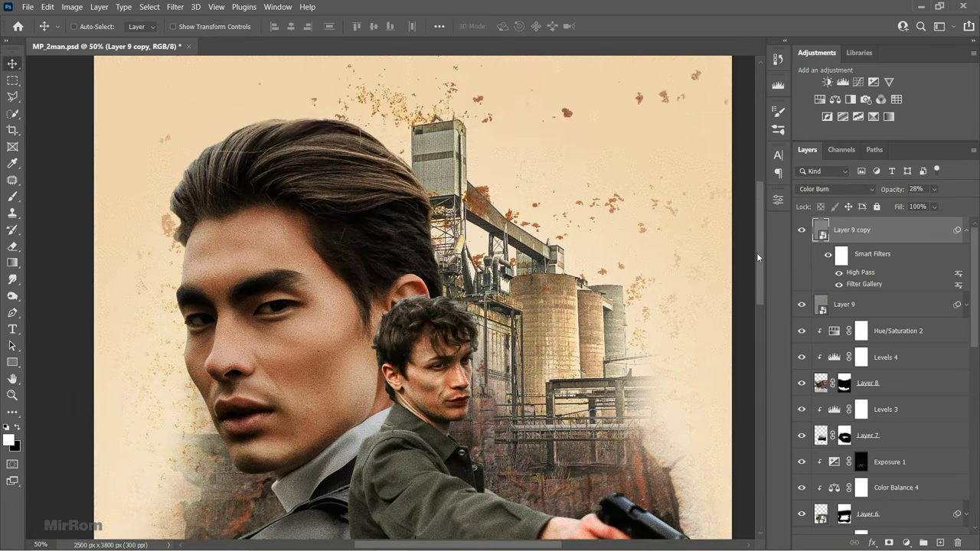
{"action": "left_click_drag", "start_coordinate": [756, 252], "coordinate": [751, 340]}
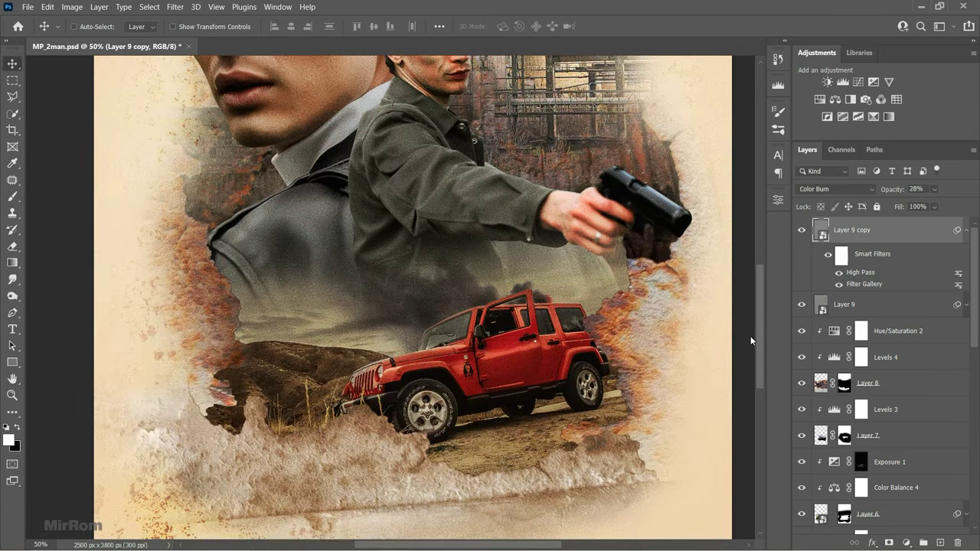
{"action": "key", "text": "ctrl+minus"}
{"action": "key", "text": "ctrl+minus"}
{"action": "key", "text": "ctrl+minus"}
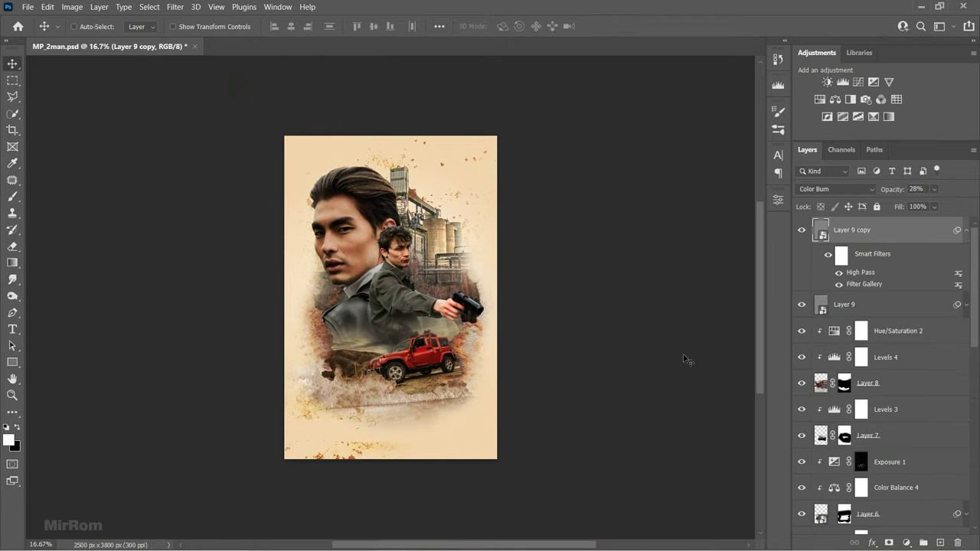
- Add a Color Lookup adjustment layer using the Kodak 5218 Kodak 2383 3D LUT
{"action": "left_click", "coordinate": [964, 231]}
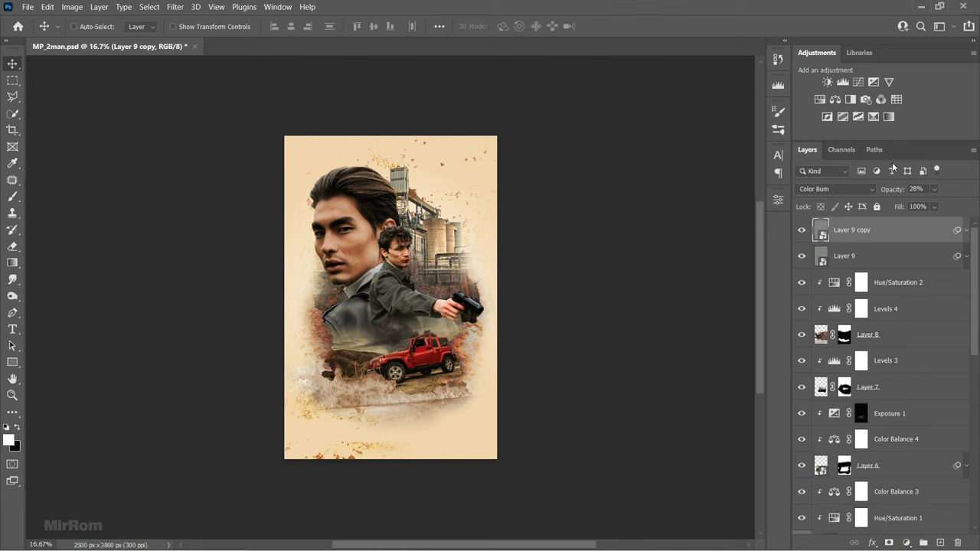
{"action": "left_click", "coordinate": [896, 99]}
{"action": "left_click", "coordinate": [680, 236]}
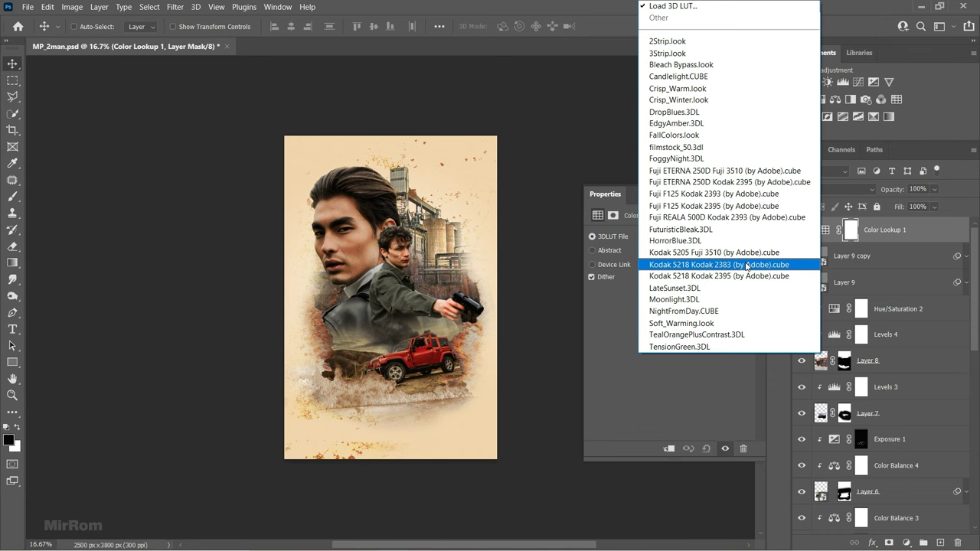
{"action": "left_click", "coordinate": [746, 266]}
- Blend the Color Lookup layer in Color mode and zoom in on the poster
{"action": "left_click", "coordinate": [836, 189]}
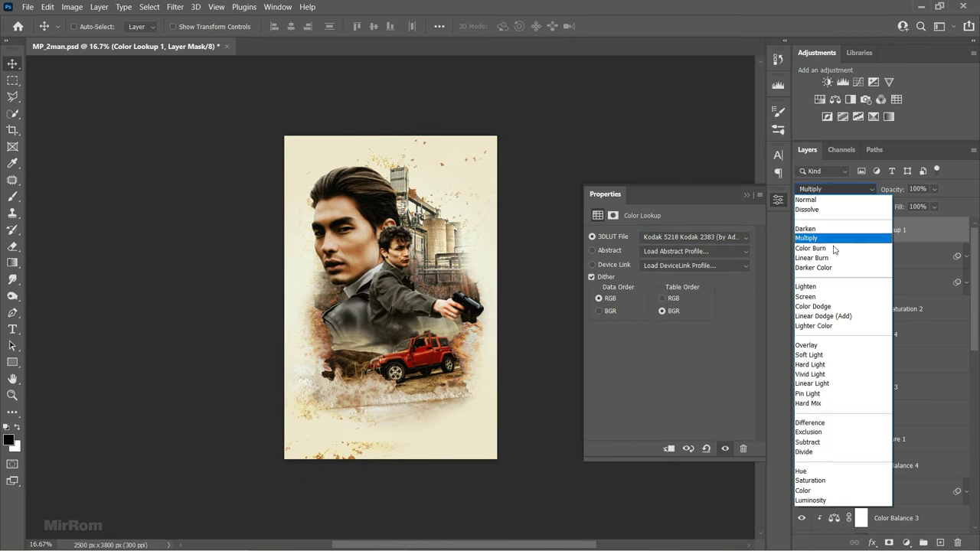
{"action": "left_click", "coordinate": [802, 489]}
{"action": "left_click", "coordinate": [777, 200]}
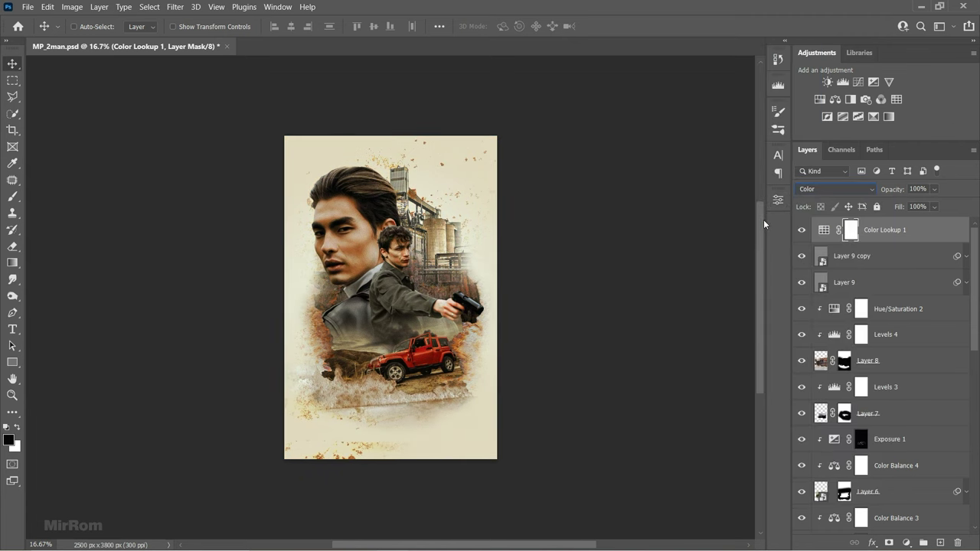
{"action": "key", "text": "ctrl+plus"}
{"action": "key", "text": "ctrl+minus"}
{"action": "key", "text": "ctrl+plus"}
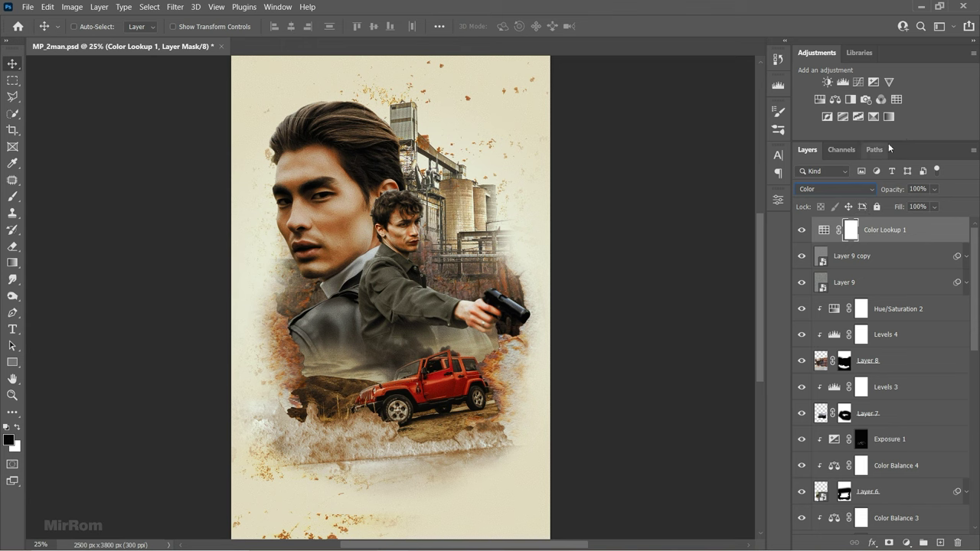
- Add a Gradient Map using the dark-red-to-yellow Custom gradient
{"action": "left_click", "coordinate": [887, 116]}
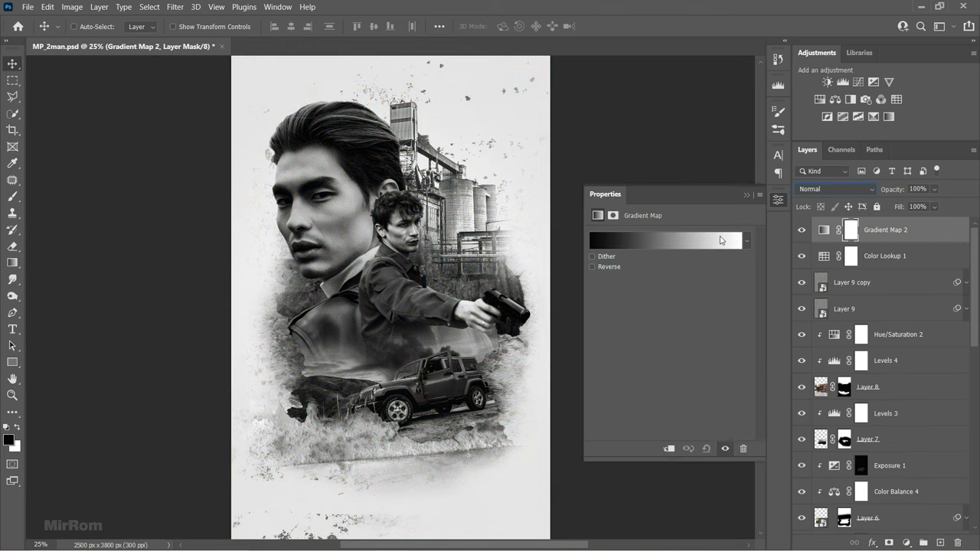
{"action": "left_click", "coordinate": [658, 241]}
{"action": "left_click", "coordinate": [797, 222]}
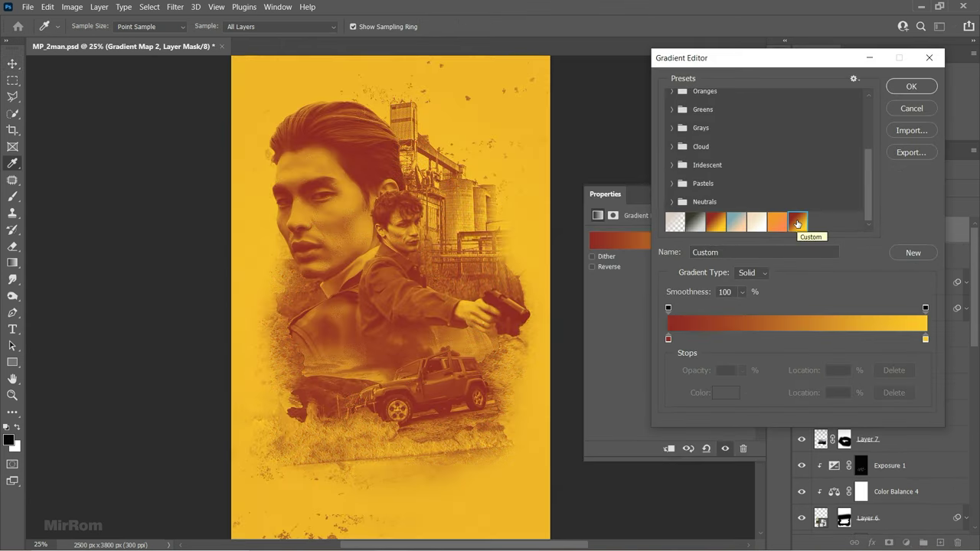
{"action": "double_click", "coordinate": [668, 338]}
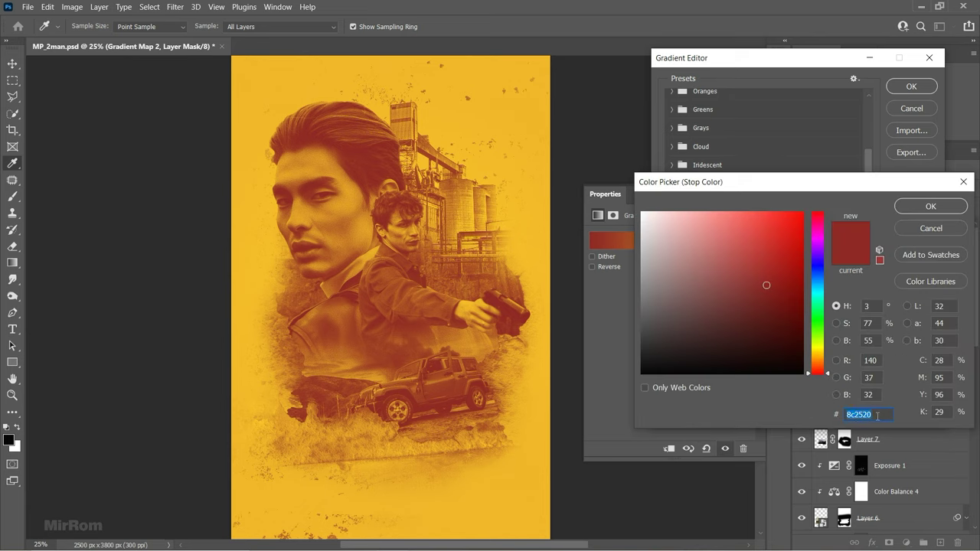
{"action": "left_click_drag", "start_coordinate": [789, 192], "coordinate": [711, 168]}
{"action": "left_click", "coordinate": [853, 182]}
{"action": "left_click", "coordinate": [926, 339]}
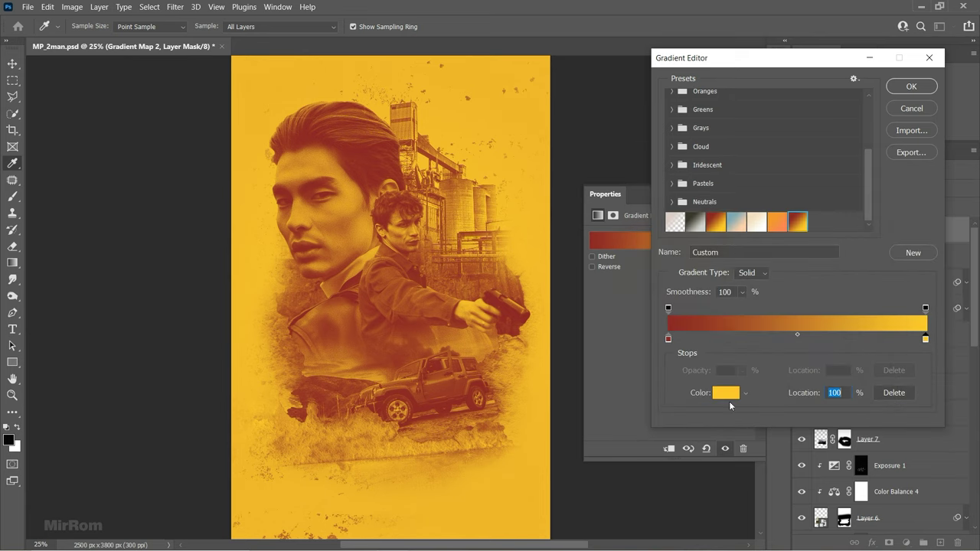
{"action": "left_click", "coordinate": [729, 398]}
{"action": "left_click", "coordinate": [853, 182]}
{"action": "left_click", "coordinate": [911, 86]}
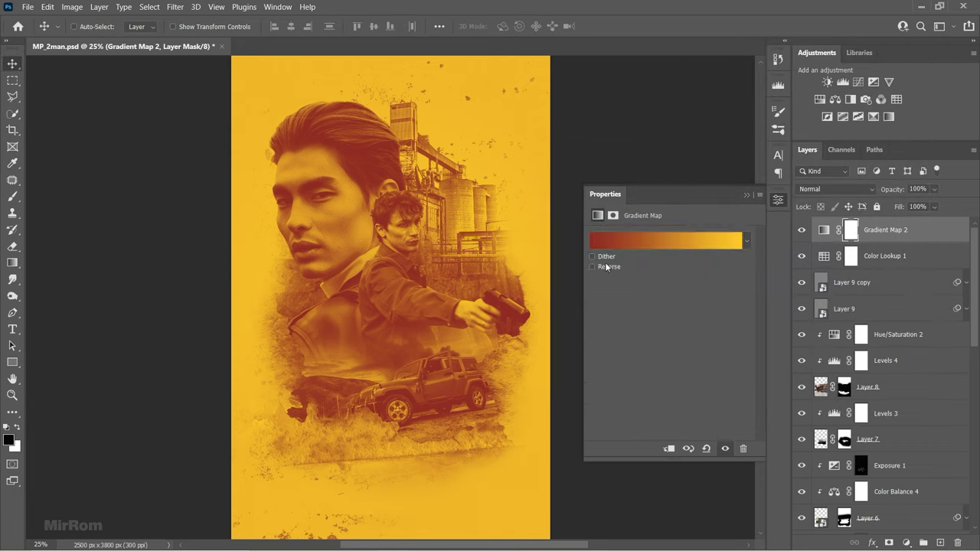
- Reverse the gradient map, blend it in Color Dodge, and invert its mask to black
{"action": "left_click", "coordinate": [592, 266]}
{"action": "left_click", "coordinate": [746, 194]}
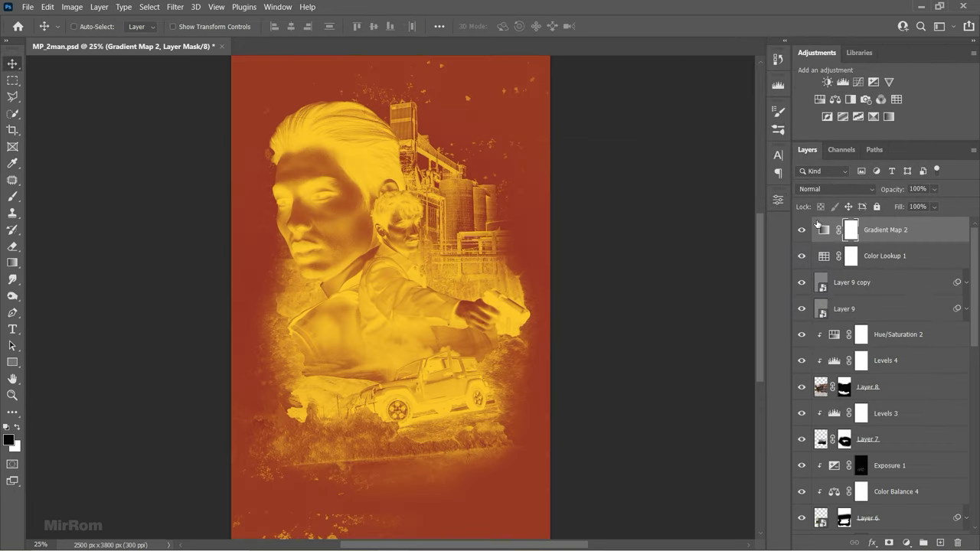
{"action": "left_click", "coordinate": [835, 189]}
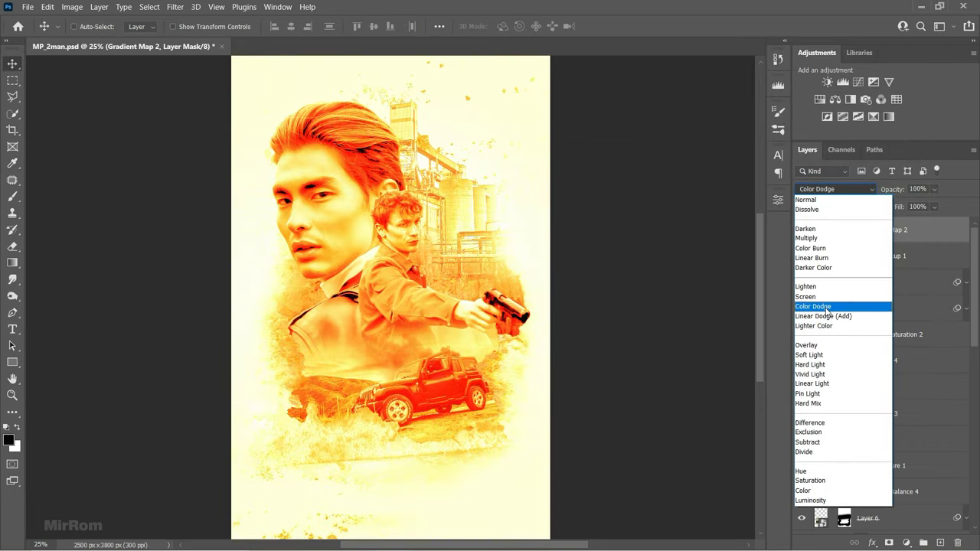
{"action": "left_click", "coordinate": [825, 308]}
{"action": "key", "text": "ctrl+i"}
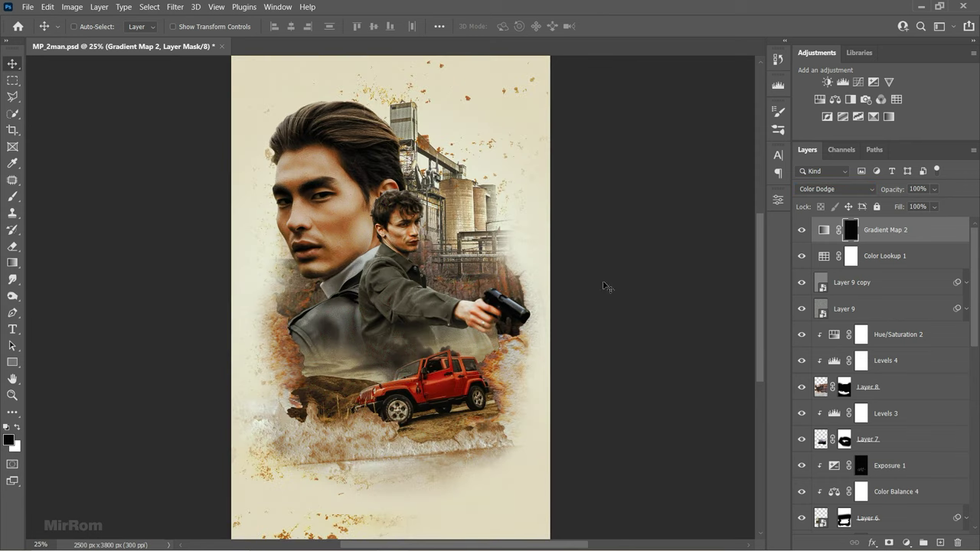
- Paint a white glow with an 800-pixel brush on the mask left of the jeep
{"action": "key", "text": "b"}
{"action": "left_click", "coordinate": [257, 31]}
{"action": "key", "text": "Return"}
{"action": "key", "text": "x"}
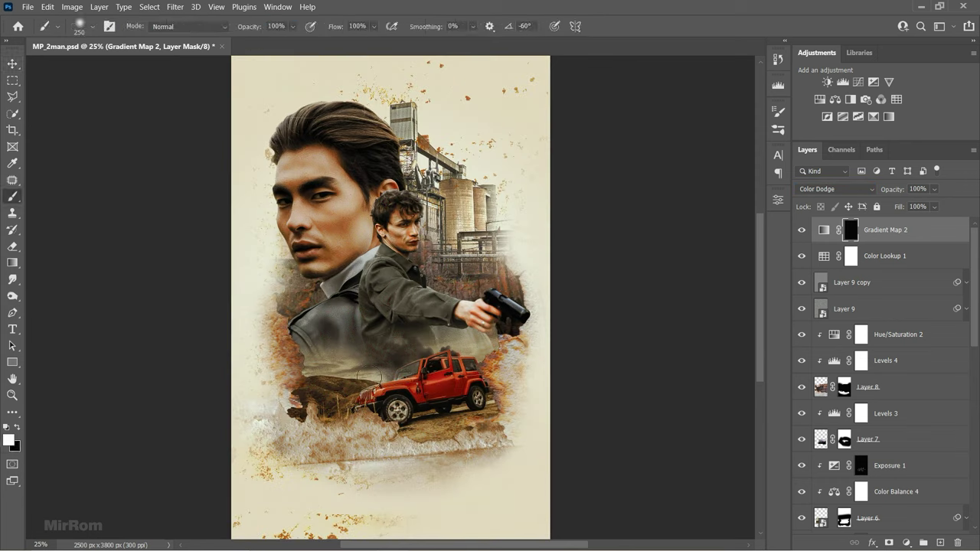
{"action": "left_click_drag", "start_coordinate": [382, 374], "coordinate": [536, 416]}
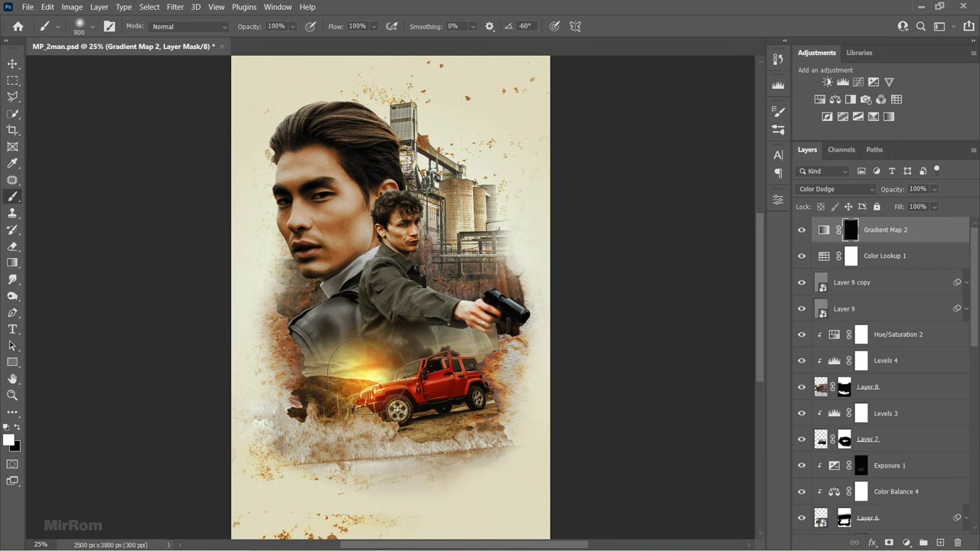
{"action": "left_click", "coordinate": [362, 367]}
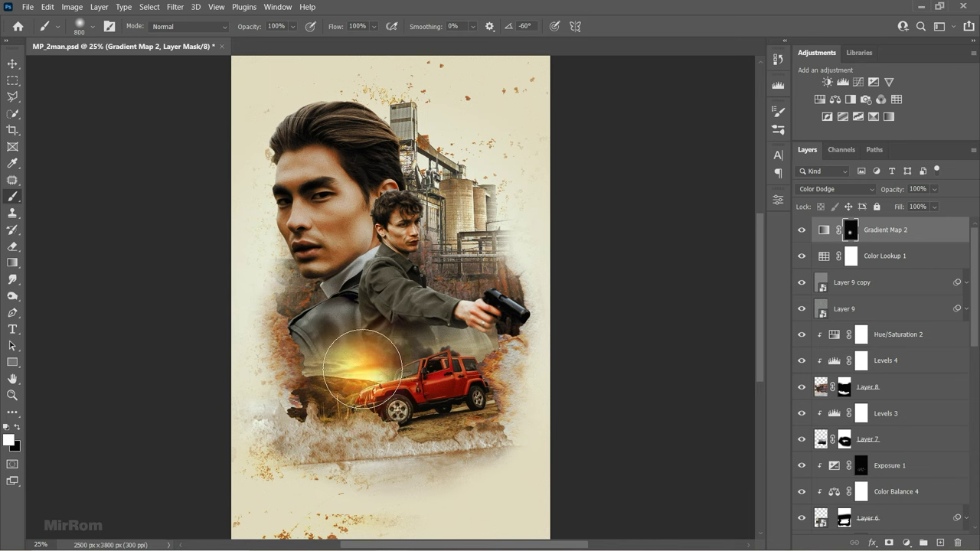
- Scale the glow to about 103% and nudge it beside the jeep
{"action": "key", "text": "v"}
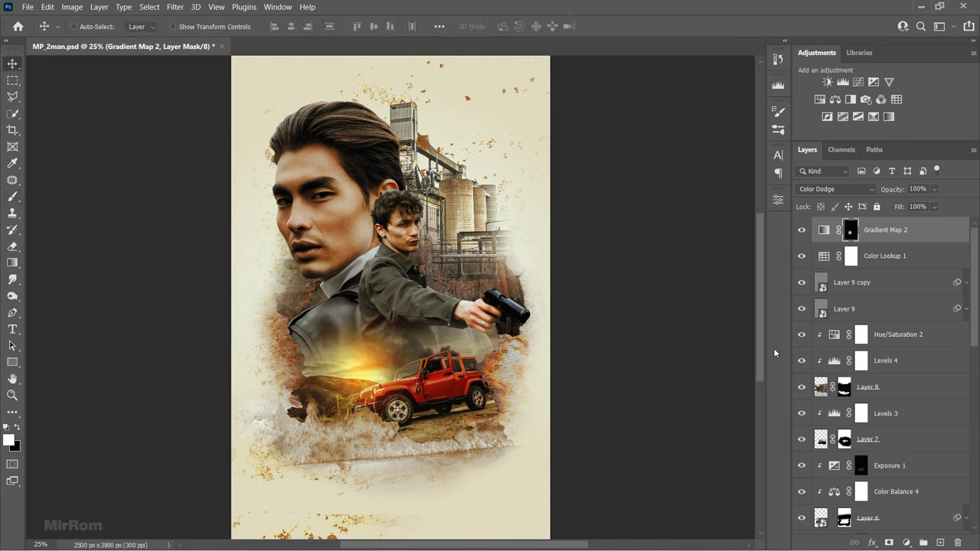
{"action": "key", "text": "ctrl+t"}
{"action": "left_click_drag", "start_coordinate": [277, 286], "coordinate": [272, 281]}
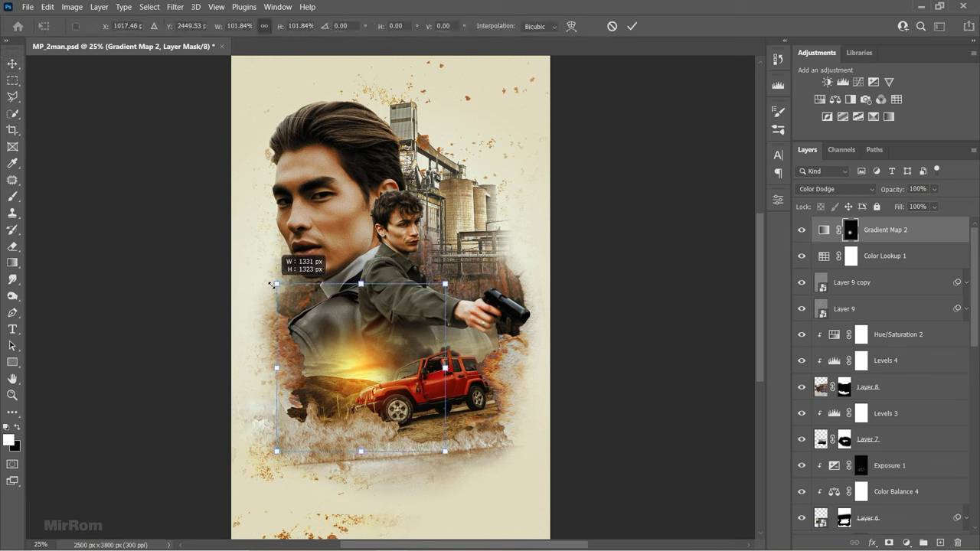
{"action": "left_click_drag", "start_coordinate": [349, 336], "coordinate": [360, 337]}
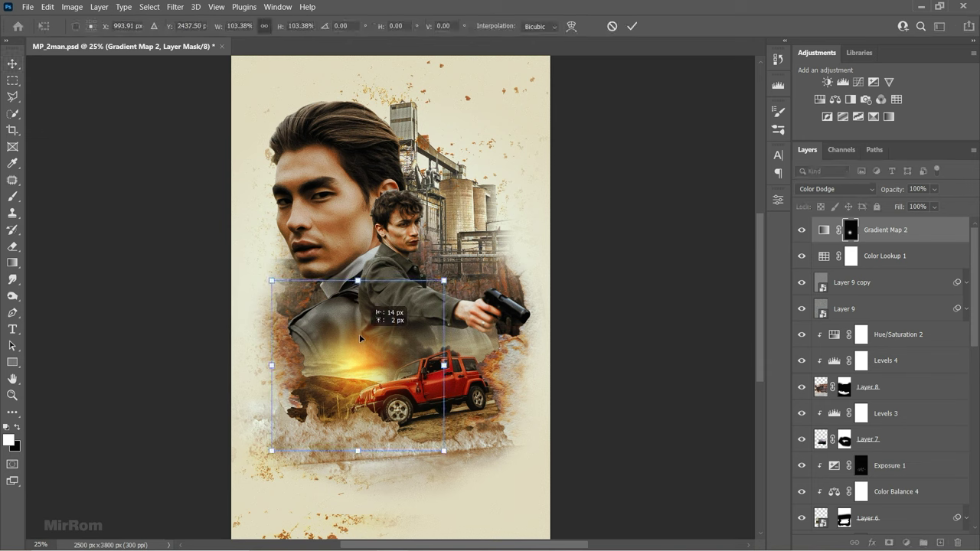
{"action": "left_click", "coordinate": [632, 26]}
{"action": "key", "text": "ctrl+minus"}
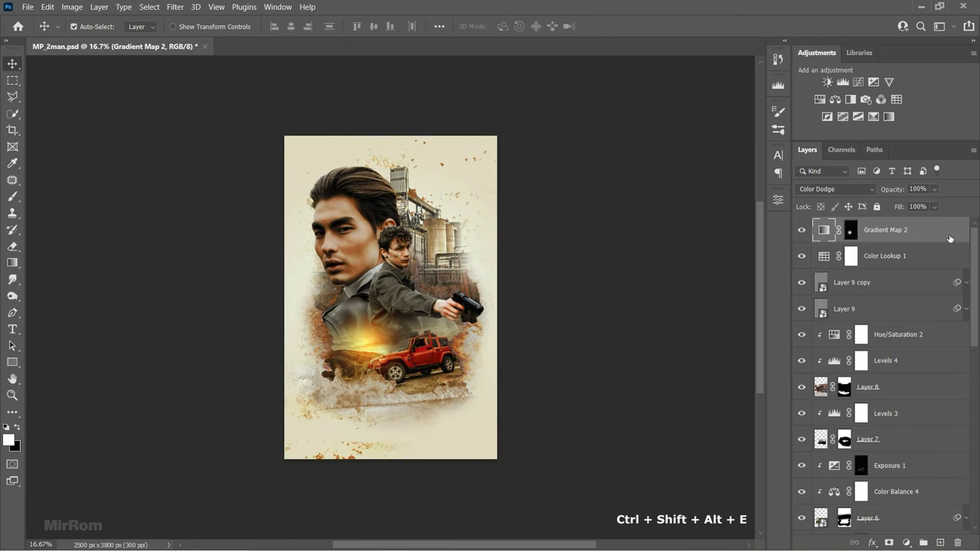
- Stamp all visible layers into Layer 10 and lift its shadows to +44 in Camera Raw
{"action": "key", "text": "ctrl+shift+alt+e"}
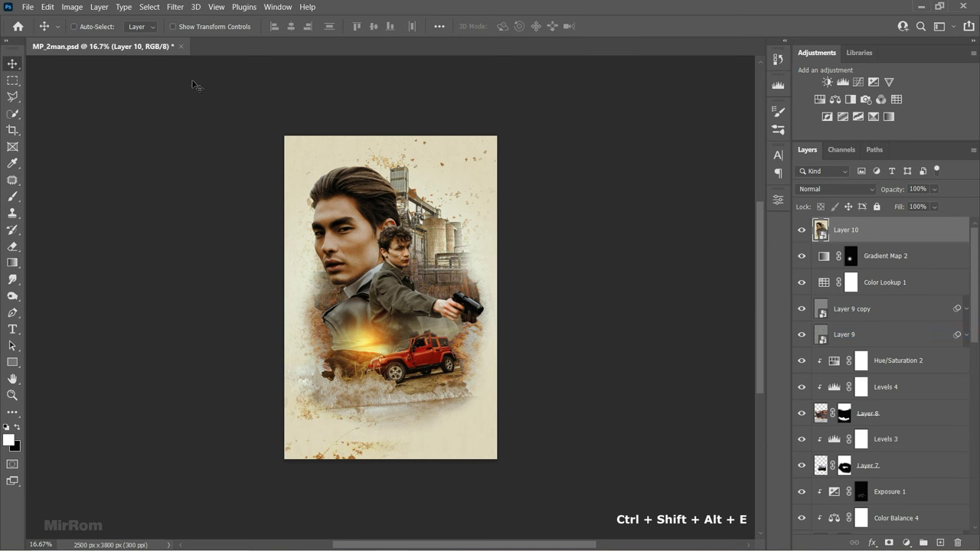
{"action": "left_click", "coordinate": [175, 7]}
{"action": "left_click", "coordinate": [224, 92]}
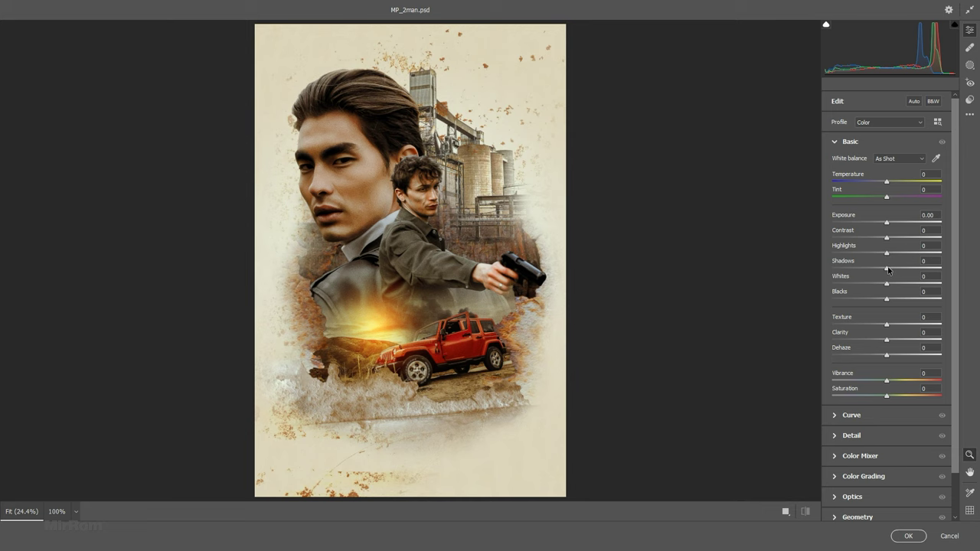
{"action": "mouse_move", "coordinate": [888, 269]}
{"action": "left_mouse_down"}
{"action": "mouse_move", "coordinate": [909, 269]}
{"action": "mouse_move", "coordinate": [878, 258]}
{"action": "left_mouse_up"}
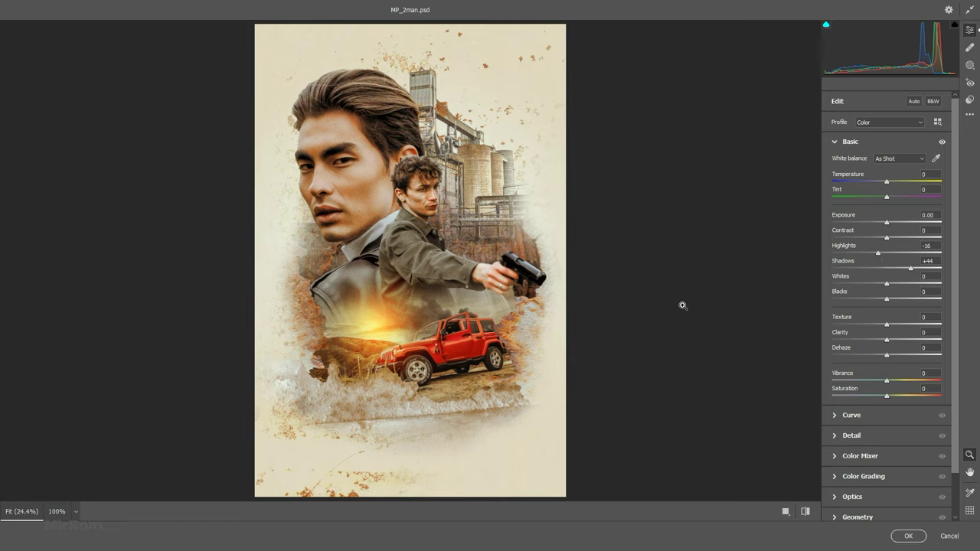
- Tint the midtones toward orange in Camera Raw's Color Grading
{"action": "left_click", "coordinate": [840, 142]}
{"action": "left_click", "coordinate": [851, 223]}
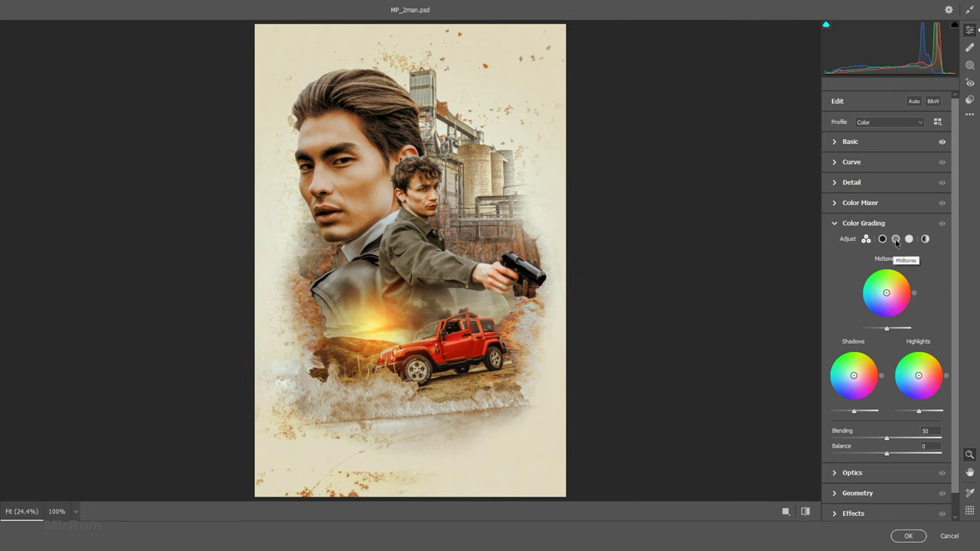
{"action": "left_click", "coordinate": [896, 239]}
{"action": "left_click_drag", "start_coordinate": [887, 316], "coordinate": [926, 274]}
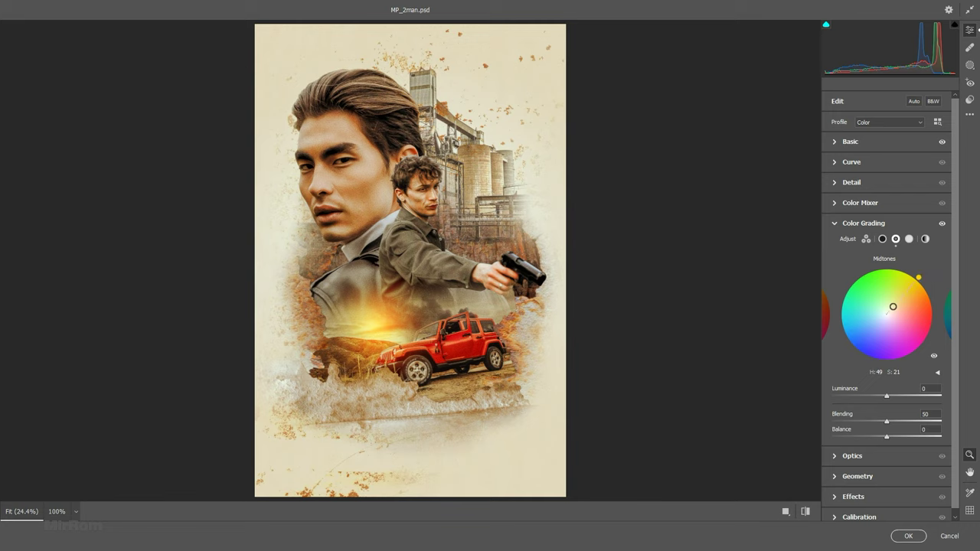
{"action": "left_click_drag", "start_coordinate": [892, 307], "coordinate": [897, 302]}
- Grade shadows purple (H296 S49) and highlights golden (H42 S17), then apply Camera Raw
{"action": "left_click", "coordinate": [882, 239]}
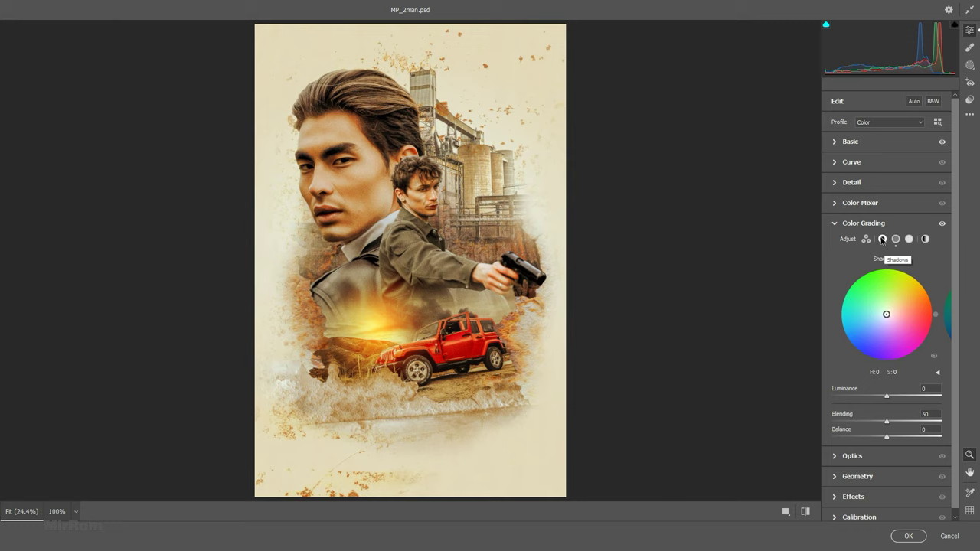
{"action": "left_click_drag", "start_coordinate": [886, 314], "coordinate": [893, 329]}
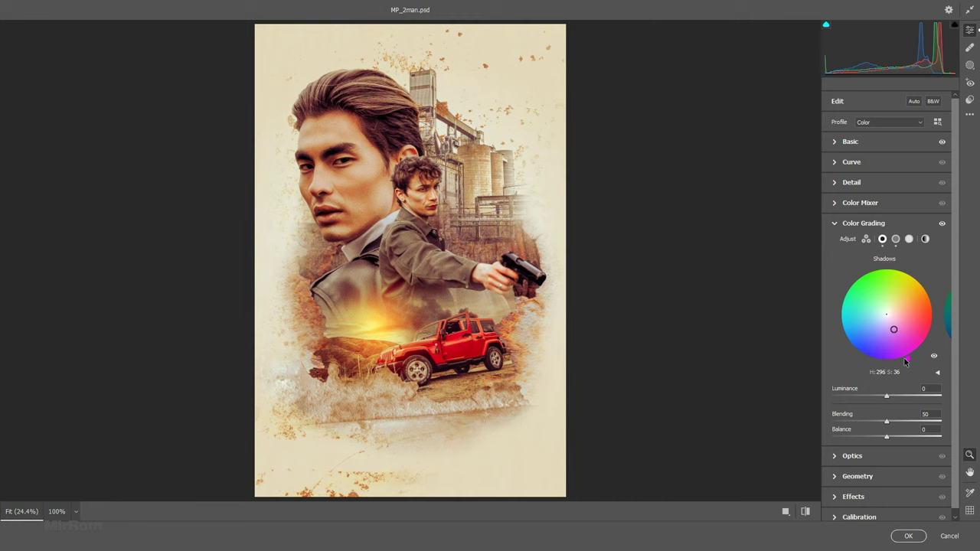
{"action": "left_click_drag", "start_coordinate": [894, 331], "coordinate": [896, 333]}
{"action": "left_click", "coordinate": [908, 240]}
{"action": "left_click_drag", "start_coordinate": [885, 314], "coordinate": [891, 309]}
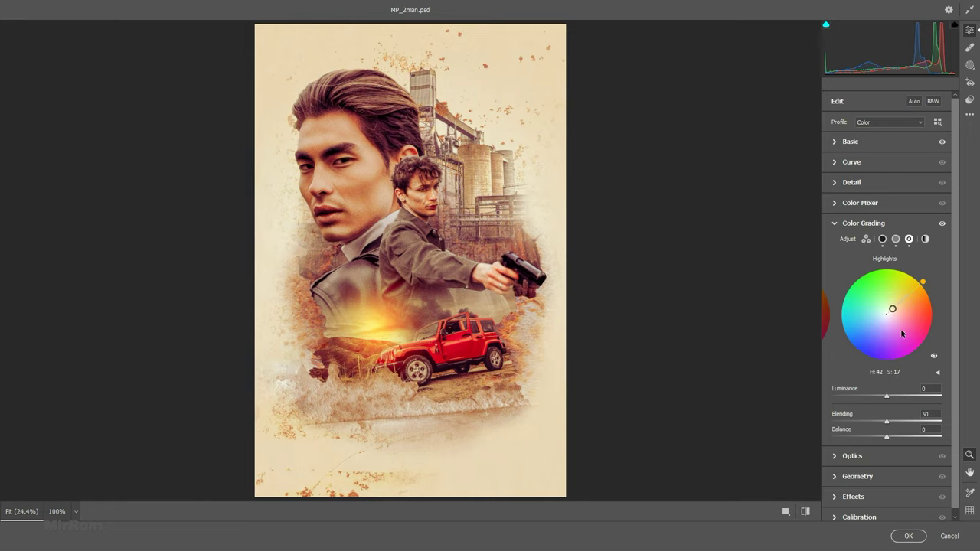
{"action": "left_click", "coordinate": [835, 224]}
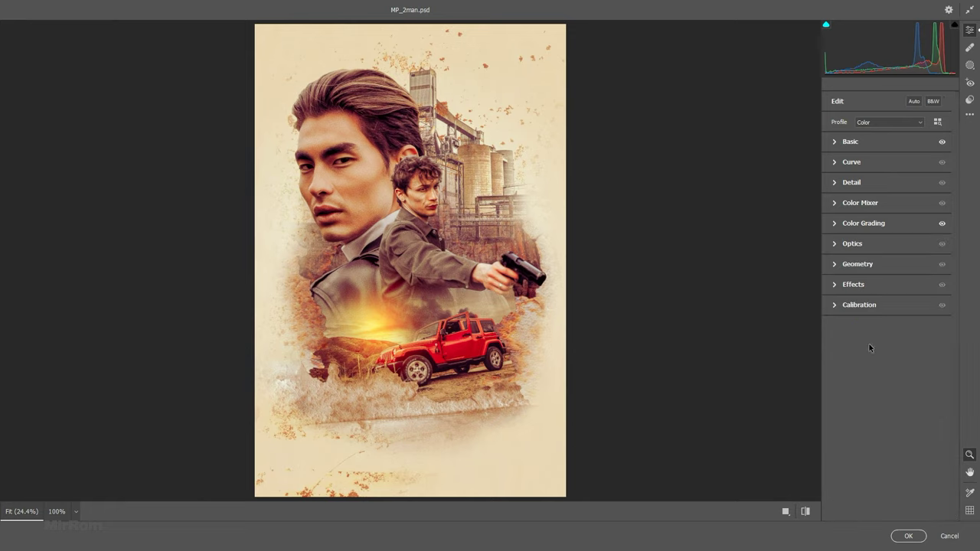
{"action": "left_click", "coordinate": [907, 536]}
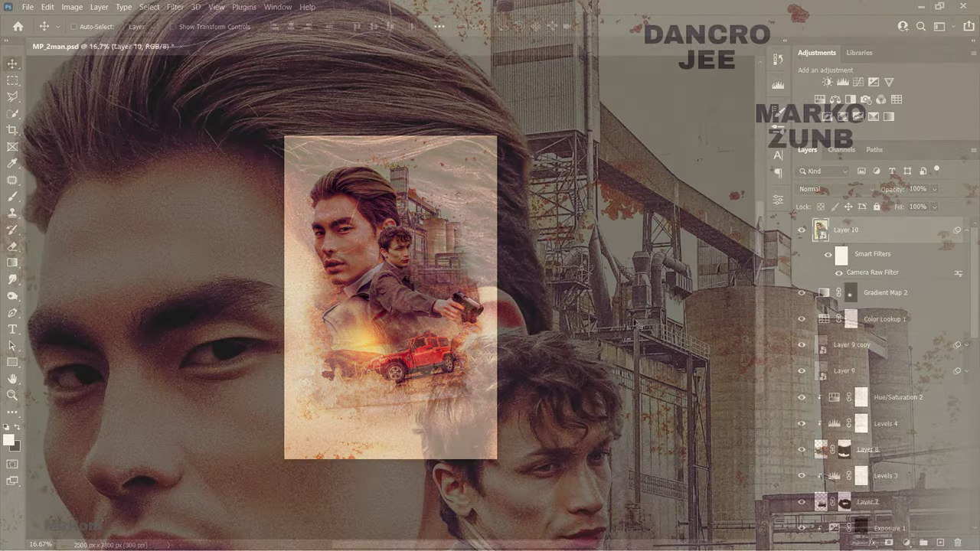